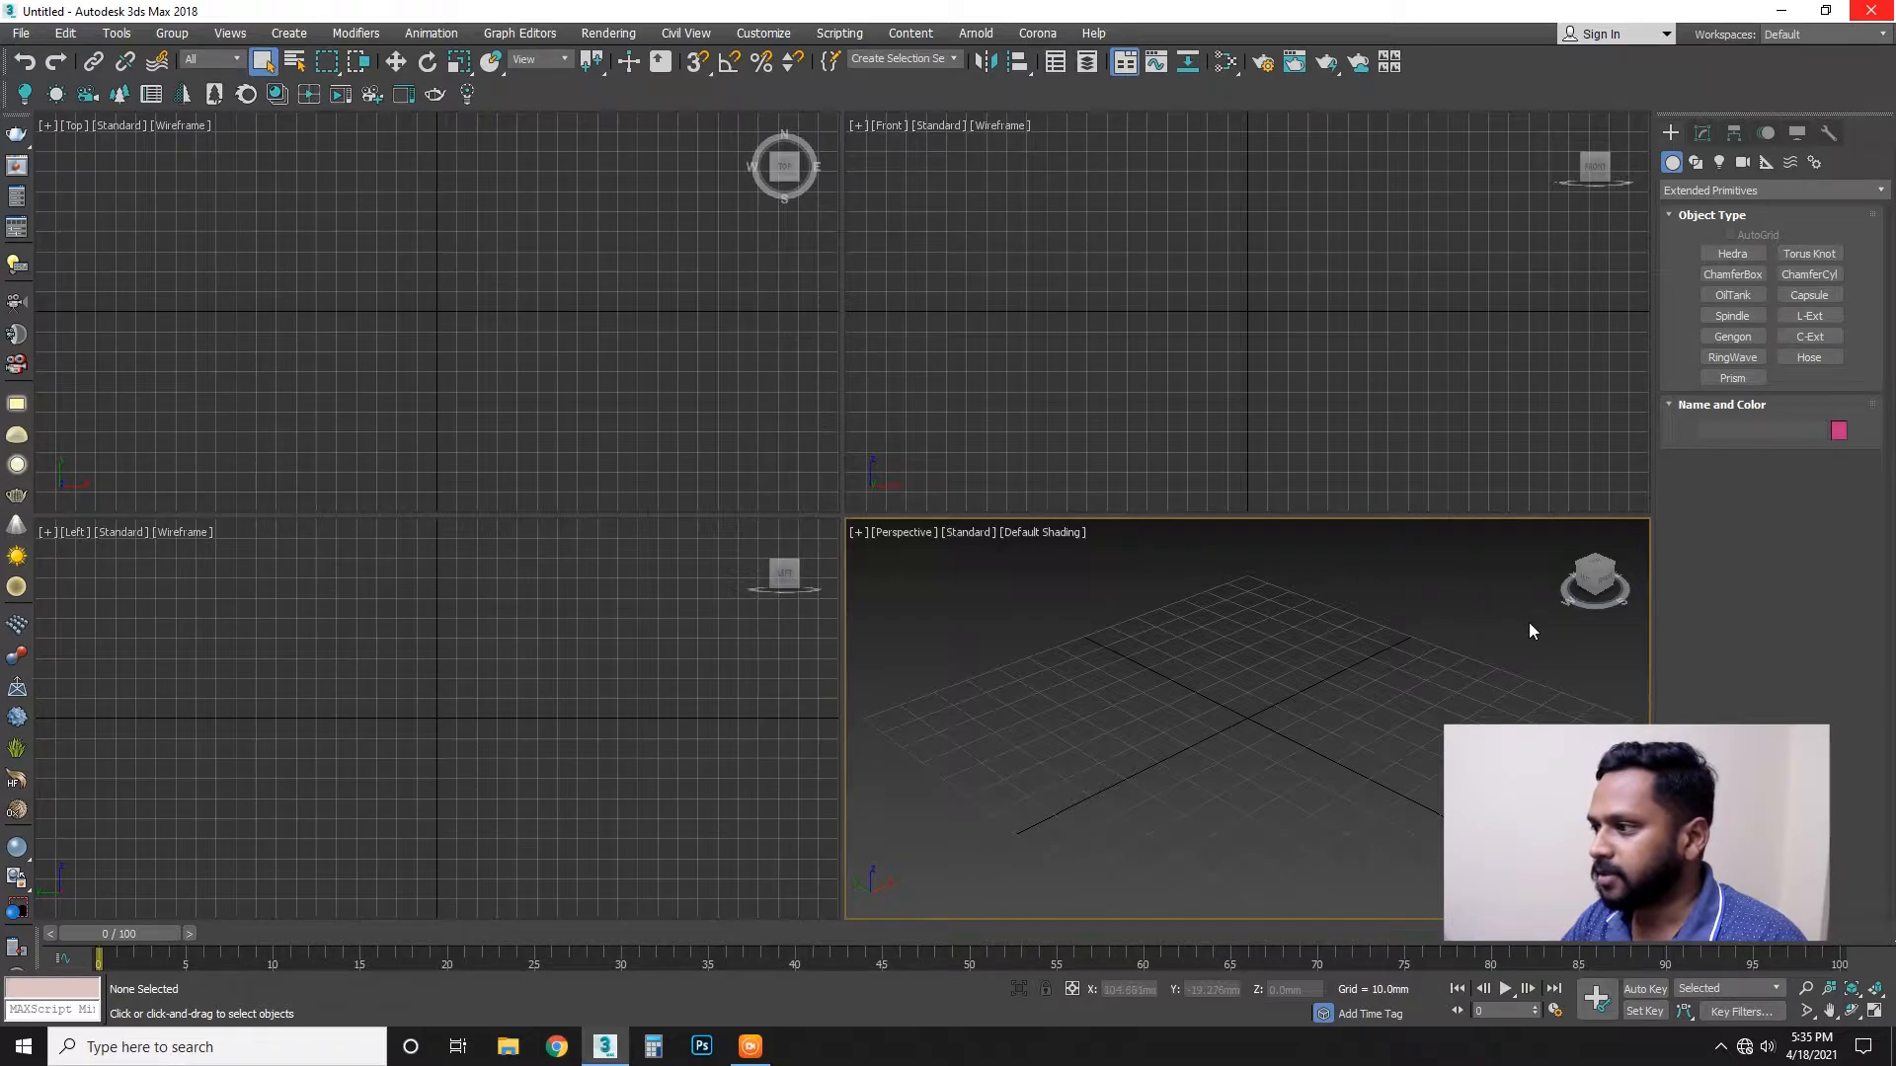
Draw a Hedra extended primitive with a radius of about 47 mm on the grid in the Perspective viewport.
{"action": "left_click", "coordinate": [1745, 252]}
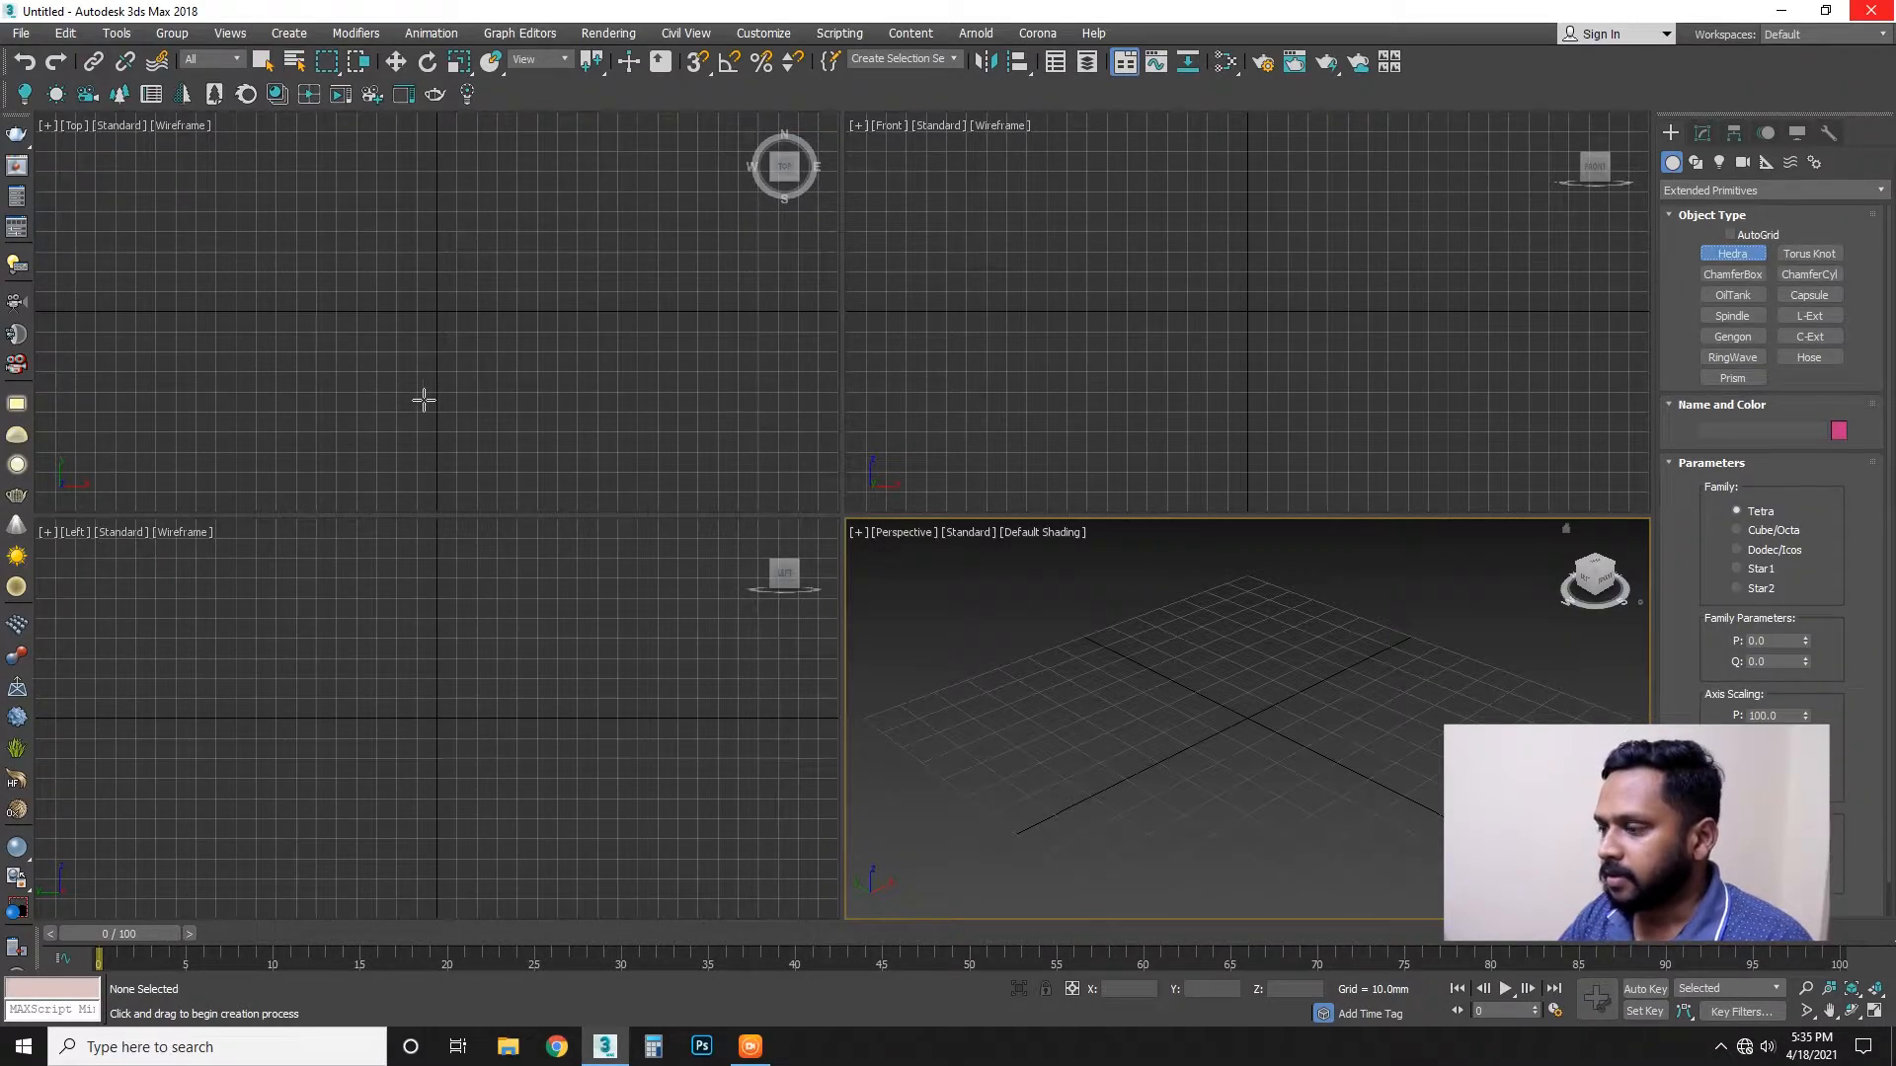
{"action": "left_click_drag", "start_coordinate": [1122, 740], "coordinate": [1263, 698]}
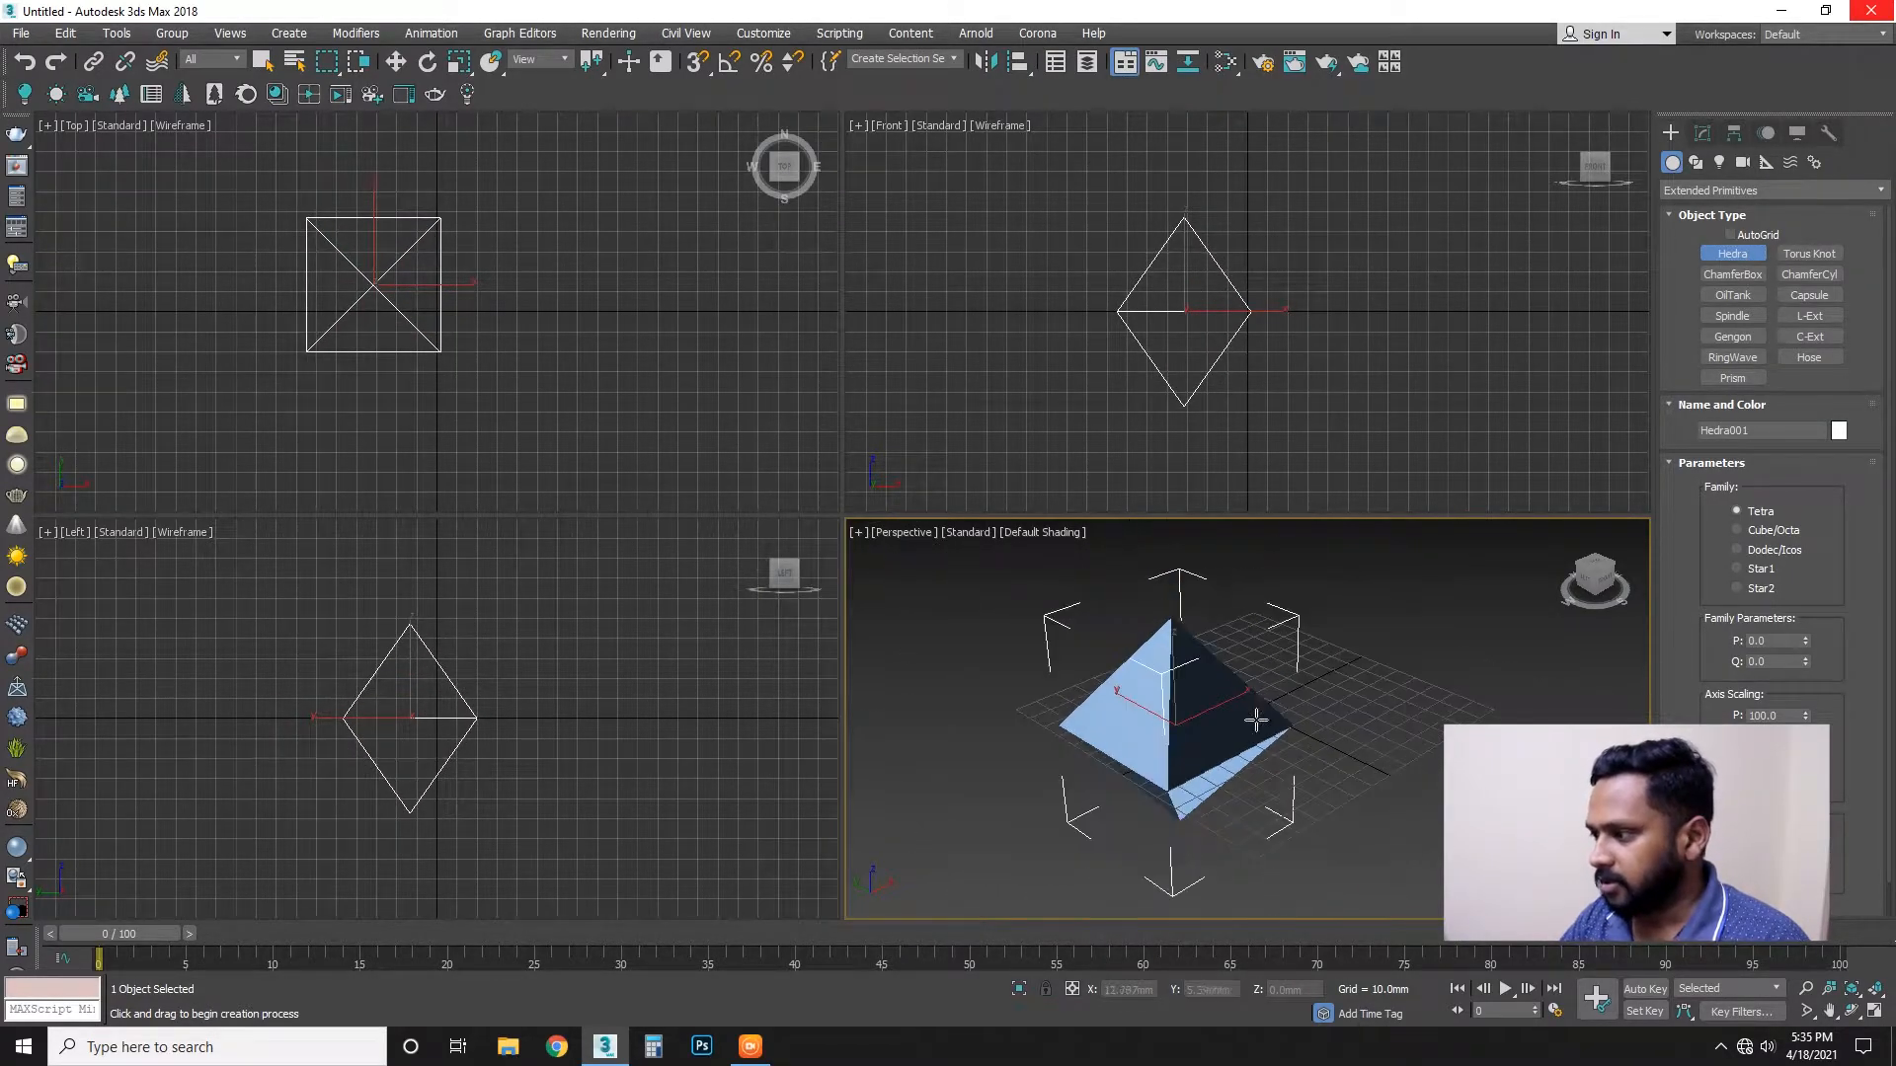
{"action": "middle_click_drag", "start_coordinate": [1263, 698], "coordinate": [1302, 583]}
{"action": "middle_click_drag", "start_coordinate": [1359, 748], "coordinate": [1420, 859]}
{"action": "middle_click_drag", "start_coordinate": [945, 590], "coordinate": [860, 554]}
{"action": "mouse_move", "coordinate": [1254, 773]}
{"action": "middle_mouse_down"}
{"action": "mouse_move", "coordinate": [1193, 754]}
{"action": "mouse_move", "coordinate": [1269, 783]}
{"action": "middle_mouse_up"}
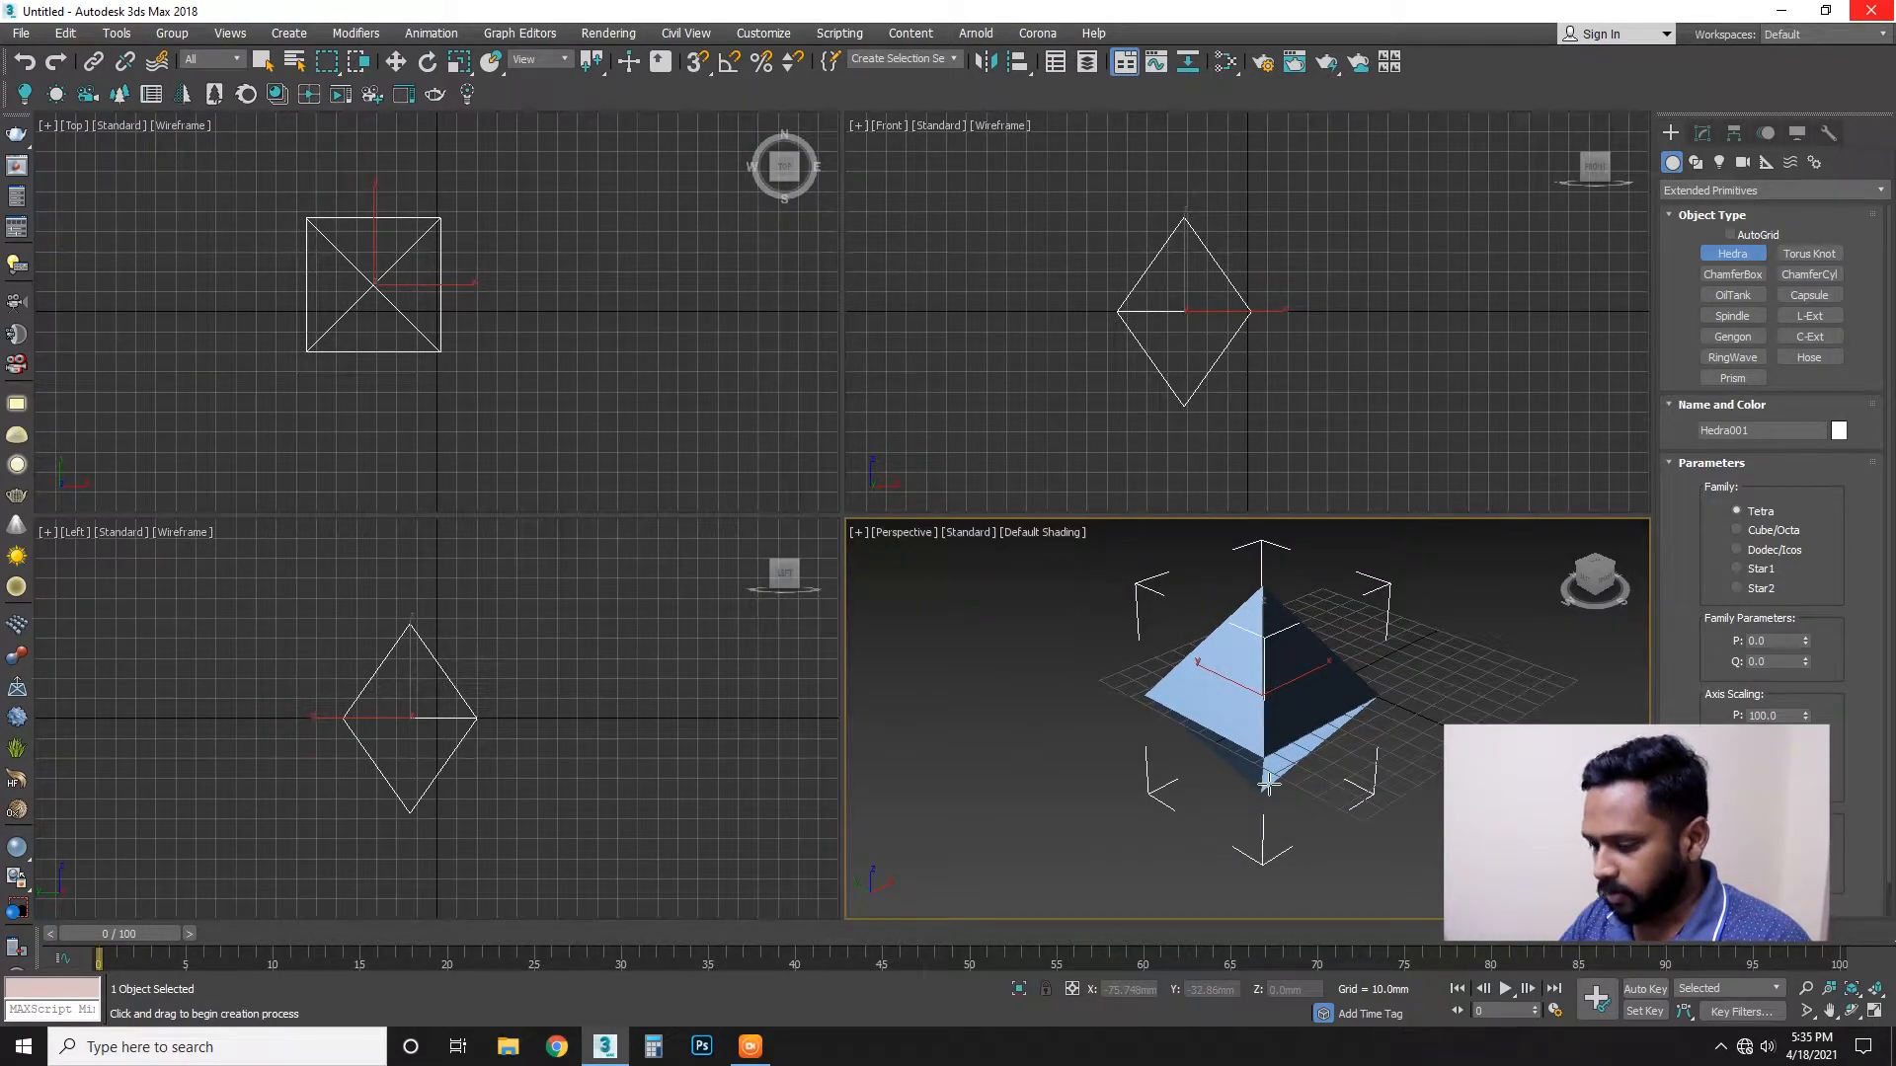
Maximize the Perspective viewport, view the hedra from several angles and switch to the Move tool.
{"action": "key", "text": "alt+w"}
{"action": "middle_click_drag", "start_coordinate": [1147, 731], "coordinate": [553, 675], "text": "alt"}
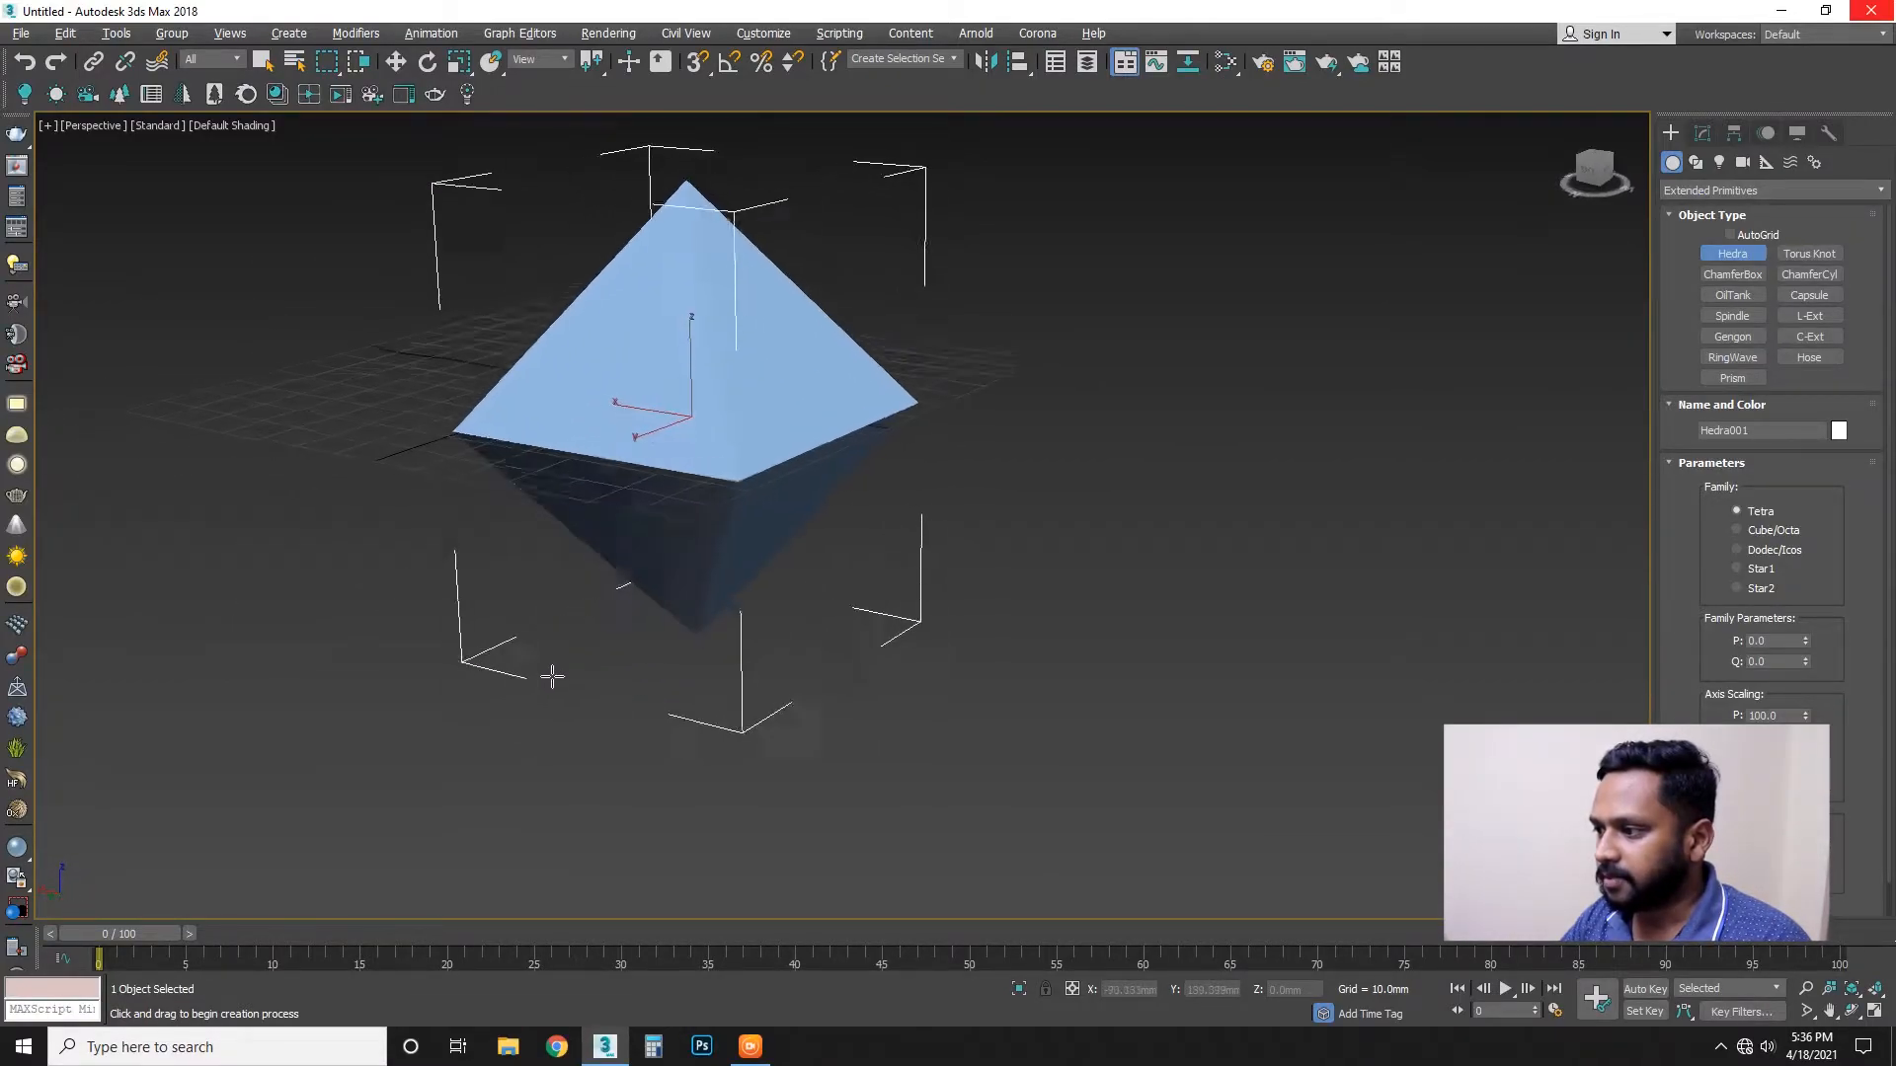
{"action": "middle_click_drag", "start_coordinate": [668, 688], "coordinate": [526, 643], "text": "alt"}
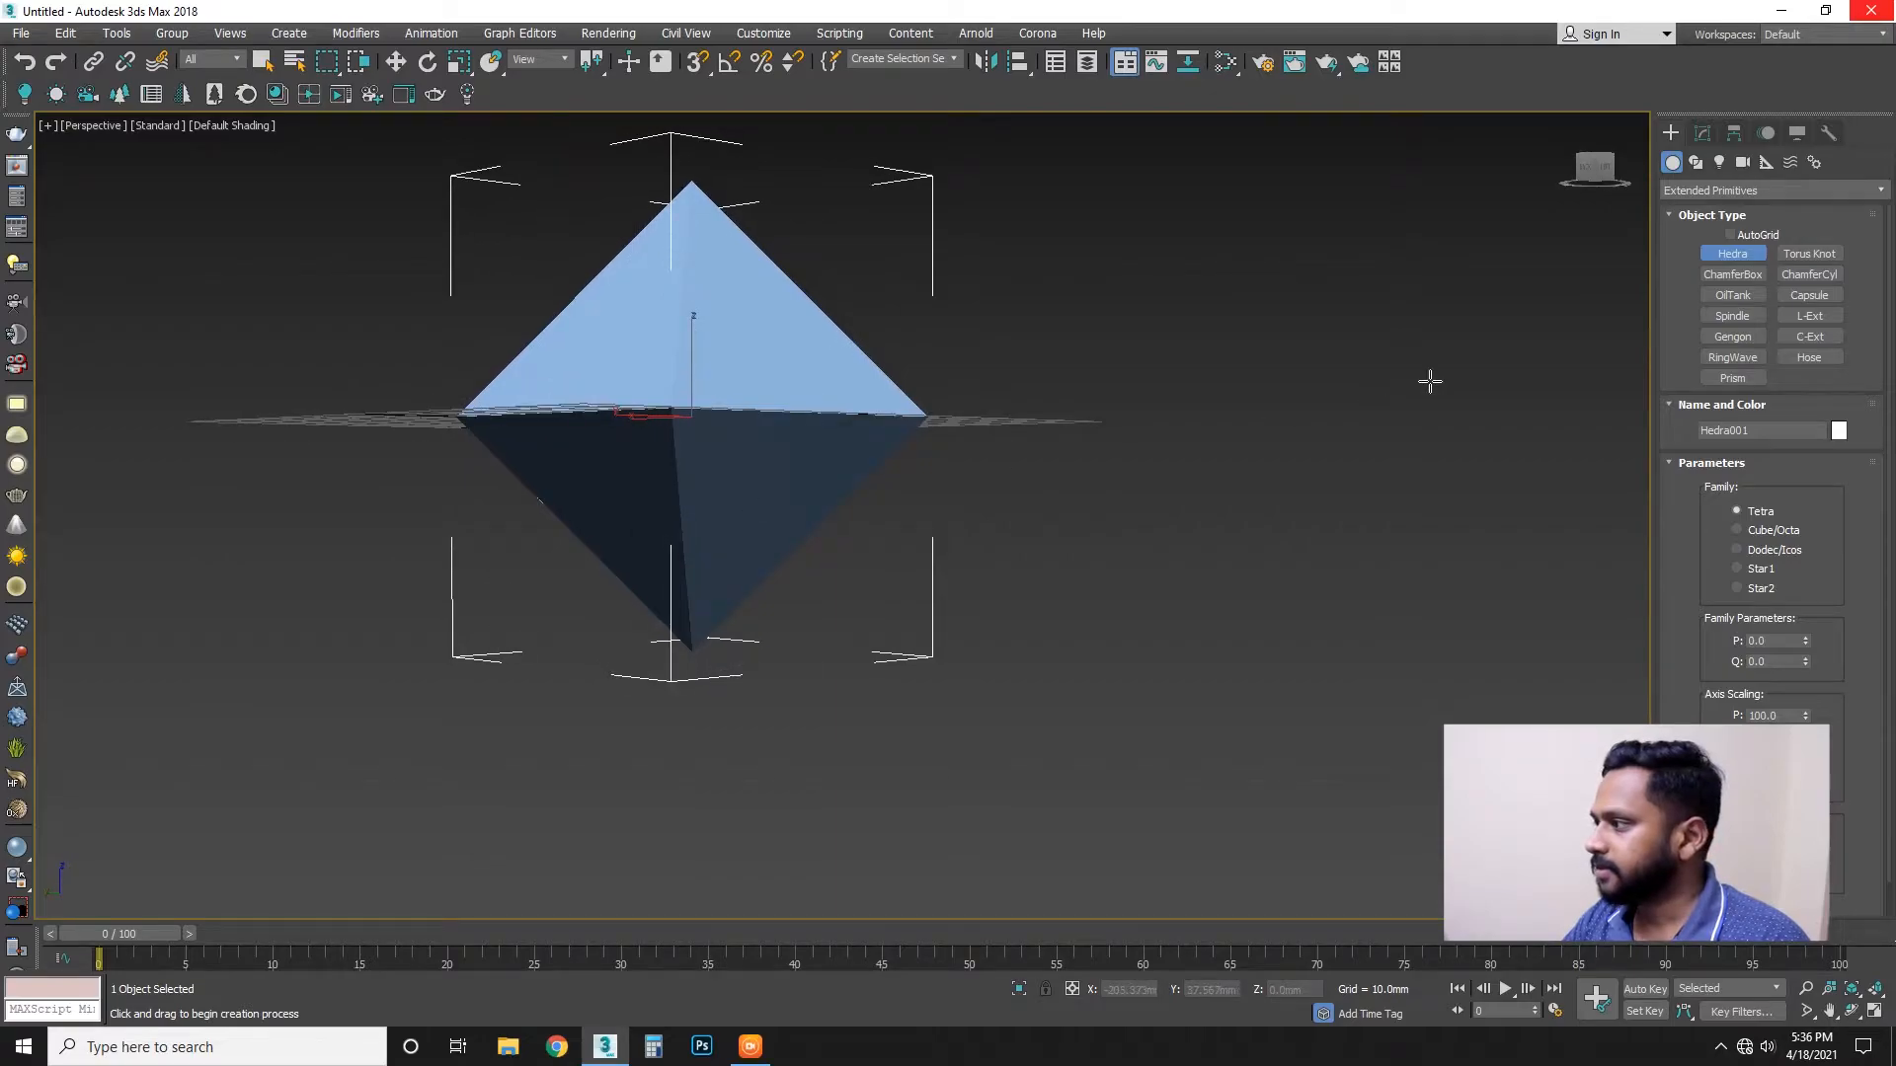
{"action": "middle_click_drag", "start_coordinate": [1147, 465], "coordinate": [1320, 550], "text": "alt"}
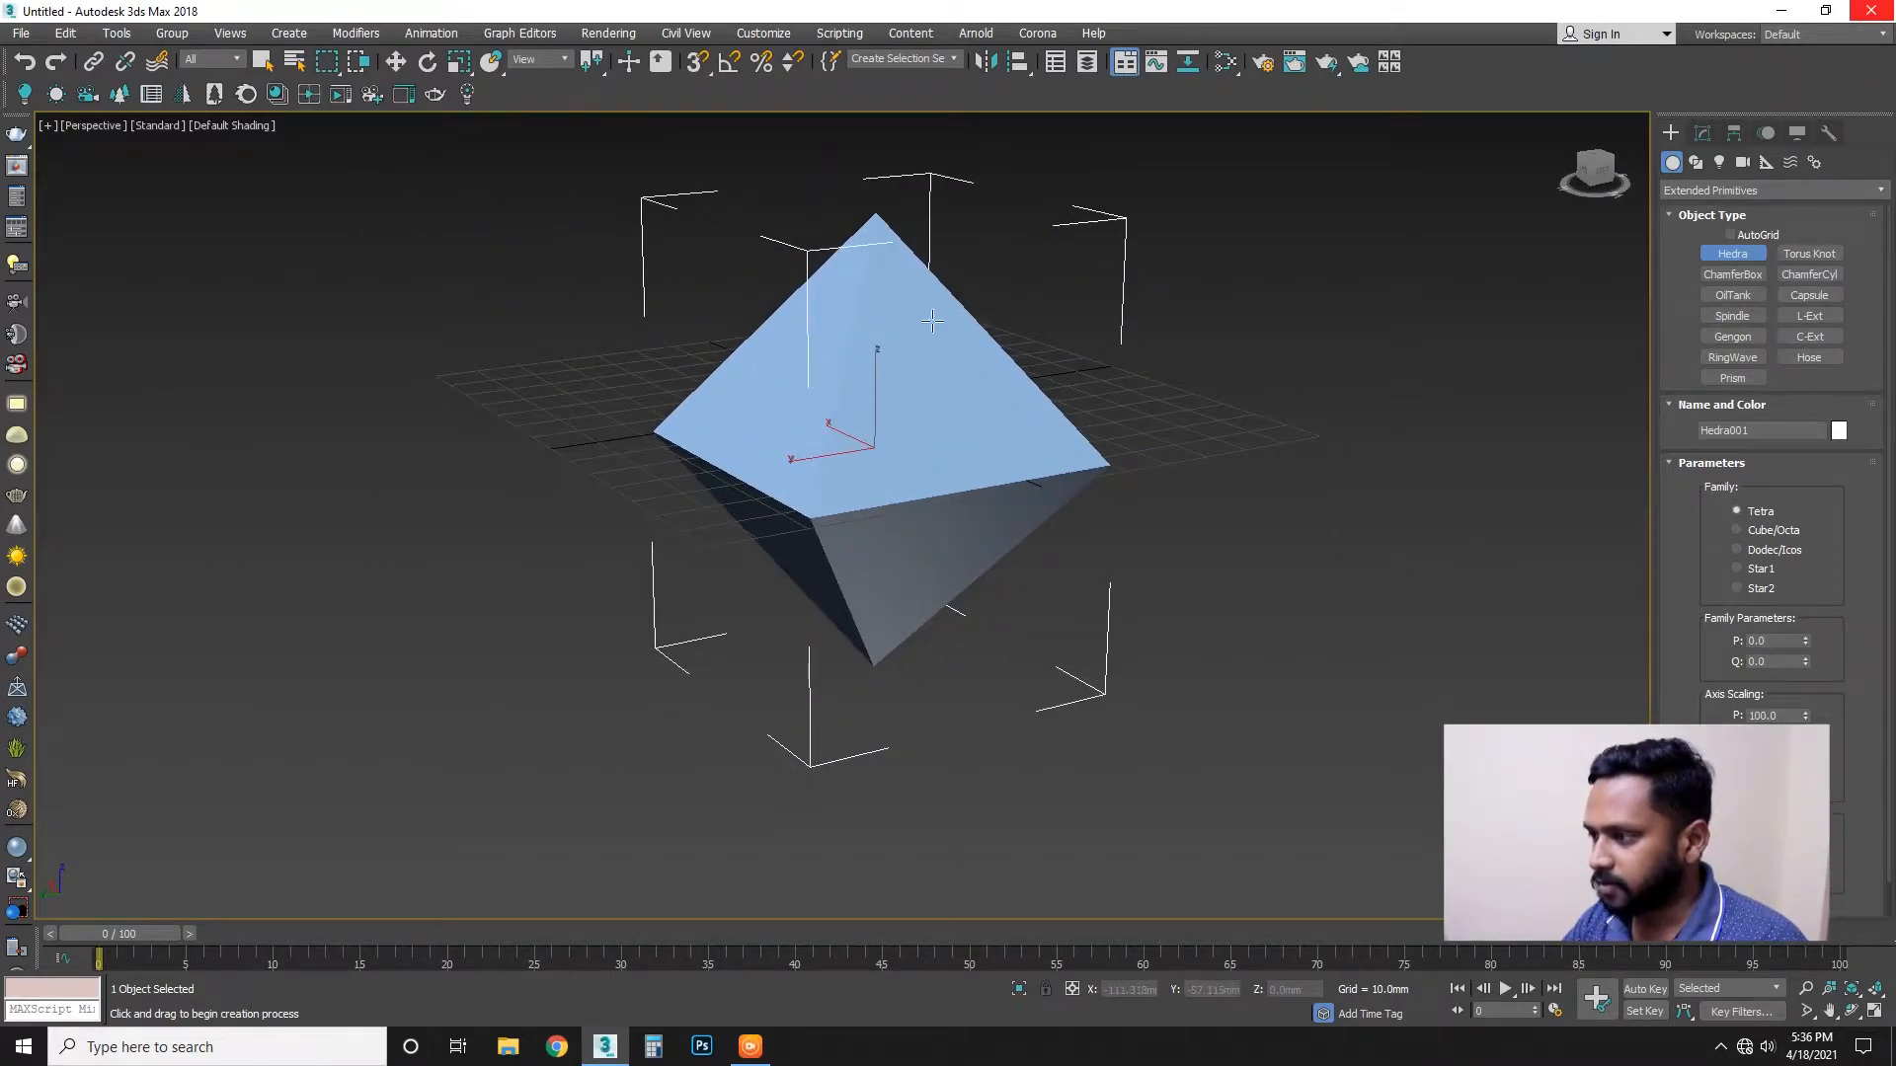
{"action": "left_click", "coordinate": [396, 63]}
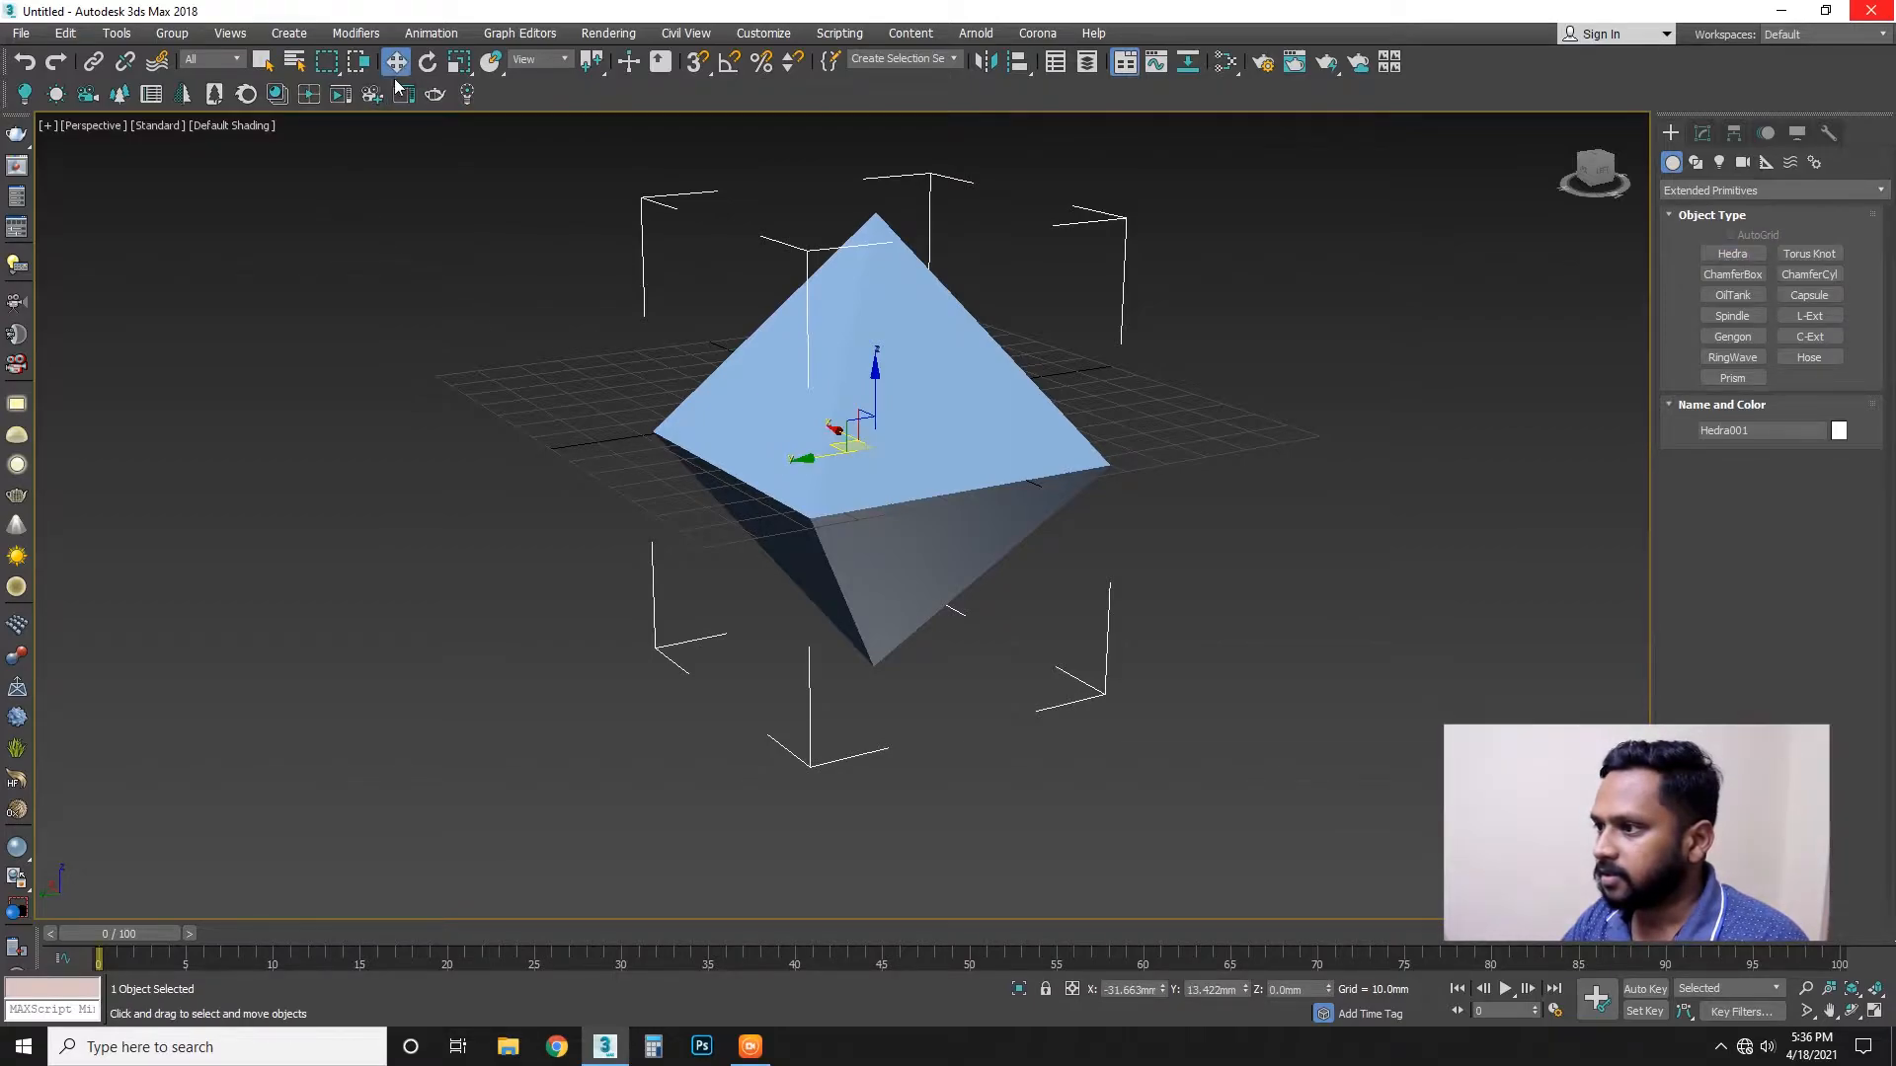
{"action": "middle_click_drag", "start_coordinate": [1108, 540], "coordinate": [1096, 583], "text": "alt"}
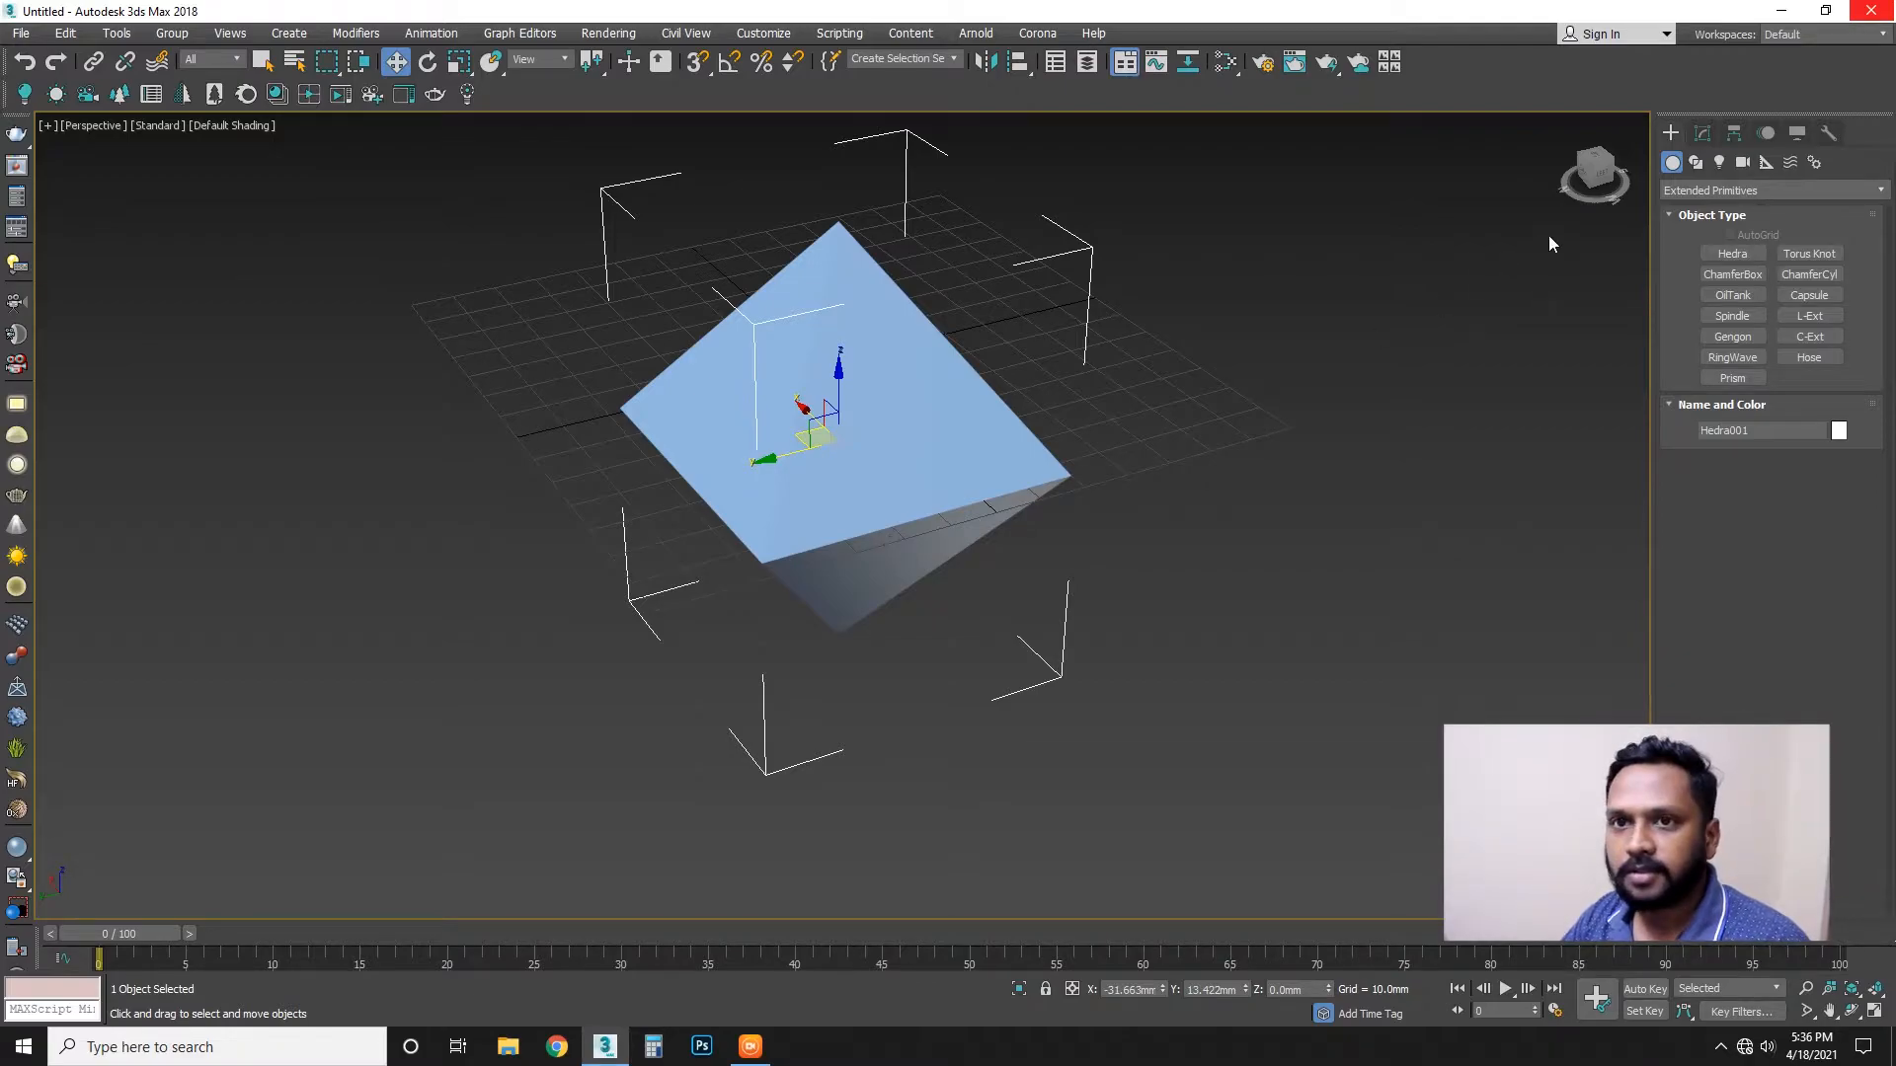
Try the Cube/Octa, Dodec/Icos, Star1 and Star2 families on the hedra in its modify parameters.
{"action": "left_click", "coordinate": [1702, 133]}
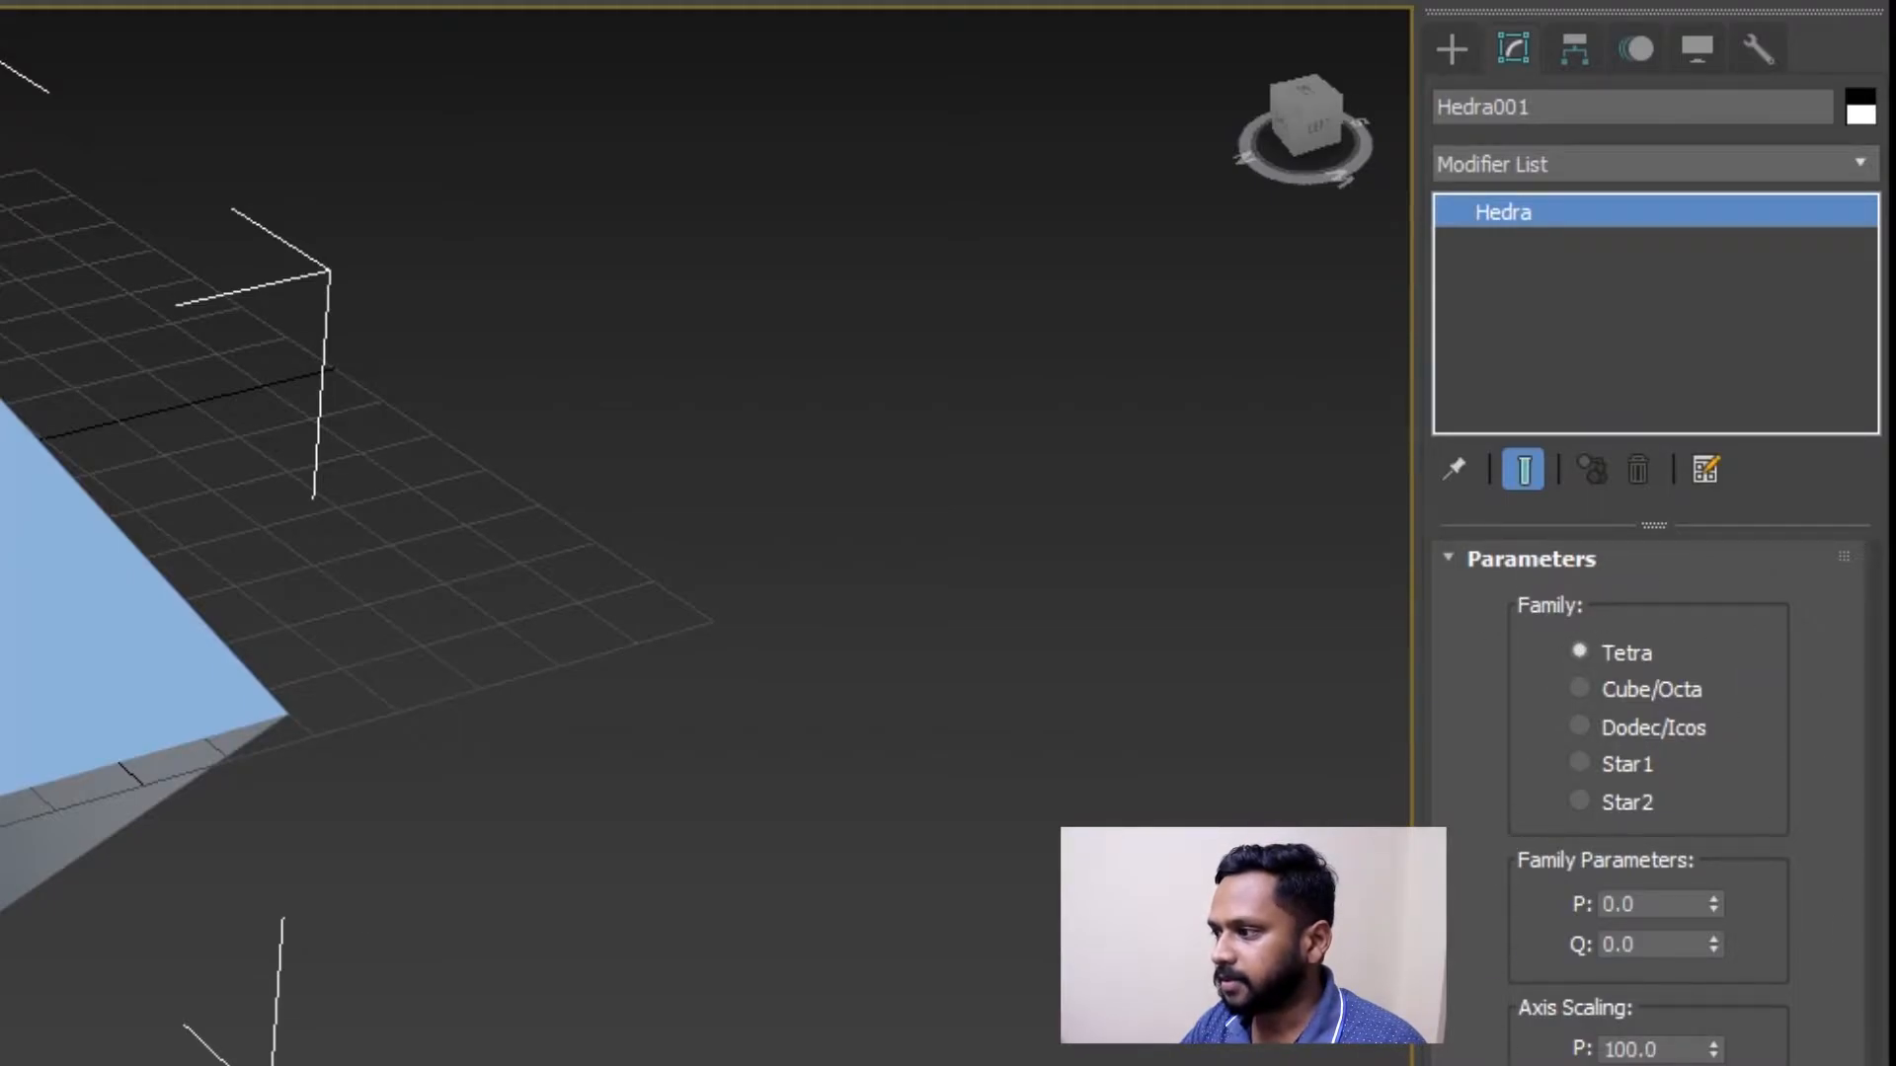
{"action": "left_click", "coordinate": [1644, 691]}
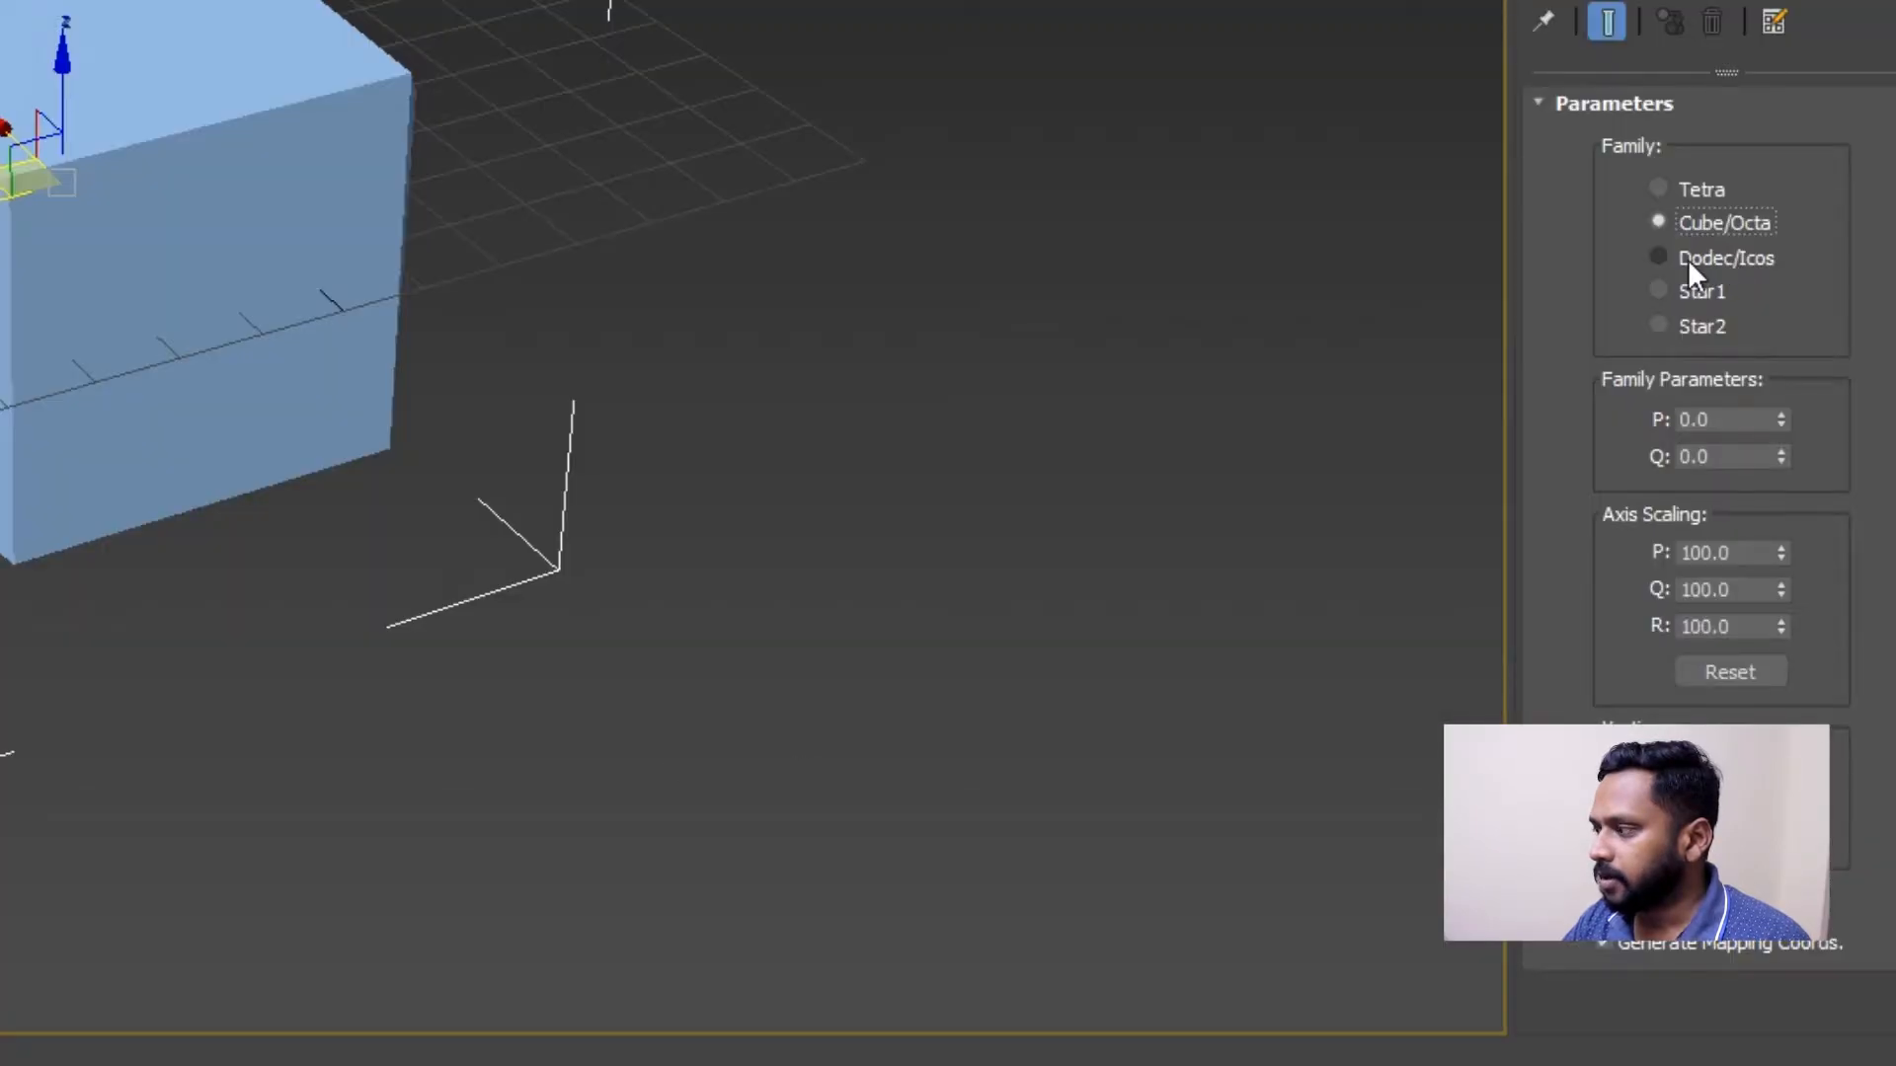
{"action": "left_click", "coordinate": [1696, 259]}
{"action": "left_click", "coordinate": [1702, 292]}
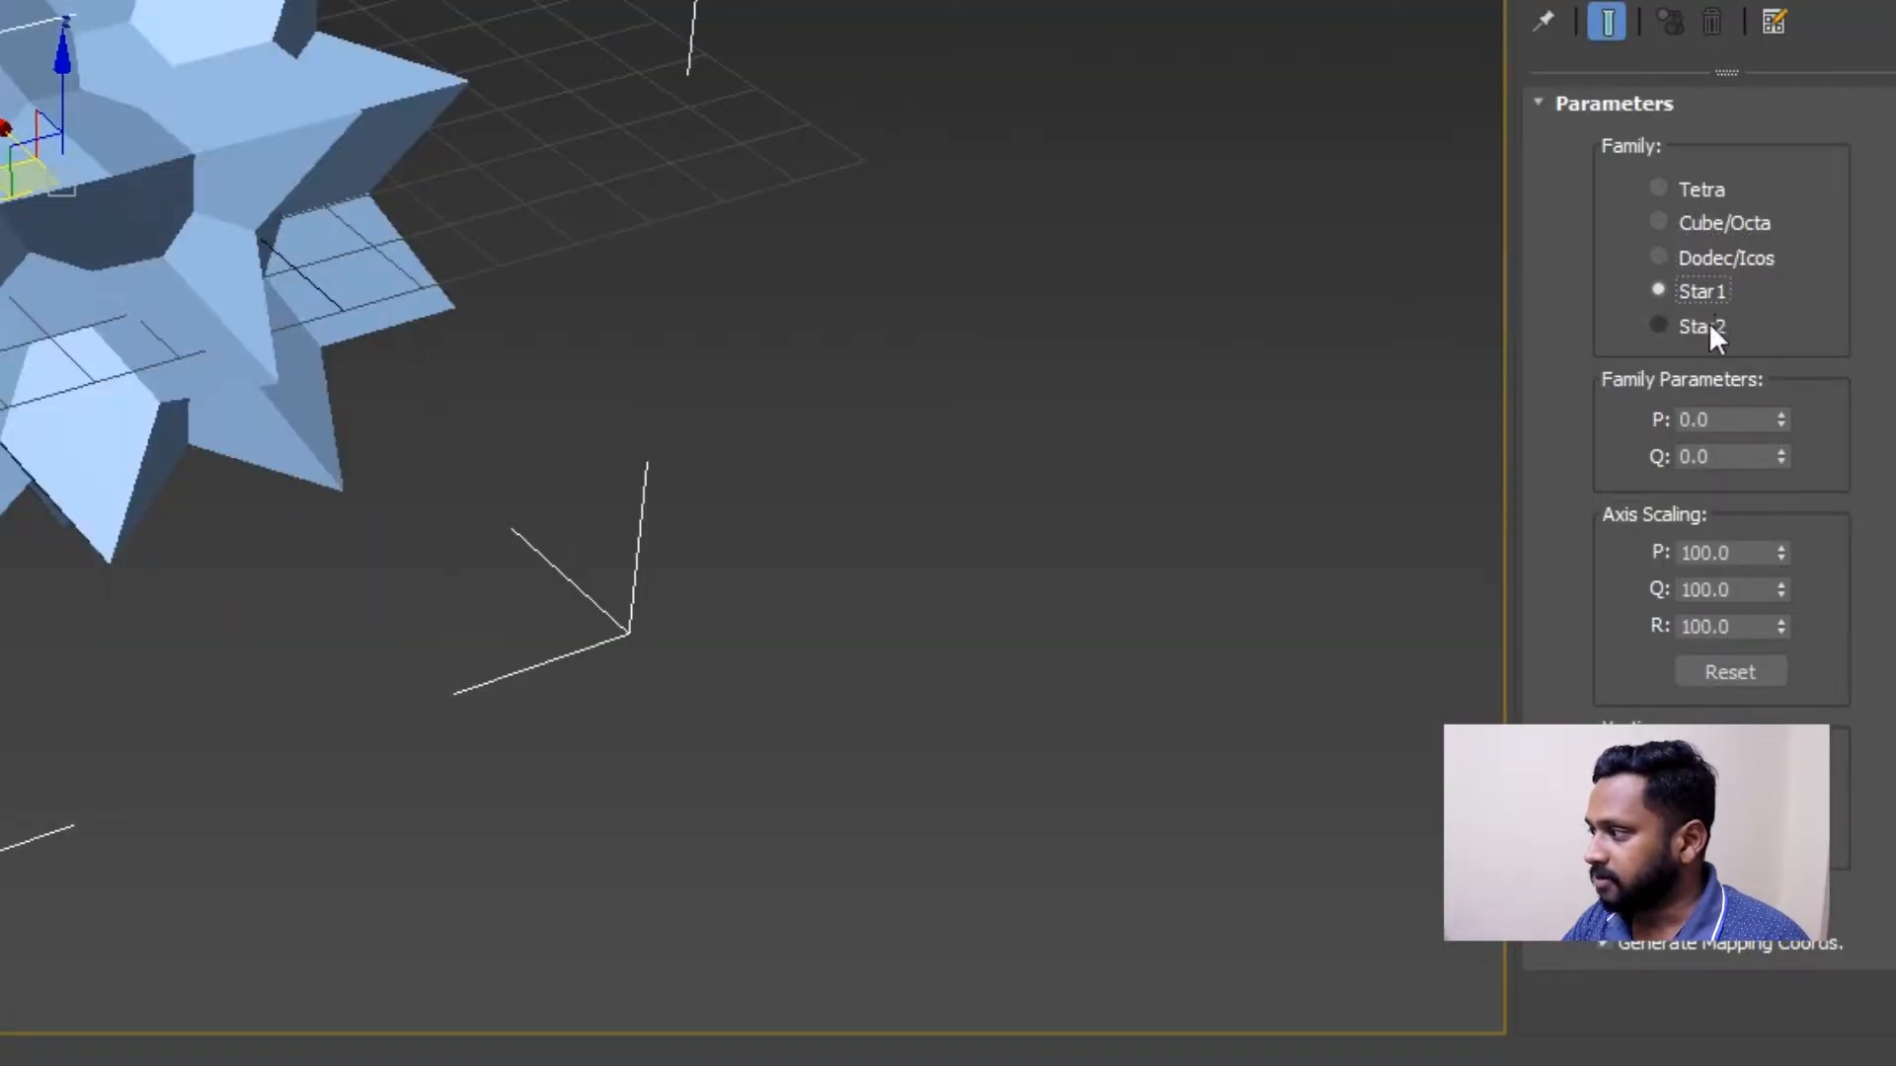
{"action": "left_click", "coordinate": [1709, 331]}
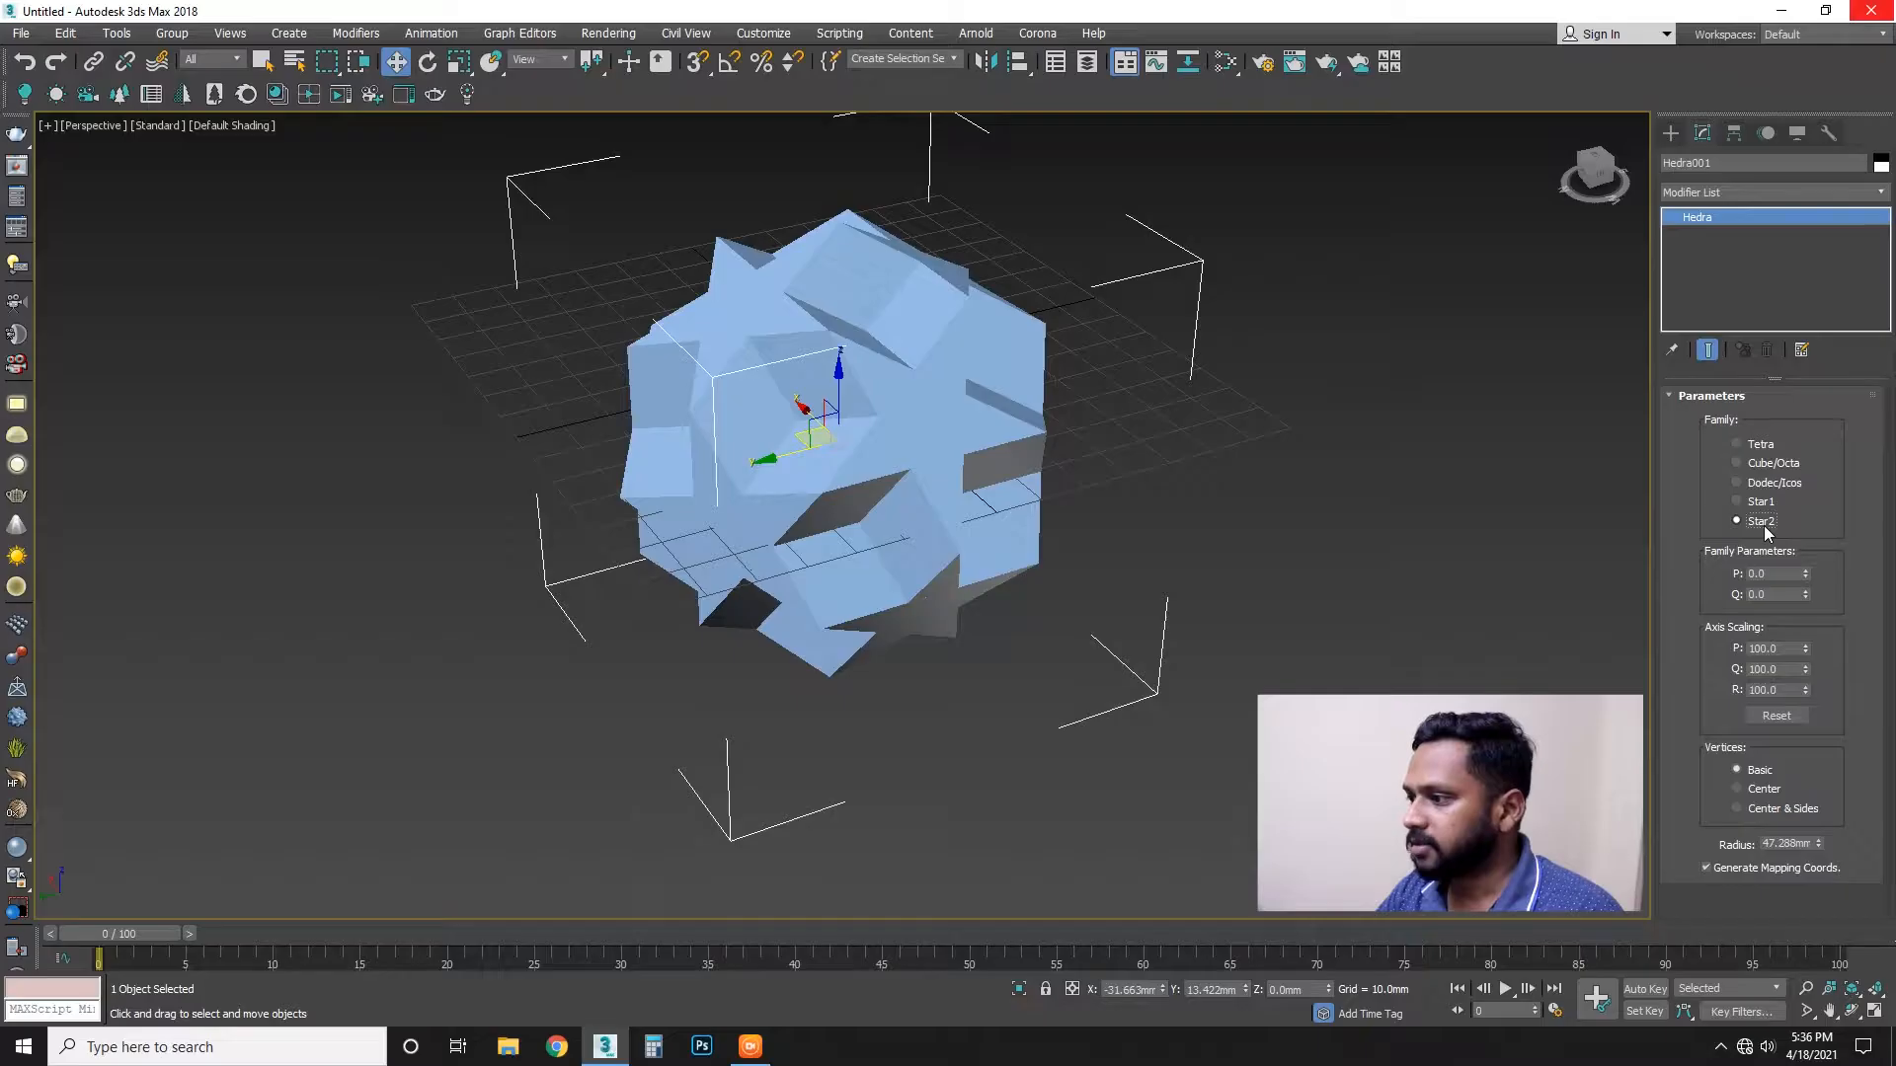
Switch the hedra to the Cube/Octa family and set its P axis scaling to 105, keeping Basic vertices.
{"action": "left_click", "coordinate": [1759, 464]}
{"action": "mouse_move", "coordinate": [1051, 565]}
{"action": "middle_mouse_down", "text": "alt"}
{"action": "mouse_move", "coordinate": [1121, 466]}
{"action": "mouse_move", "coordinate": [1051, 561]}
{"action": "middle_mouse_up", "text": "alt"}
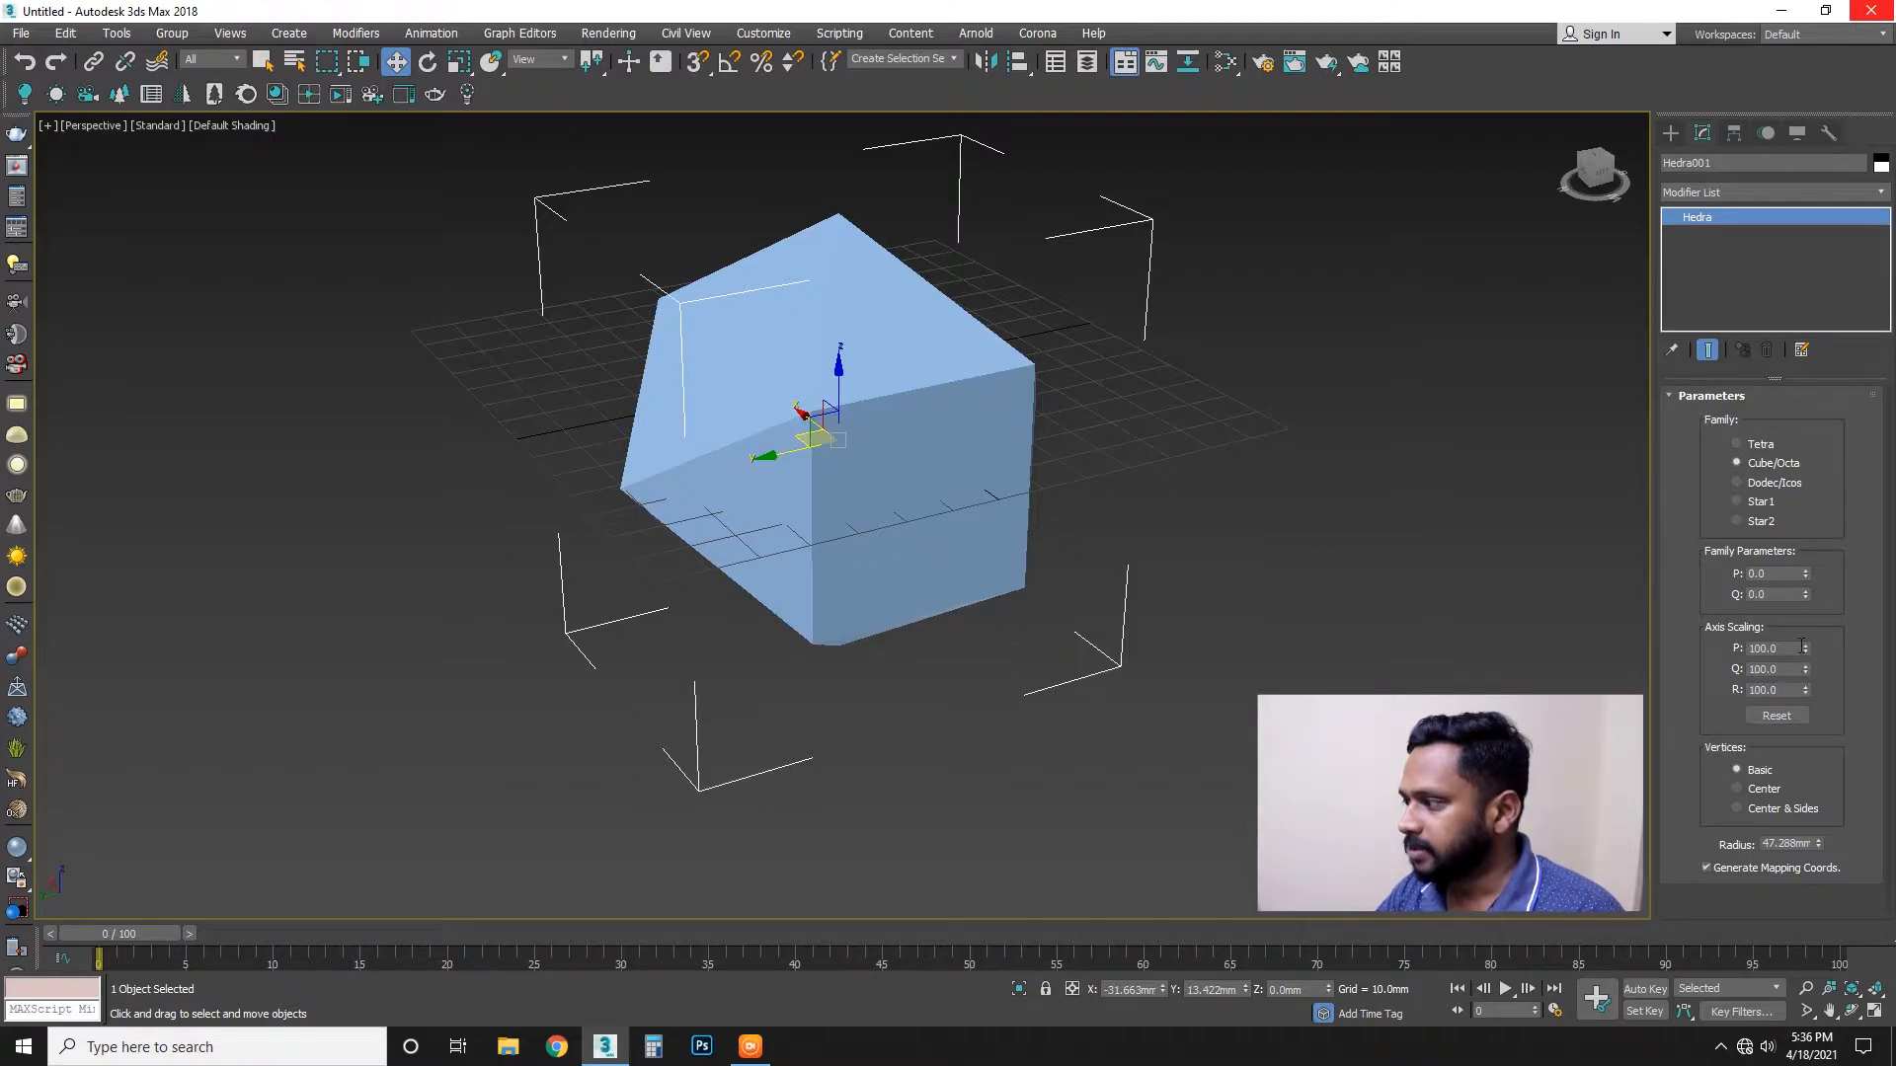
{"action": "left_click_drag", "start_coordinate": [1804, 647], "coordinate": [1809, 638]}
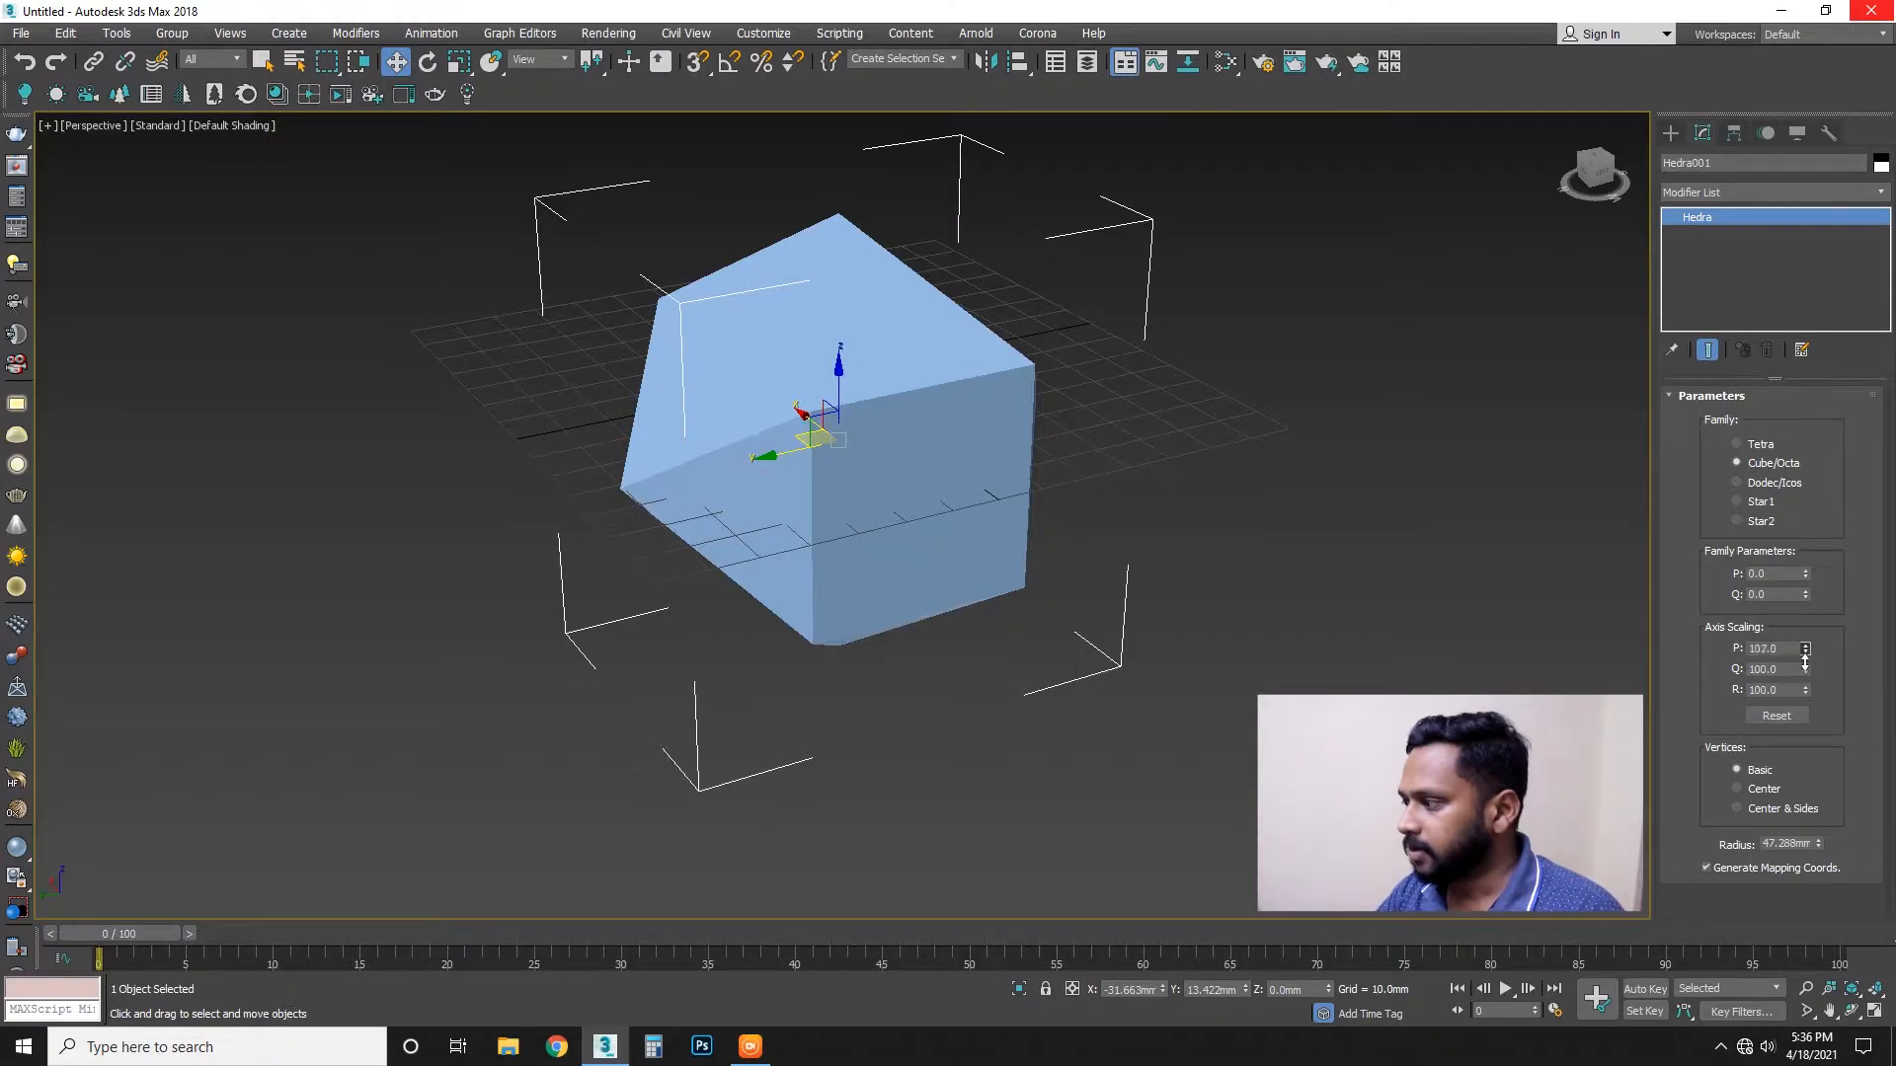
{"action": "left_click", "coordinate": [1755, 770]}
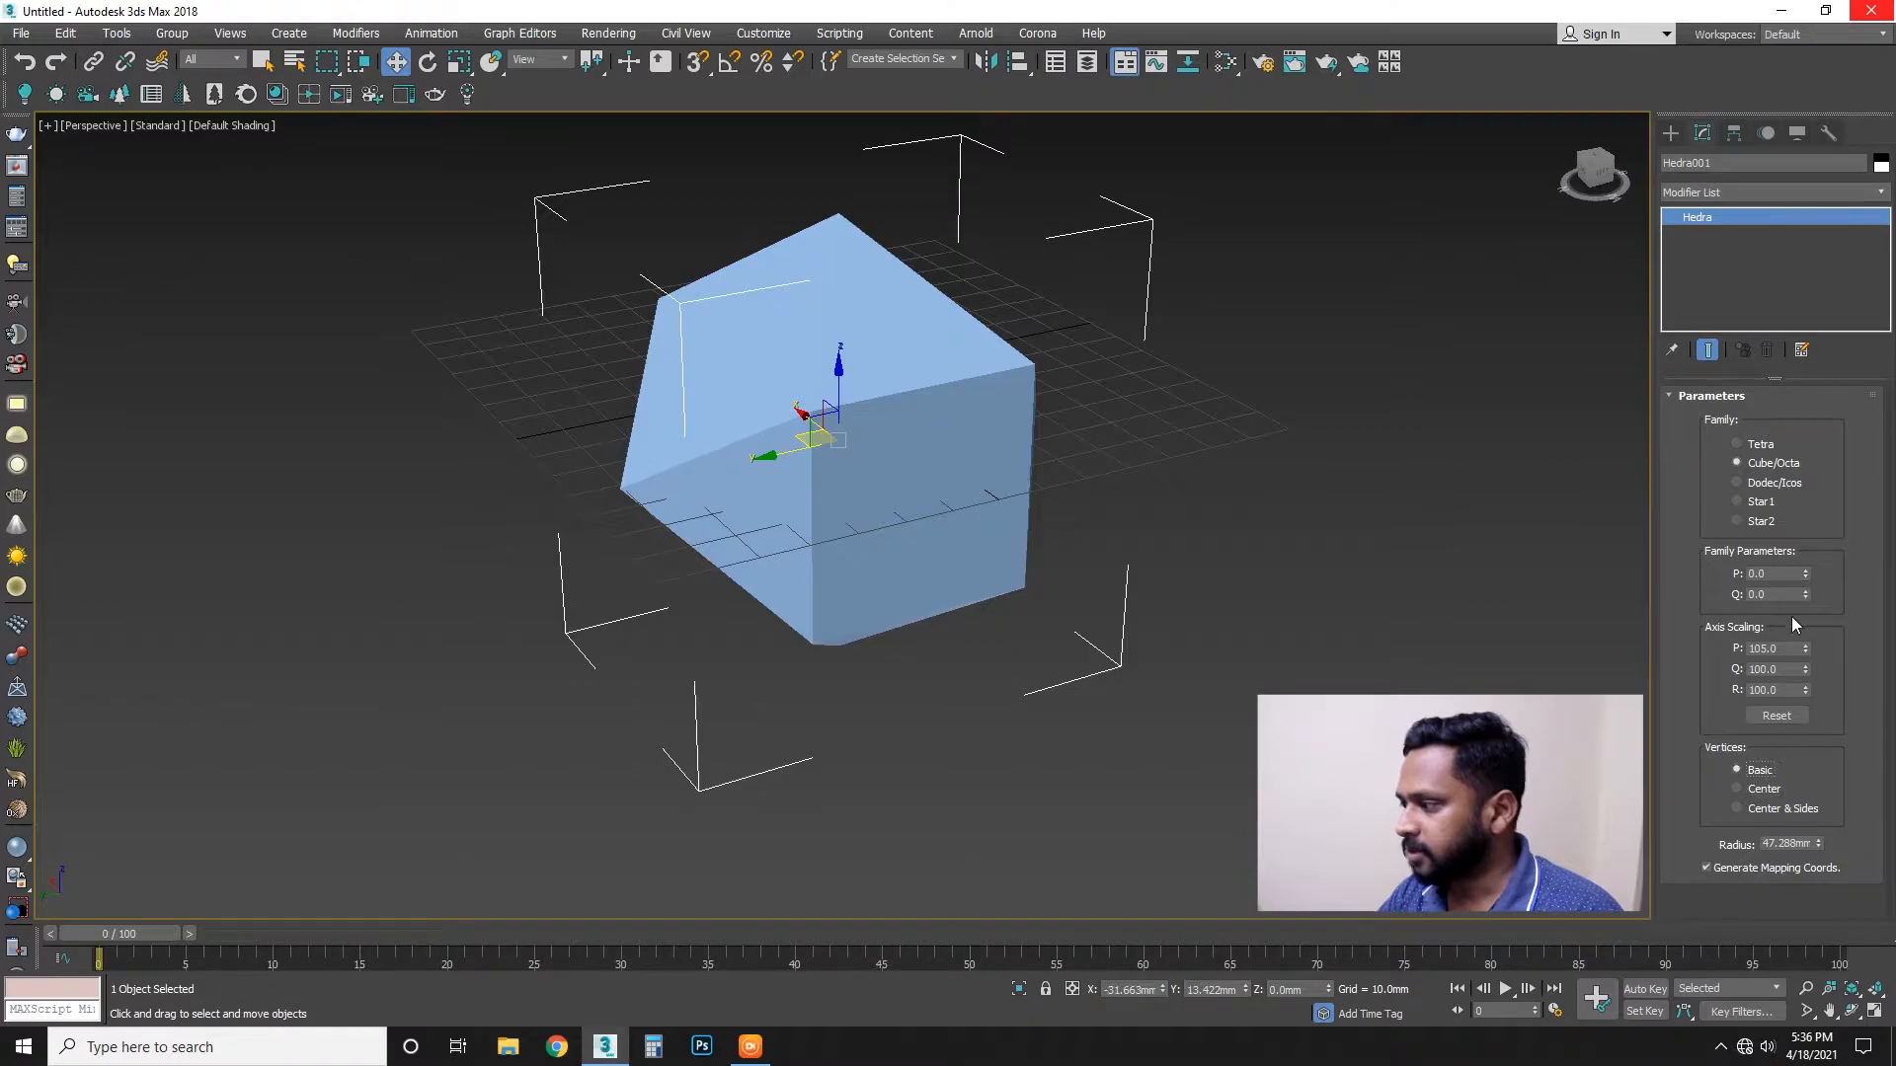
Set the Cube/Octa hedra's family parameters to P 0.09 and Q 0.56.
{"action": "left_click_drag", "start_coordinate": [1809, 570], "coordinate": [1776, 546]}
{"action": "middle_click_drag", "start_coordinate": [1133, 584], "coordinate": [1145, 533], "text": "alt"}
{"action": "left_click_drag", "start_coordinate": [1804, 596], "coordinate": [1782, 544]}
{"action": "scroll", "coordinate": [986, 532], "scroll_direction": "down", "scroll_amount": 4}
{"action": "middle_click_drag", "start_coordinate": [1051, 600], "coordinate": [948, 582], "text": "alt"}
{"action": "key", "text": "z"}
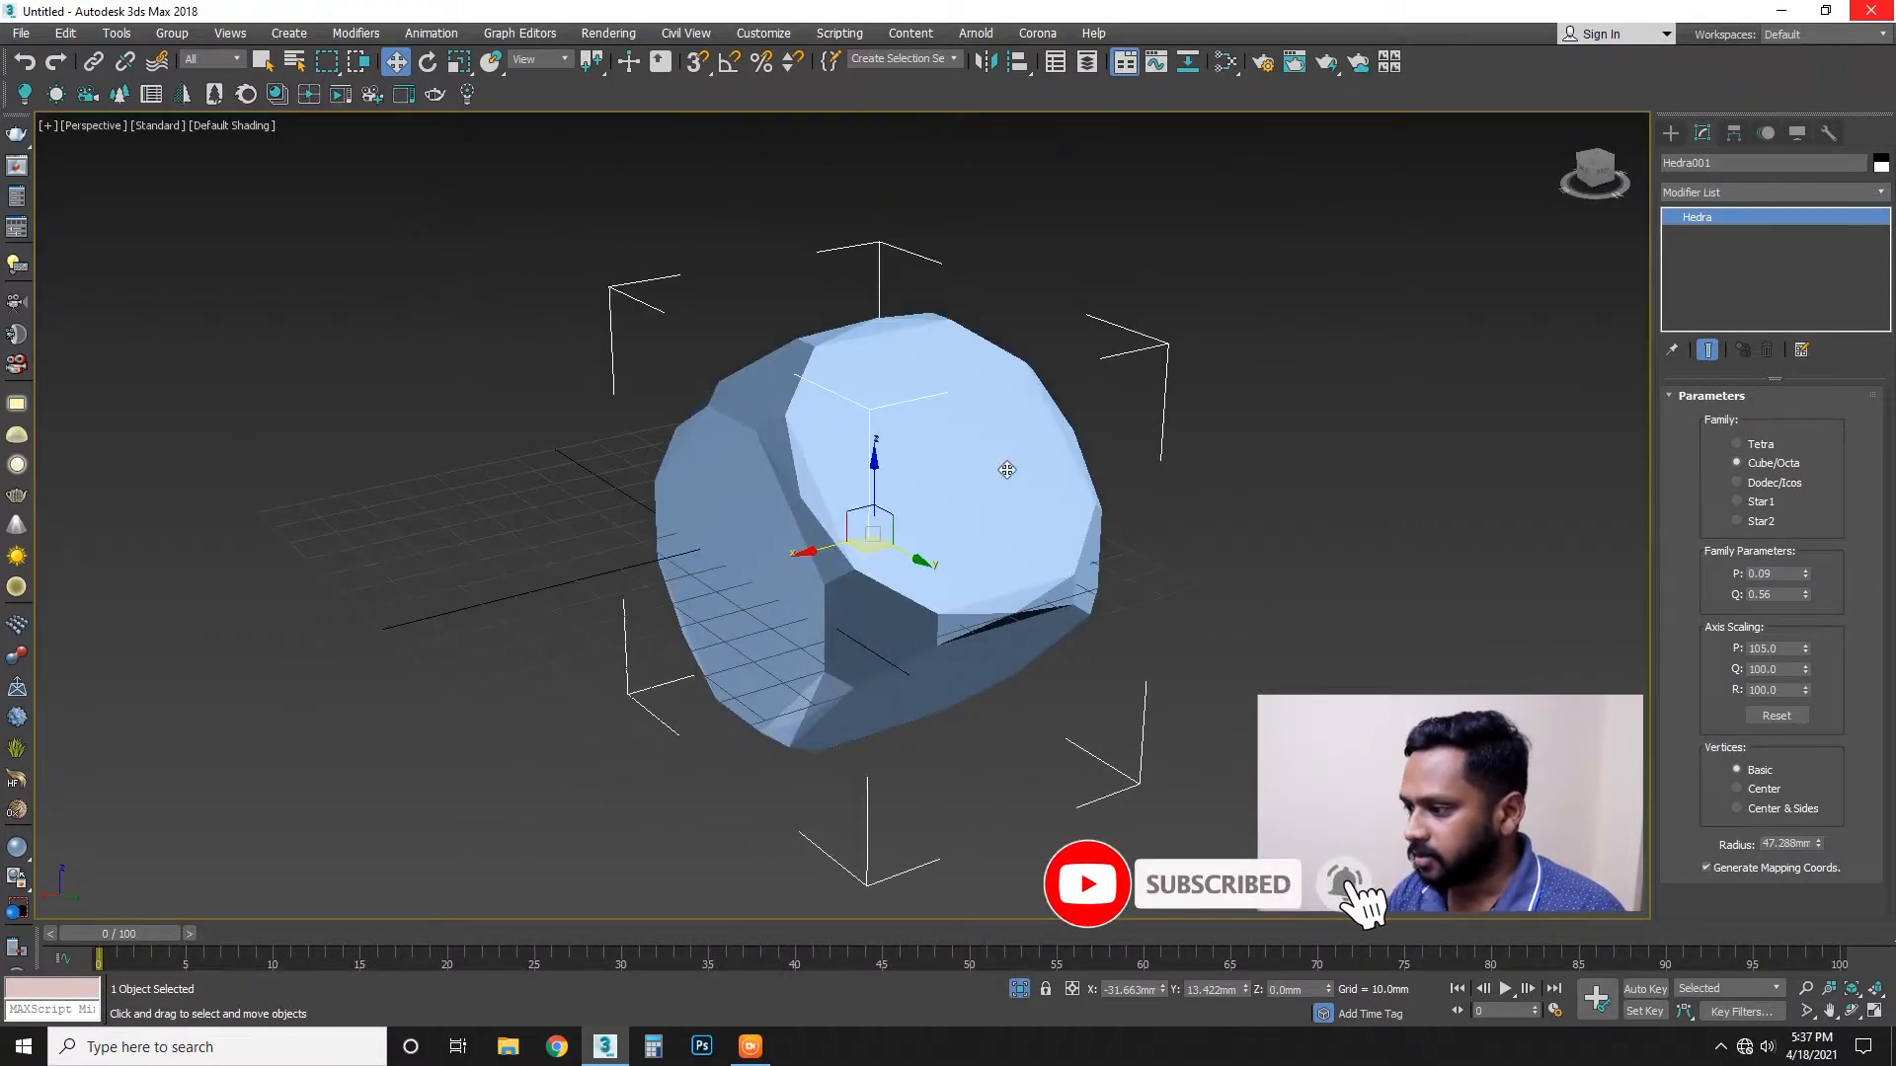
Raise the hedra straight up above the grid to a Z position of about 102 mm.
{"action": "scroll", "coordinate": [1004, 484], "scroll_direction": "down", "scroll_amount": 3}
{"action": "scroll", "coordinate": [993, 512], "scroll_direction": "up", "scroll_amount": 4}
{"action": "scroll", "coordinate": [996, 513], "scroll_direction": "down", "scroll_amount": 10}
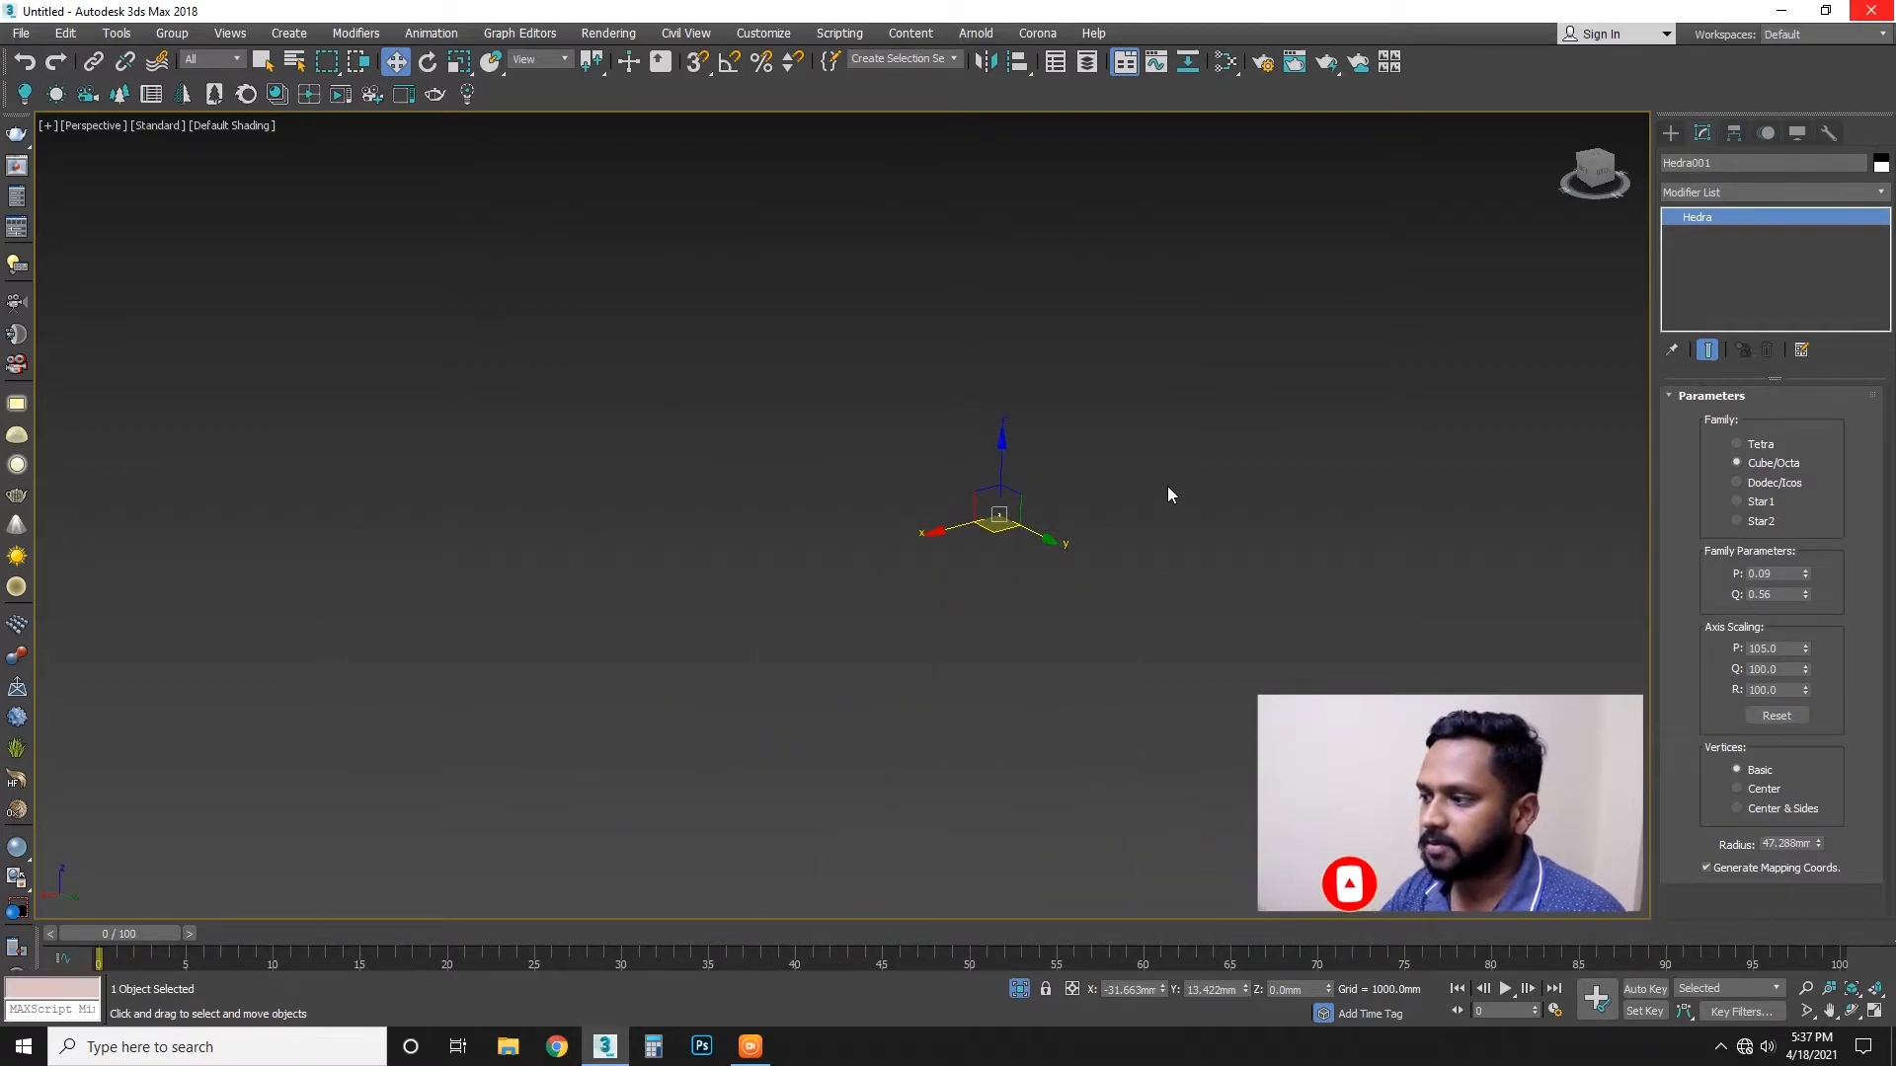
{"action": "key", "text": "z"}
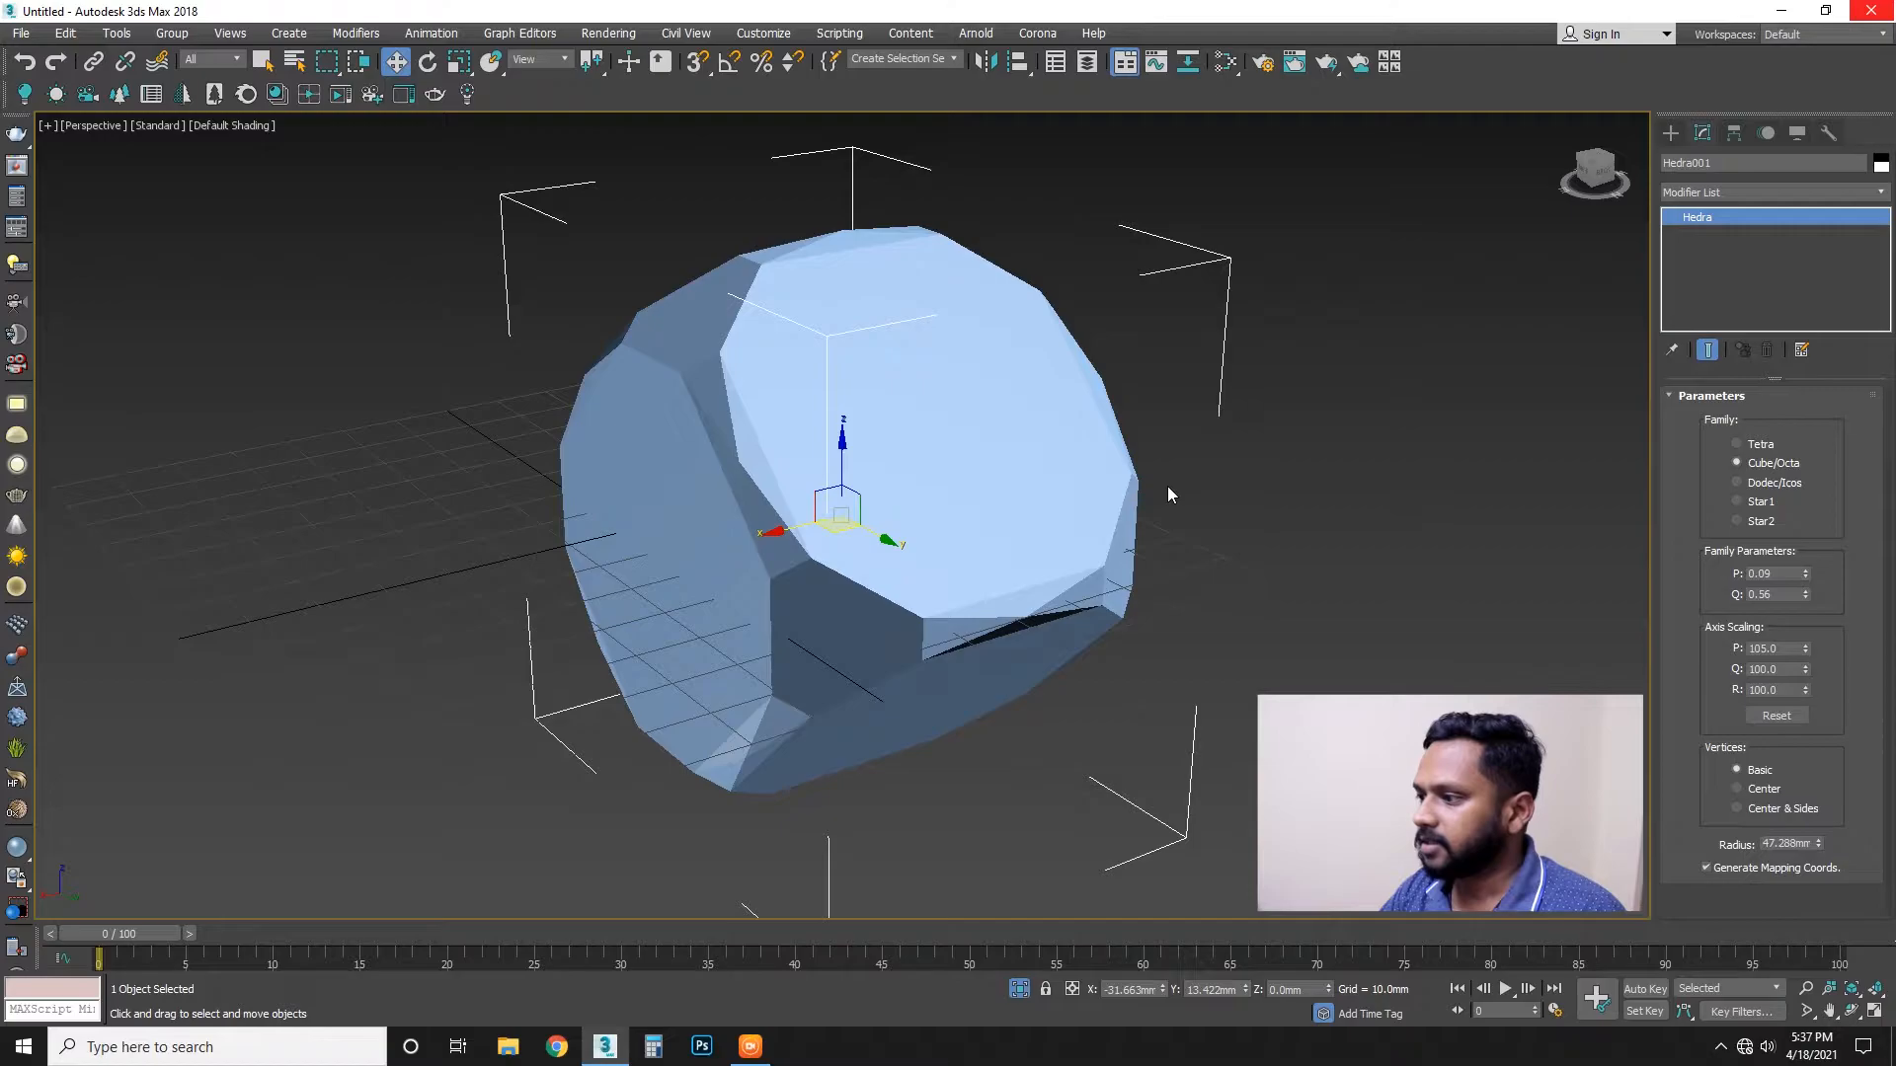
{"action": "middle_click_drag", "start_coordinate": [1131, 551], "coordinate": [983, 636], "text": "alt"}
{"action": "scroll", "coordinate": [745, 542], "scroll_direction": "down", "scroll_amount": 4}
{"action": "left_click_drag", "start_coordinate": [795, 466], "coordinate": [818, 293]}
{"action": "scroll", "coordinate": [839, 395], "scroll_direction": "up", "scroll_amount": 4}
{"action": "middle_click_drag", "start_coordinate": [876, 461], "coordinate": [923, 548], "text": "alt"}
{"action": "scroll", "coordinate": [862, 443], "scroll_direction": "down", "scroll_amount": 2}
Switch the hedra to the Dodec/Icos family and adjust its family parameters to P 0.06 and Q 0.09.
{"action": "left_click", "coordinate": [1772, 484]}
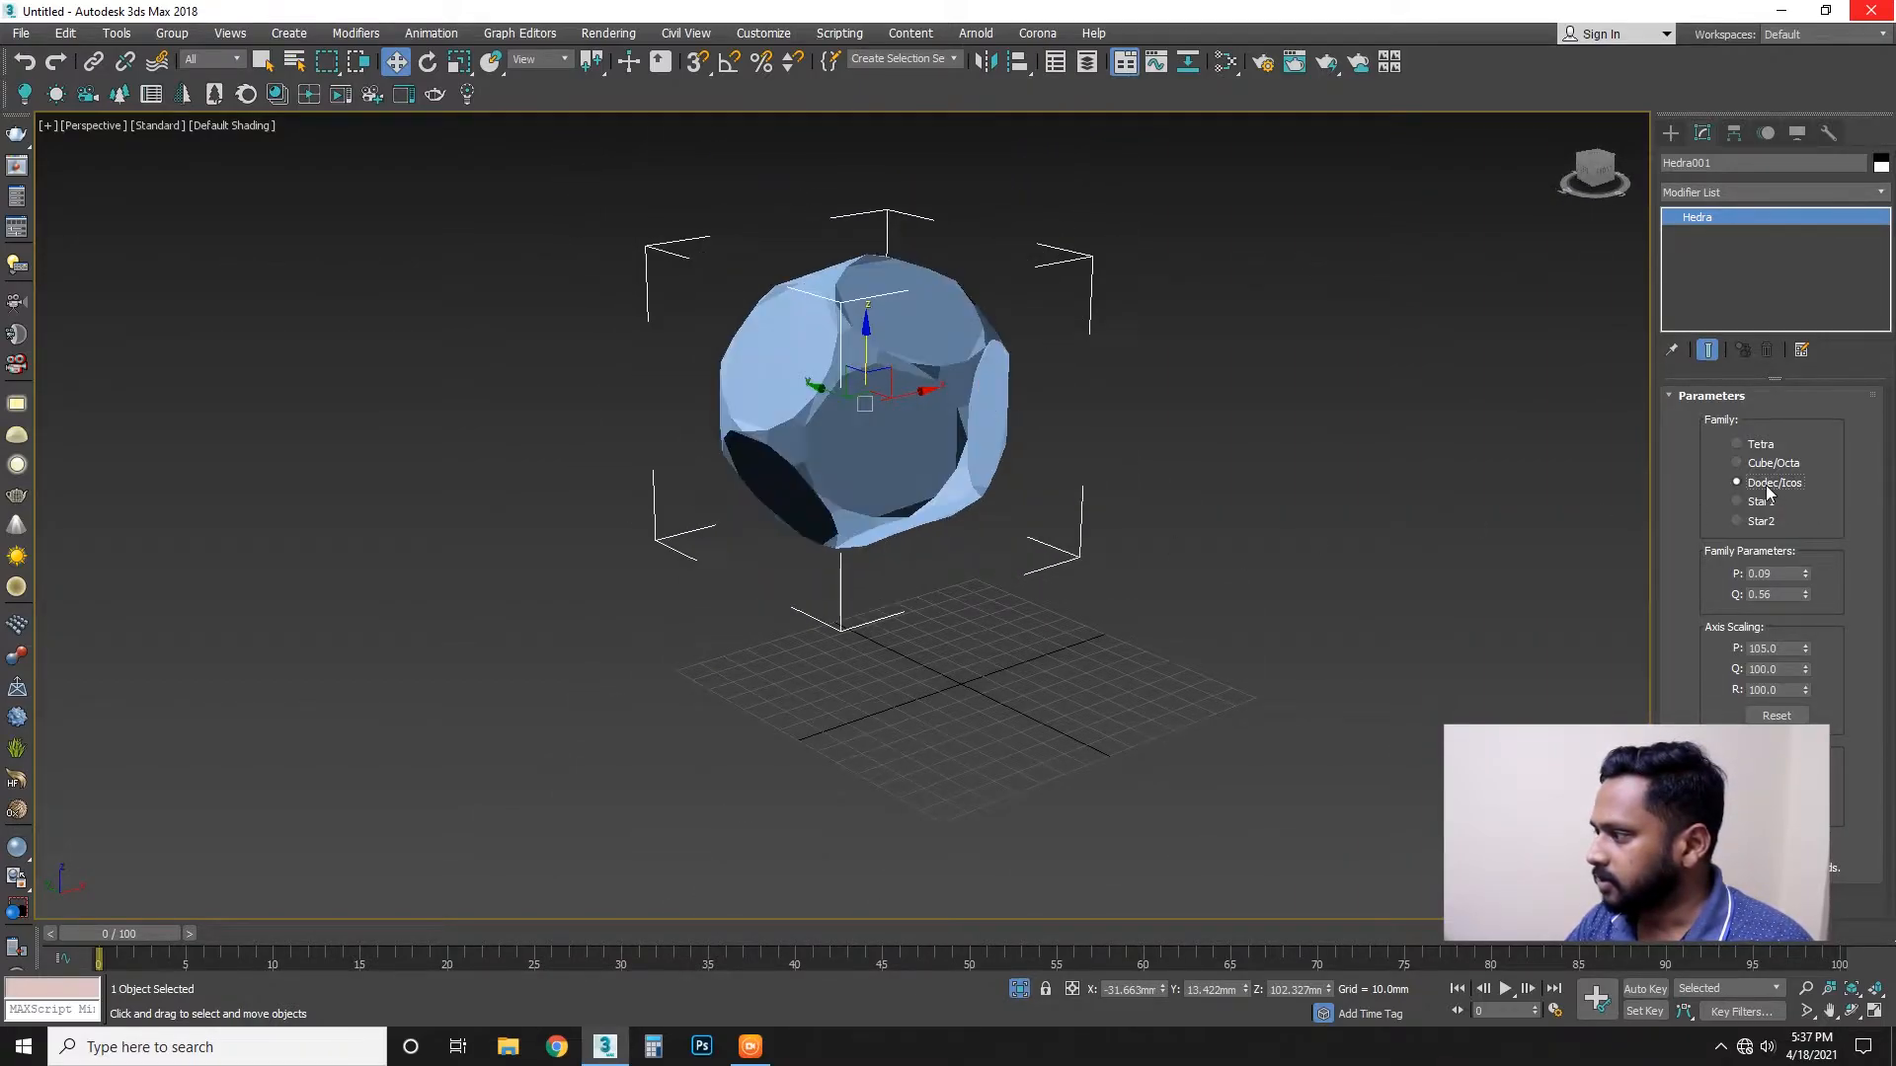
{"action": "middle_click_drag", "start_coordinate": [1165, 589], "coordinate": [1192, 564], "text": "alt"}
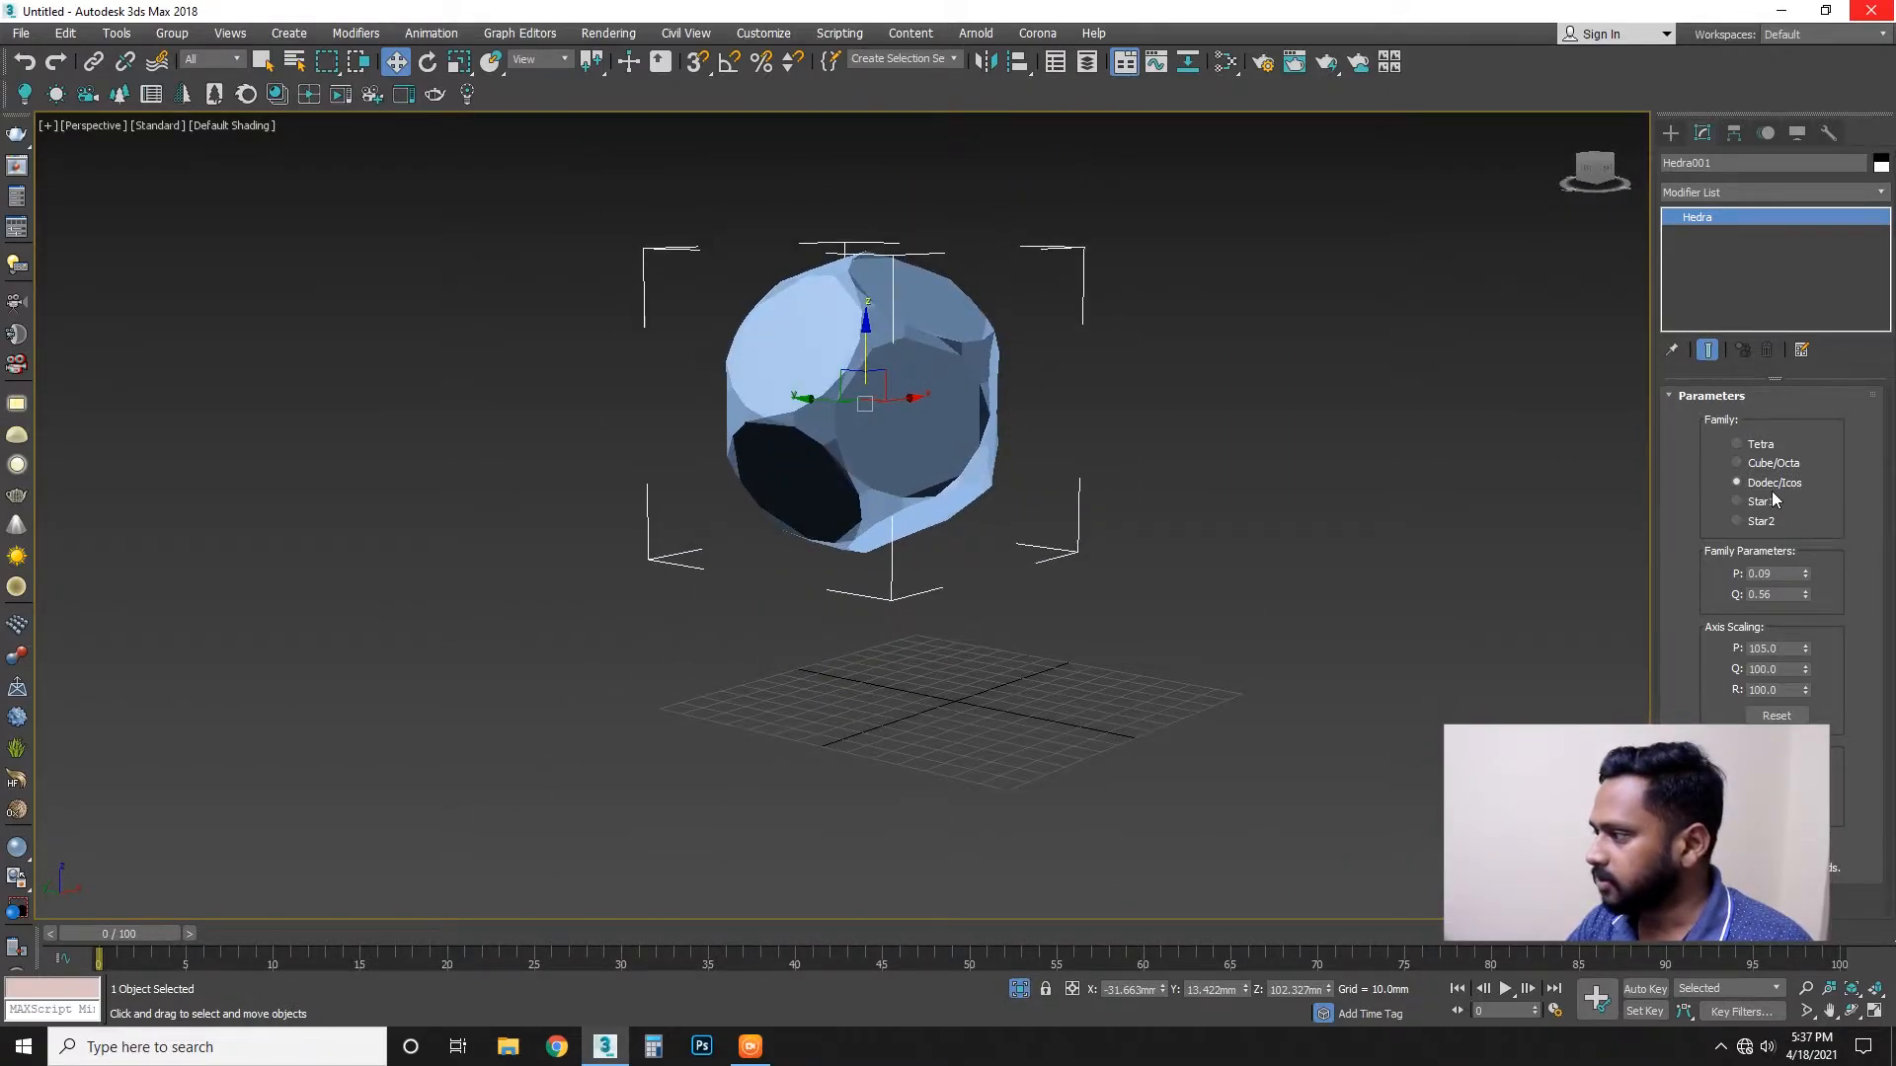
{"action": "left_click_drag", "start_coordinate": [1806, 578], "coordinate": [1779, 525]}
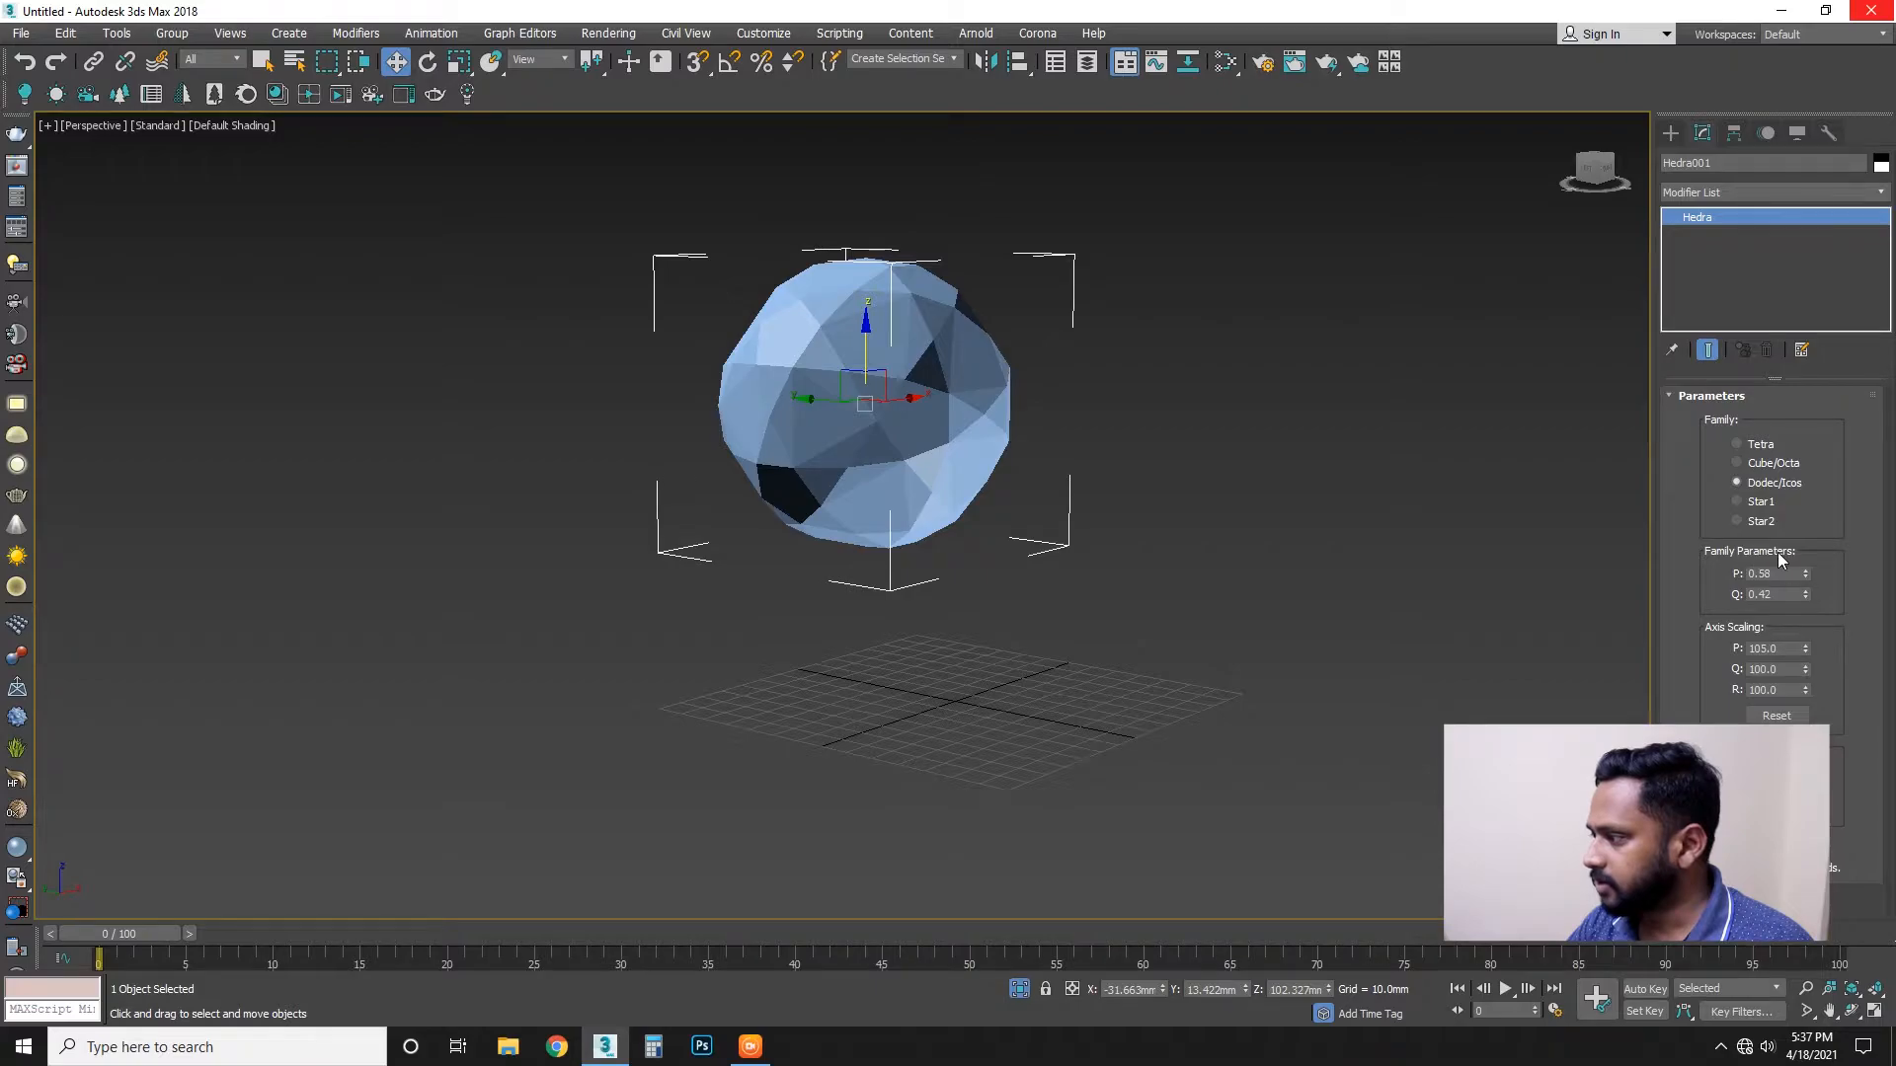
{"action": "key", "text": "z"}
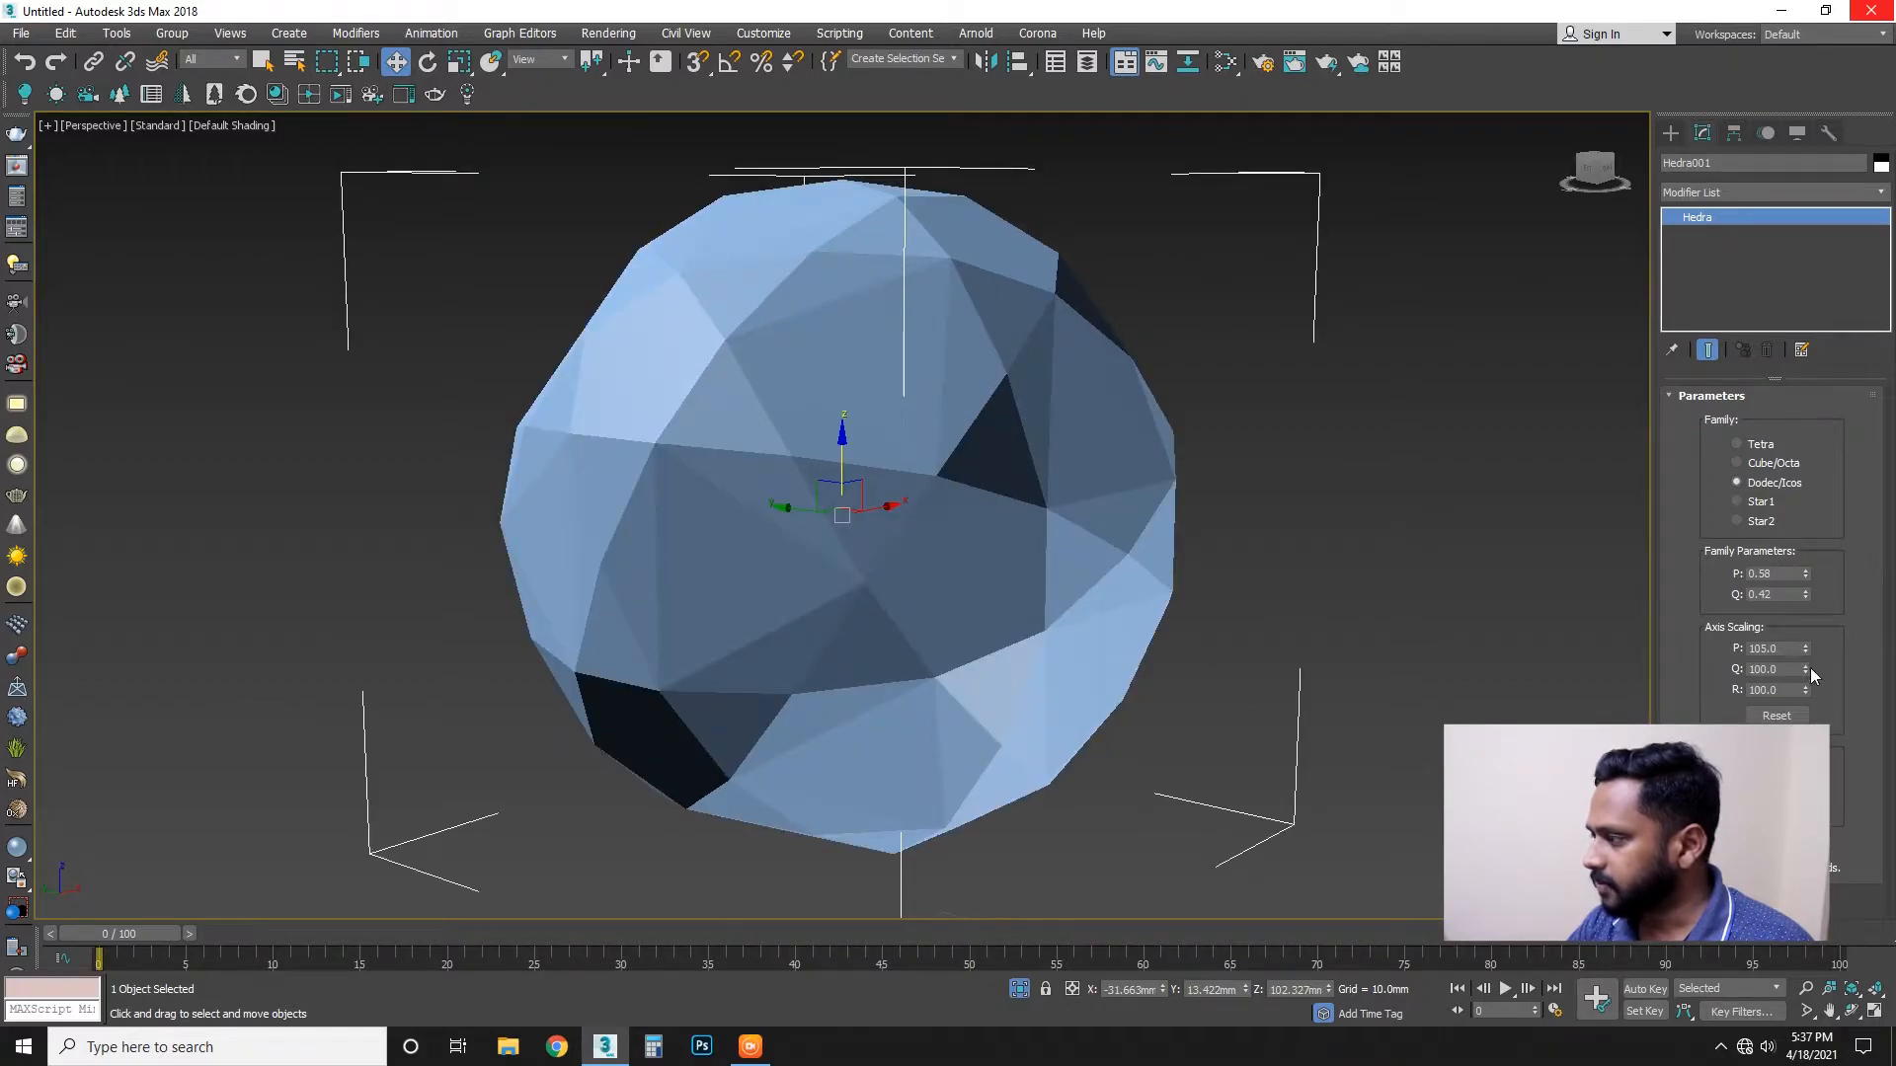
{"action": "mouse_move", "coordinate": [1805, 594]}
{"action": "left_mouse_down"}
{"action": "mouse_move", "coordinate": [1805, 553]}
{"action": "mouse_move", "coordinate": [1799, 625]}
{"action": "left_mouse_up"}
{"action": "scroll", "coordinate": [998, 580], "scroll_direction": "down", "scroll_amount": 3}
{"action": "mouse_move", "coordinate": [974, 654]}
{"action": "middle_mouse_down", "text": "alt"}
{"action": "mouse_move", "coordinate": [1092, 665]}
{"action": "mouse_move", "coordinate": [1172, 592]}
{"action": "mouse_move", "coordinate": [1029, 577]}
{"action": "mouse_move", "coordinate": [588, 622]}
{"action": "mouse_move", "coordinate": [527, 707]}
{"action": "mouse_move", "coordinate": [949, 649]}
{"action": "middle_mouse_up", "text": "alt"}
{"action": "middle_click_drag", "start_coordinate": [1359, 550], "coordinate": [1240, 504]}
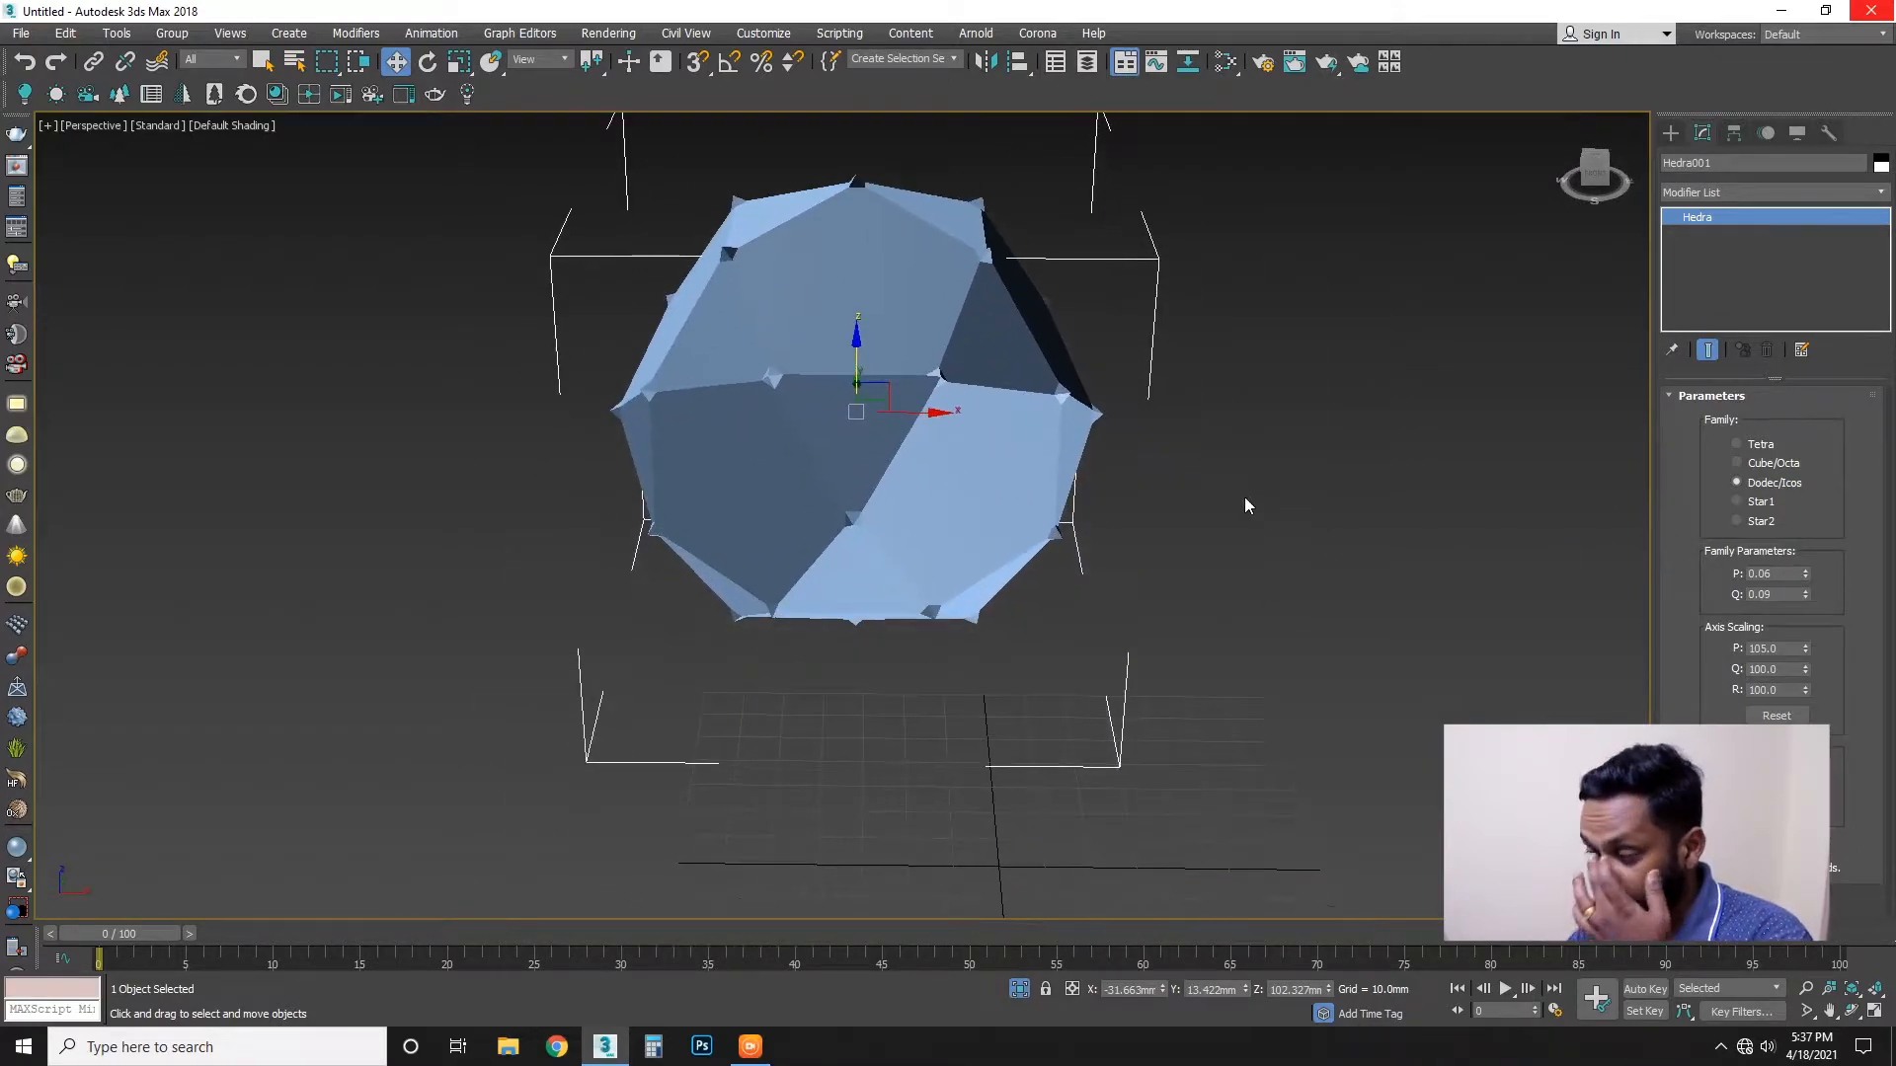
Switch the hedra to the Star1 family and set its family parameters to P 0.1 and Q 0.58.
{"action": "left_click", "coordinate": [1761, 504]}
{"action": "middle_click_drag", "start_coordinate": [1047, 632], "coordinate": [1891, 576], "text": "alt"}
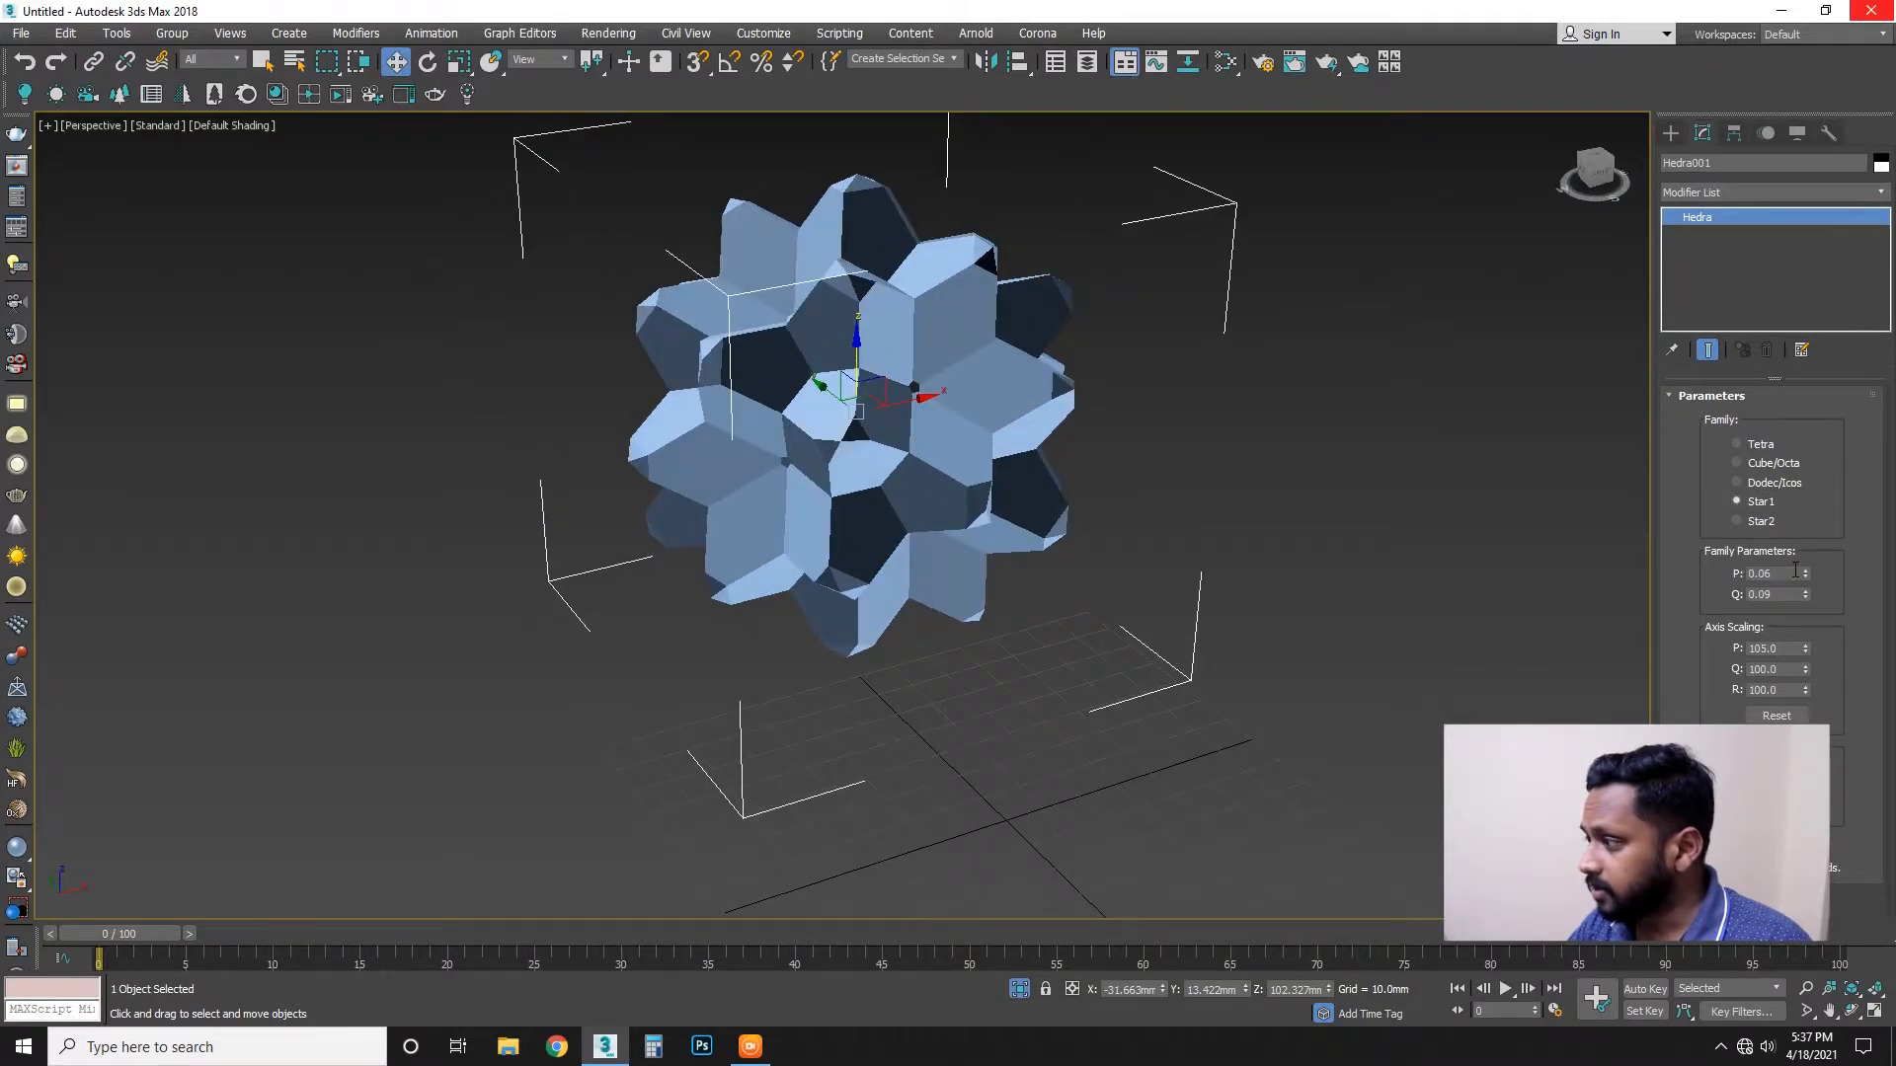
{"action": "mouse_move", "coordinate": [1804, 575]}
{"action": "left_mouse_down"}
{"action": "mouse_move", "coordinate": [1805, 559]}
{"action": "mouse_move", "coordinate": [1799, 608]}
{"action": "mouse_move", "coordinate": [1803, 567]}
{"action": "left_mouse_up"}
{"action": "middle_click_drag", "start_coordinate": [1323, 573], "coordinate": [1501, 628], "text": "alt"}
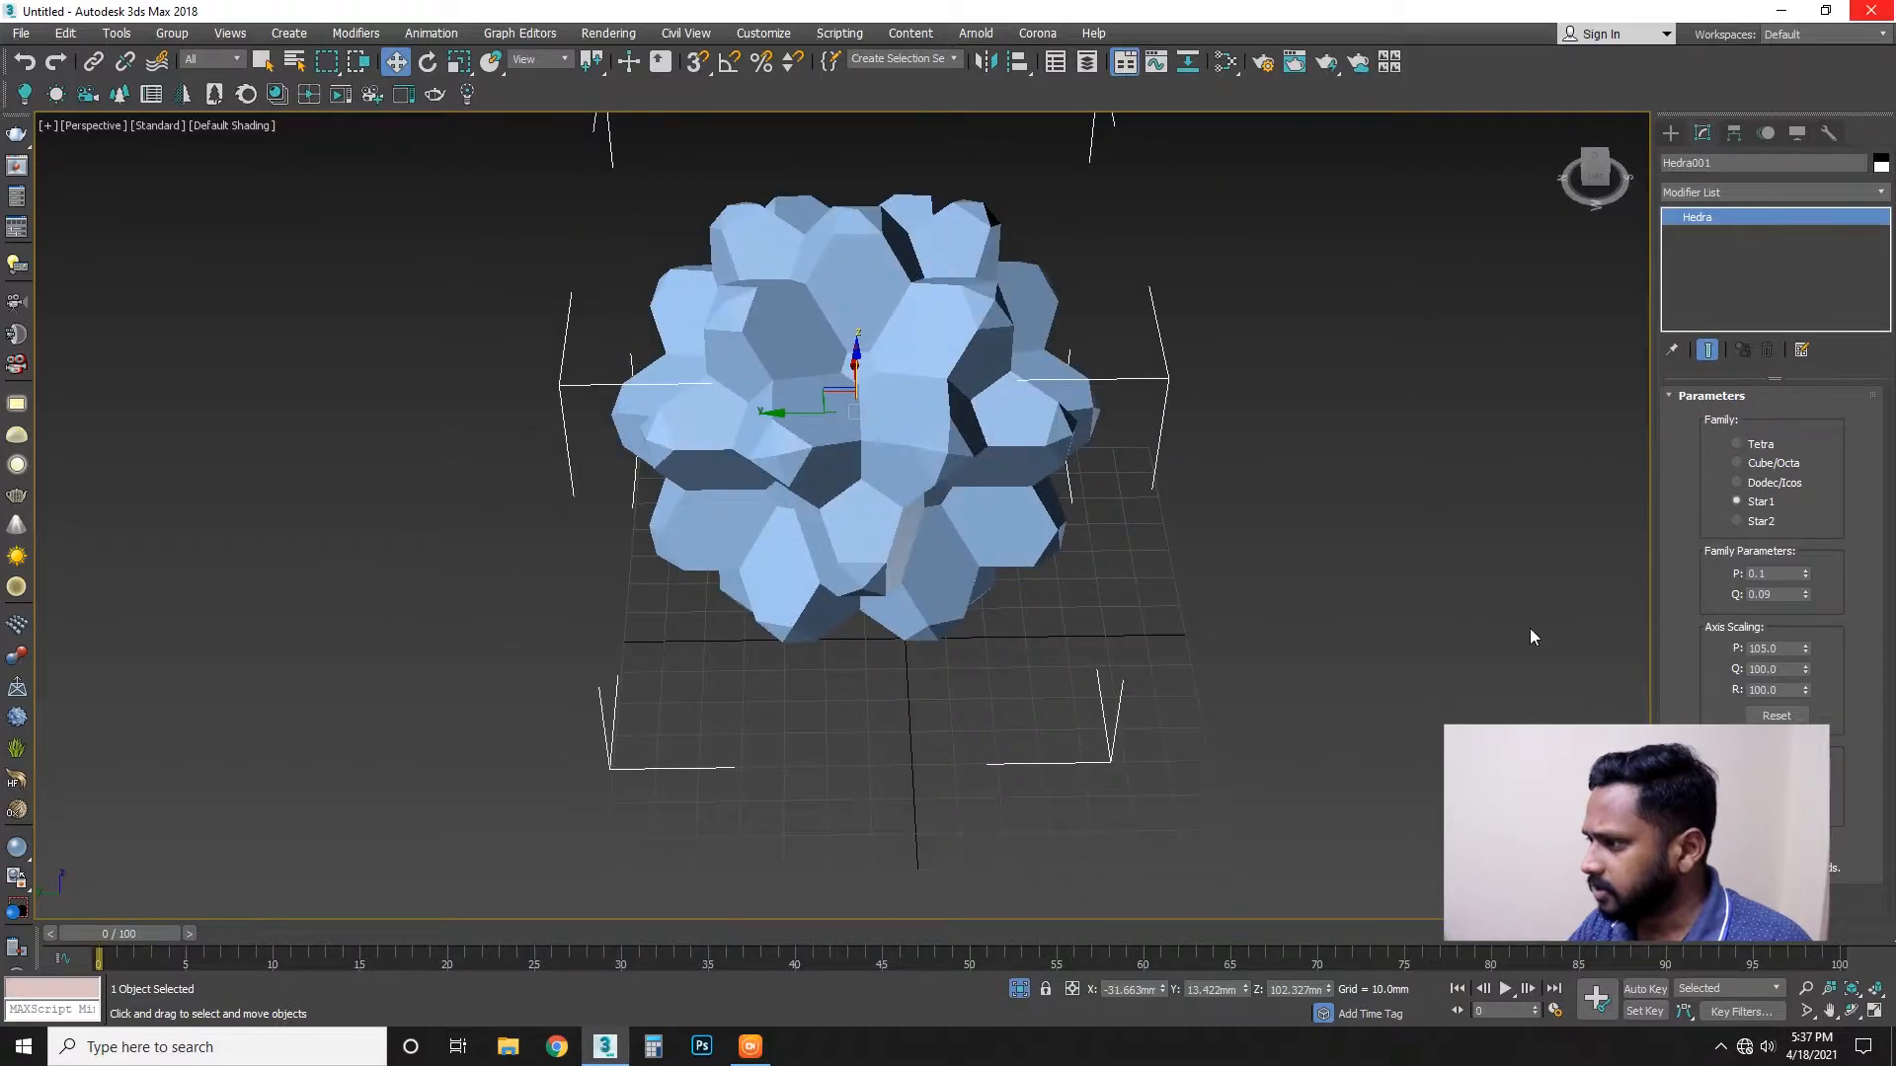
{"action": "mouse_move", "coordinate": [1805, 595]}
{"action": "left_mouse_down"}
{"action": "mouse_move", "coordinate": [1820, 541]}
{"action": "mouse_move", "coordinate": [1804, 591]}
{"action": "left_mouse_up"}
{"action": "mouse_move", "coordinate": [1129, 680]}
{"action": "middle_mouse_down", "text": "alt"}
{"action": "mouse_move", "coordinate": [1172, 631]}
{"action": "mouse_move", "coordinate": [1346, 643]}
{"action": "mouse_move", "coordinate": [1189, 706]}
{"action": "mouse_move", "coordinate": [1123, 645]}
{"action": "middle_mouse_up", "text": "alt"}
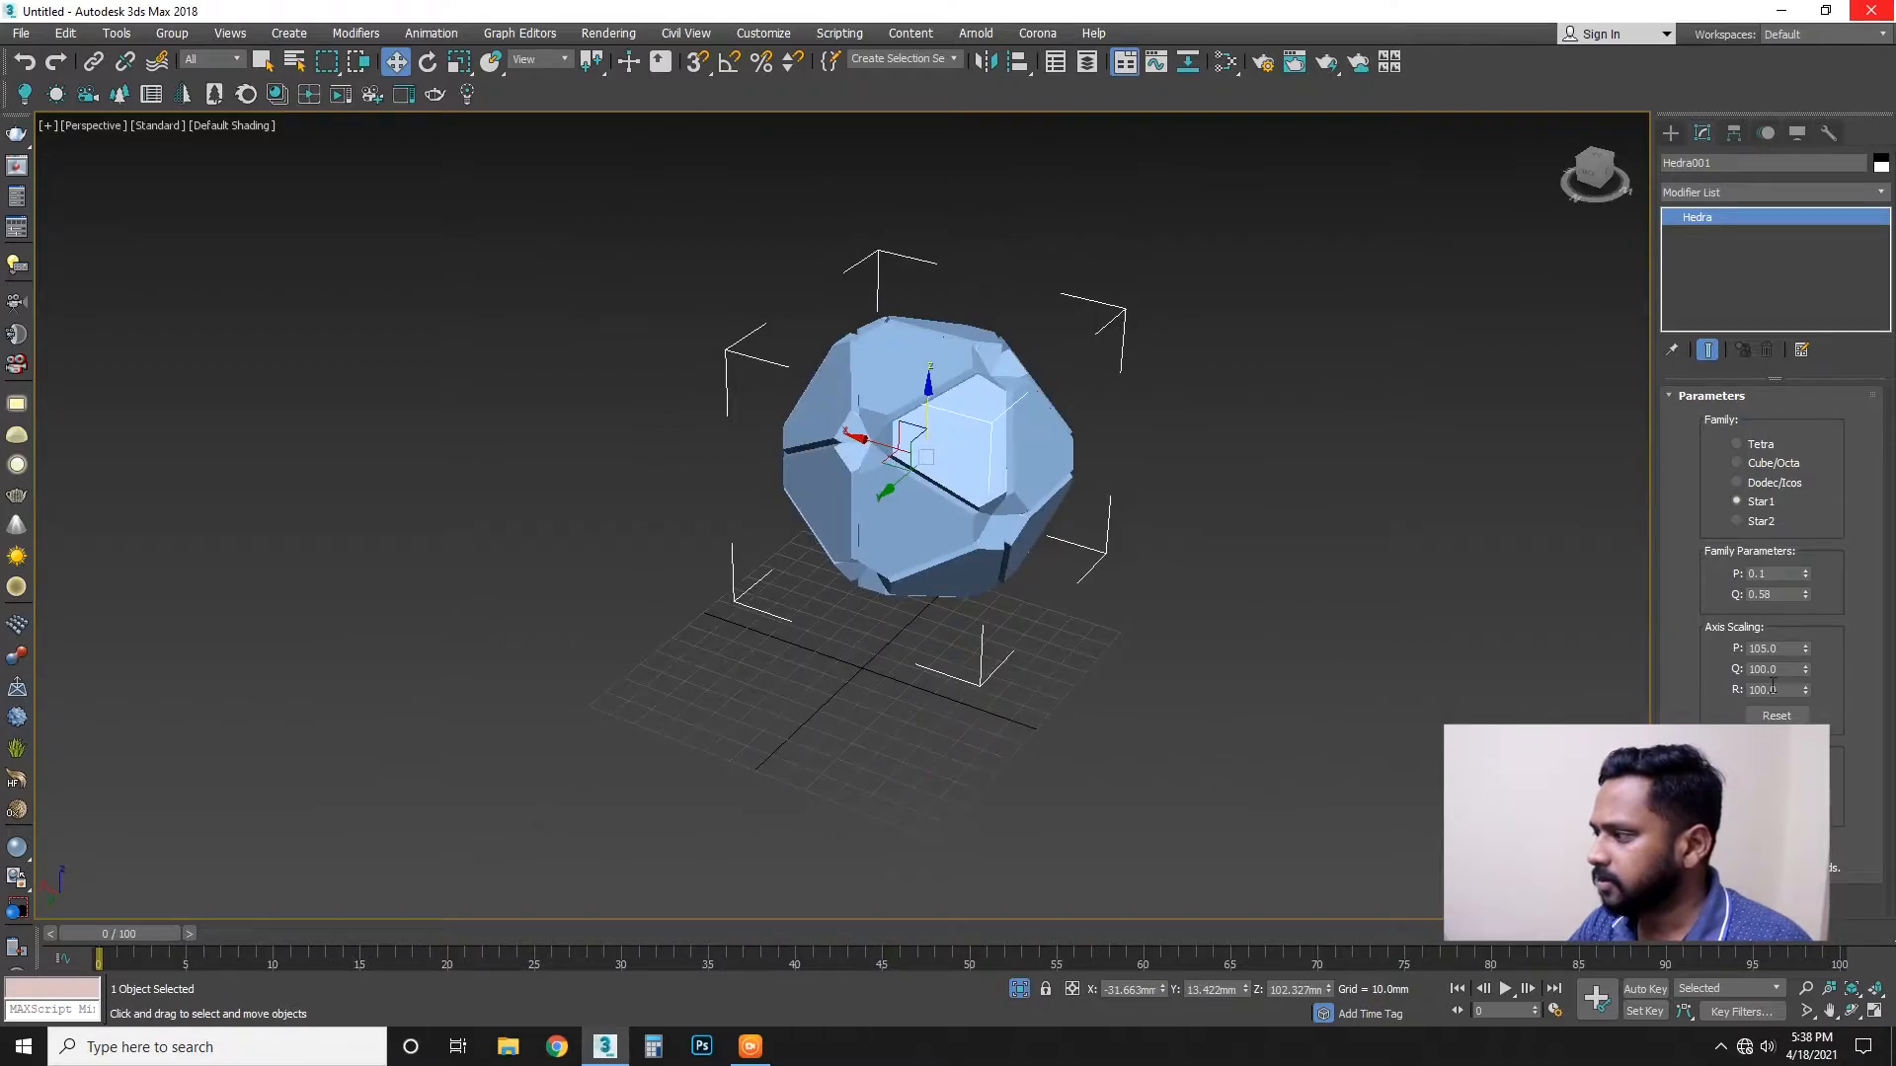
Set the hedra's axis scaling to P 196.5, Q 86.0 and R 57.5 to form long spikes.
{"action": "left_click_drag", "start_coordinate": [1806, 602], "coordinate": [1794, 467]}
{"action": "left_click_drag", "start_coordinate": [1806, 670], "coordinate": [1809, 494]}
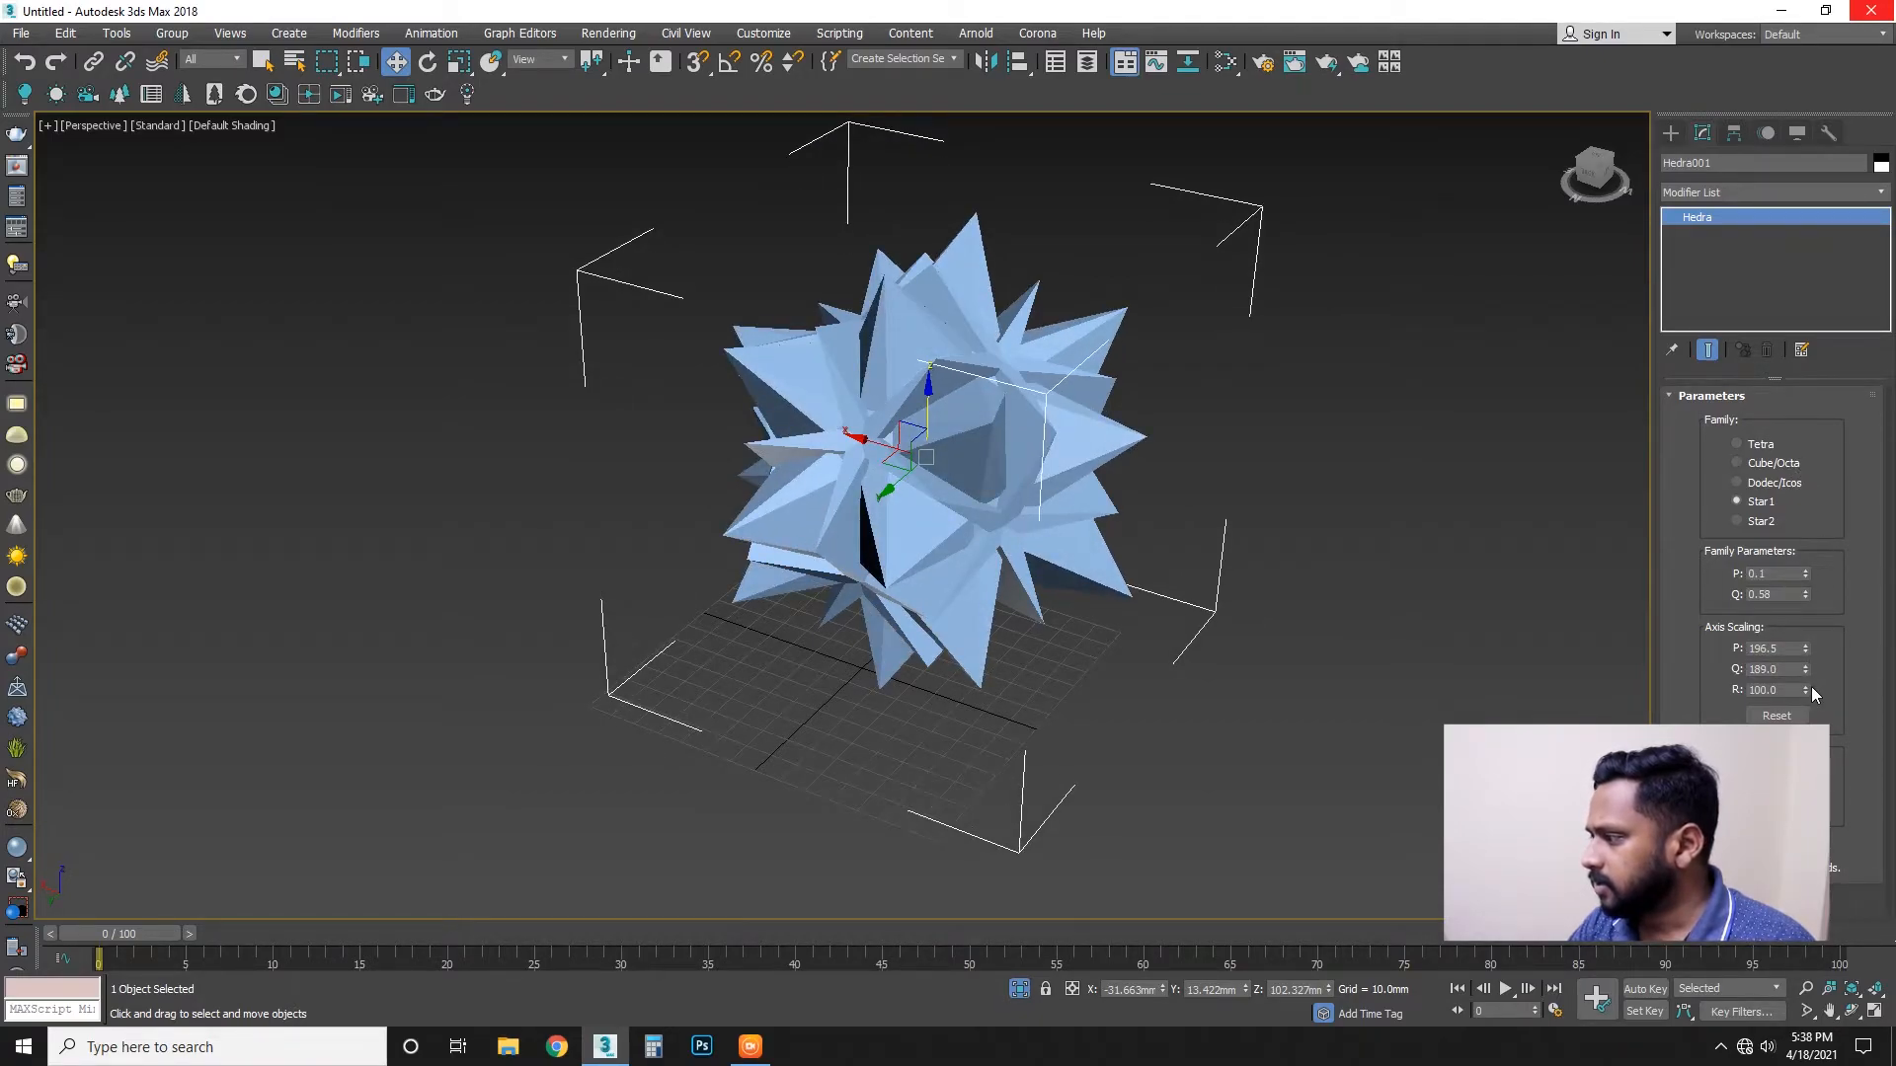
{"action": "mouse_move", "coordinate": [1806, 689]}
{"action": "left_mouse_down"}
{"action": "mouse_move", "coordinate": [1813, 605]}
{"action": "mouse_move", "coordinate": [1806, 717]}
{"action": "left_mouse_up"}
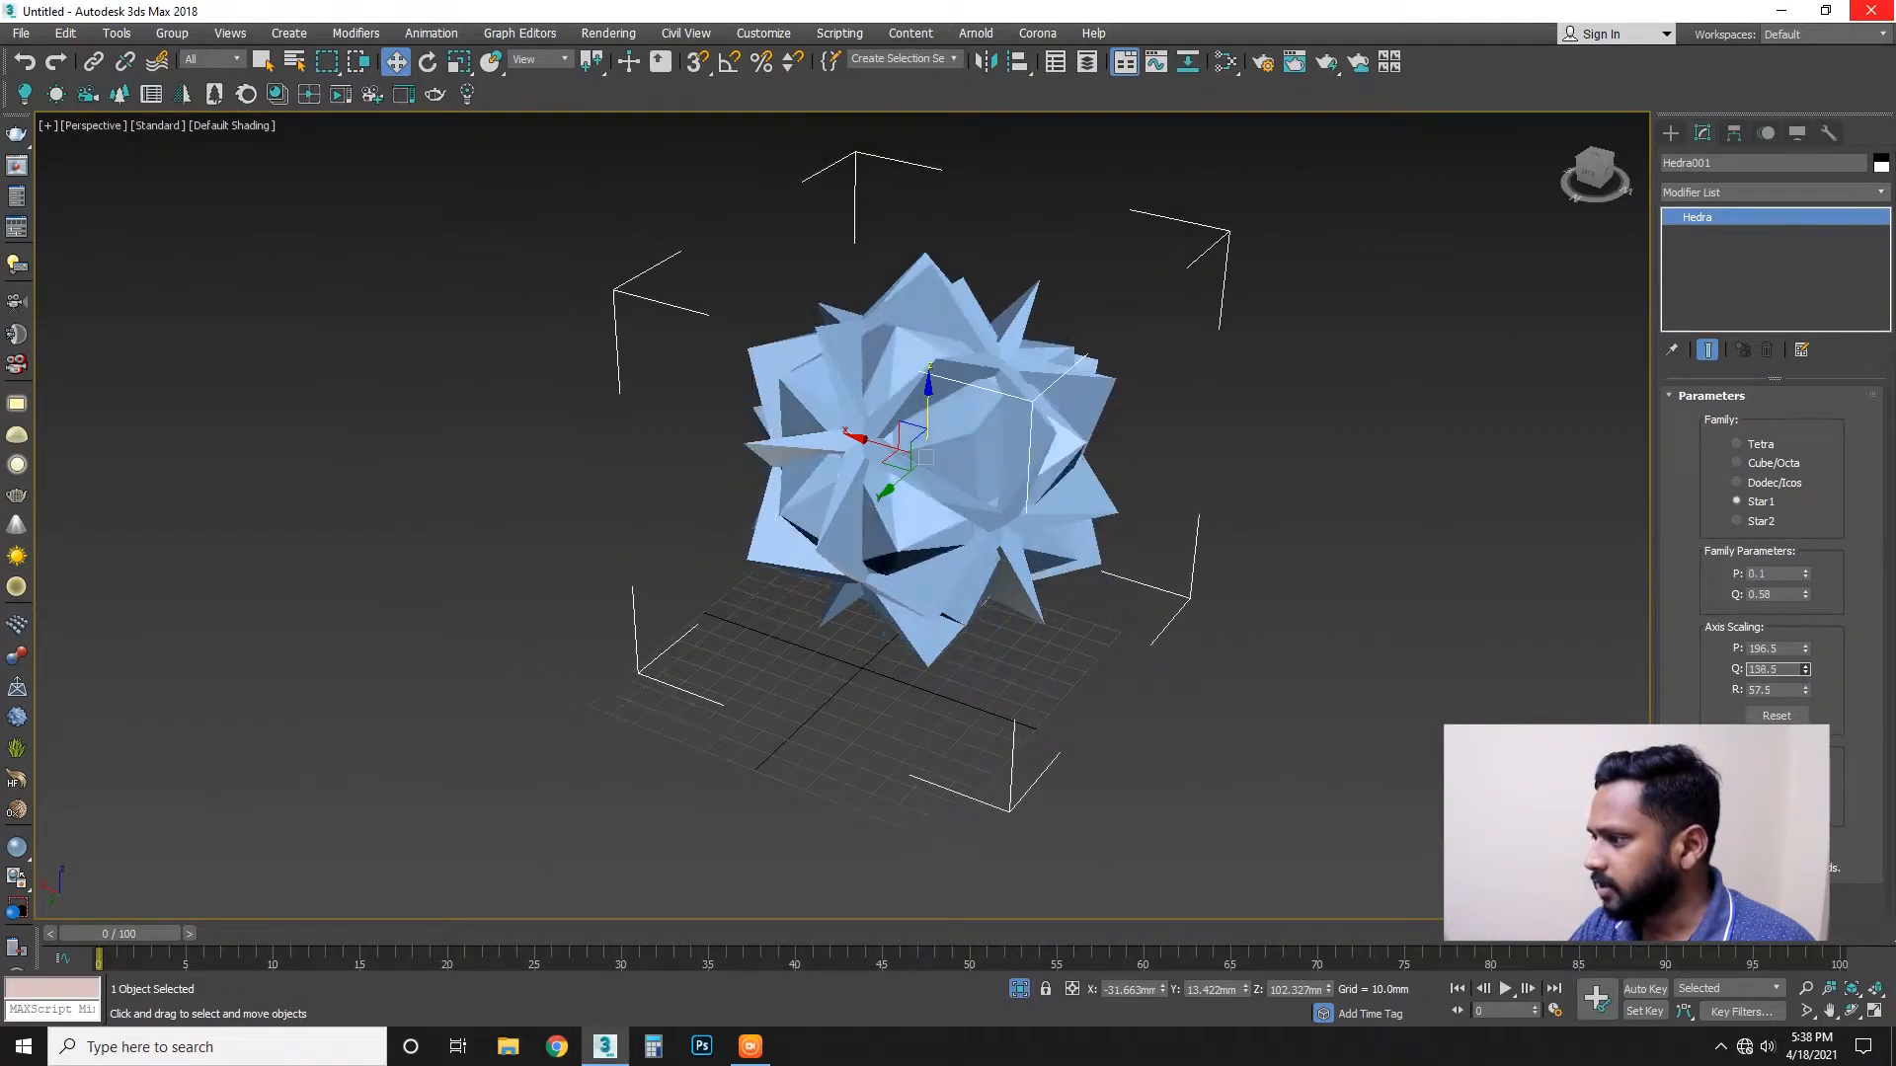
{"action": "mouse_move", "coordinate": [1165, 711]}
{"action": "middle_mouse_down", "text": "alt"}
{"action": "mouse_move", "coordinate": [1134, 563]}
{"action": "mouse_move", "coordinate": [1253, 668]}
{"action": "mouse_move", "coordinate": [1155, 749]}
{"action": "mouse_move", "coordinate": [1185, 721]}
{"action": "middle_mouse_up", "text": "alt"}
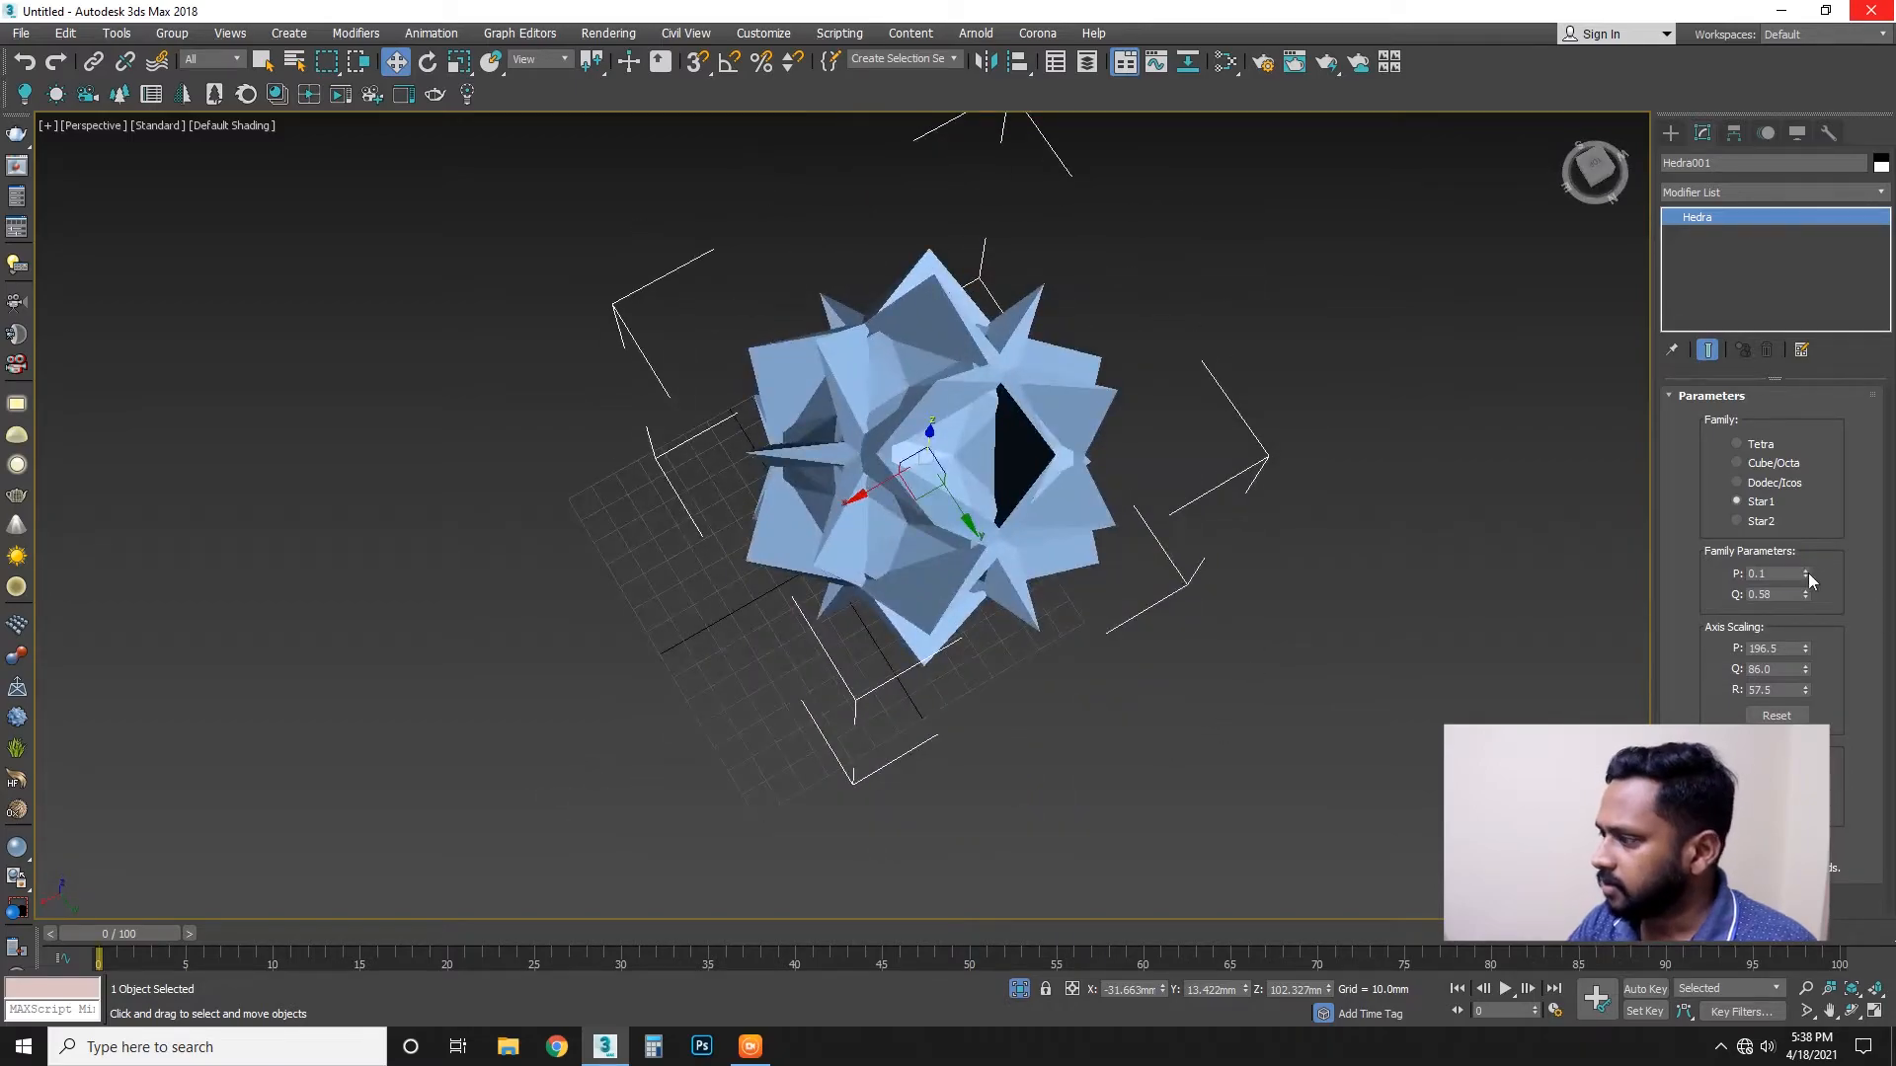
Switch the hedra to the Star2 family and set its family parameters to P 0.66 and Q 0.11.
{"action": "left_click", "coordinate": [1760, 521]}
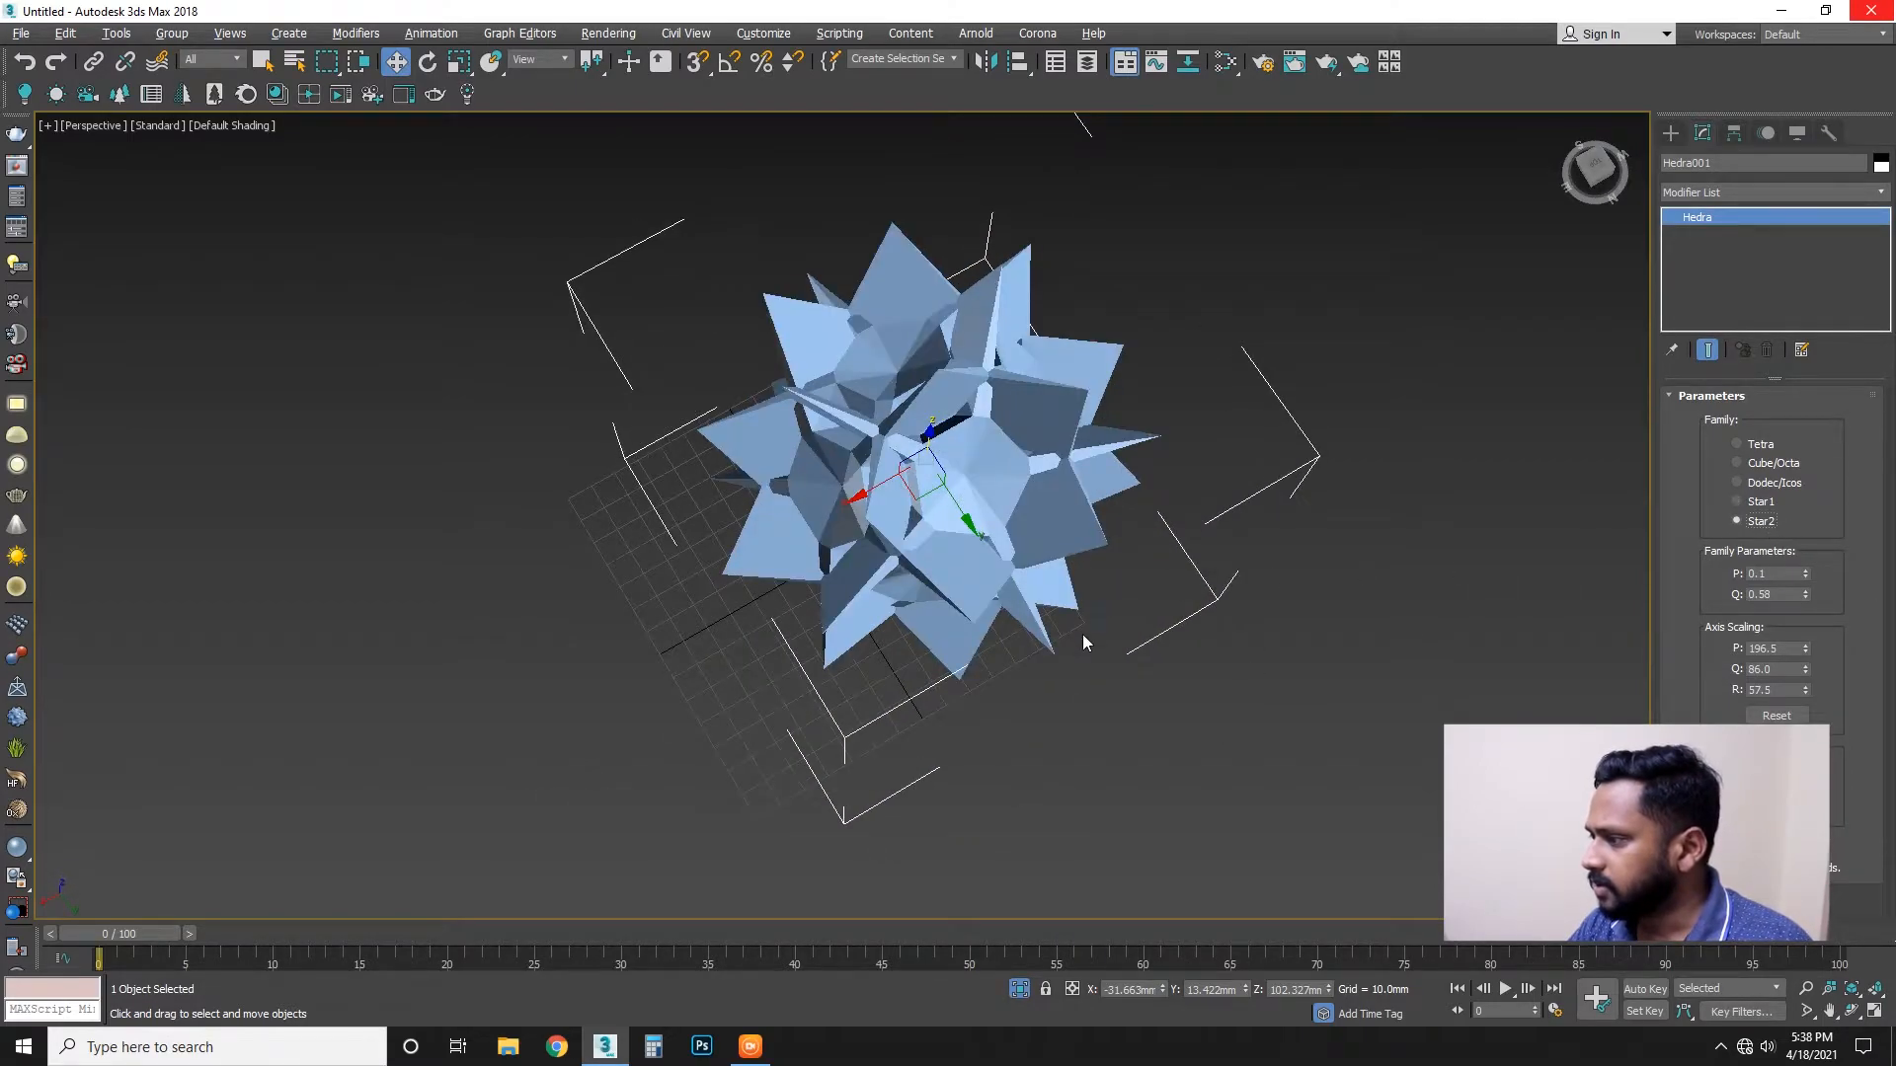
{"action": "middle_click_drag", "start_coordinate": [1083, 642], "coordinate": [1146, 622], "text": "alt"}
{"action": "left_click_drag", "start_coordinate": [1805, 596], "coordinate": [1783, 504]}
{"action": "scroll", "coordinate": [1047, 598], "scroll_direction": "down", "scroll_amount": 3}
{"action": "middle_click_drag", "start_coordinate": [1046, 598], "coordinate": [1175, 644], "text": "alt"}
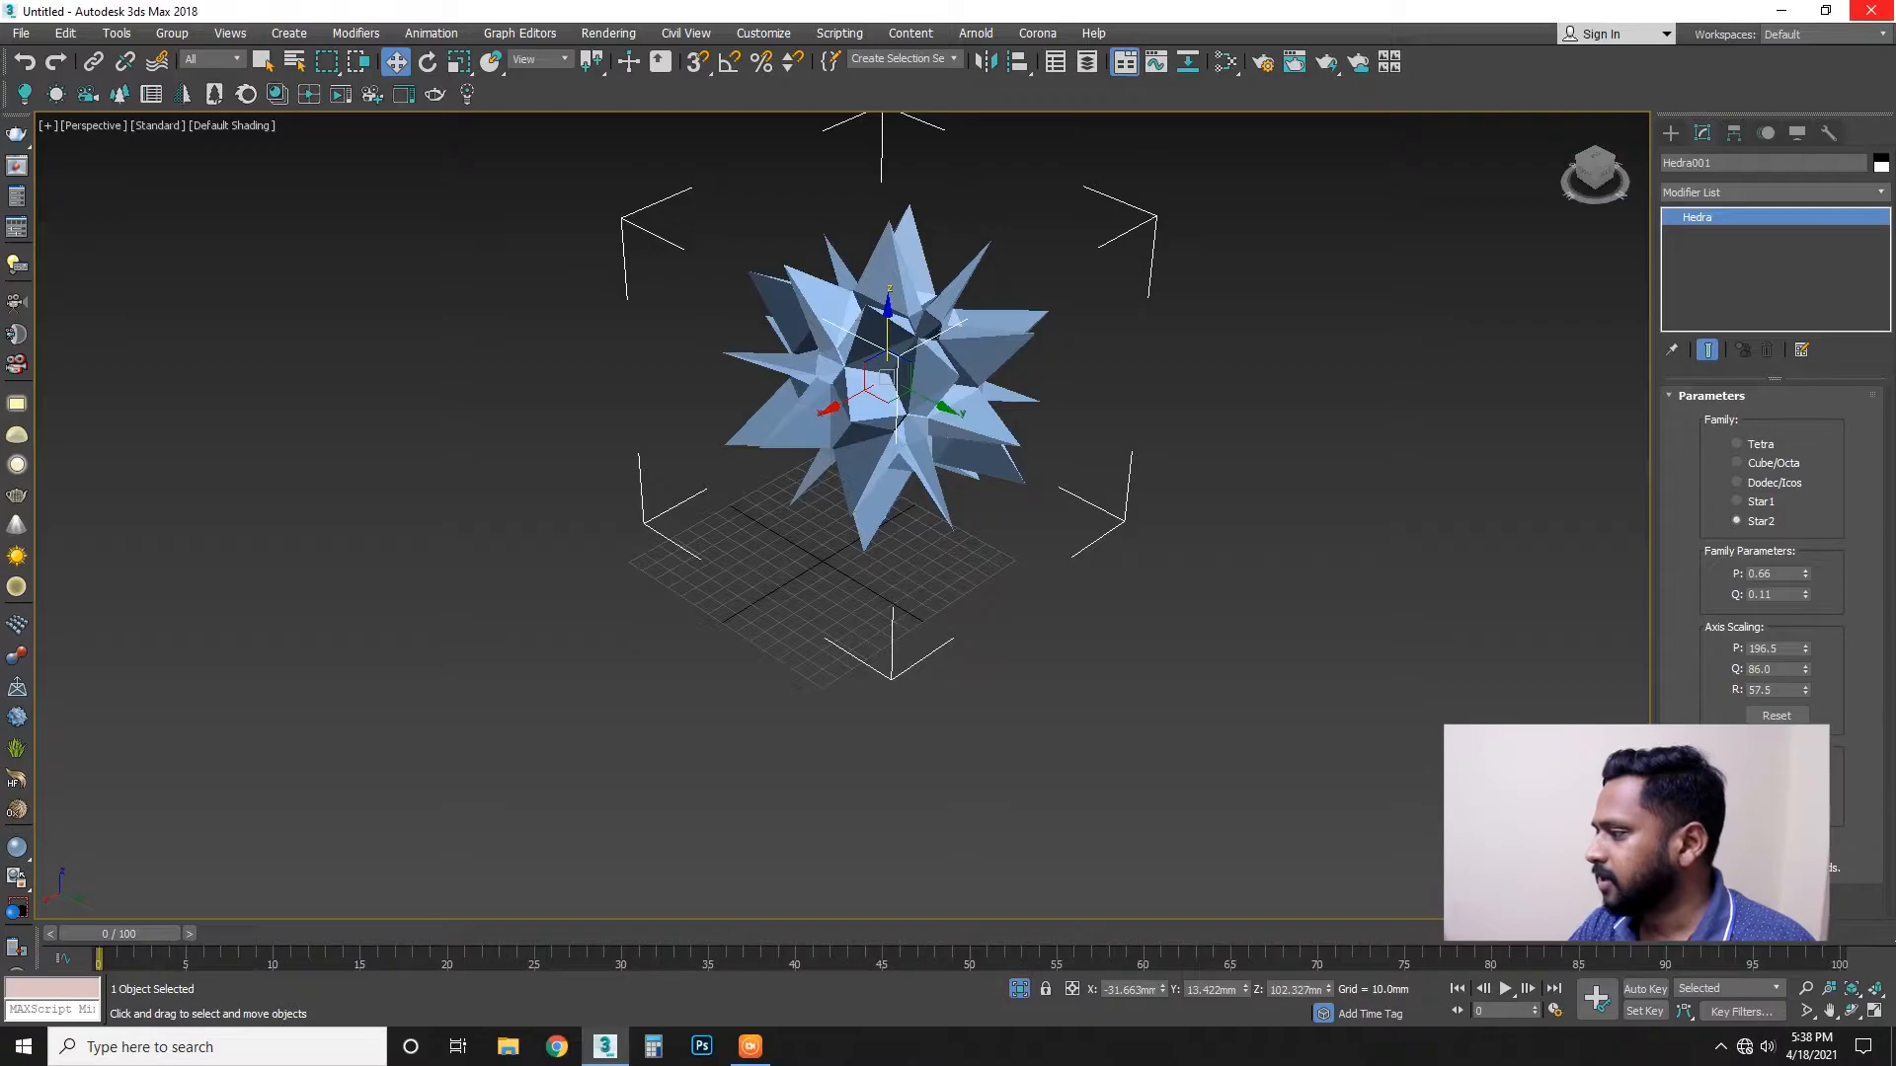
Move the spiked hedra about 308 mm along negative Y, away from the grid, and deselect it.
{"action": "scroll", "coordinate": [1210, 761], "scroll_direction": "down", "scroll_amount": 3}
{"action": "middle_click_drag", "start_coordinate": [1204, 588], "coordinate": [882, 506]}
{"action": "left_click_drag", "start_coordinate": [823, 501], "coordinate": [576, 358]}
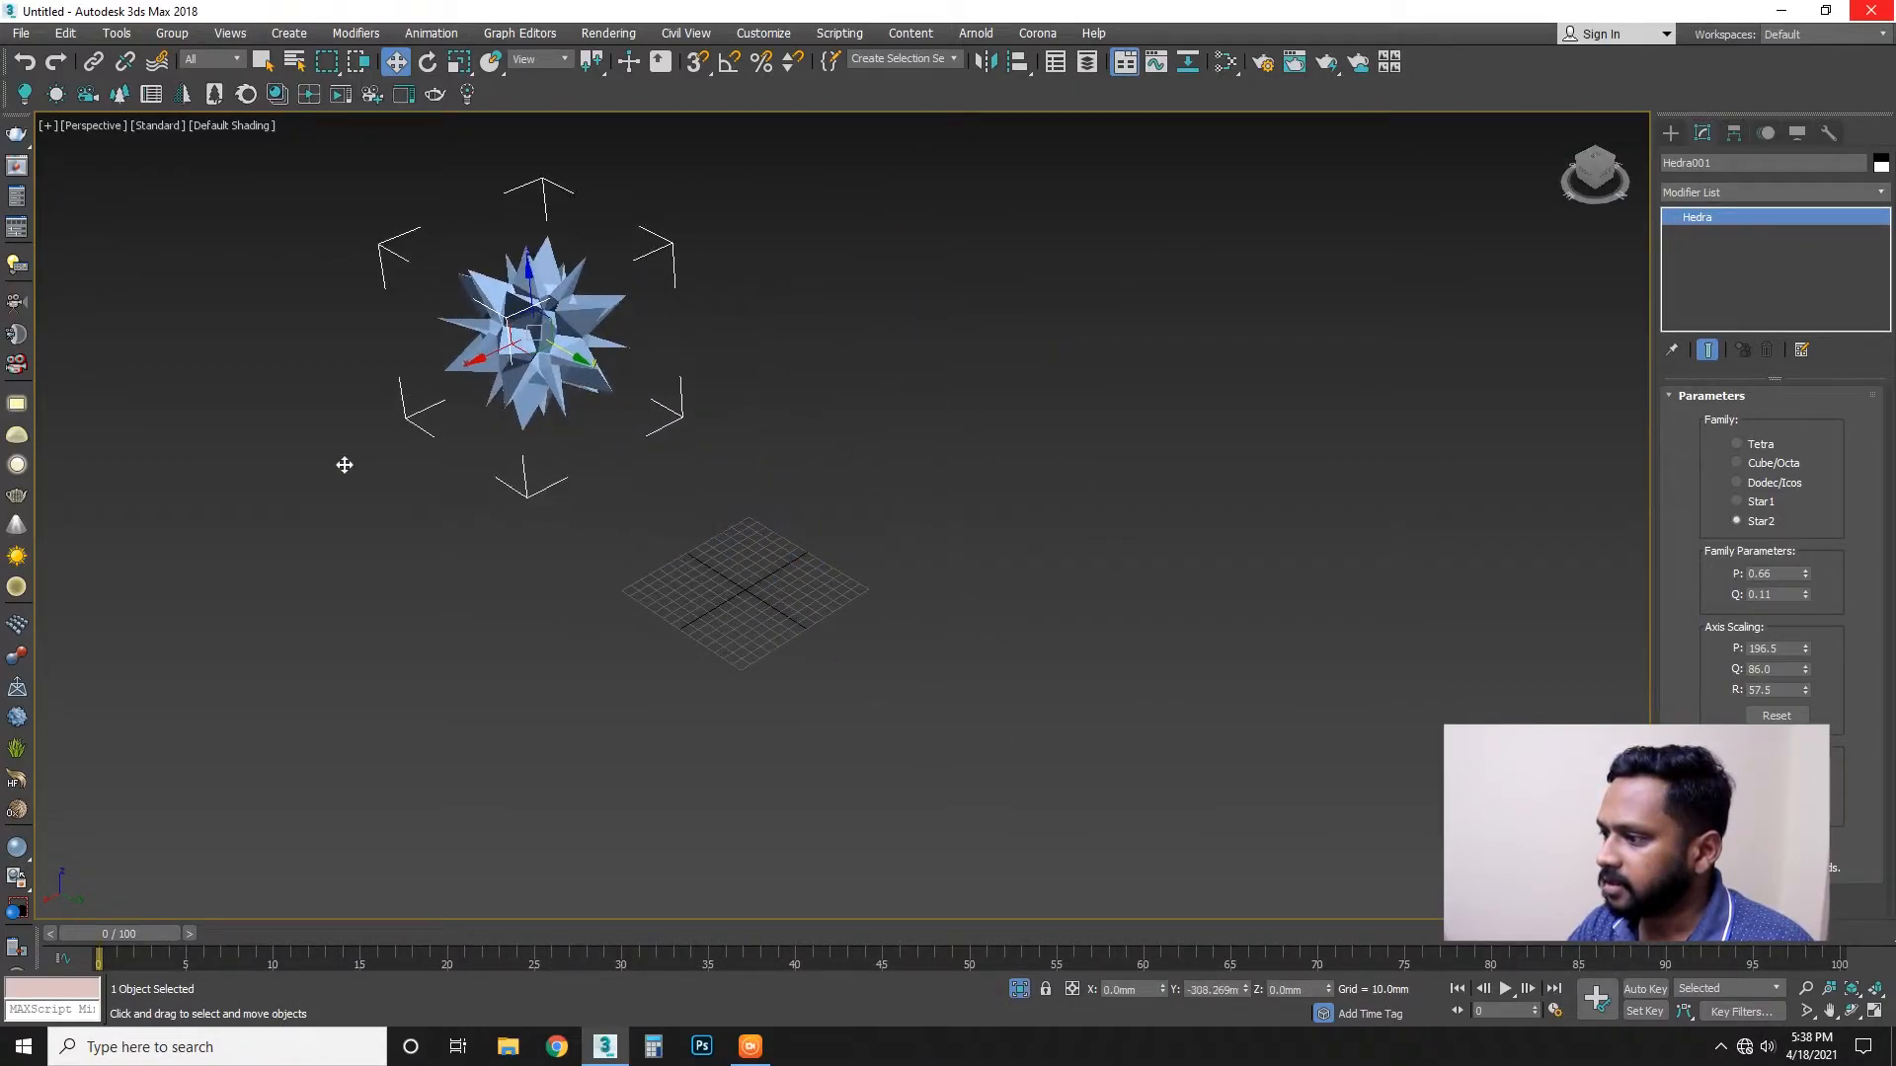
{"action": "left_click", "coordinate": [660, 419]}
Create a Torus Knot extended primitive with a base curve radius of about 139 mm at the grid beside the hedra.
{"action": "left_click", "coordinate": [1670, 133]}
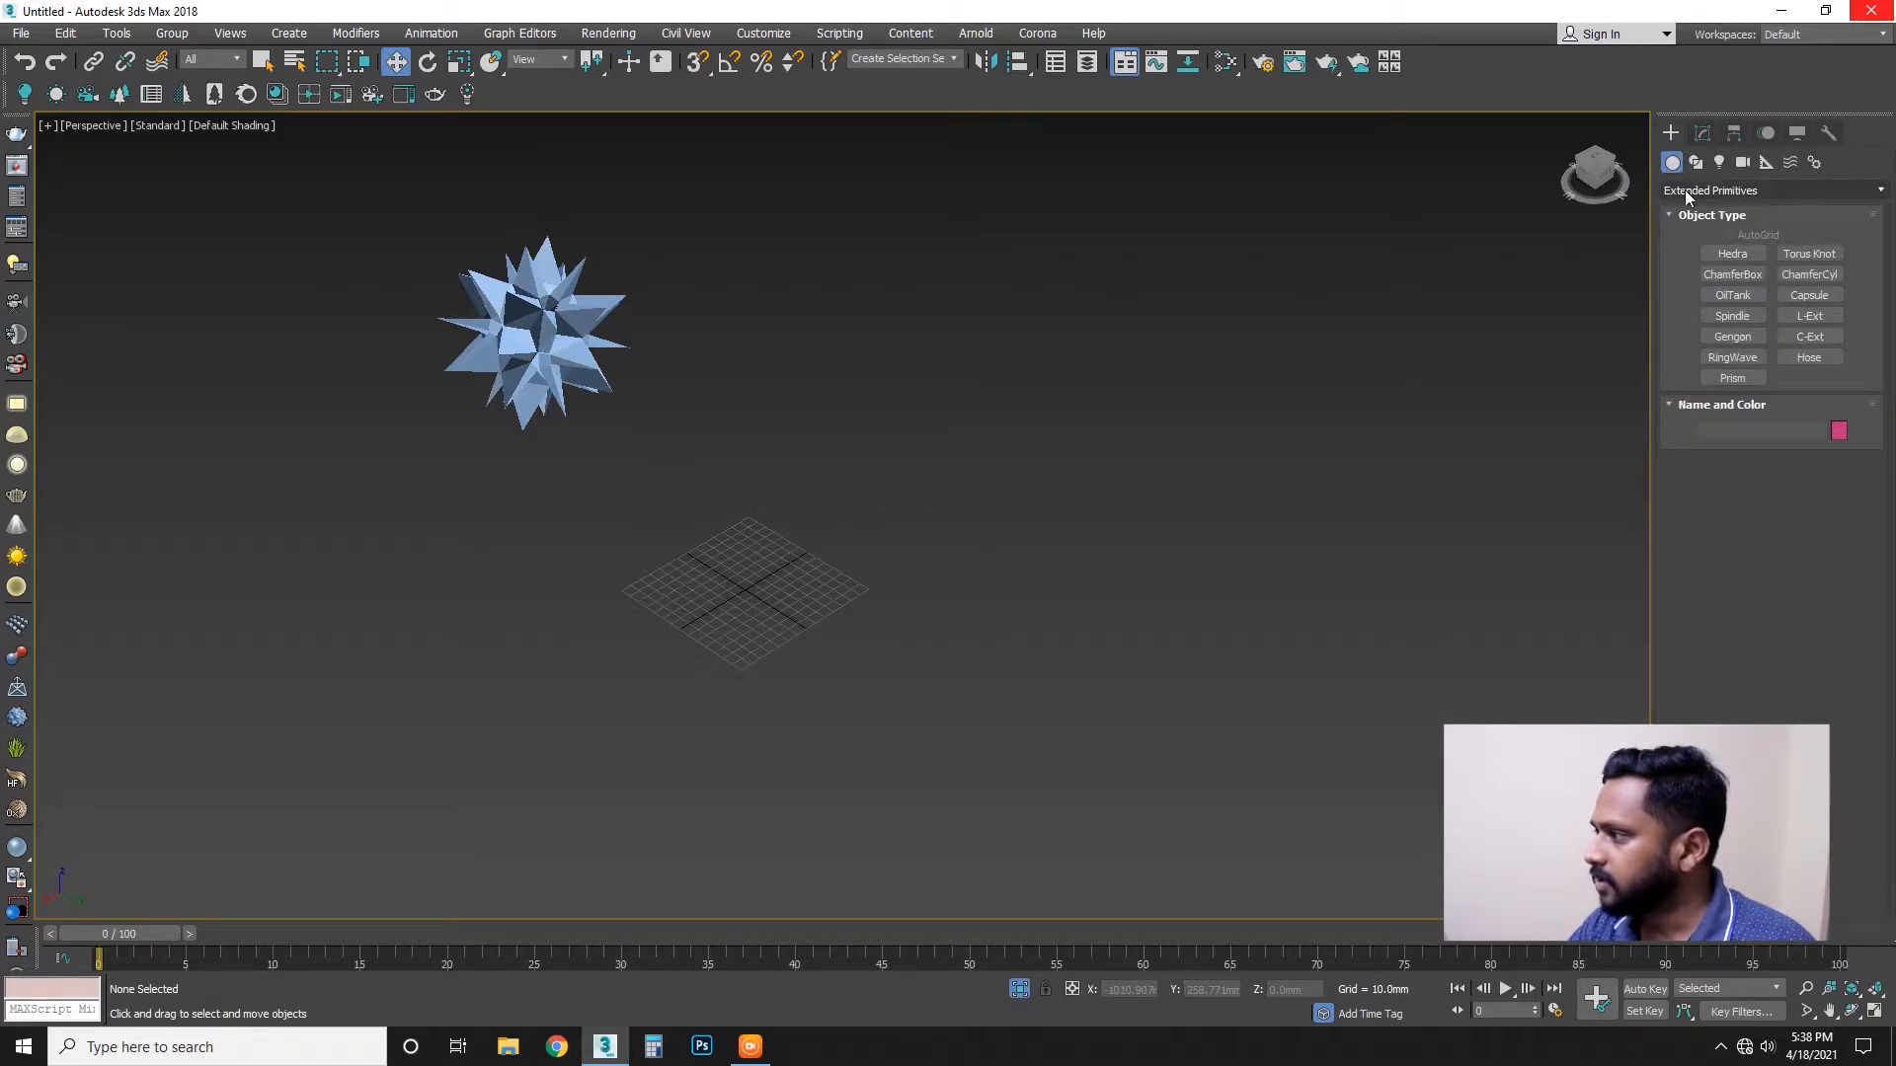
{"action": "left_click", "coordinate": [1823, 258]}
{"action": "scroll", "coordinate": [923, 533], "scroll_direction": "down", "scroll_amount": 3}
{"action": "mouse_move", "coordinate": [859, 545]}
{"action": "left_mouse_down"}
{"action": "mouse_move", "coordinate": [948, 425]}
{"action": "mouse_move", "coordinate": [858, 582]}
{"action": "left_mouse_up"}
{"action": "mouse_move", "coordinate": [925, 513]}
{"action": "left_mouse_down"}
{"action": "mouse_move", "coordinate": [916, 538]}
{"action": "mouse_move", "coordinate": [973, 573]}
{"action": "left_mouse_up"}
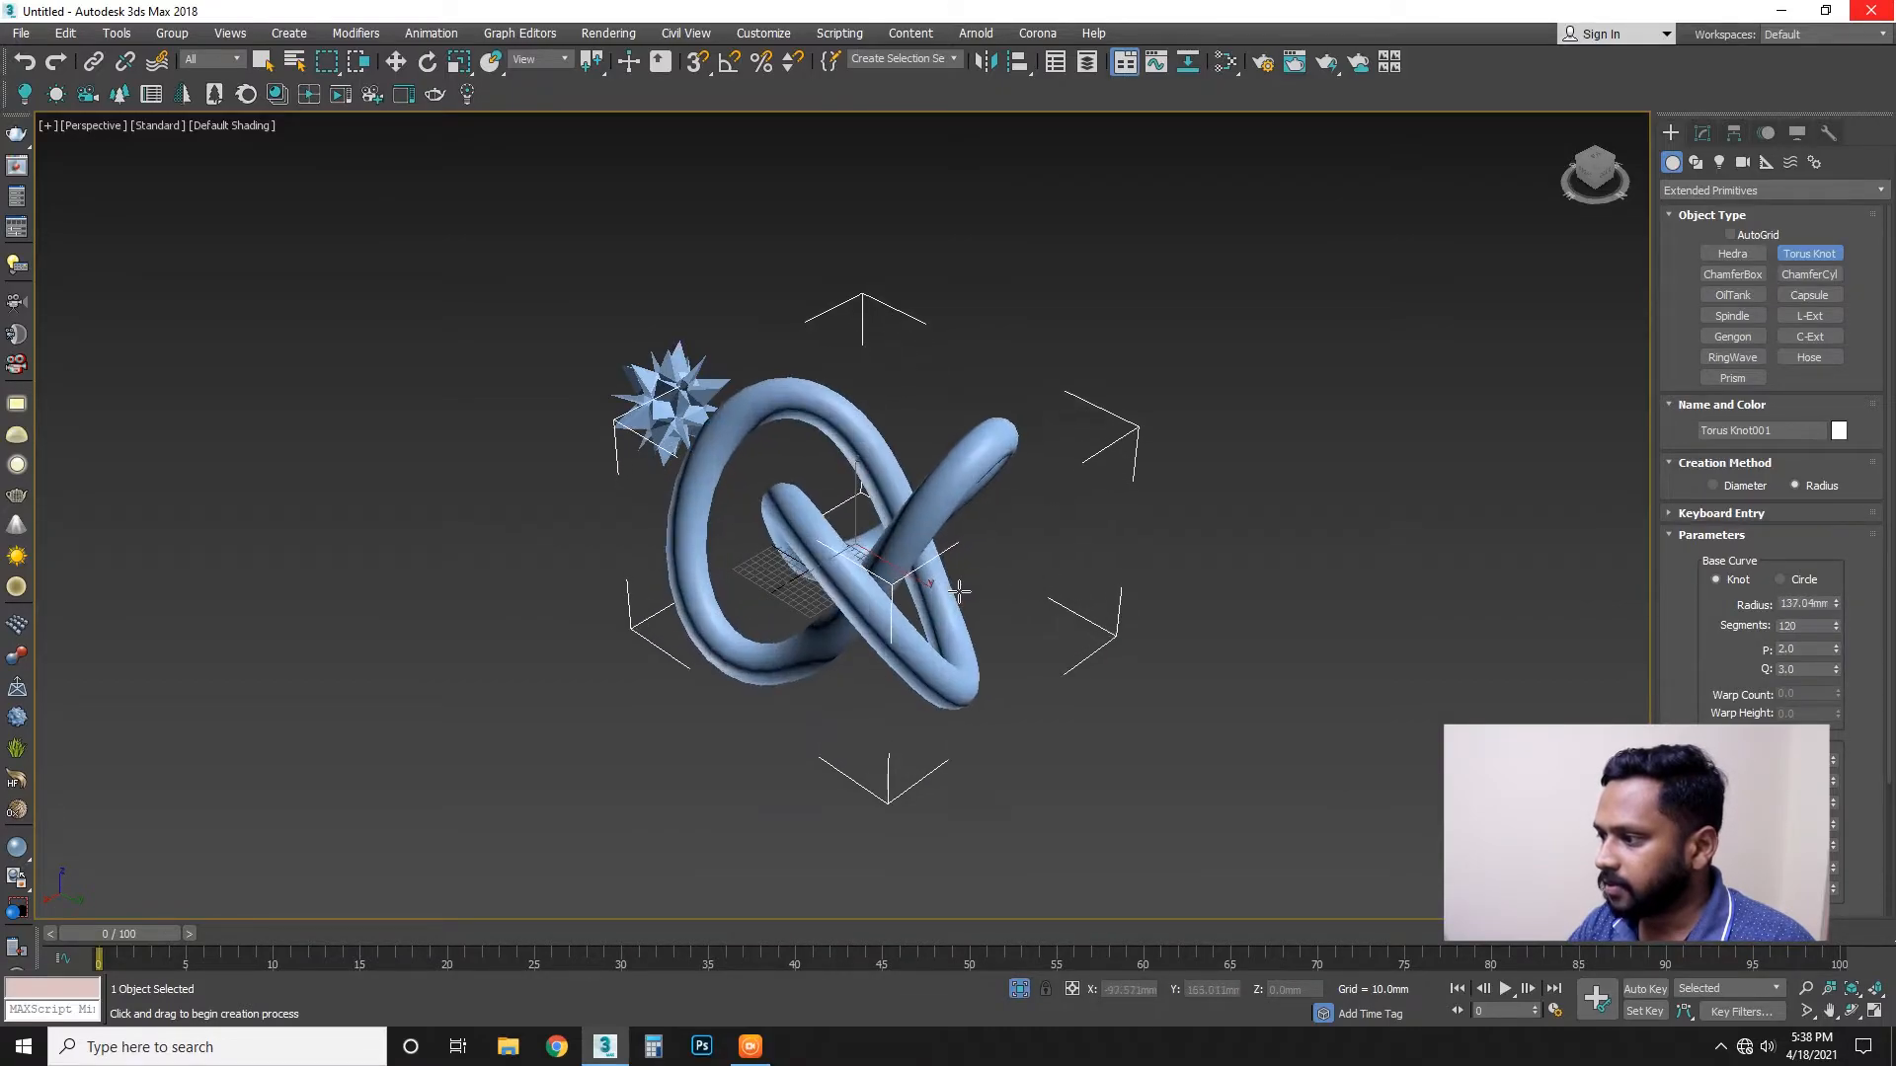
{"action": "left_click", "coordinate": [1112, 606]}
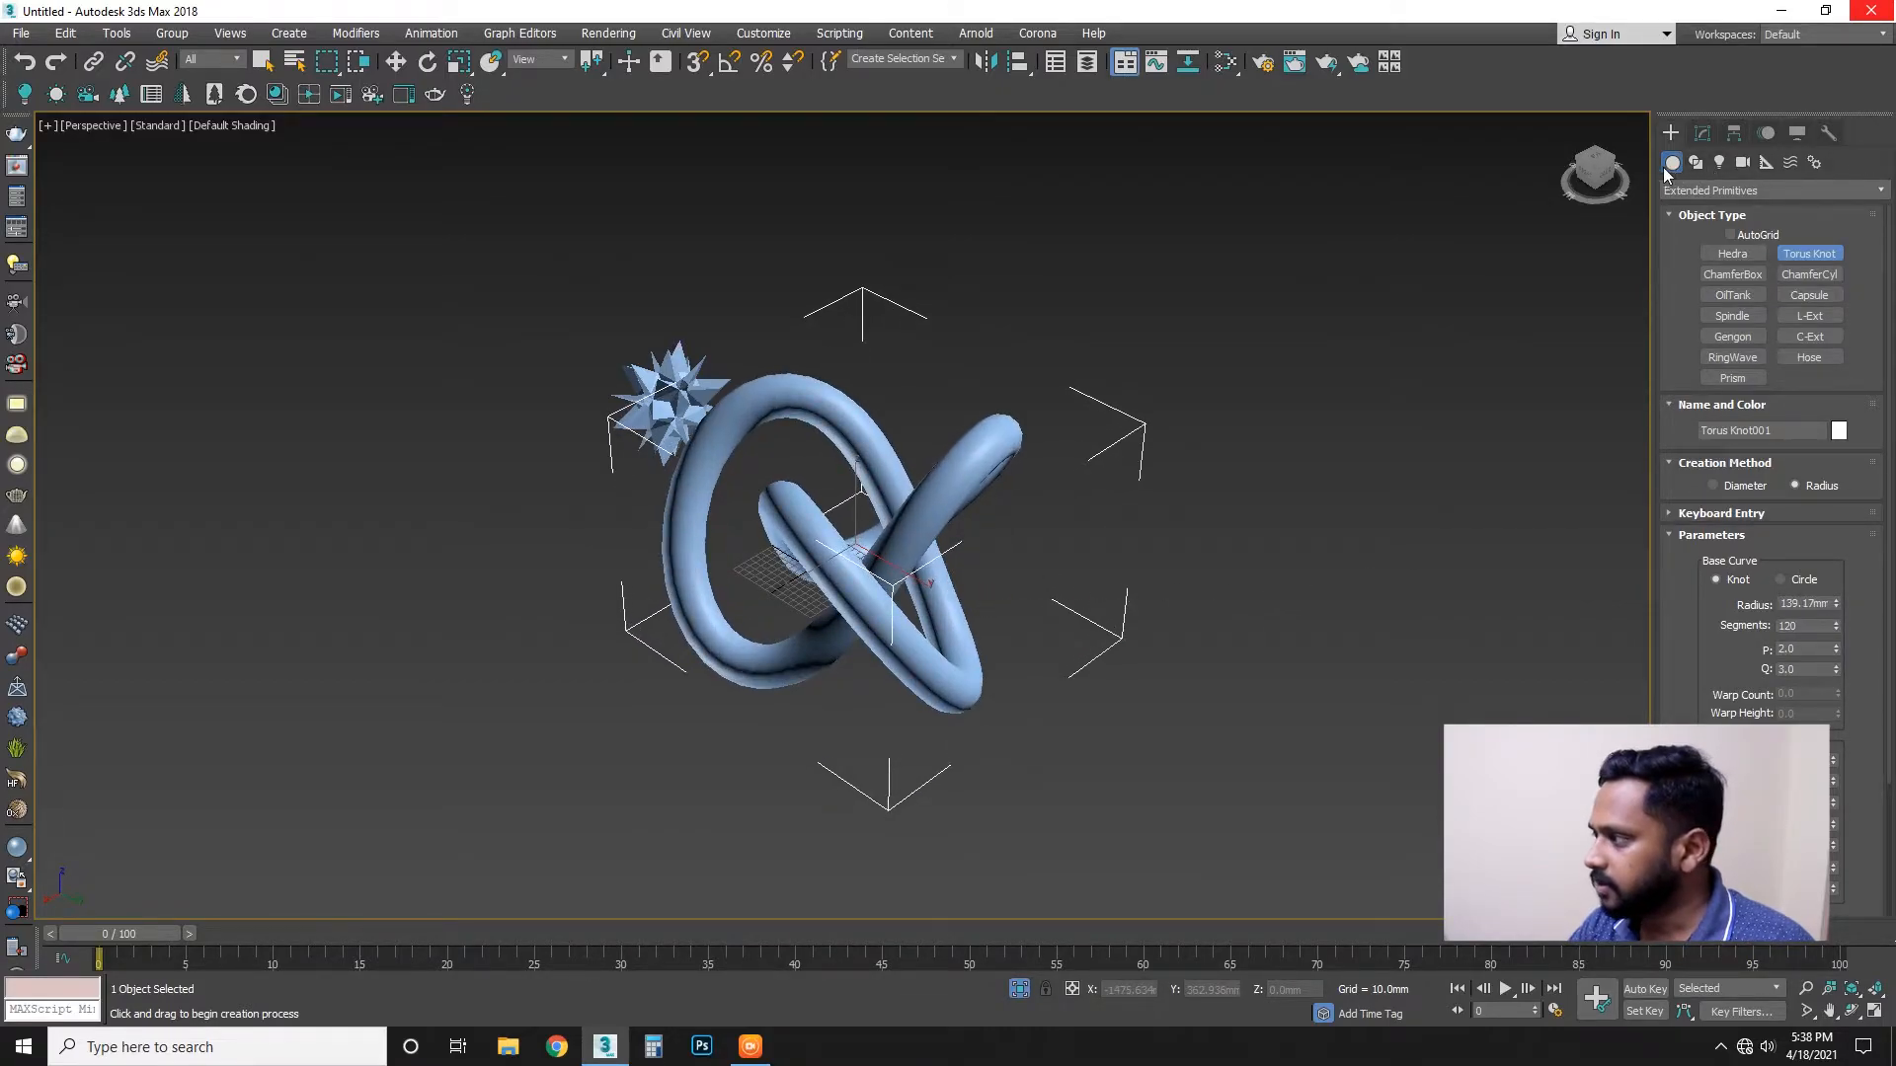
Create a Torus standard primitive beside the torus knot, about 127.5 mm and 24 mm in radius, and return to the extended primitives.
{"action": "left_click", "coordinate": [1772, 189]}
{"action": "left_click", "coordinate": [1705, 210]}
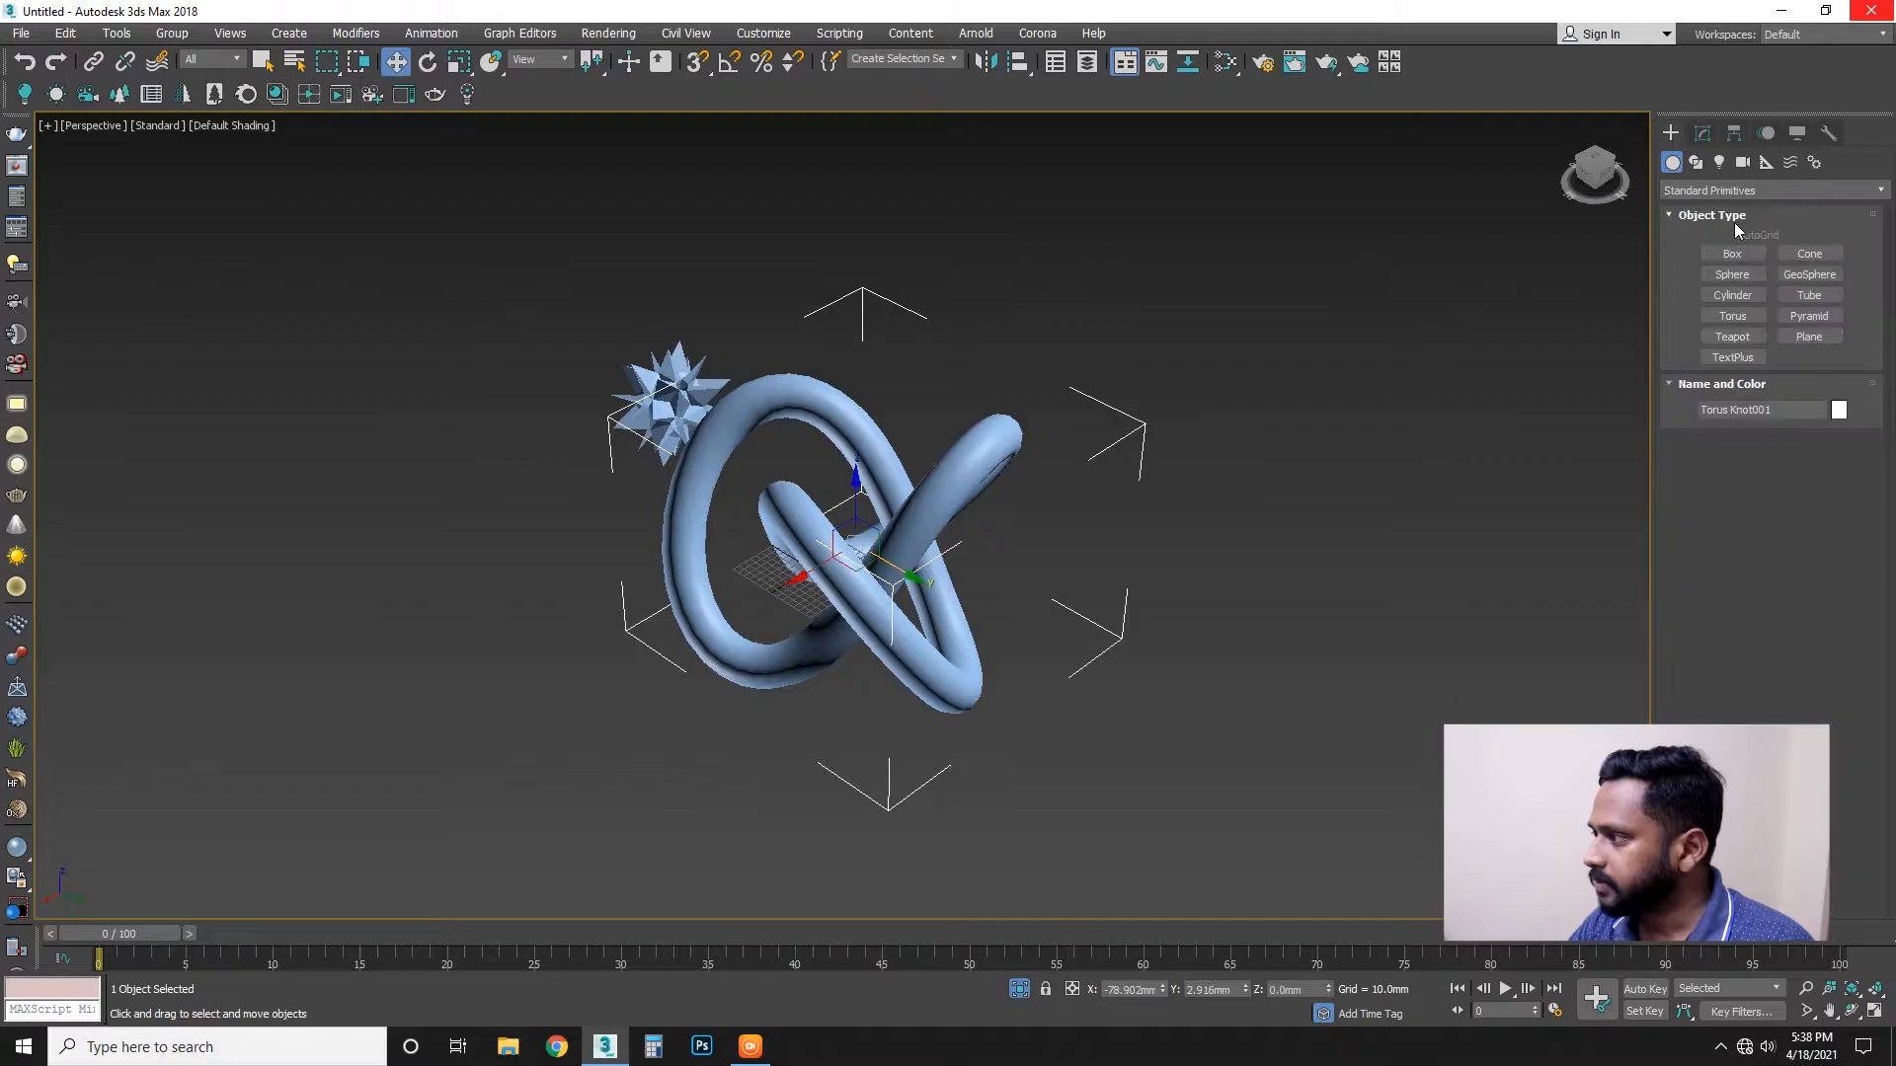
{"action": "left_click", "coordinate": [1733, 316]}
{"action": "left_click_drag", "start_coordinate": [1200, 479], "coordinate": [1333, 492]}
{"action": "left_click", "coordinate": [1296, 480]}
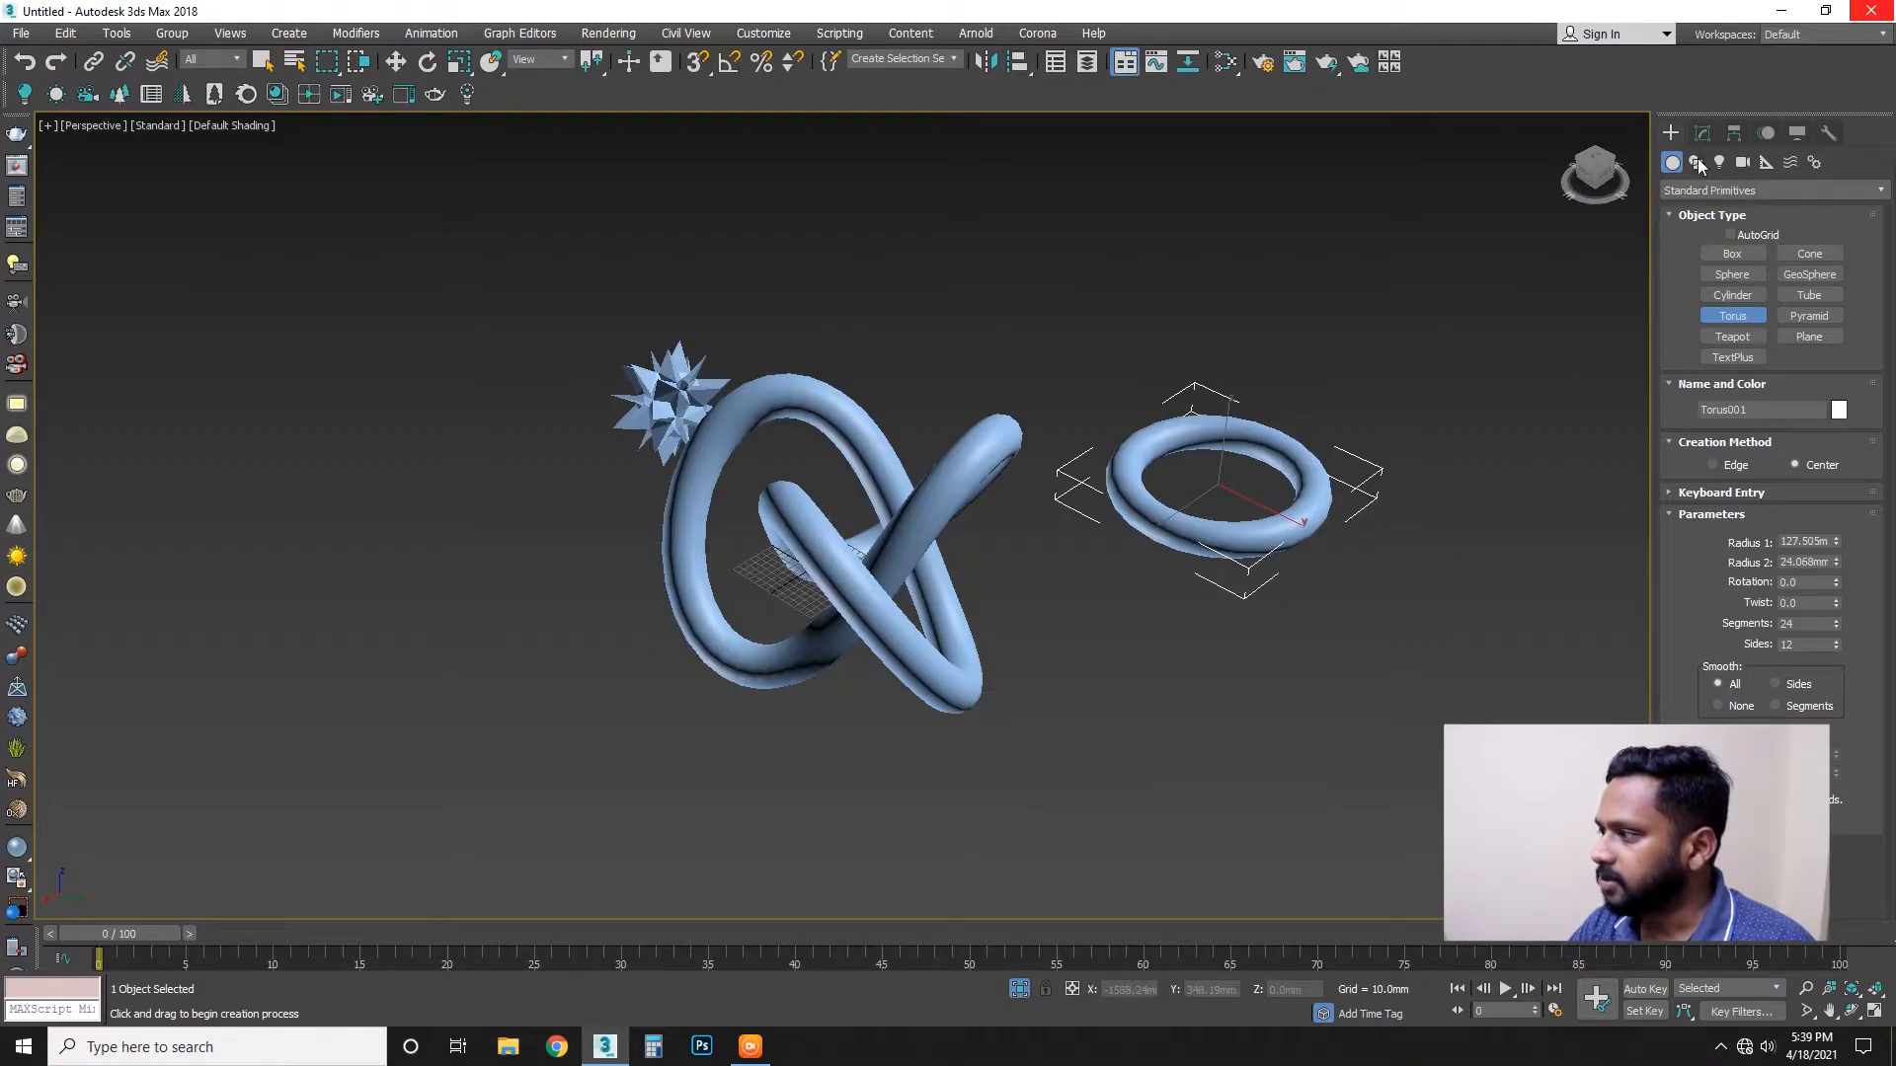
{"action": "left_click", "coordinate": [1693, 191]}
{"action": "left_click", "coordinate": [1747, 223]}
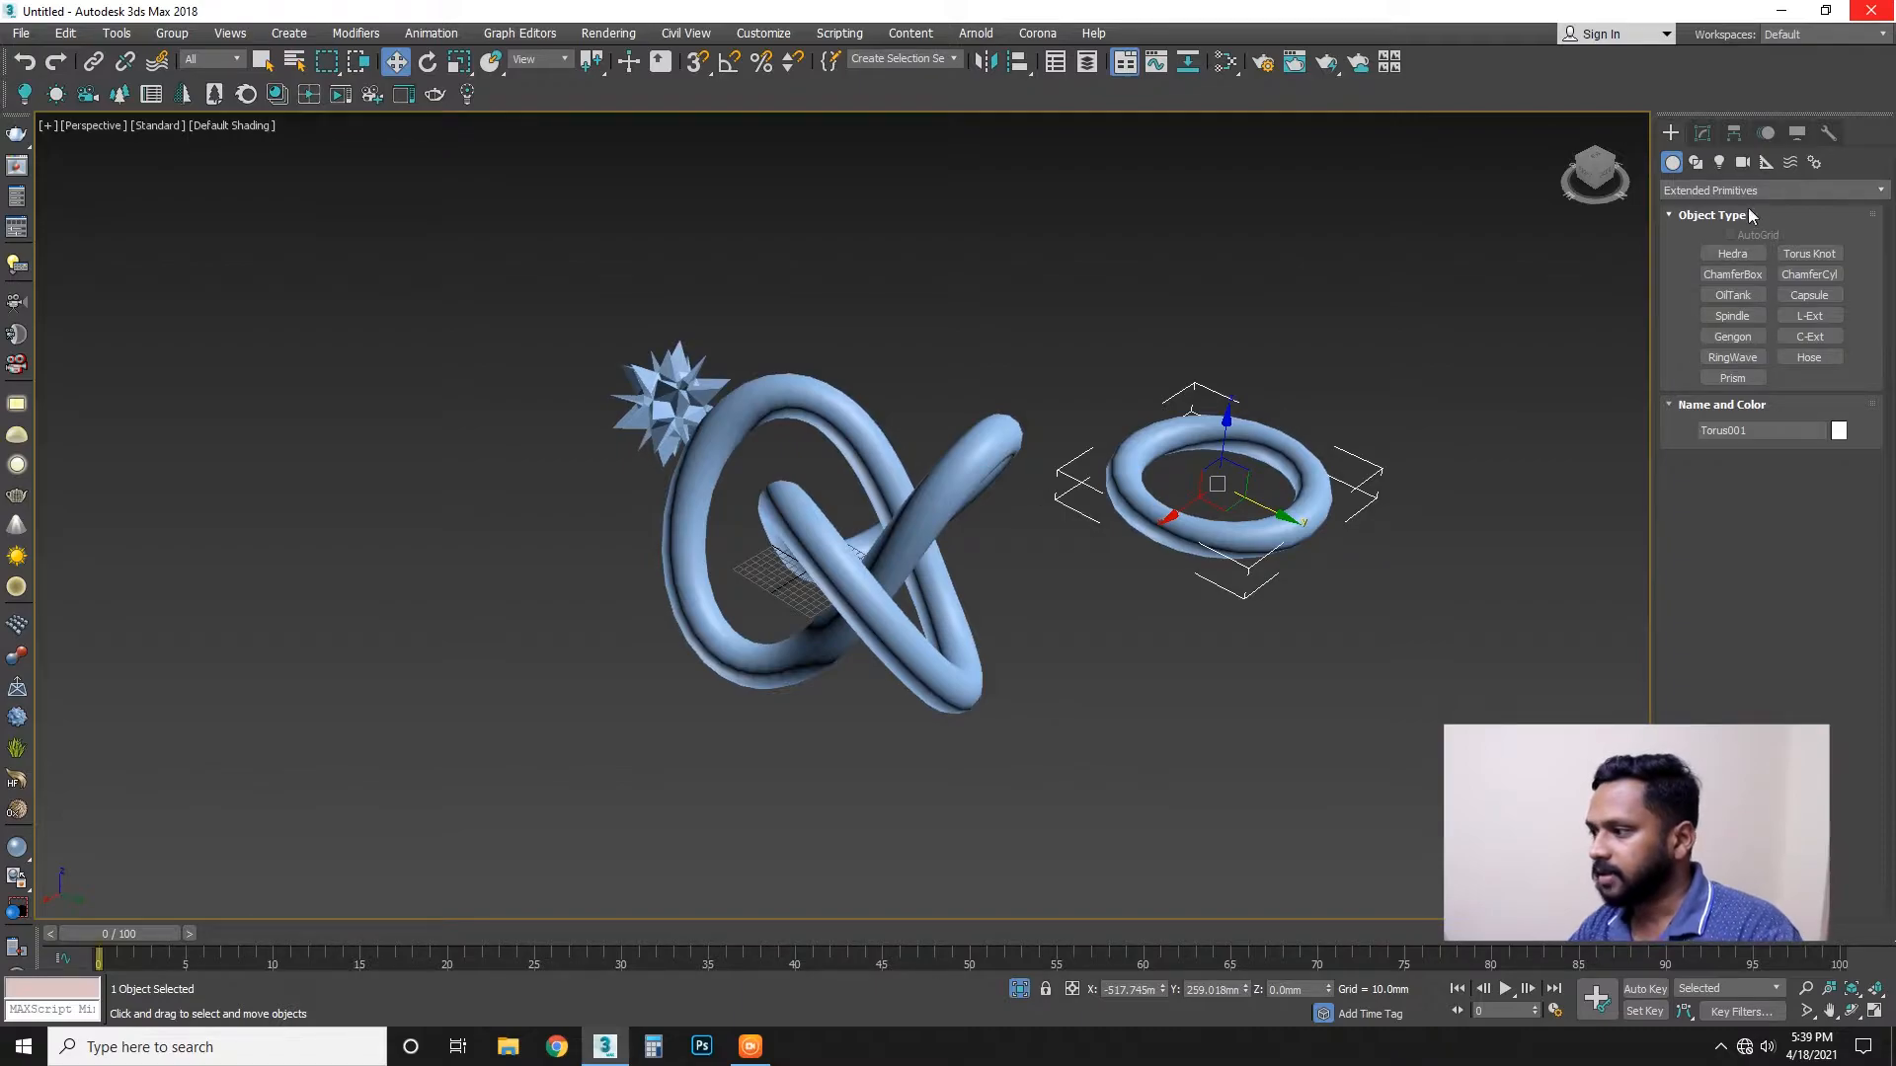
Set the torus knot's base curve to 178 segments, P 1.0 and Q 2.5.
{"action": "left_click", "coordinate": [856, 431]}
{"action": "left_click", "coordinate": [1701, 132]}
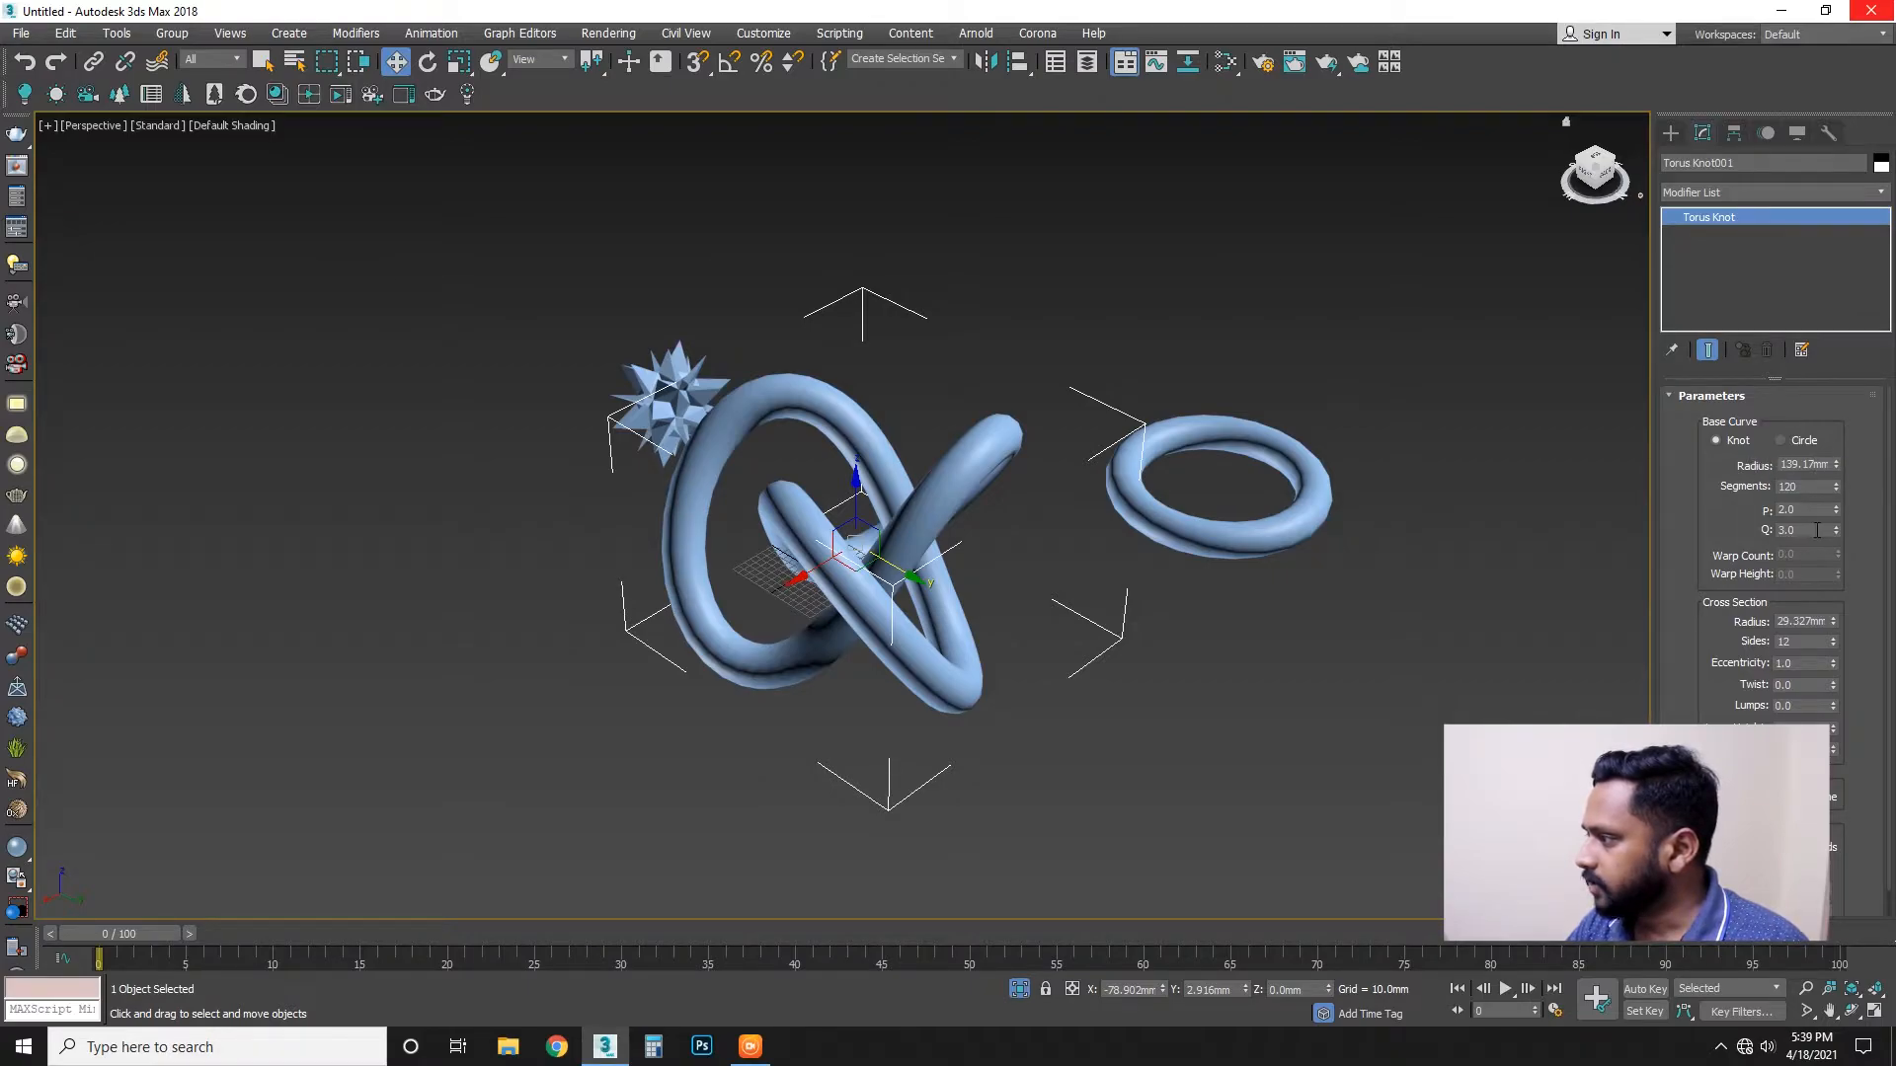
{"action": "left_click_drag", "start_coordinate": [1837, 487], "coordinate": [1843, 436]}
{"action": "left_click_drag", "start_coordinate": [1839, 518], "coordinate": [1841, 532]}
{"action": "scroll", "coordinate": [1843, 619], "scroll_direction": "down", "scroll_amount": 1}
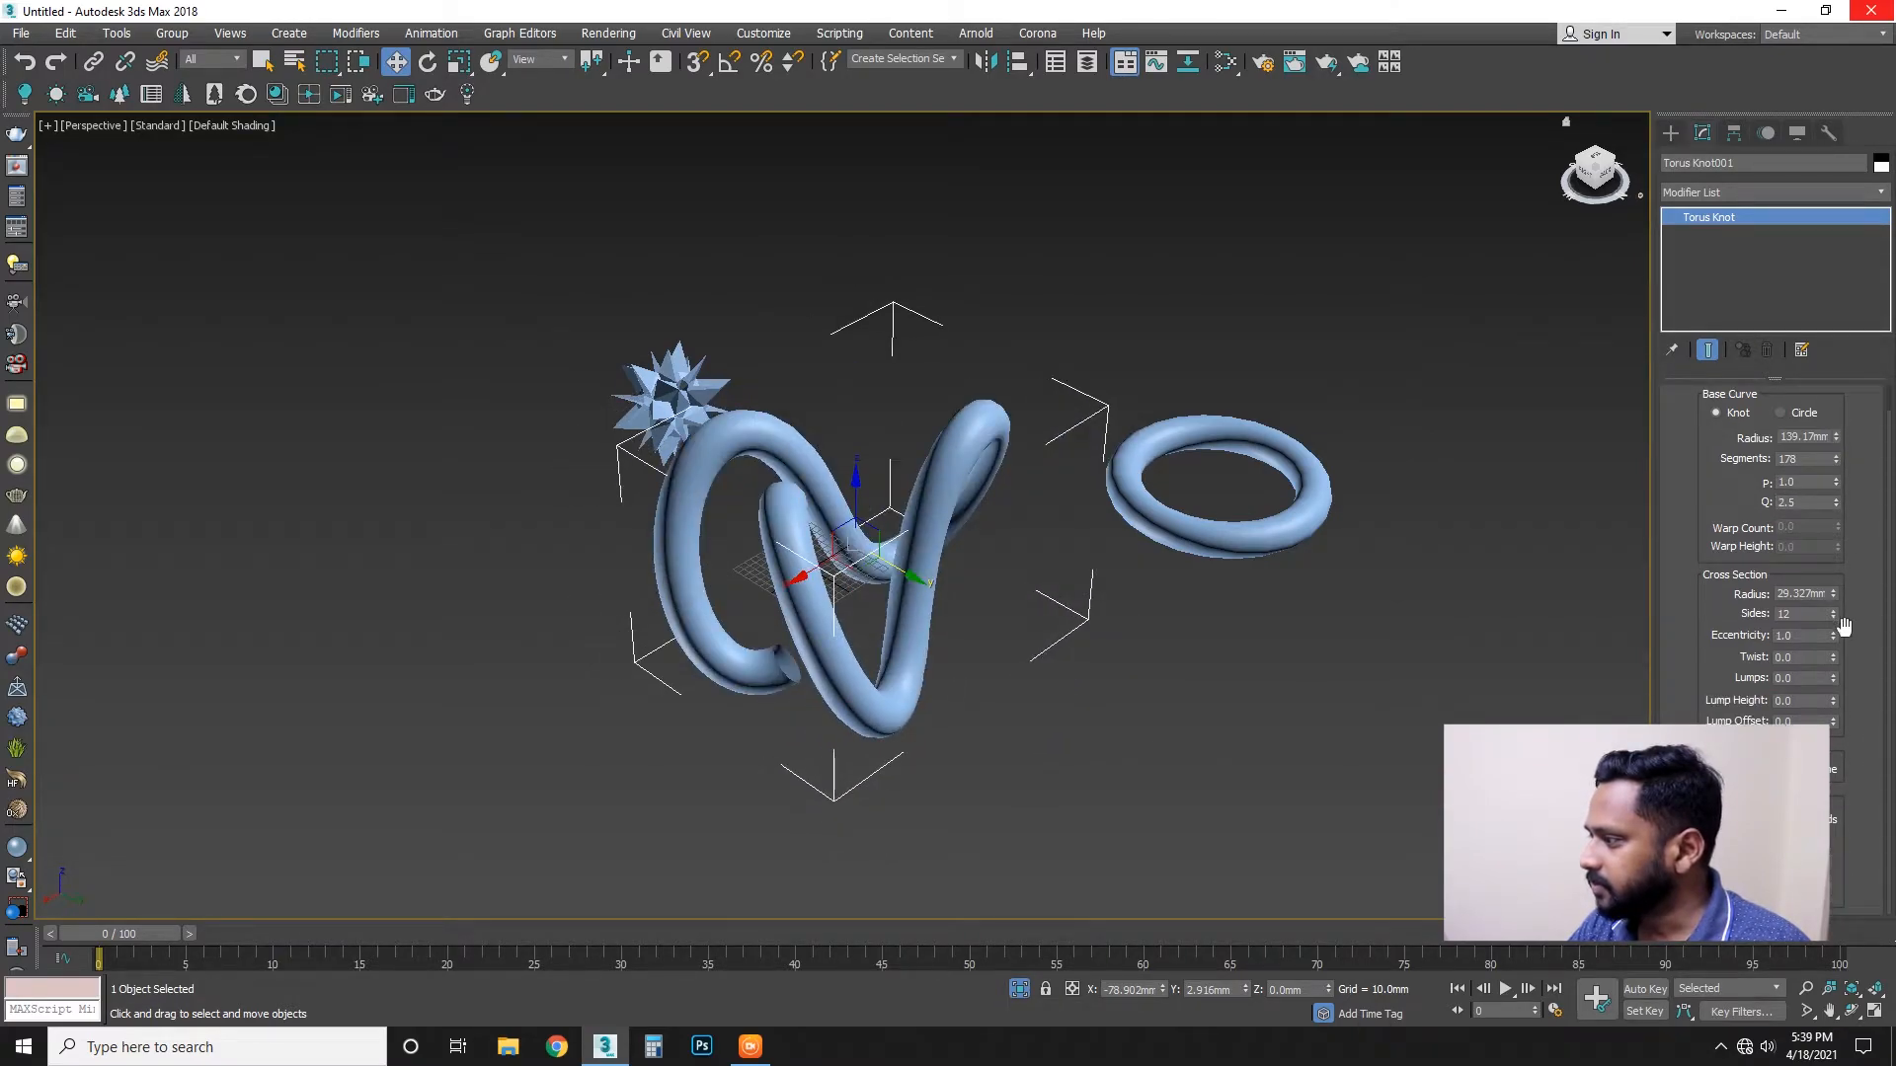
Give the knot's cross section a 20.529 mm radius and 27 sides, and its base curve a 107.161 mm radius, P 1.5 and Q 1.0.
{"action": "mouse_move", "coordinate": [1834, 617]}
{"action": "left_mouse_down"}
{"action": "mouse_move", "coordinate": [1843, 552]}
{"action": "mouse_move", "coordinate": [1842, 599]}
{"action": "left_mouse_up"}
{"action": "middle_click_drag", "start_coordinate": [836, 644], "coordinate": [981, 632], "text": "alt"}
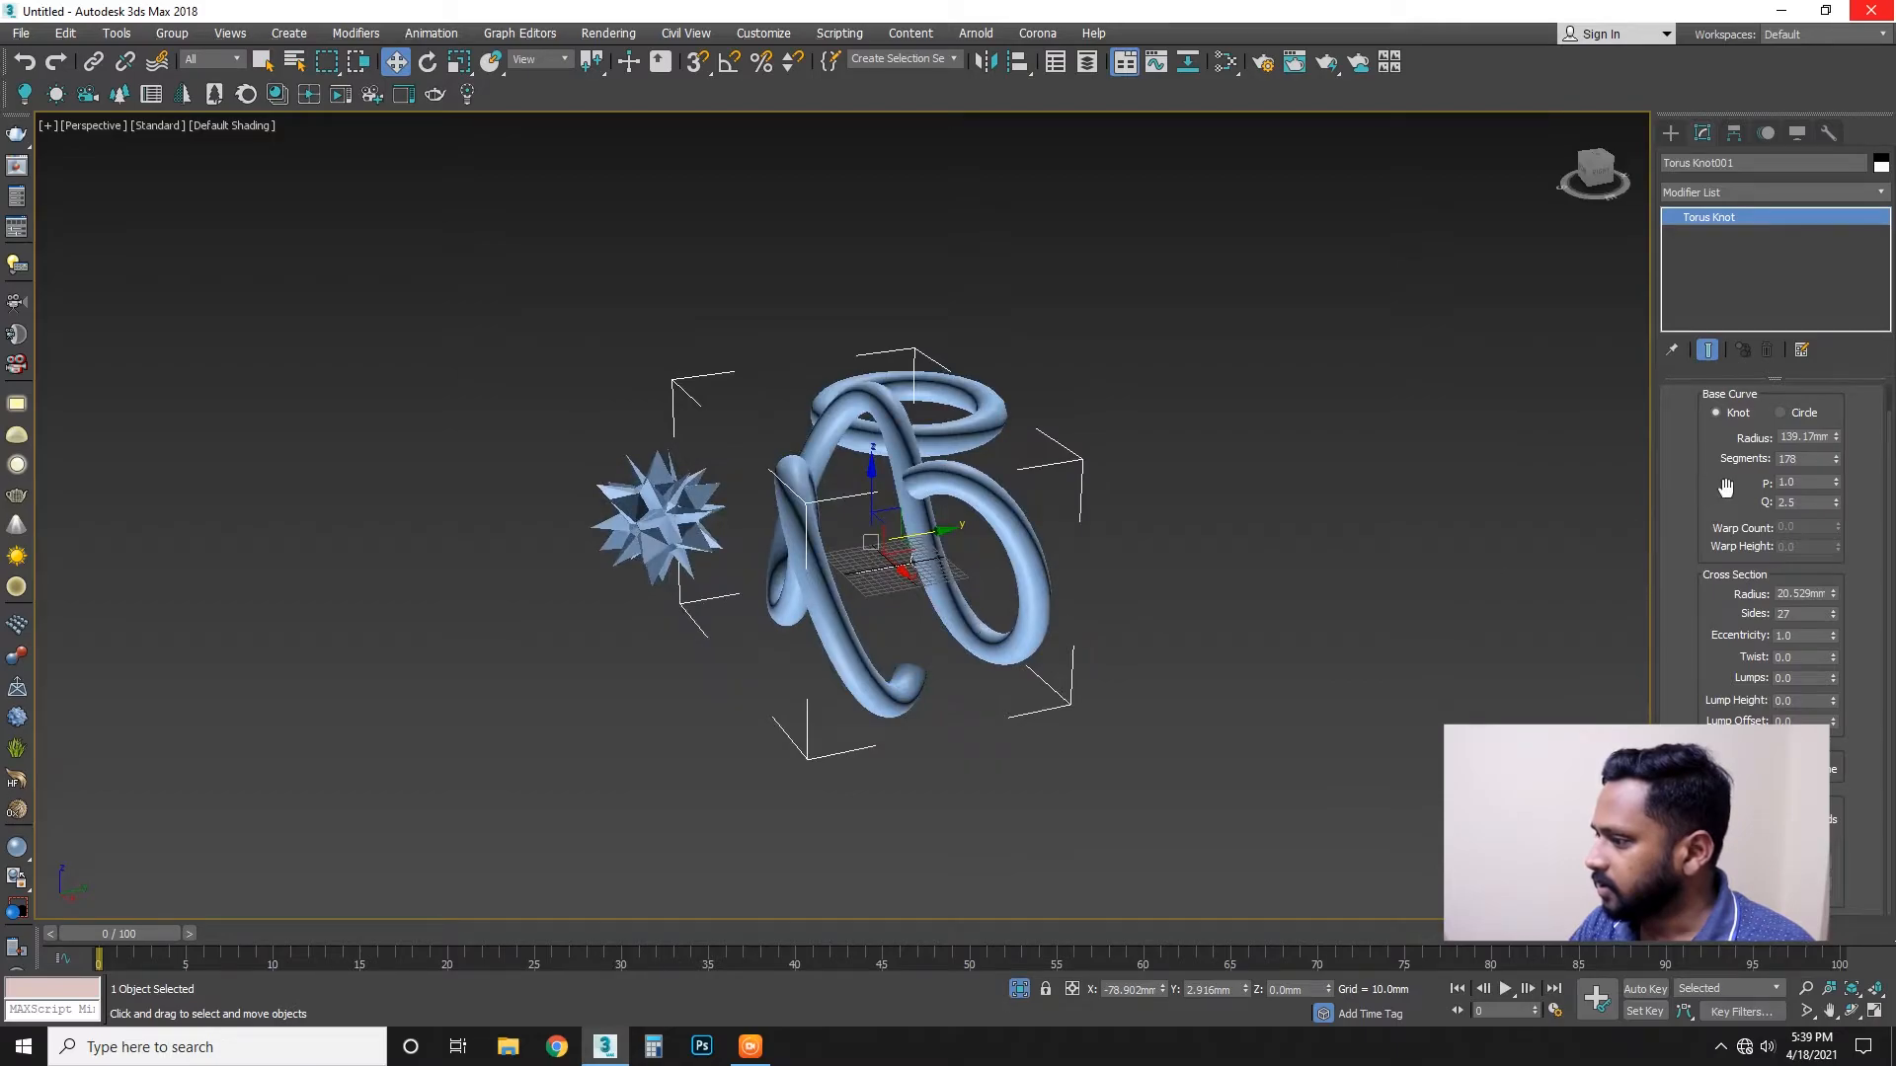
{"action": "left_click_drag", "start_coordinate": [1836, 482], "coordinate": [1815, 515]}
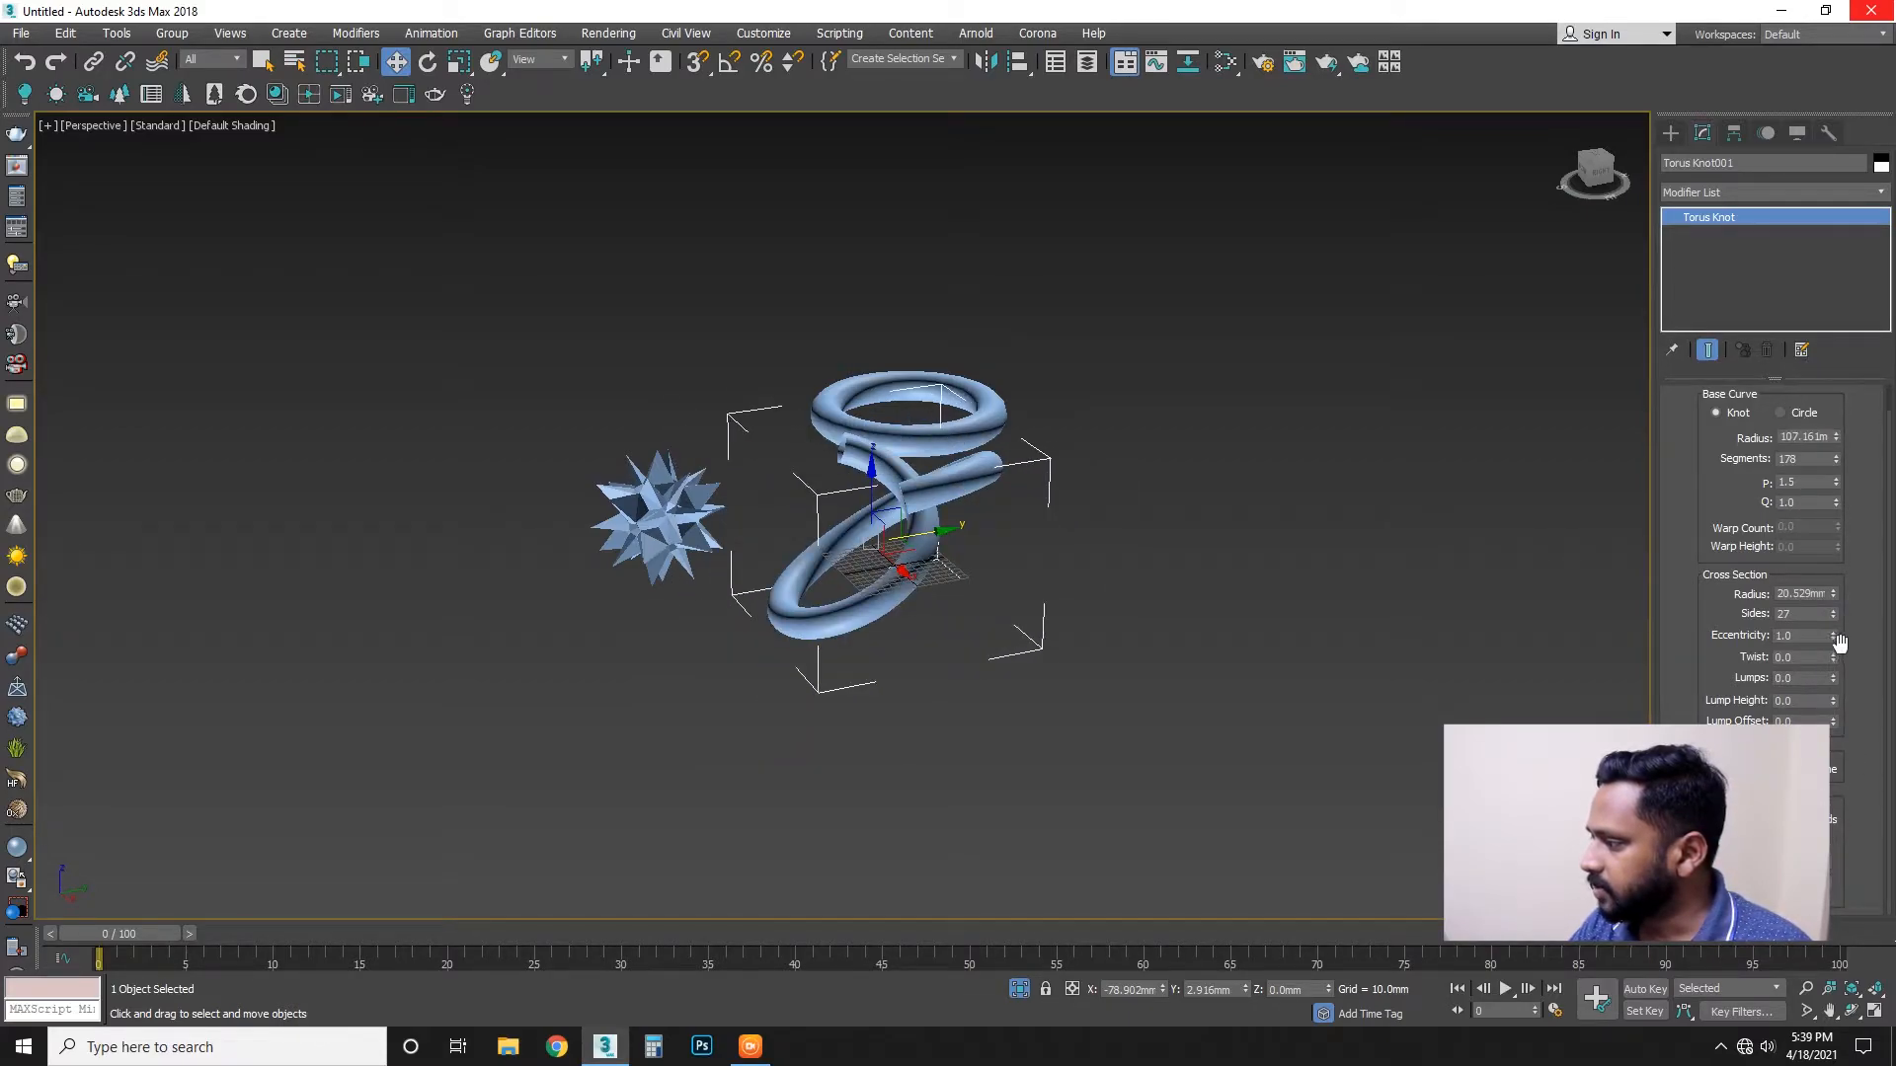
Set the knot's cross-section eccentricity to 3.05 and move it about 838 mm along positive X, away from the other objects.
{"action": "left_click_drag", "start_coordinate": [1834, 639], "coordinate": [1813, 600]}
{"action": "middle_click_drag", "start_coordinate": [1094, 636], "coordinate": [860, 655], "text": "alt"}
{"action": "scroll", "coordinate": [938, 651], "scroll_direction": "down", "scroll_amount": 4}
{"action": "left_click_drag", "start_coordinate": [942, 599], "coordinate": [1229, 657]}
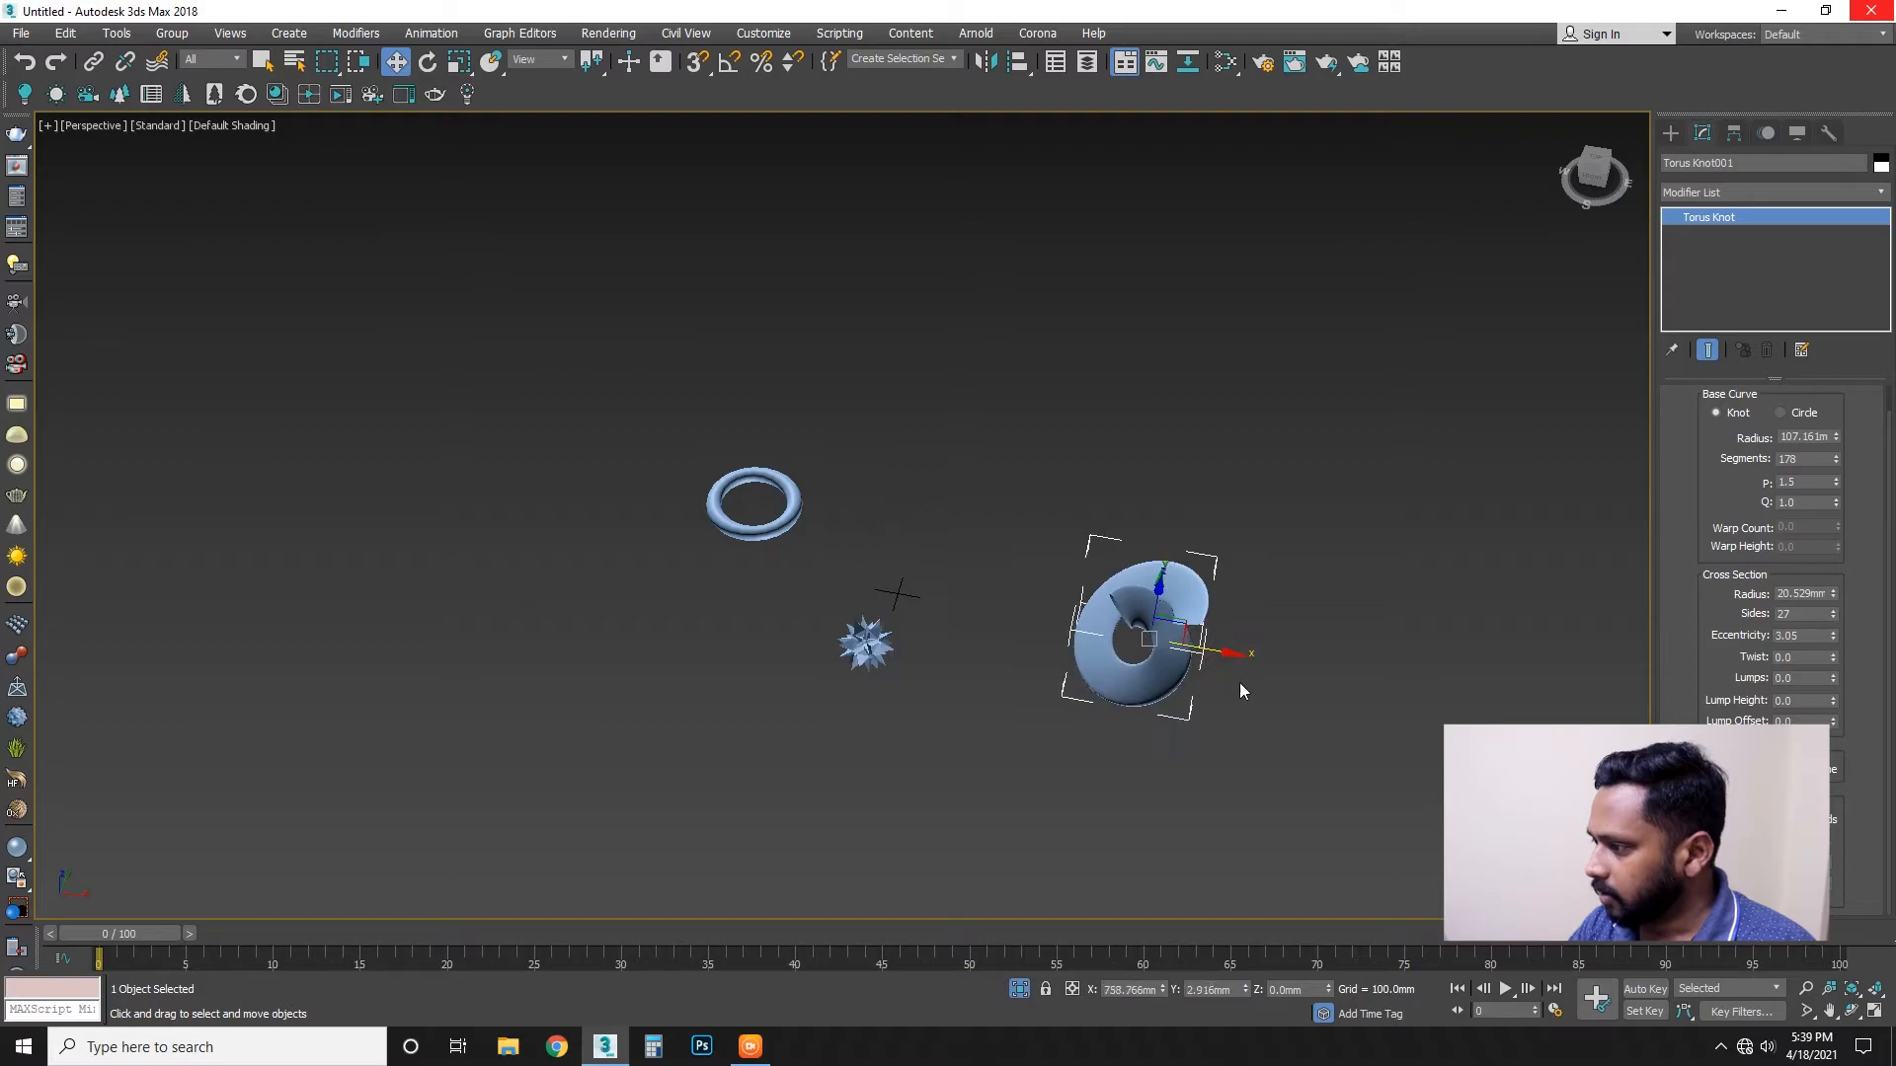
{"action": "scroll", "coordinate": [1156, 635], "scroll_direction": "up", "scroll_amount": 6}
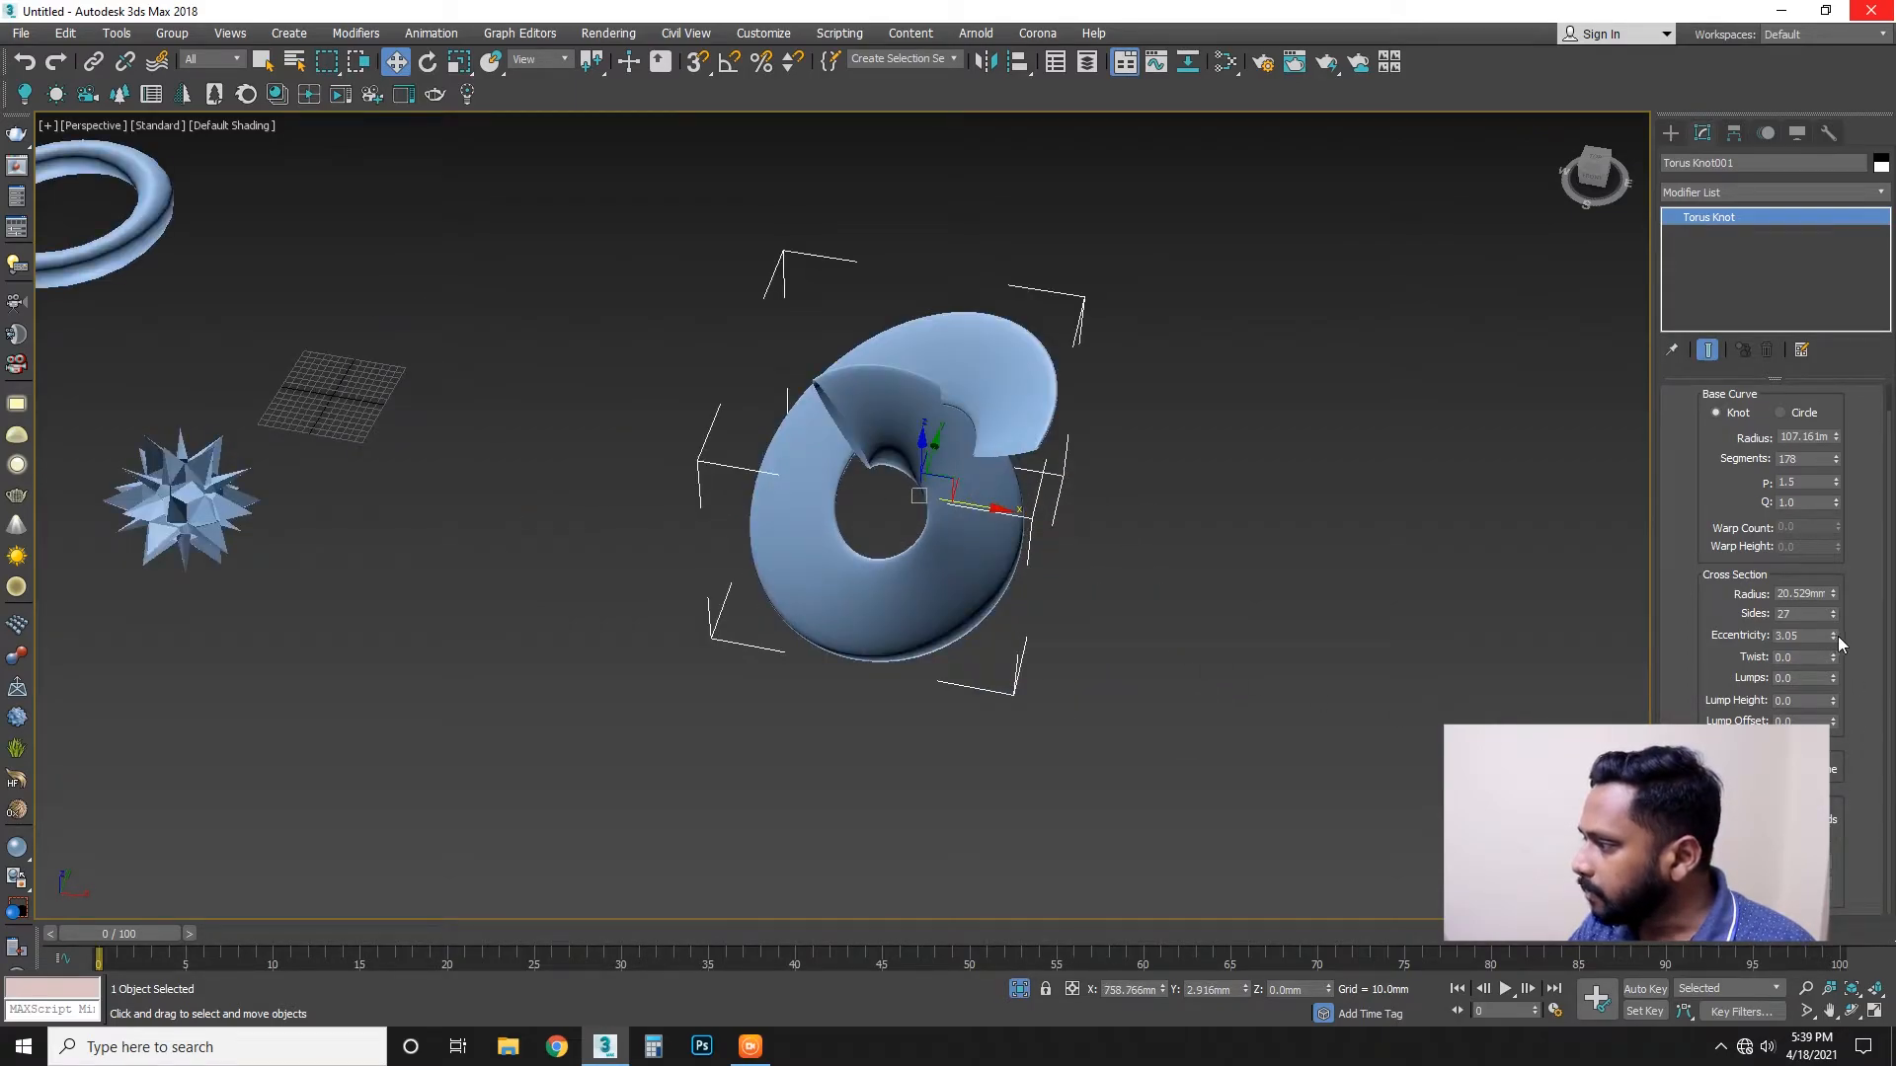
Set the knot's P to 1.0 and its cross section to radius 13.959 mm, 98 sides, eccentricity 2.8, twist 1.0 and lumps 72.0.
{"action": "mouse_move", "coordinate": [1834, 635]}
{"action": "left_mouse_down"}
{"action": "mouse_move", "coordinate": [1834, 669]}
{"action": "mouse_move", "coordinate": [1838, 652]}
{"action": "left_mouse_up"}
{"action": "middle_click_drag", "start_coordinate": [1136, 618], "coordinate": [1035, 557], "text": "alt"}
{"action": "mouse_move", "coordinate": [1835, 595]}
{"action": "left_mouse_down"}
{"action": "mouse_move", "coordinate": [1834, 637]}
{"action": "mouse_move", "coordinate": [1834, 617]}
{"action": "left_mouse_up"}
{"action": "middle_click_drag", "start_coordinate": [1166, 642], "coordinate": [1076, 545], "text": "alt"}
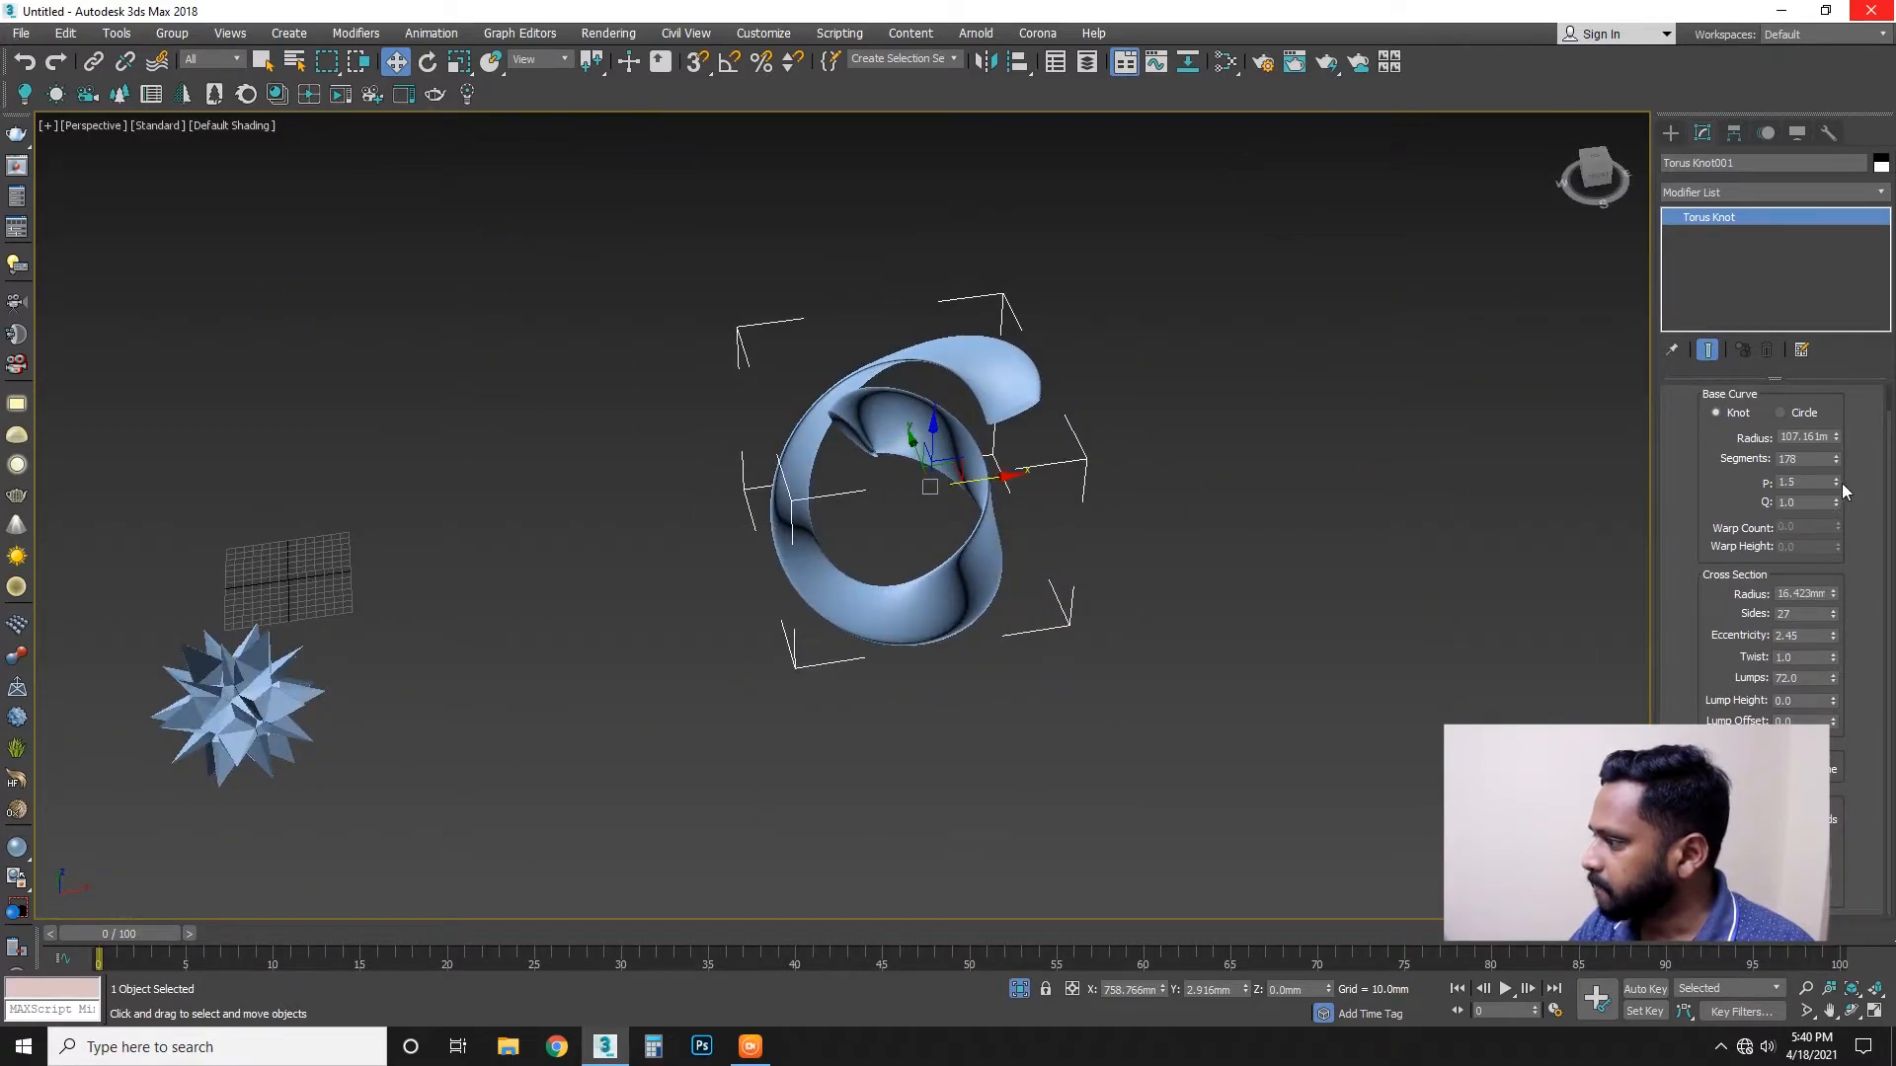
{"action": "left_click_drag", "start_coordinate": [1837, 483], "coordinate": [1849, 495]}
{"action": "mouse_move", "coordinate": [1837, 637]}
{"action": "left_mouse_down"}
{"action": "mouse_move", "coordinate": [1841, 589]}
{"action": "mouse_move", "coordinate": [1810, 614]}
{"action": "left_mouse_up"}
{"action": "middle_click_drag", "start_coordinate": [1481, 617], "coordinate": [1188, 590], "text": "alt"}
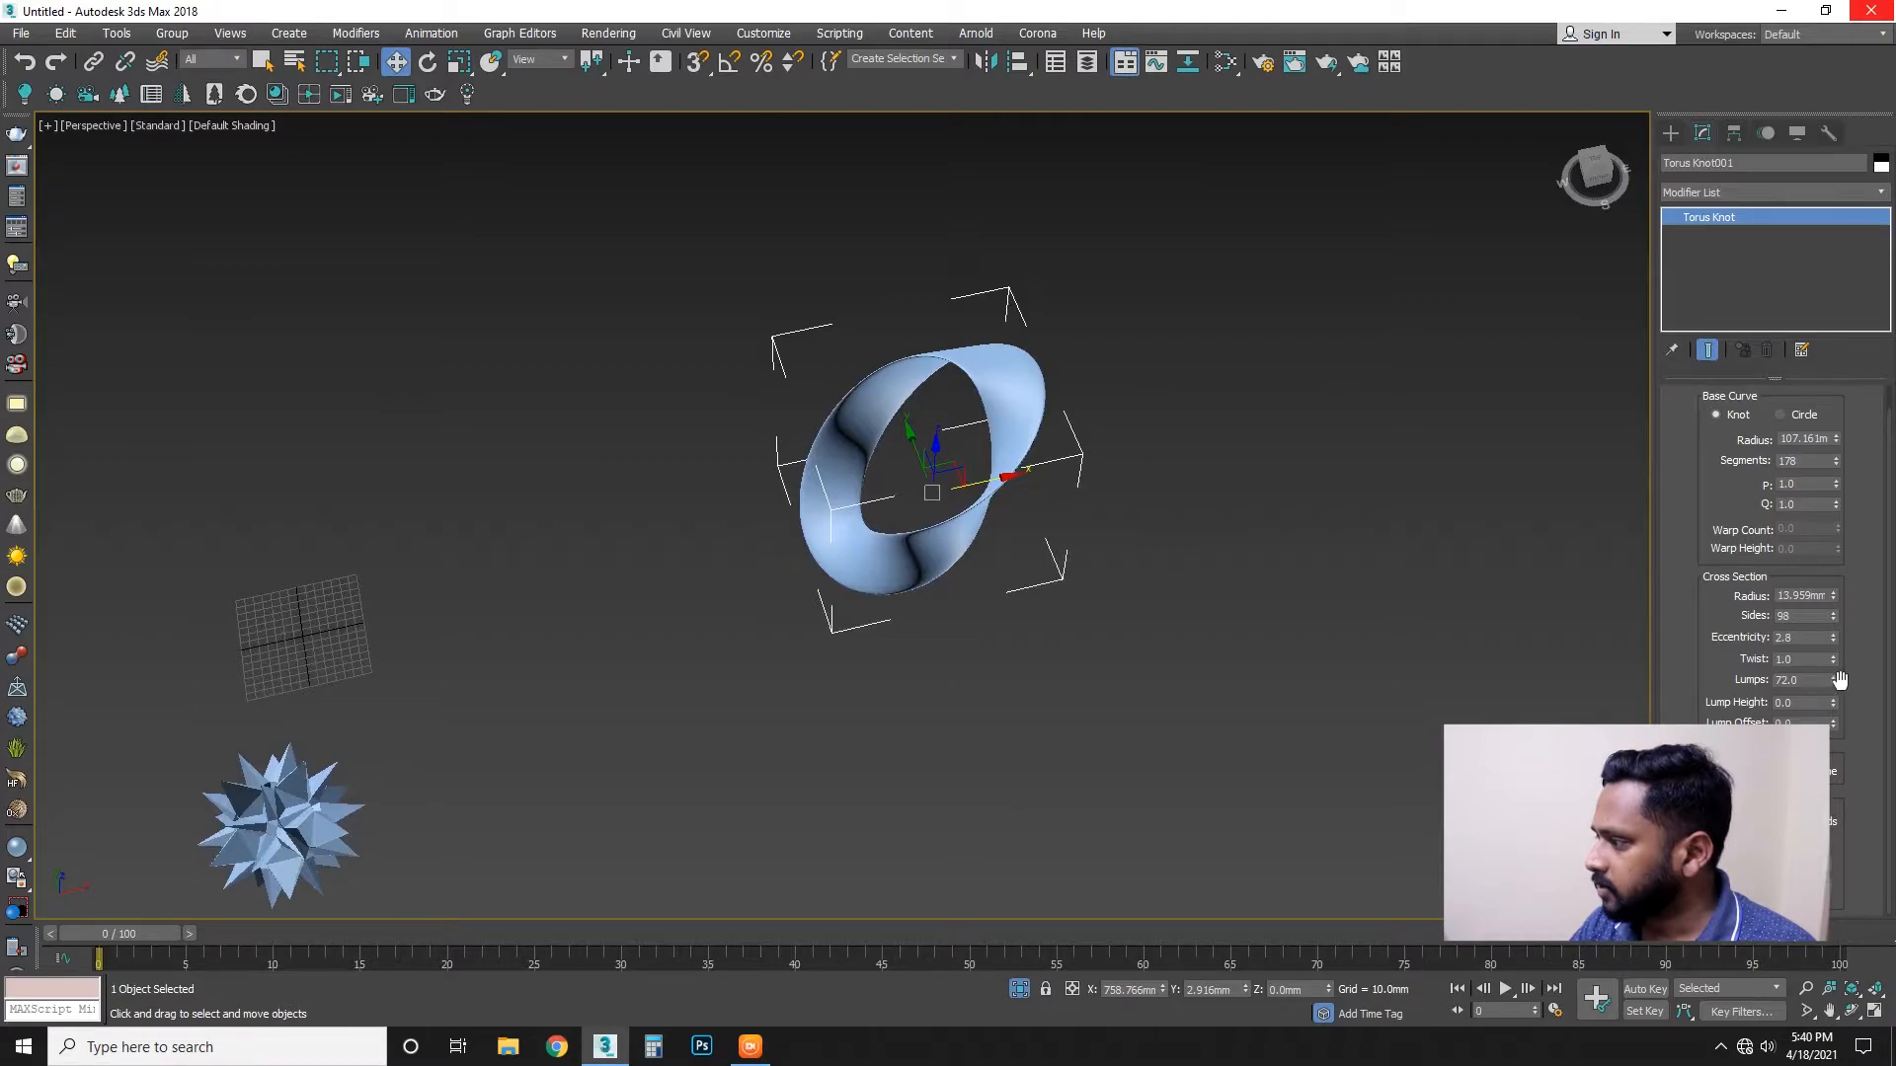
Raise the knot's cross-section twist to 2.0 and its lumps to 130.0.
{"action": "mouse_move", "coordinate": [1832, 660]}
{"action": "left_mouse_down"}
{"action": "mouse_move", "coordinate": [1834, 632]}
{"action": "mouse_move", "coordinate": [1834, 659]}
{"action": "left_mouse_up"}
{"action": "middle_click_drag", "start_coordinate": [1272, 669], "coordinate": [1254, 631], "text": "alt"}
{"action": "mouse_move", "coordinate": [1836, 506]}
{"action": "left_mouse_down"}
{"action": "mouse_move", "coordinate": [1836, 486]}
{"action": "mouse_move", "coordinate": [1835, 508]}
{"action": "left_mouse_up"}
{"action": "middle_click_drag", "start_coordinate": [1384, 587], "coordinate": [1092, 537], "text": "alt"}
Frame the twisted torus knot and hide the selection brackets around it.
{"action": "key", "text": "z"}
{"action": "scroll", "coordinate": [699, 287], "scroll_direction": "up", "scroll_amount": 5}
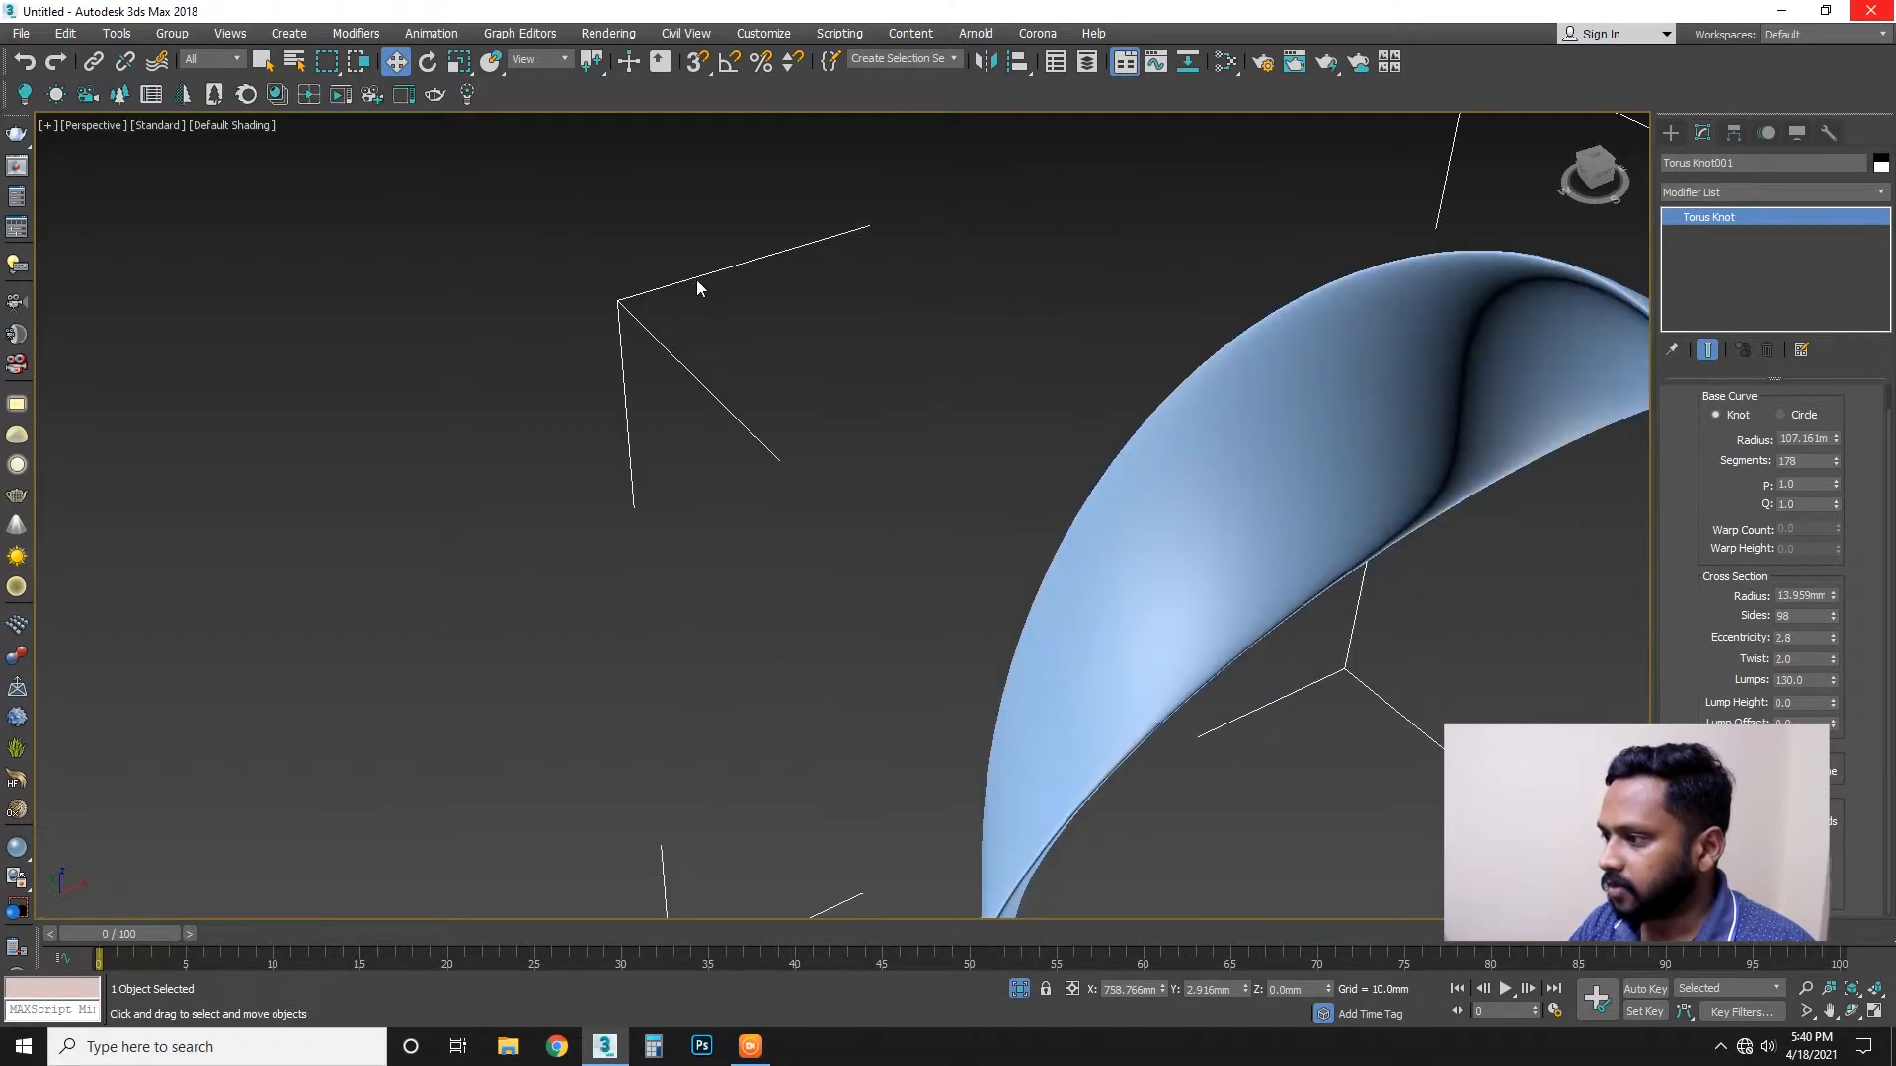
{"action": "scroll", "coordinate": [790, 405], "scroll_direction": "down", "scroll_amount": 3}
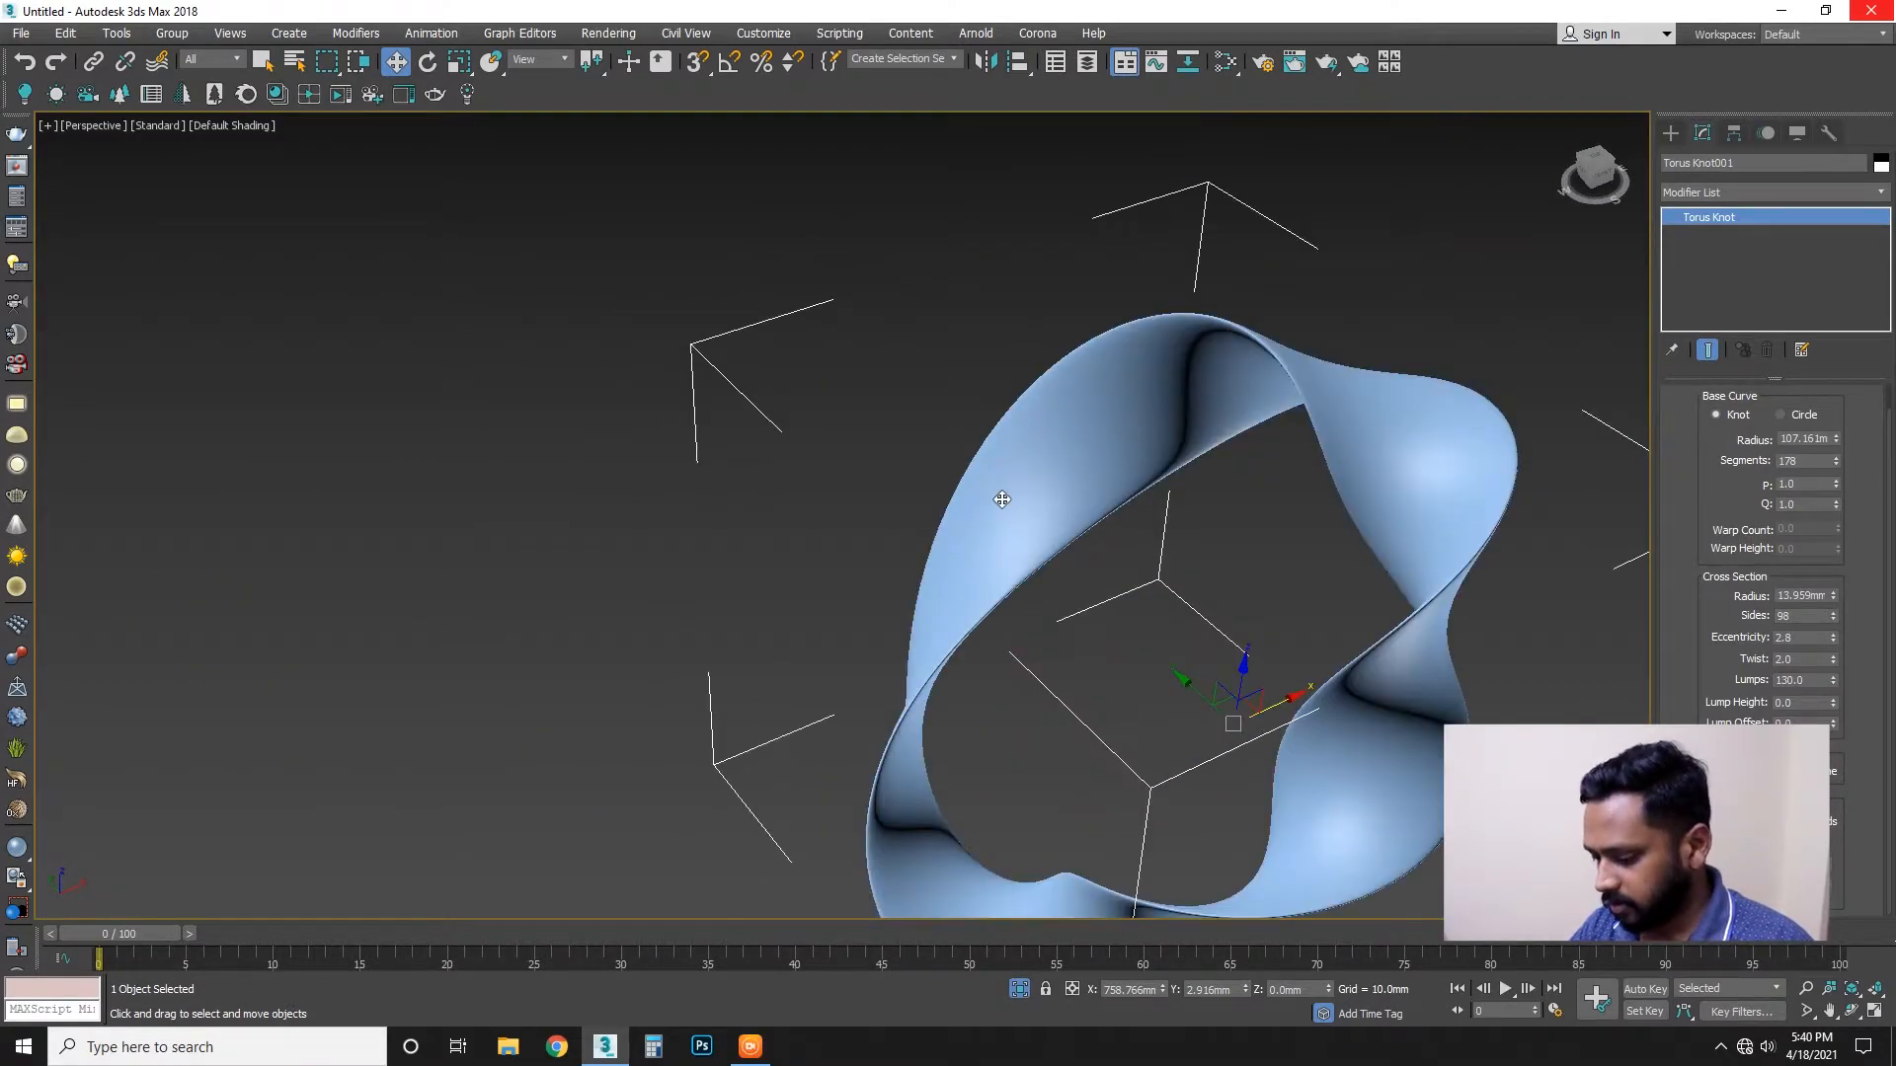
{"action": "key", "text": "j"}
{"action": "key", "text": "z"}
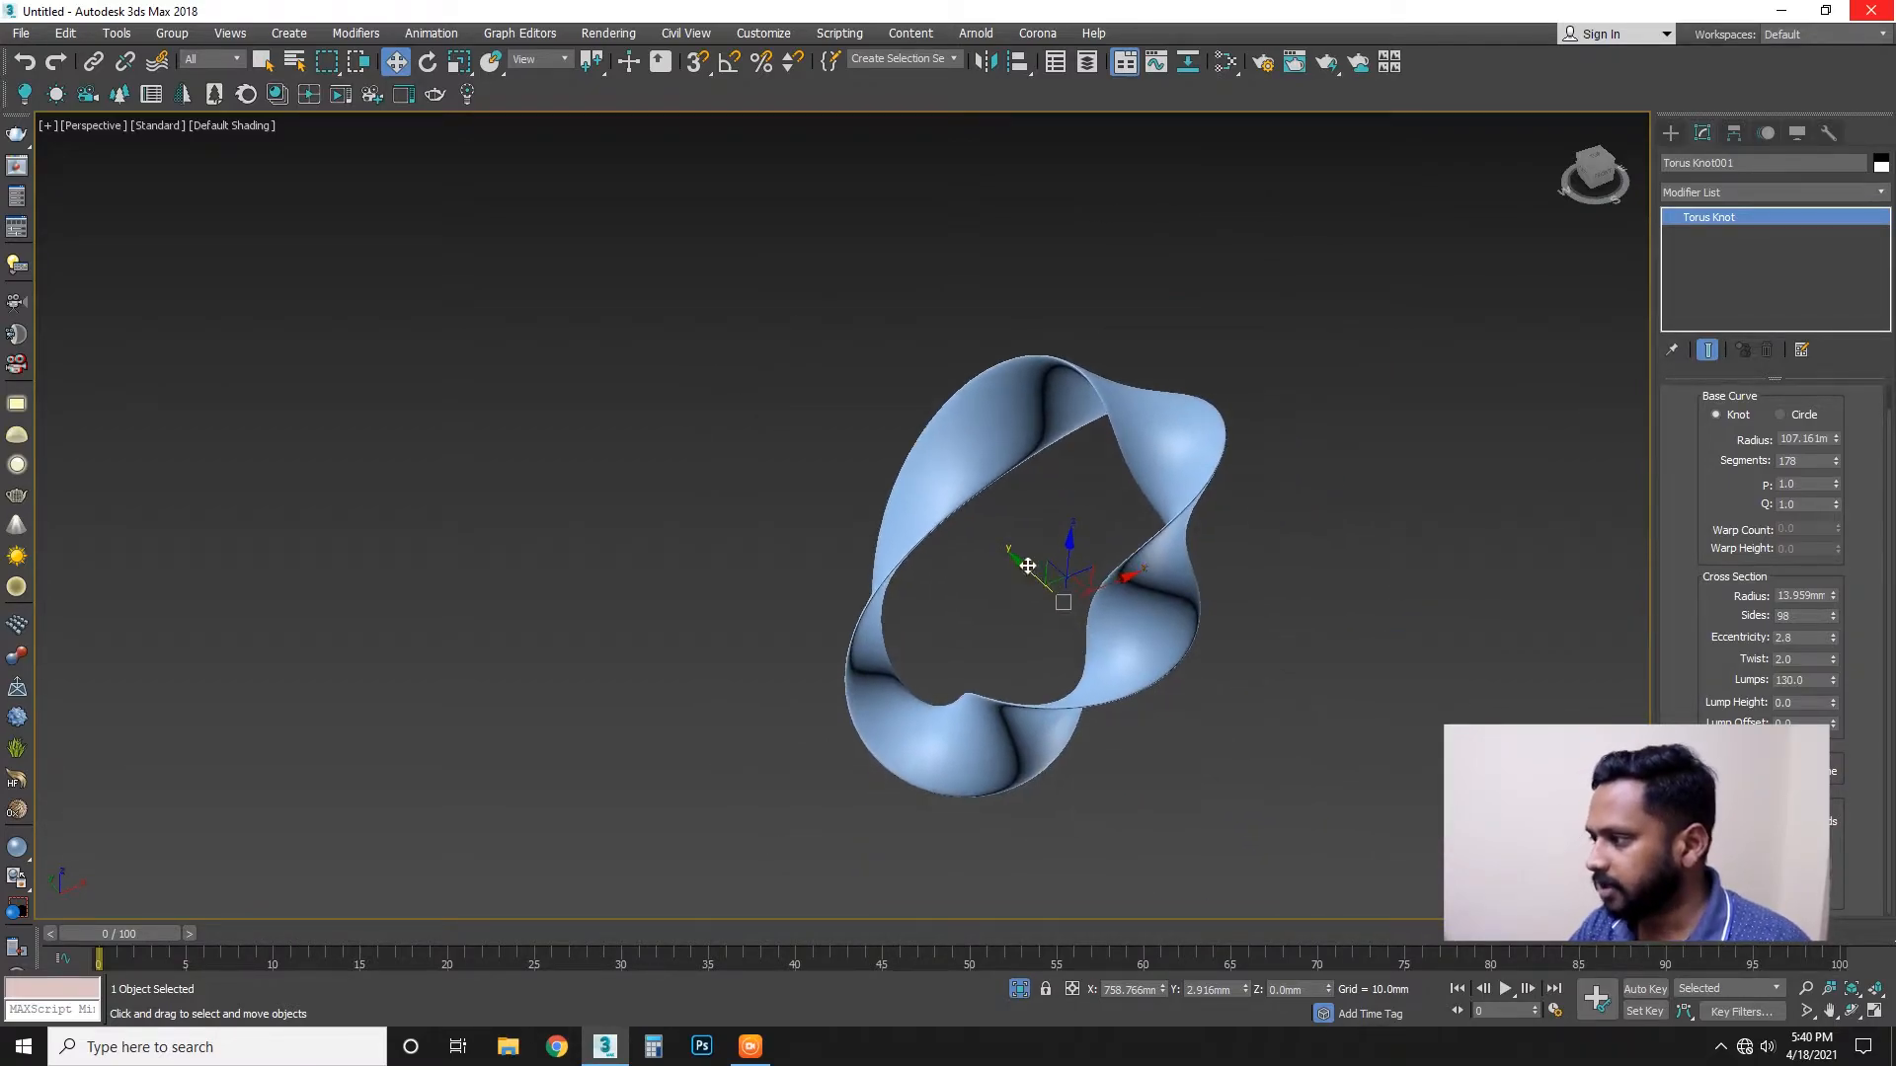
{"action": "key", "text": "j"}
{"action": "key", "text": "j"}
{"action": "key", "text": "z"}
Set the knot's P to 3.5 and move it about 540 mm along negative X, back beside the hedra.
{"action": "left_click_drag", "start_coordinate": [1841, 479], "coordinate": [1837, 465]}
{"action": "scroll", "coordinate": [1195, 613], "scroll_direction": "down", "scroll_amount": 3}
{"action": "scroll", "coordinate": [1194, 616], "scroll_direction": "down", "scroll_amount": 3}
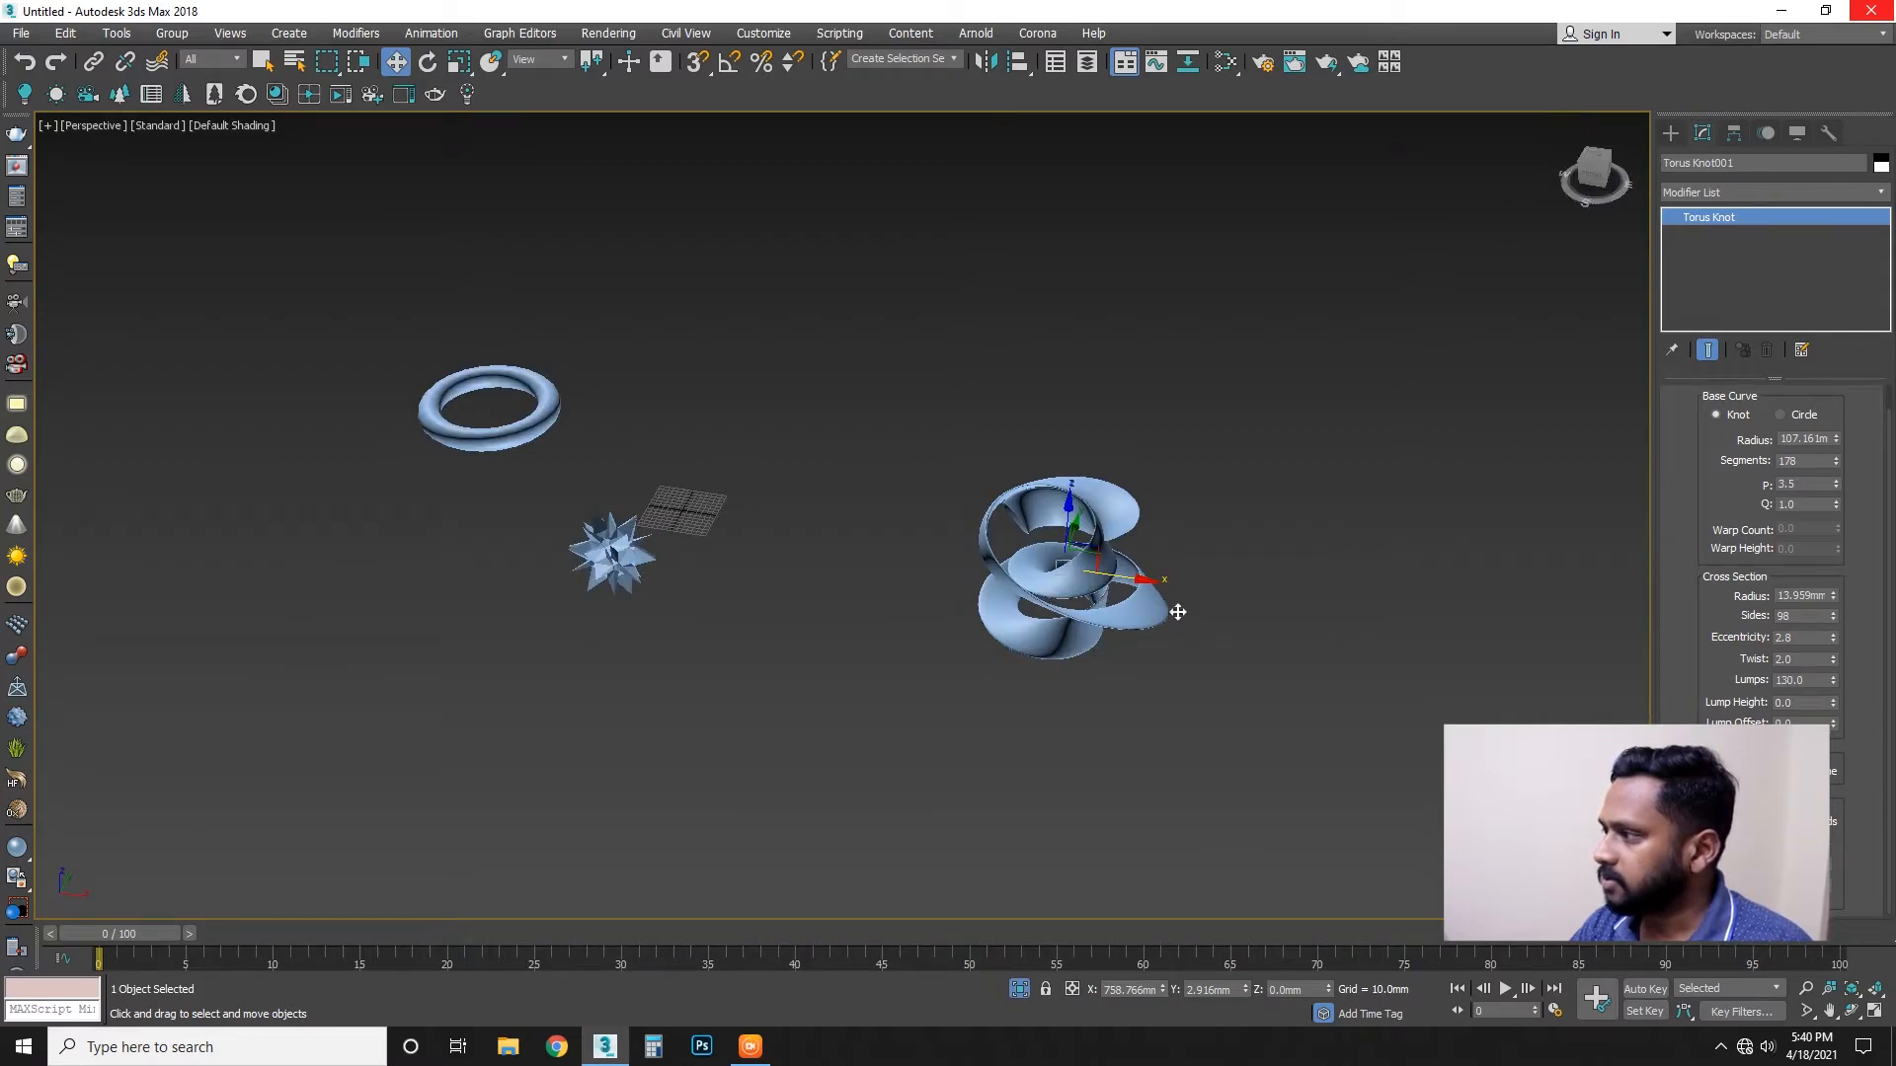
{"action": "left_click_drag", "start_coordinate": [1136, 594], "coordinate": [860, 551]}
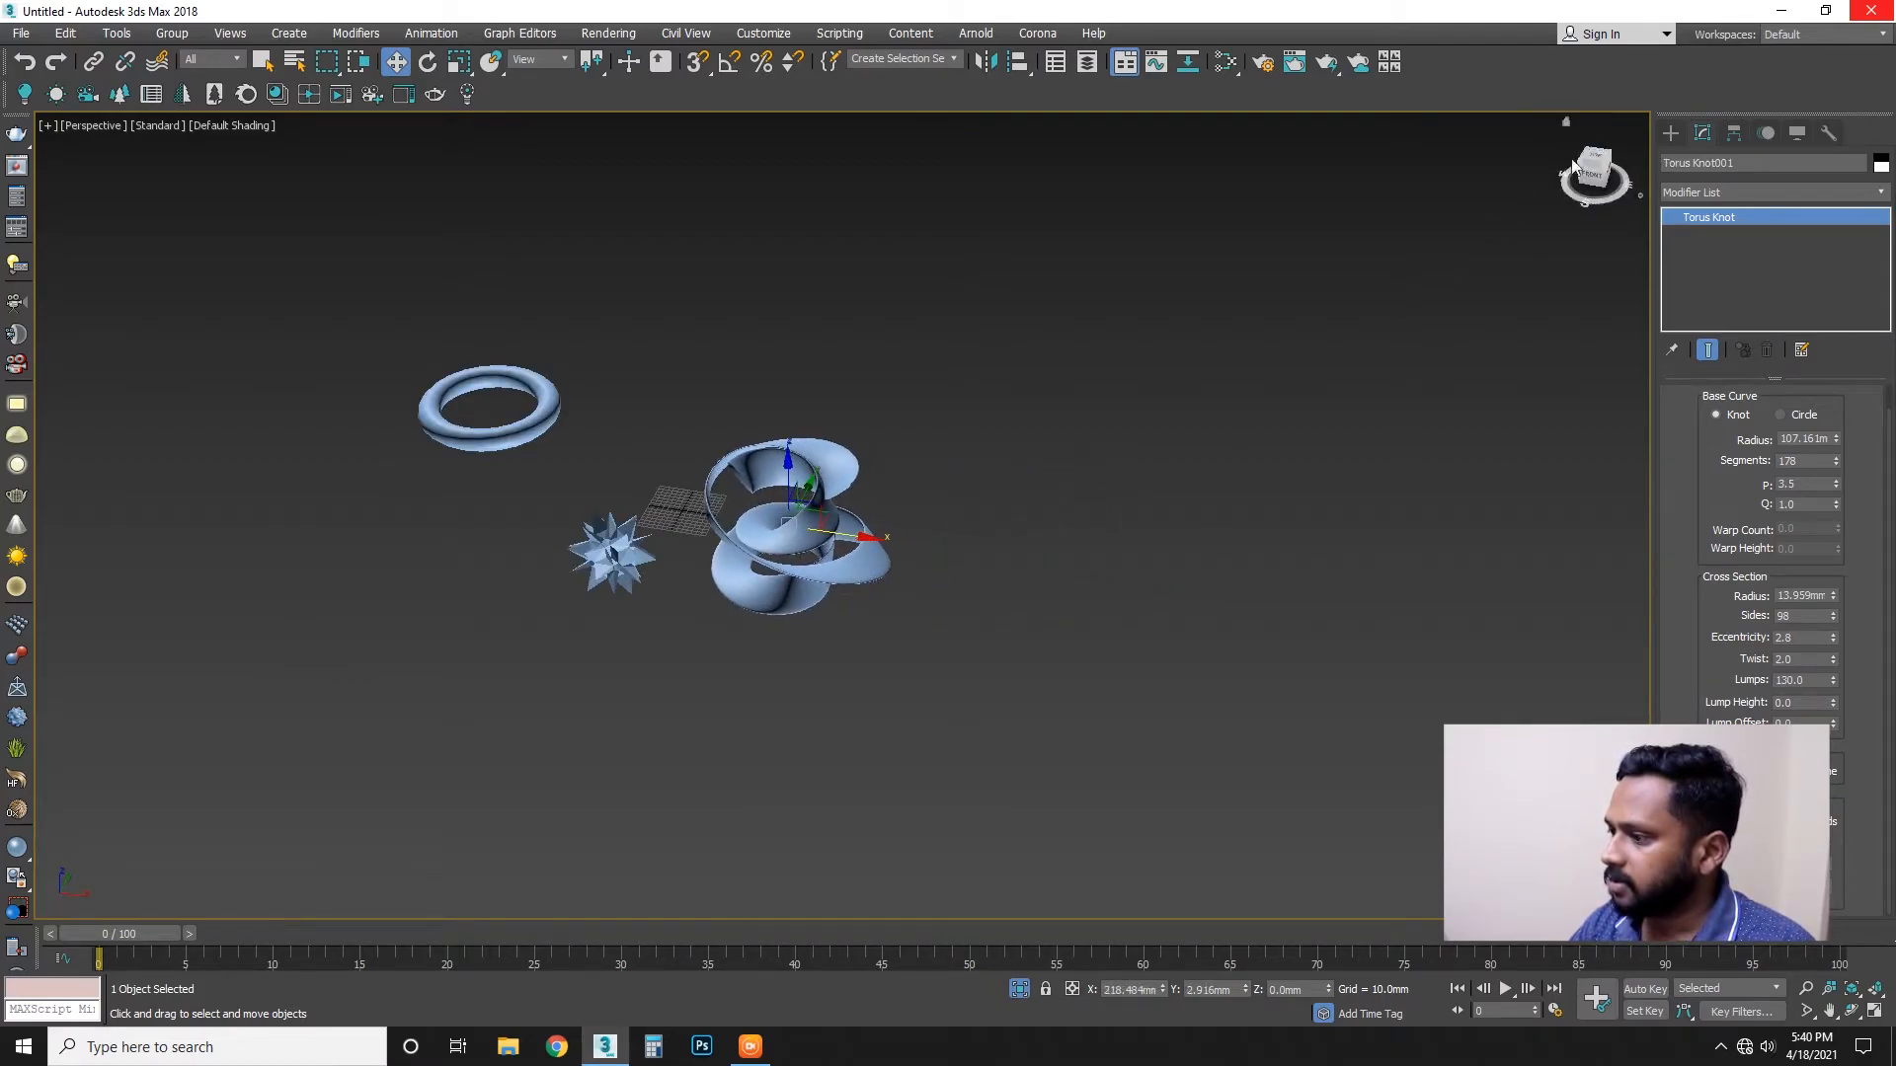
Create a ChamferBox beside the torus knot, about 389 mm long, 648 mm wide and 118 mm high with a fillet of about 15 mm.
{"action": "left_click", "coordinate": [1671, 135]}
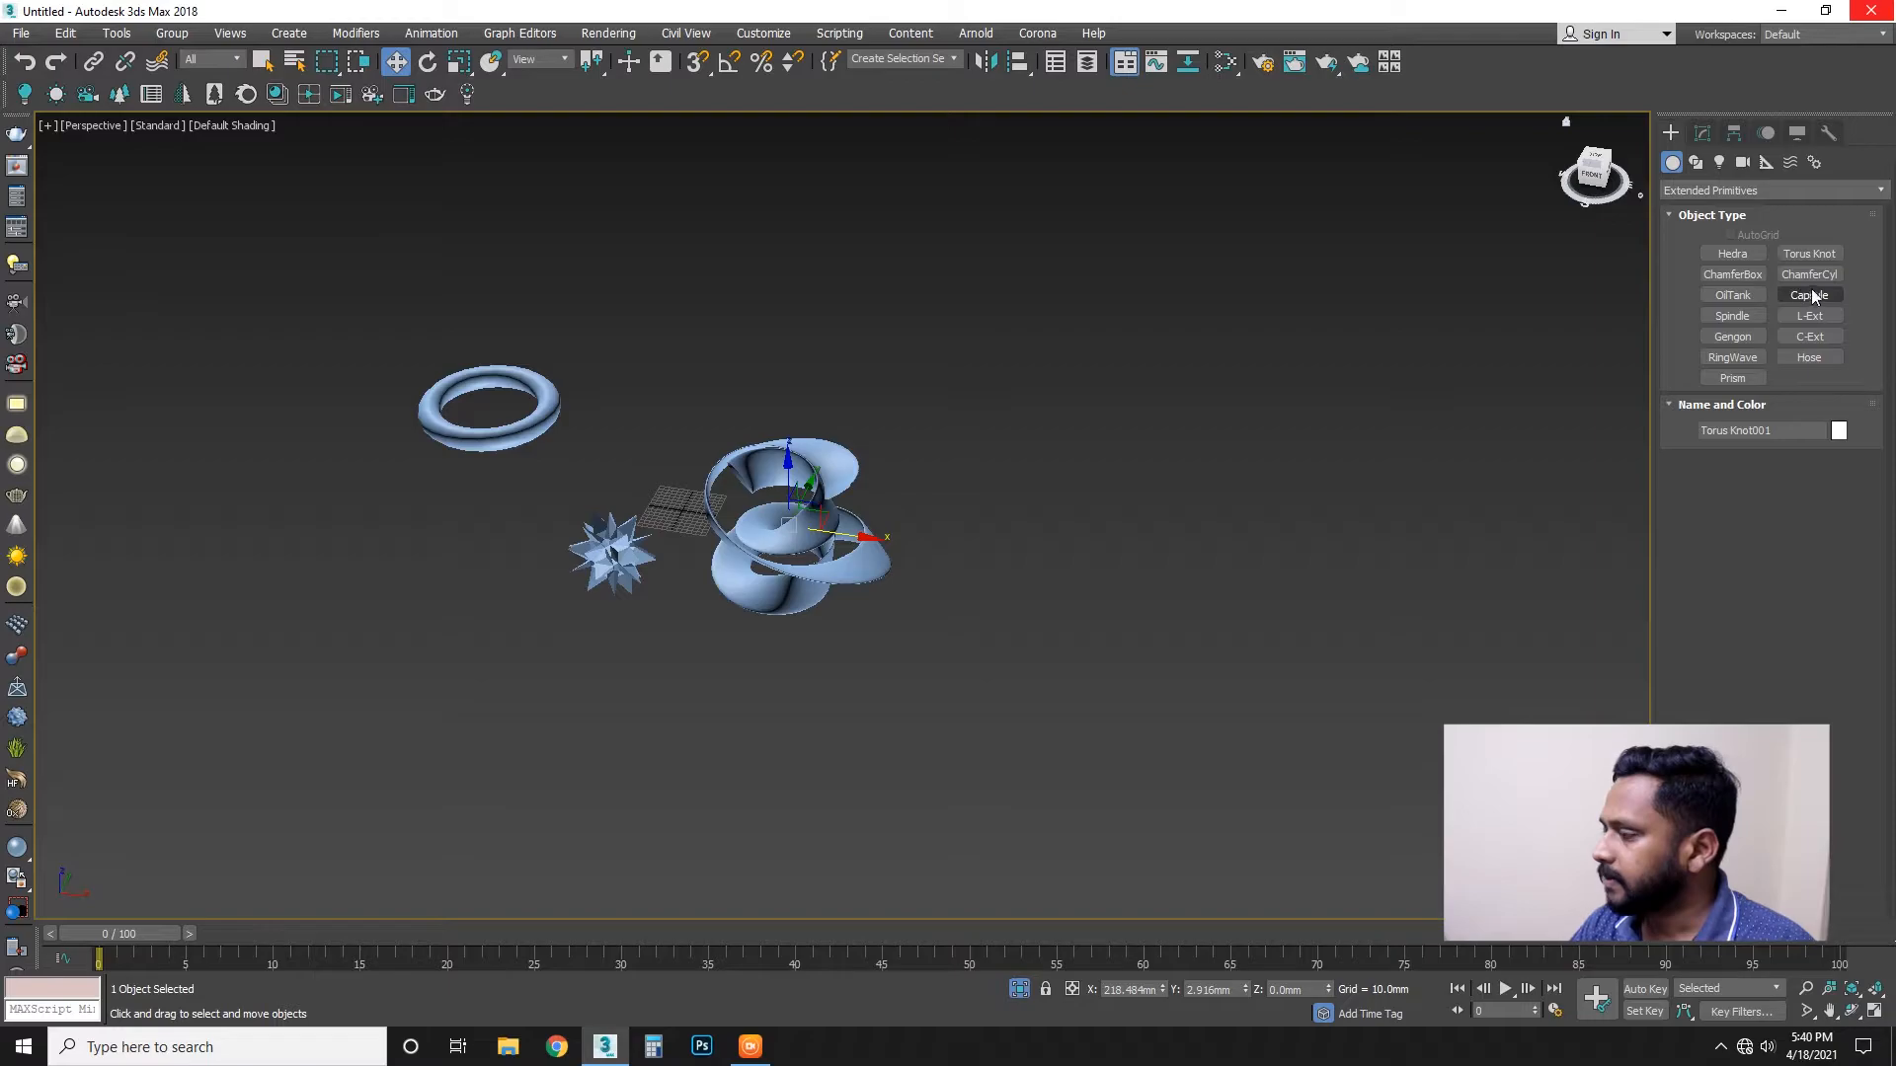
{"action": "left_click", "coordinate": [1743, 281]}
{"action": "middle_click_drag", "start_coordinate": [1172, 554], "coordinate": [897, 575]}
{"action": "left_click_drag", "start_coordinate": [810, 524], "coordinate": [1109, 690]}
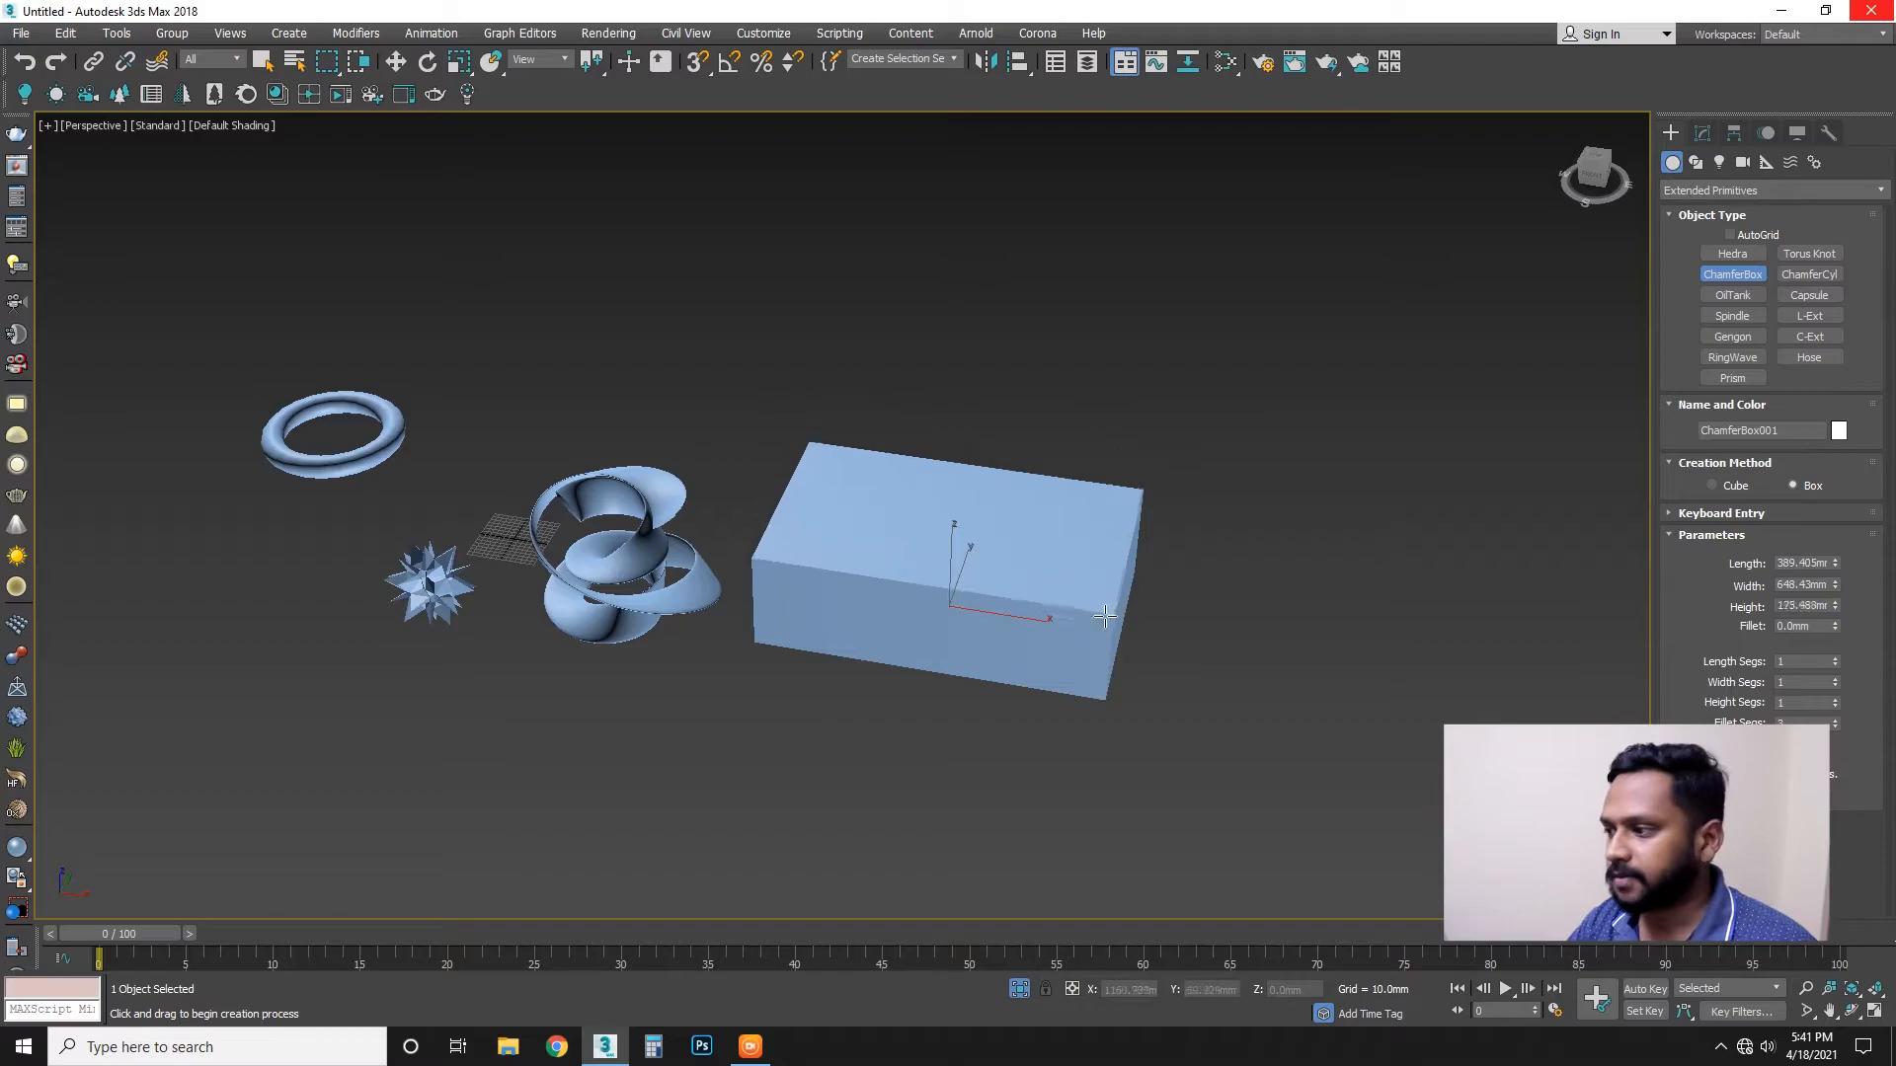
{"action": "left_click", "coordinate": [1150, 607]}
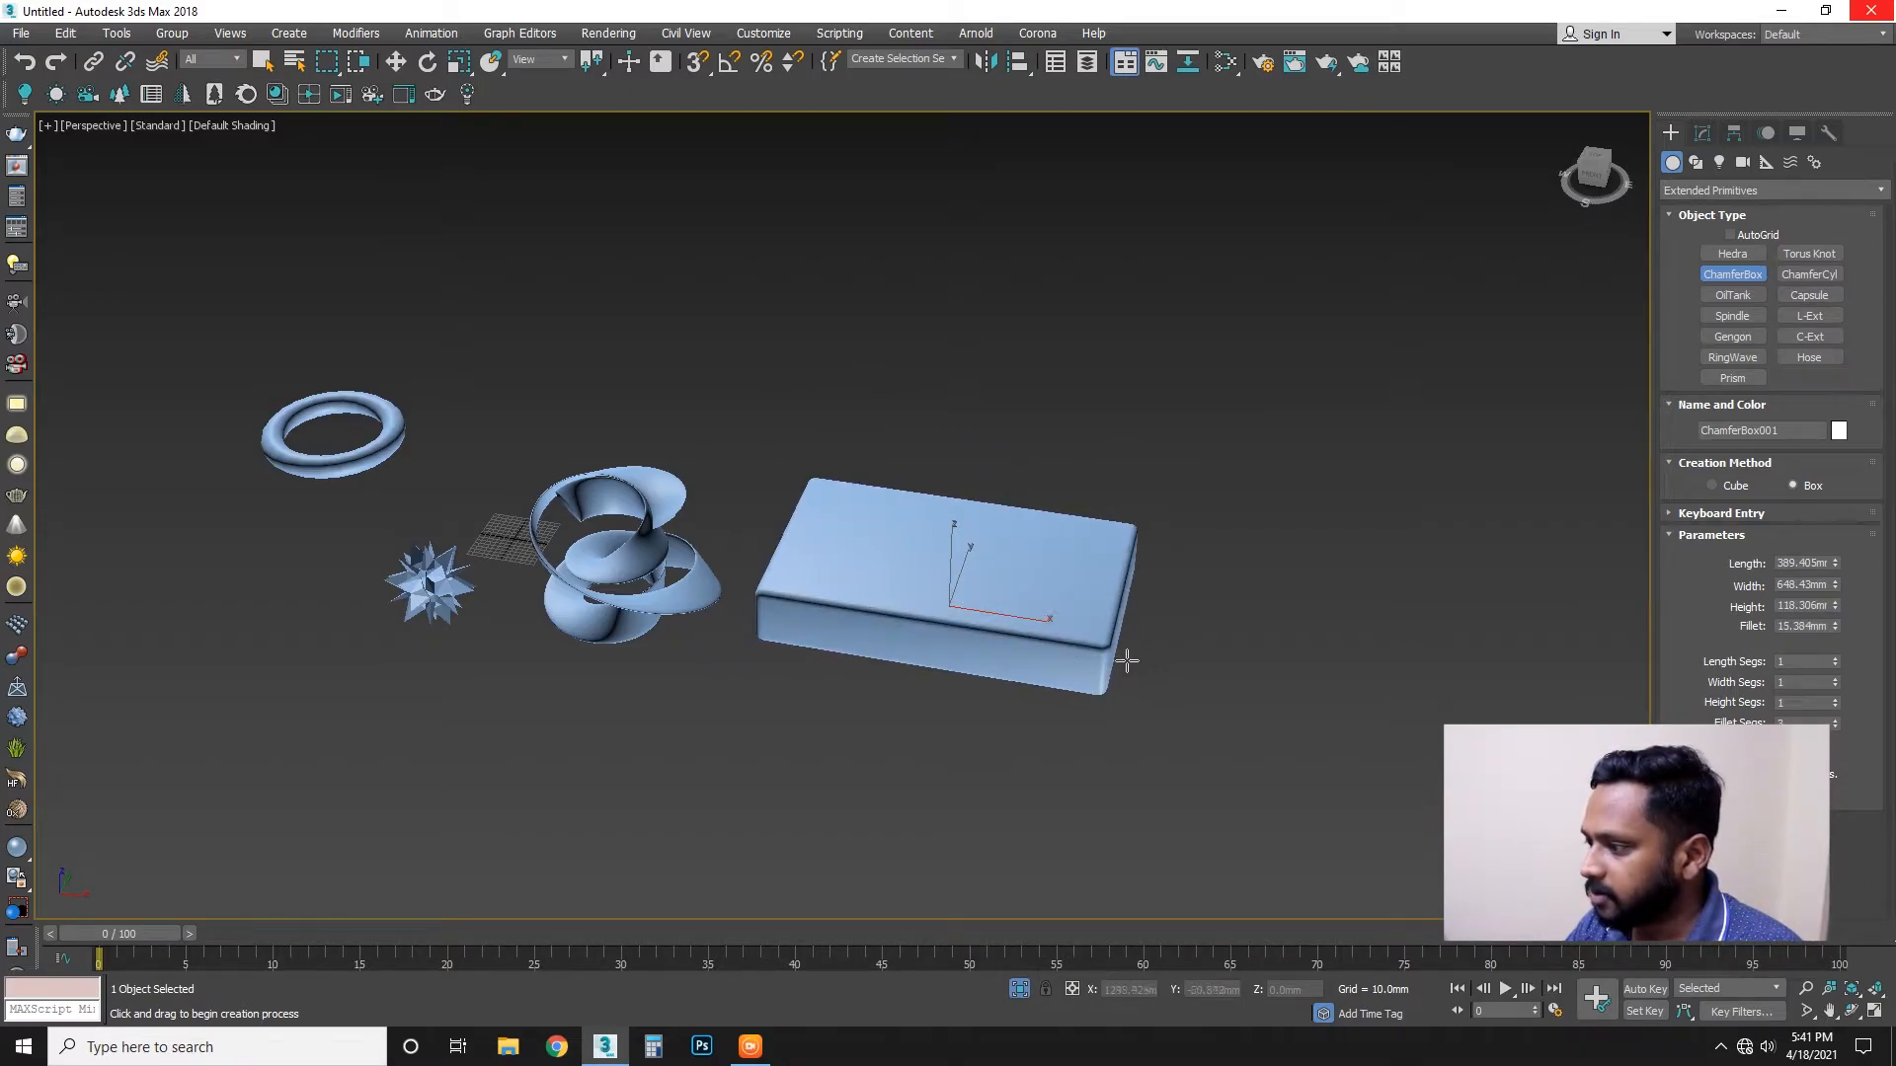
Set the chamfer box to length 428.345 mm, width 674.367 mm, fillet 11.076 mm and 27 length segments, and show edged faces.
{"action": "scroll", "coordinate": [1151, 656], "scroll_direction": "up", "scroll_amount": 10}
{"action": "scroll", "coordinate": [1172, 647], "scroll_direction": "down", "scroll_amount": 8}
{"action": "middle_click_drag", "start_coordinate": [1292, 735], "coordinate": [1208, 699], "text": "alt"}
{"action": "left_click_drag", "start_coordinate": [1834, 563], "coordinate": [1835, 636]}
{"action": "key", "text": "F3"}
{"action": "key", "text": "F3"}
{"action": "key", "text": "F3"}
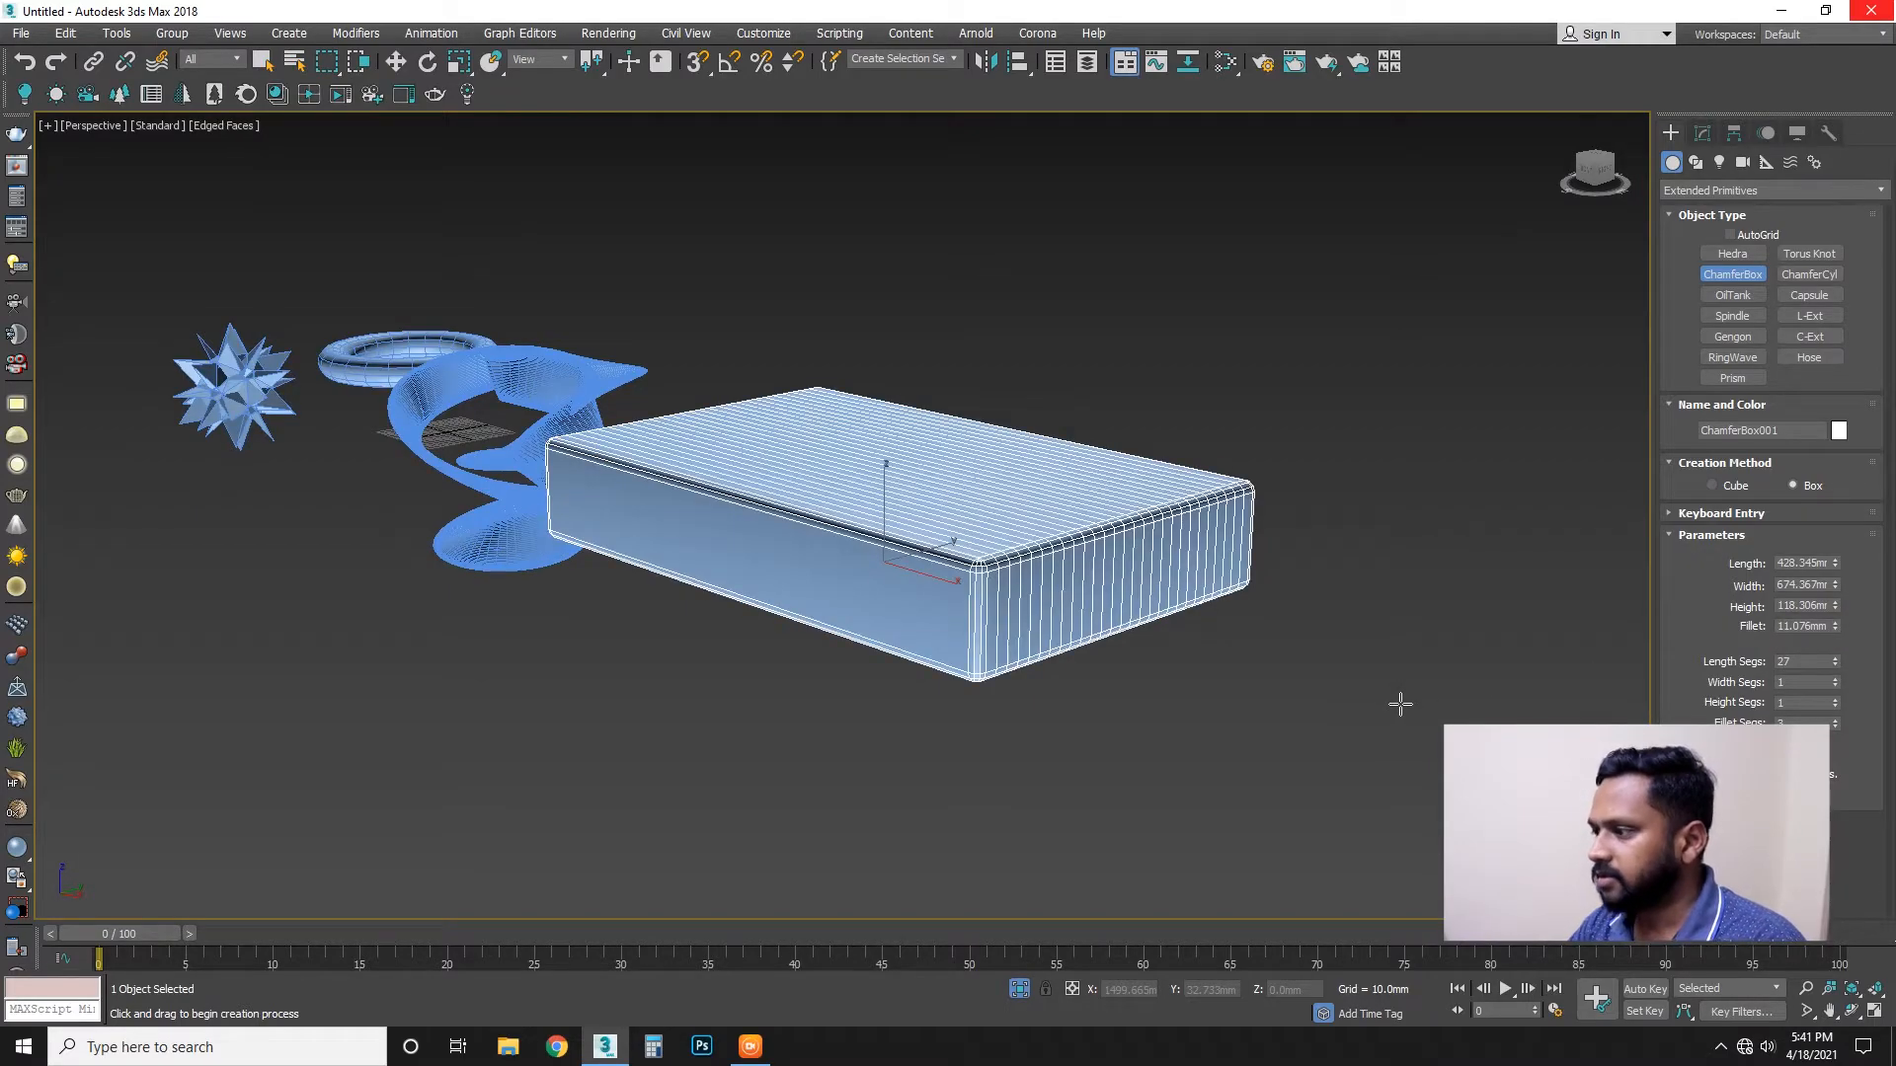
Try 13 length segments on the chamfer box and return it to 1 length segment in the edged-faces display.
{"action": "left_click_drag", "start_coordinate": [1837, 667], "coordinate": [1838, 672]}
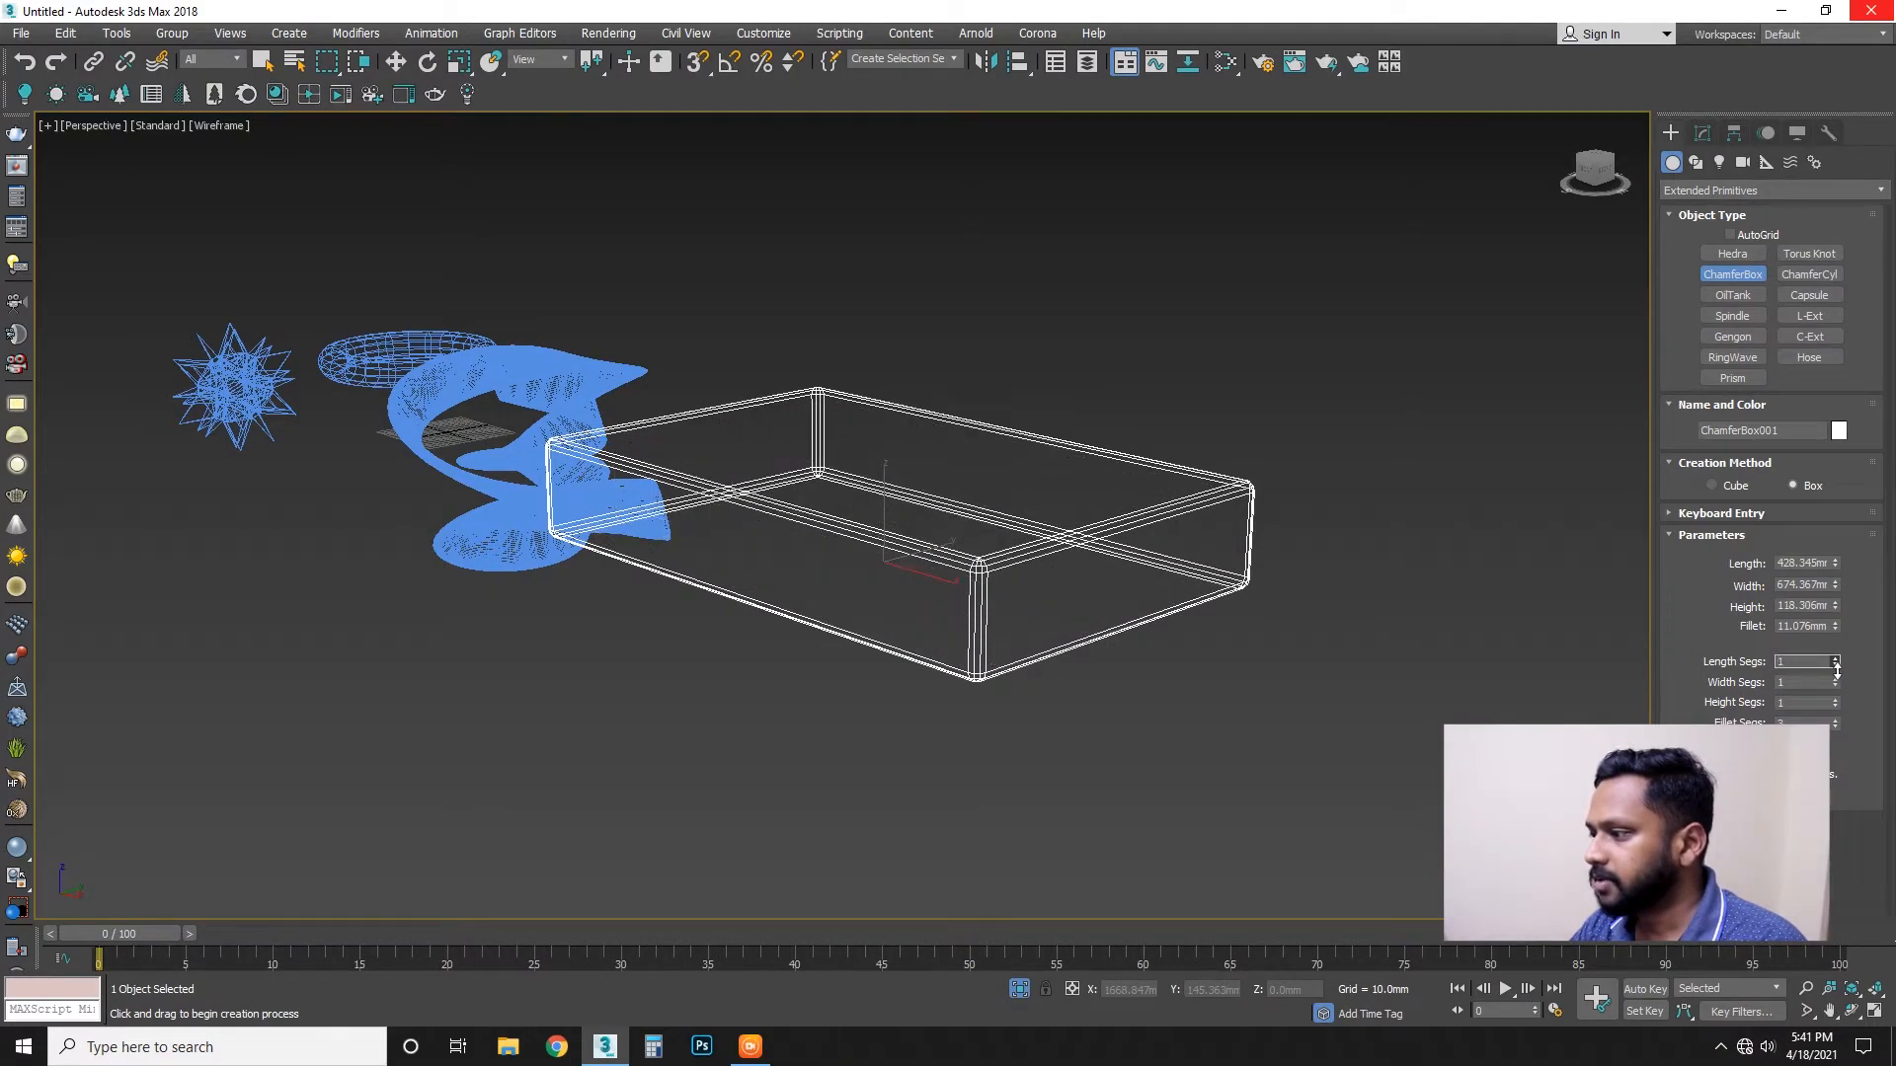
{"action": "key", "text": "F3"}
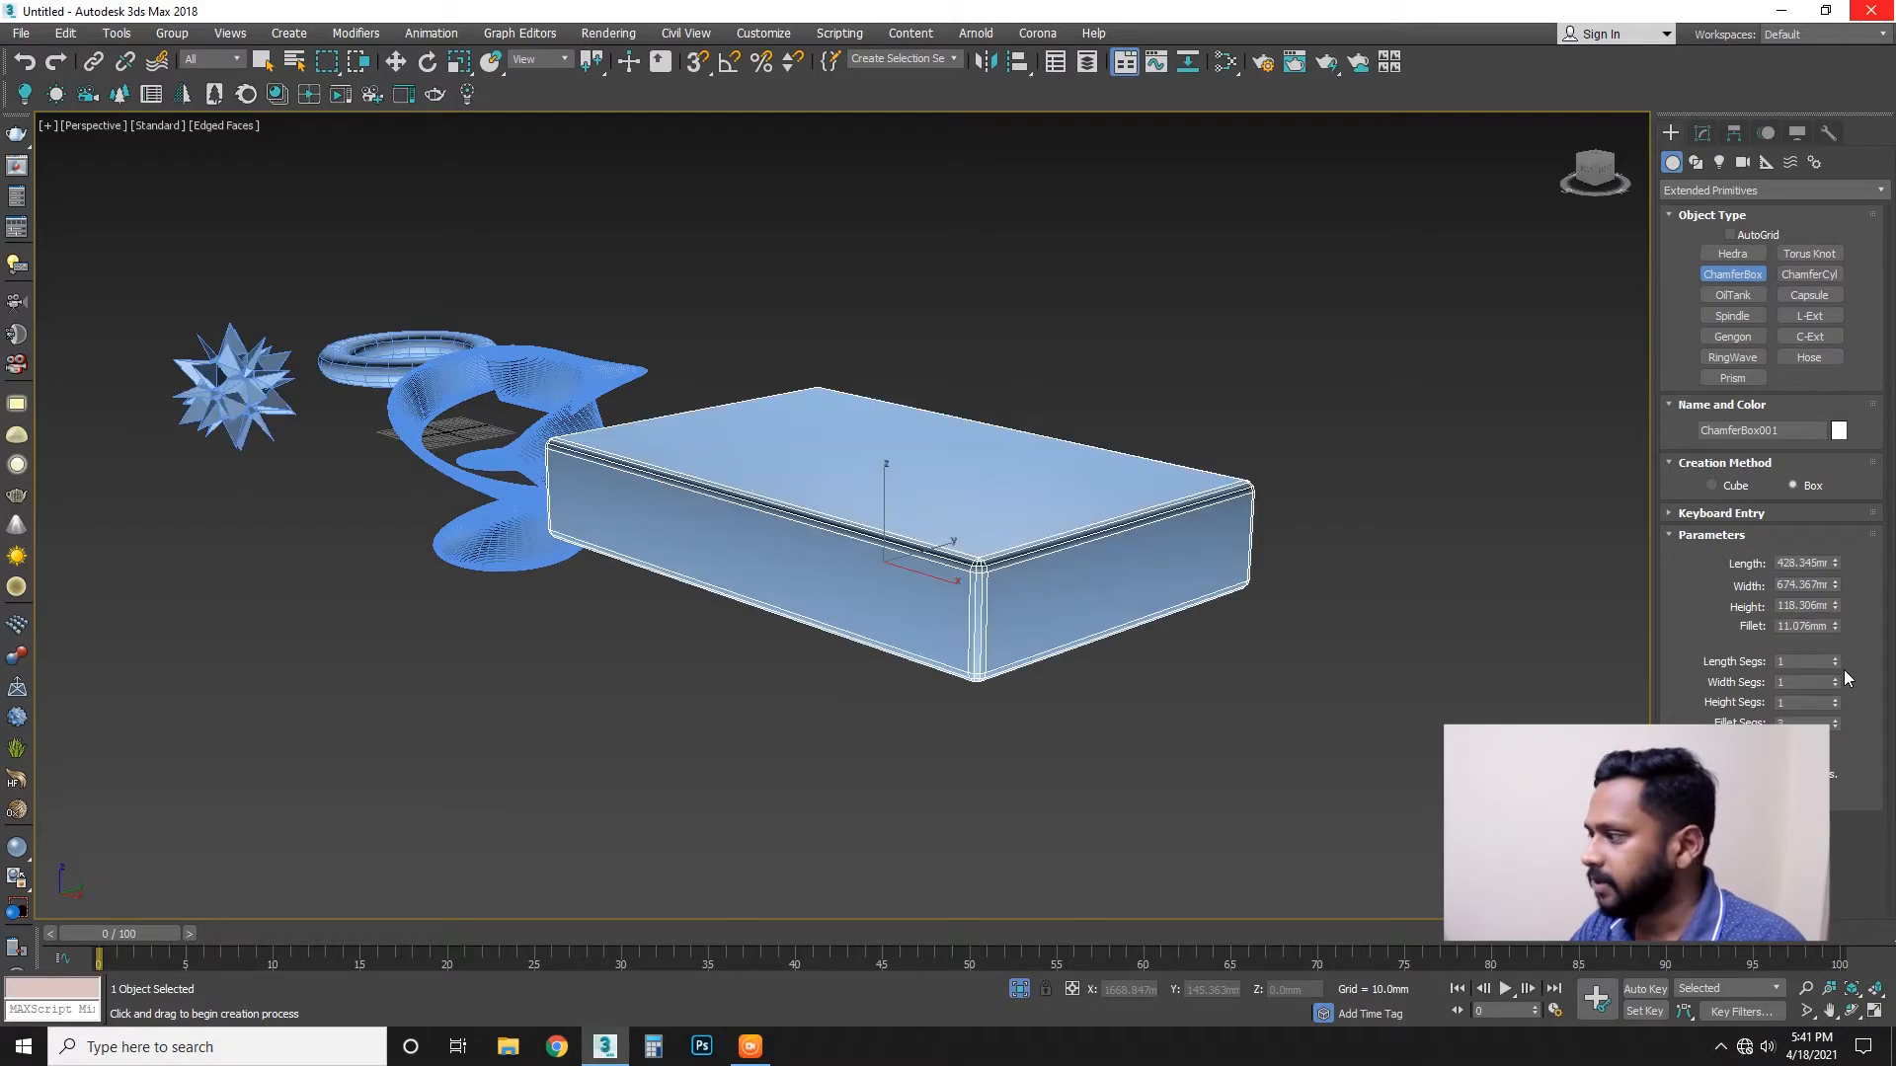
{"action": "left_click_drag", "start_coordinate": [1840, 670], "coordinate": [1827, 651]}
{"action": "middle_click_drag", "start_coordinate": [1162, 690], "coordinate": [1188, 703], "text": "alt"}
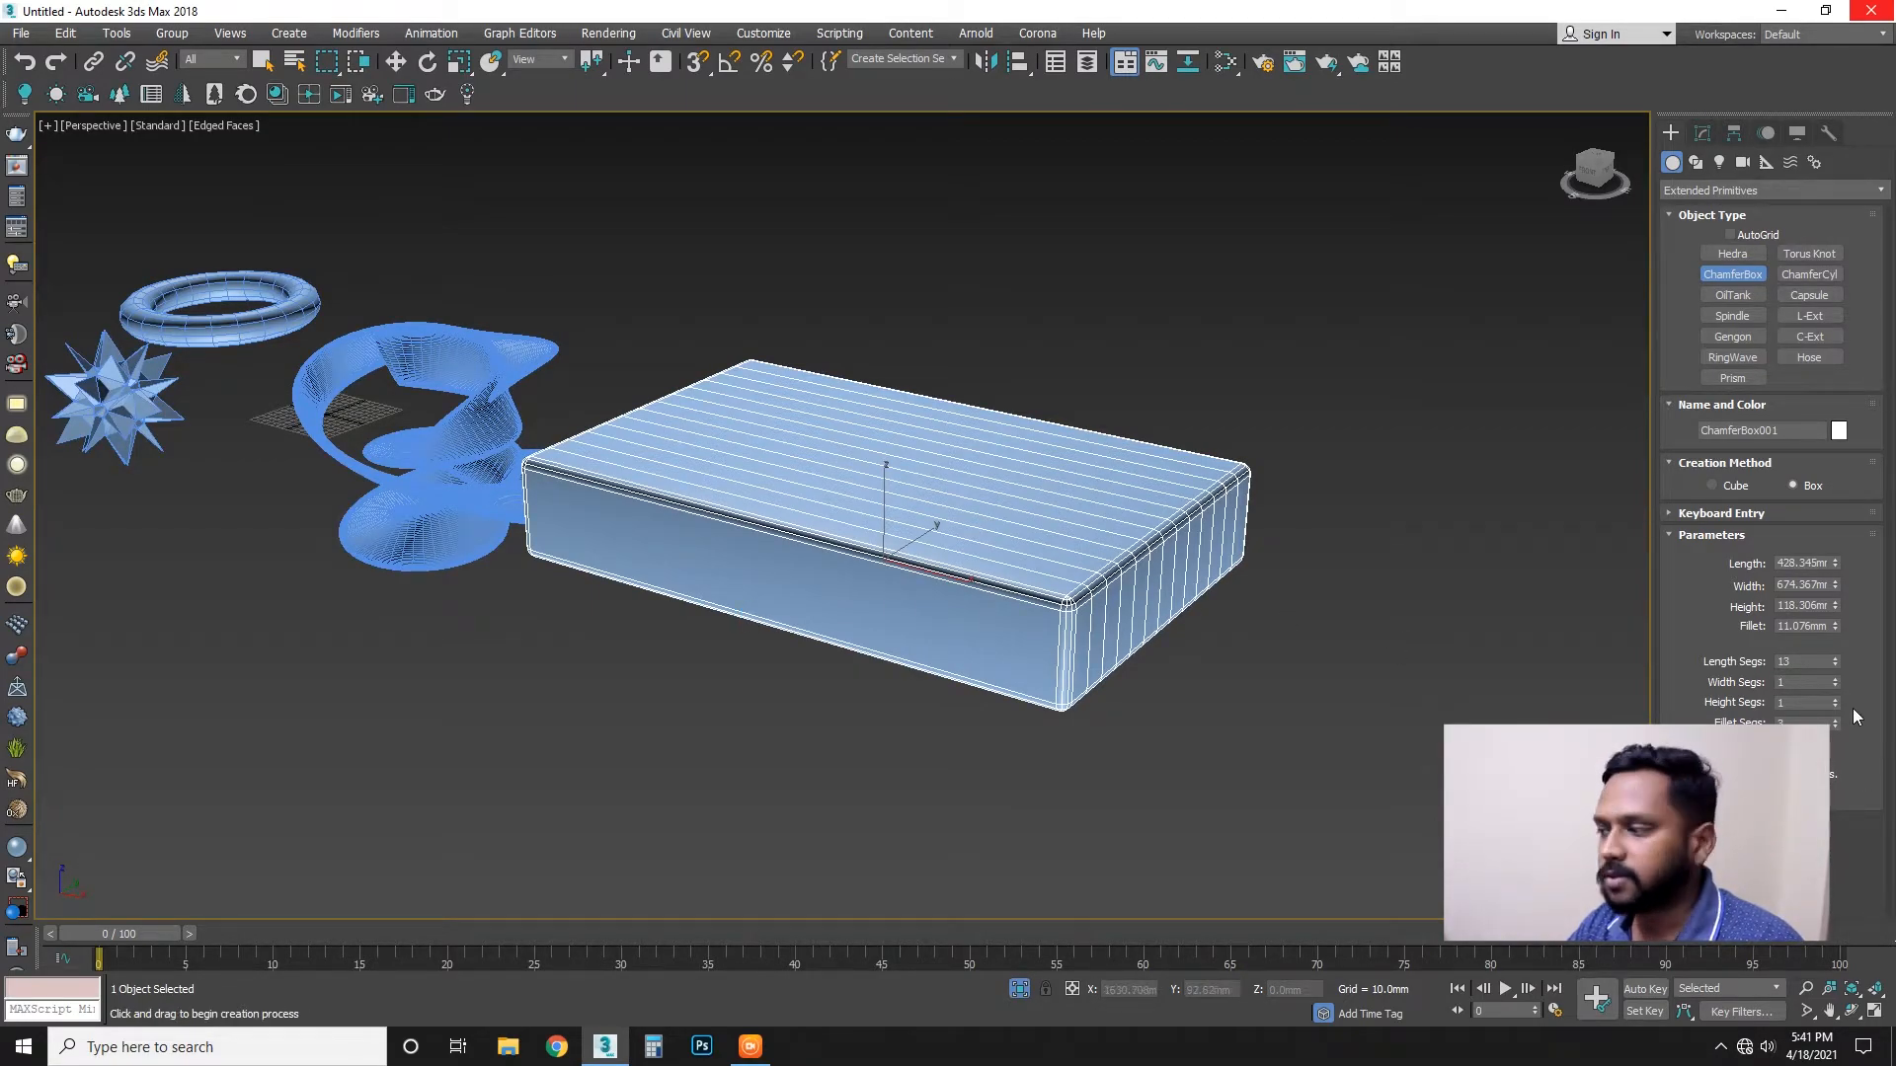
{"action": "left_click_drag", "start_coordinate": [1835, 664], "coordinate": [1833, 727]}
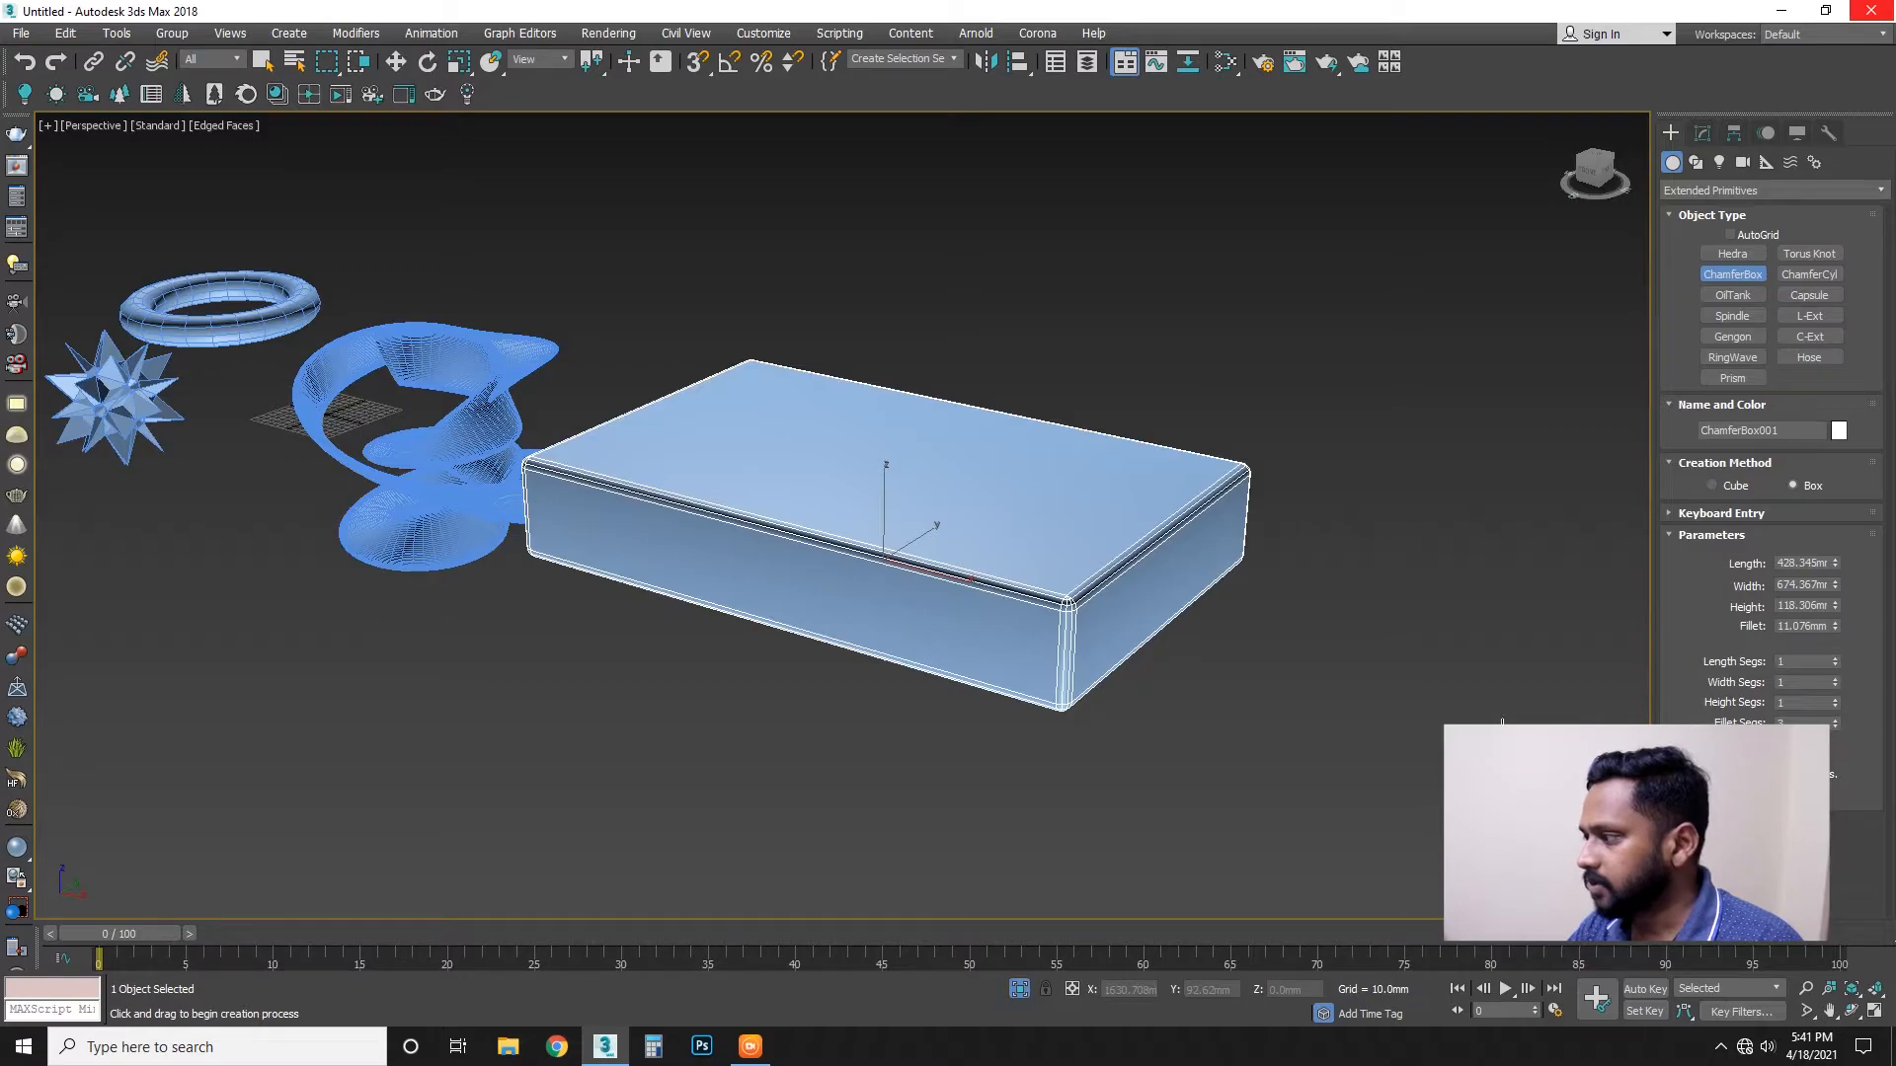
Reduce the chamfer box's fillet segments to 1.
{"action": "scroll", "coordinate": [1083, 620], "scroll_direction": "up", "scroll_amount": 6}
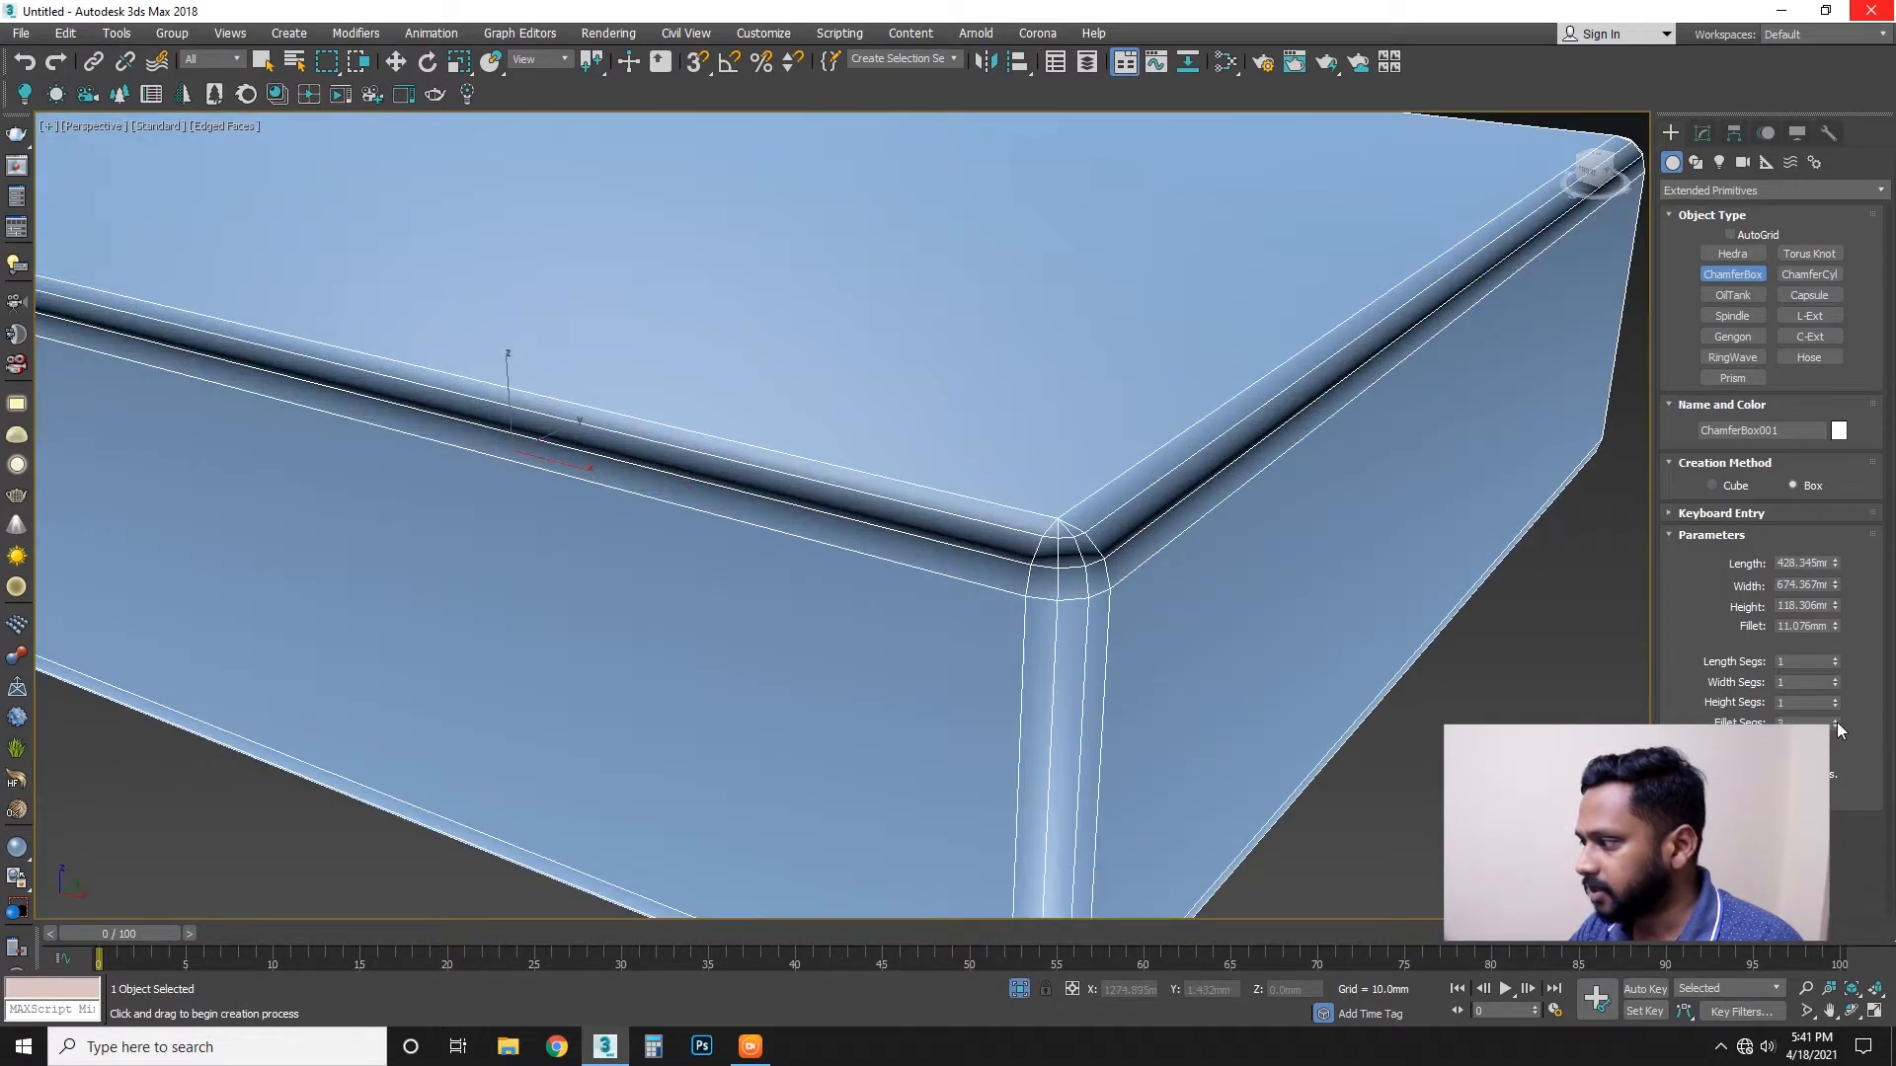
{"action": "left_click_drag", "start_coordinate": [1837, 724], "coordinate": [1837, 752]}
{"action": "scroll", "coordinate": [1165, 617], "scroll_direction": "down", "scroll_amount": 5}
{"action": "middle_click_drag", "start_coordinate": [1218, 674], "coordinate": [1292, 640], "text": "alt"}
{"action": "scroll", "coordinate": [1291, 639], "scroll_direction": "down", "scroll_amount": 3}
{"action": "scroll", "coordinate": [1382, 699], "scroll_direction": "down", "scroll_amount": 5}
{"action": "middle_click_drag", "start_coordinate": [1380, 709], "coordinate": [1375, 718], "text": "alt"}
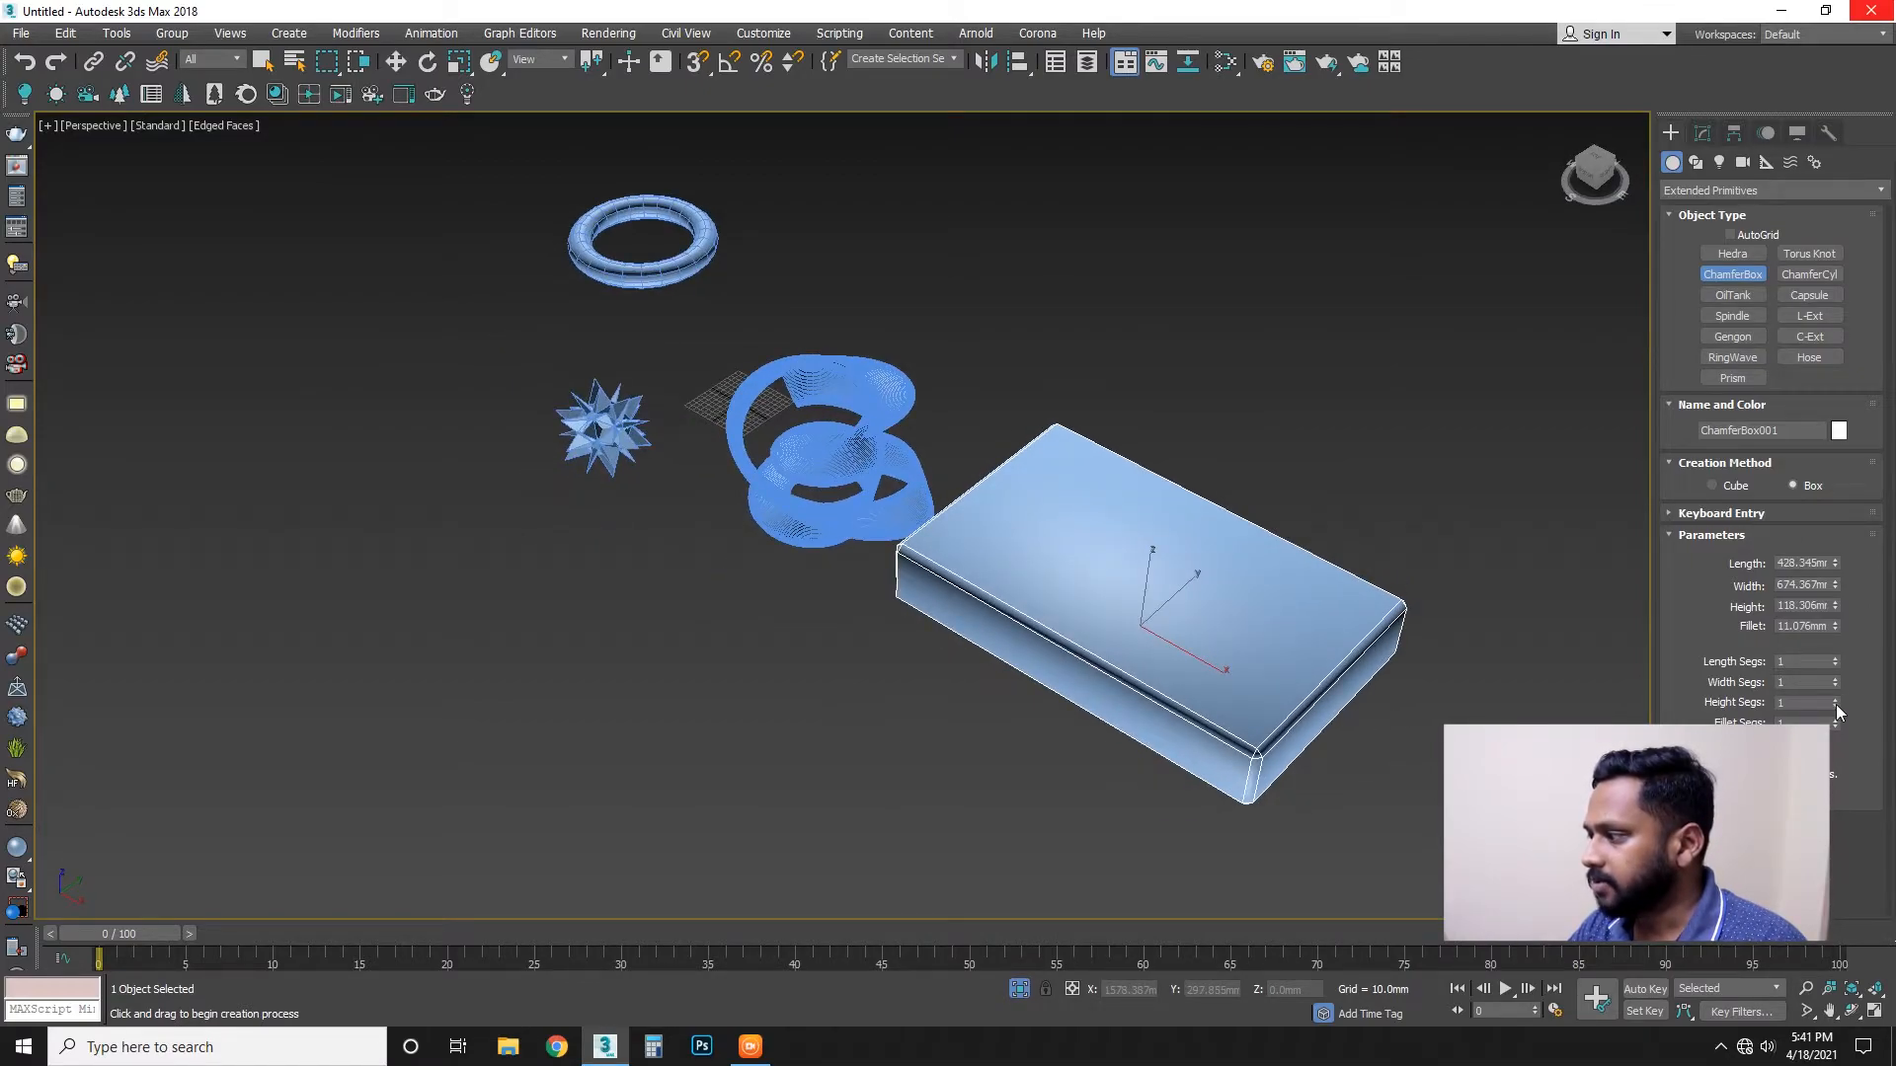
Increase the chamfer box's fillet segments, check the fillet in wireframe, and return to shading without edged faces.
{"action": "left_click_drag", "start_coordinate": [1834, 721], "coordinate": [1835, 714]}
{"action": "scroll", "coordinate": [1382, 760], "scroll_direction": "up", "scroll_amount": 5}
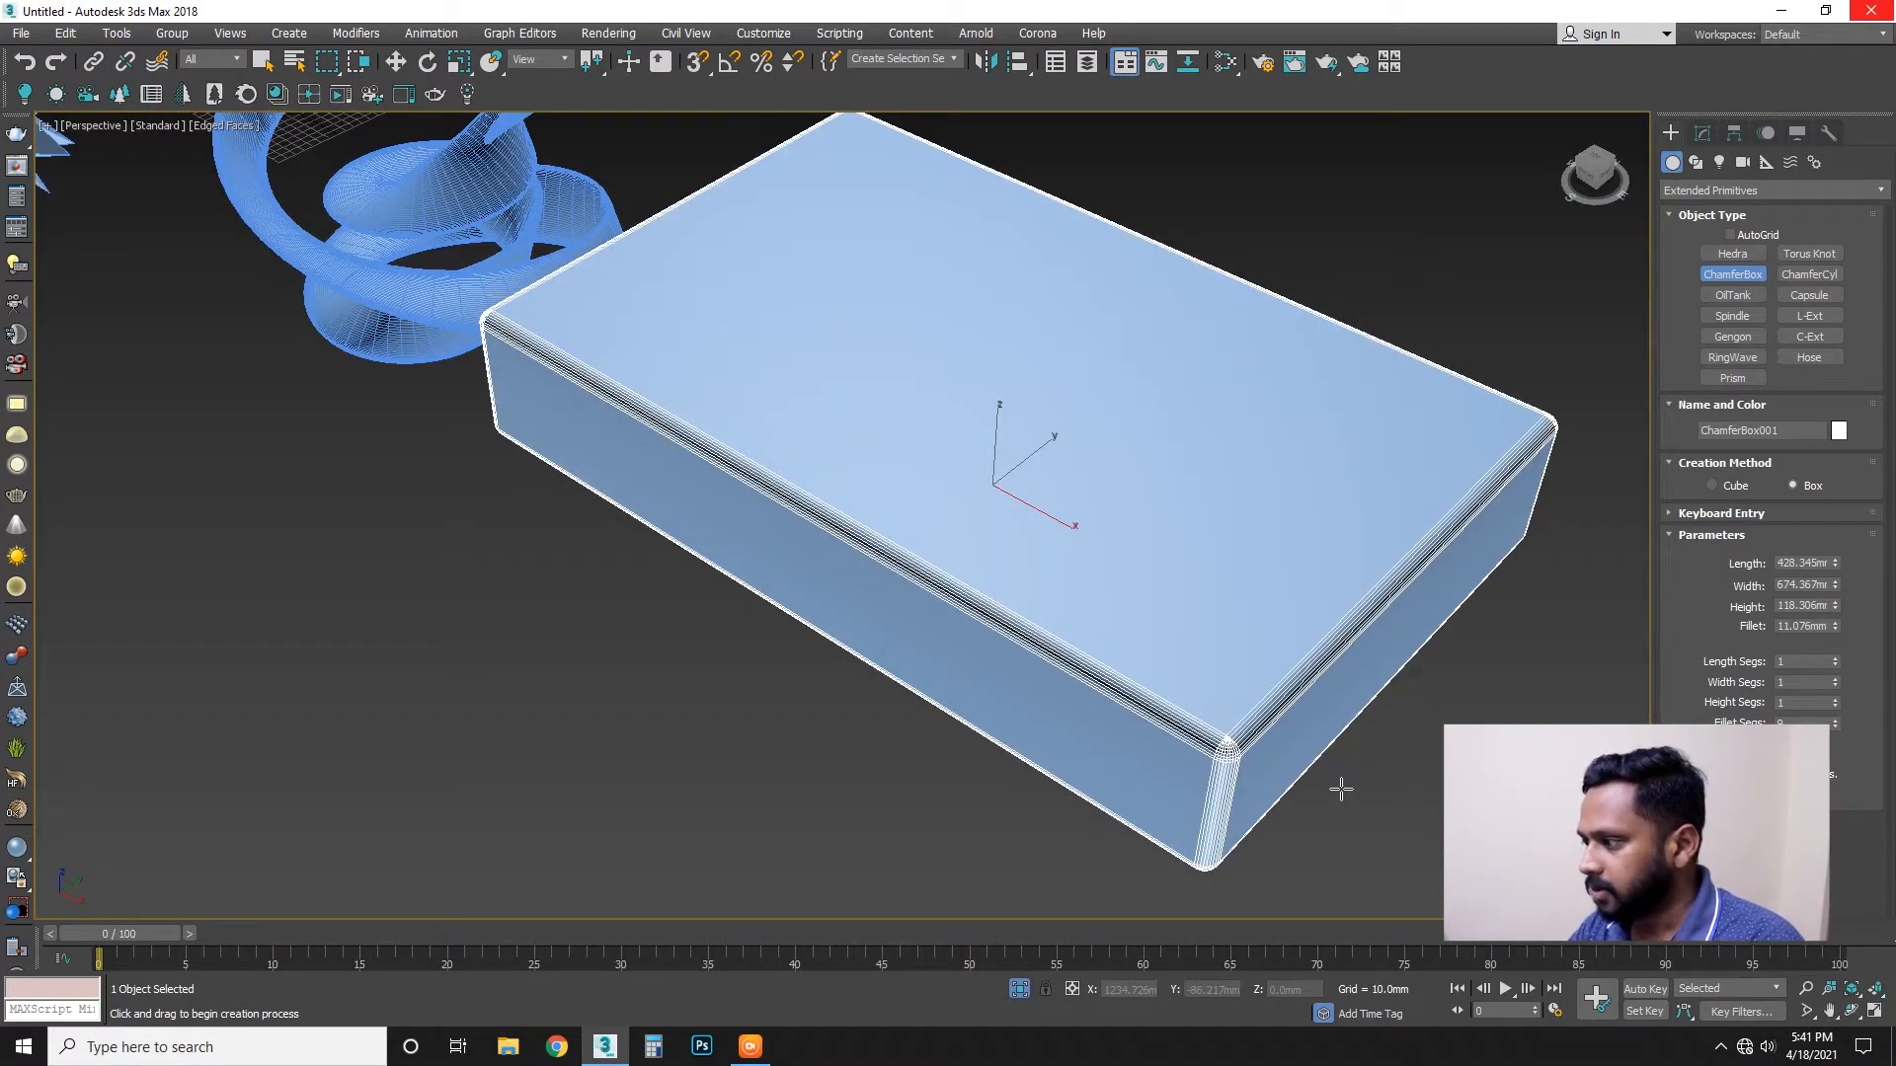
{"action": "key", "text": "F3"}
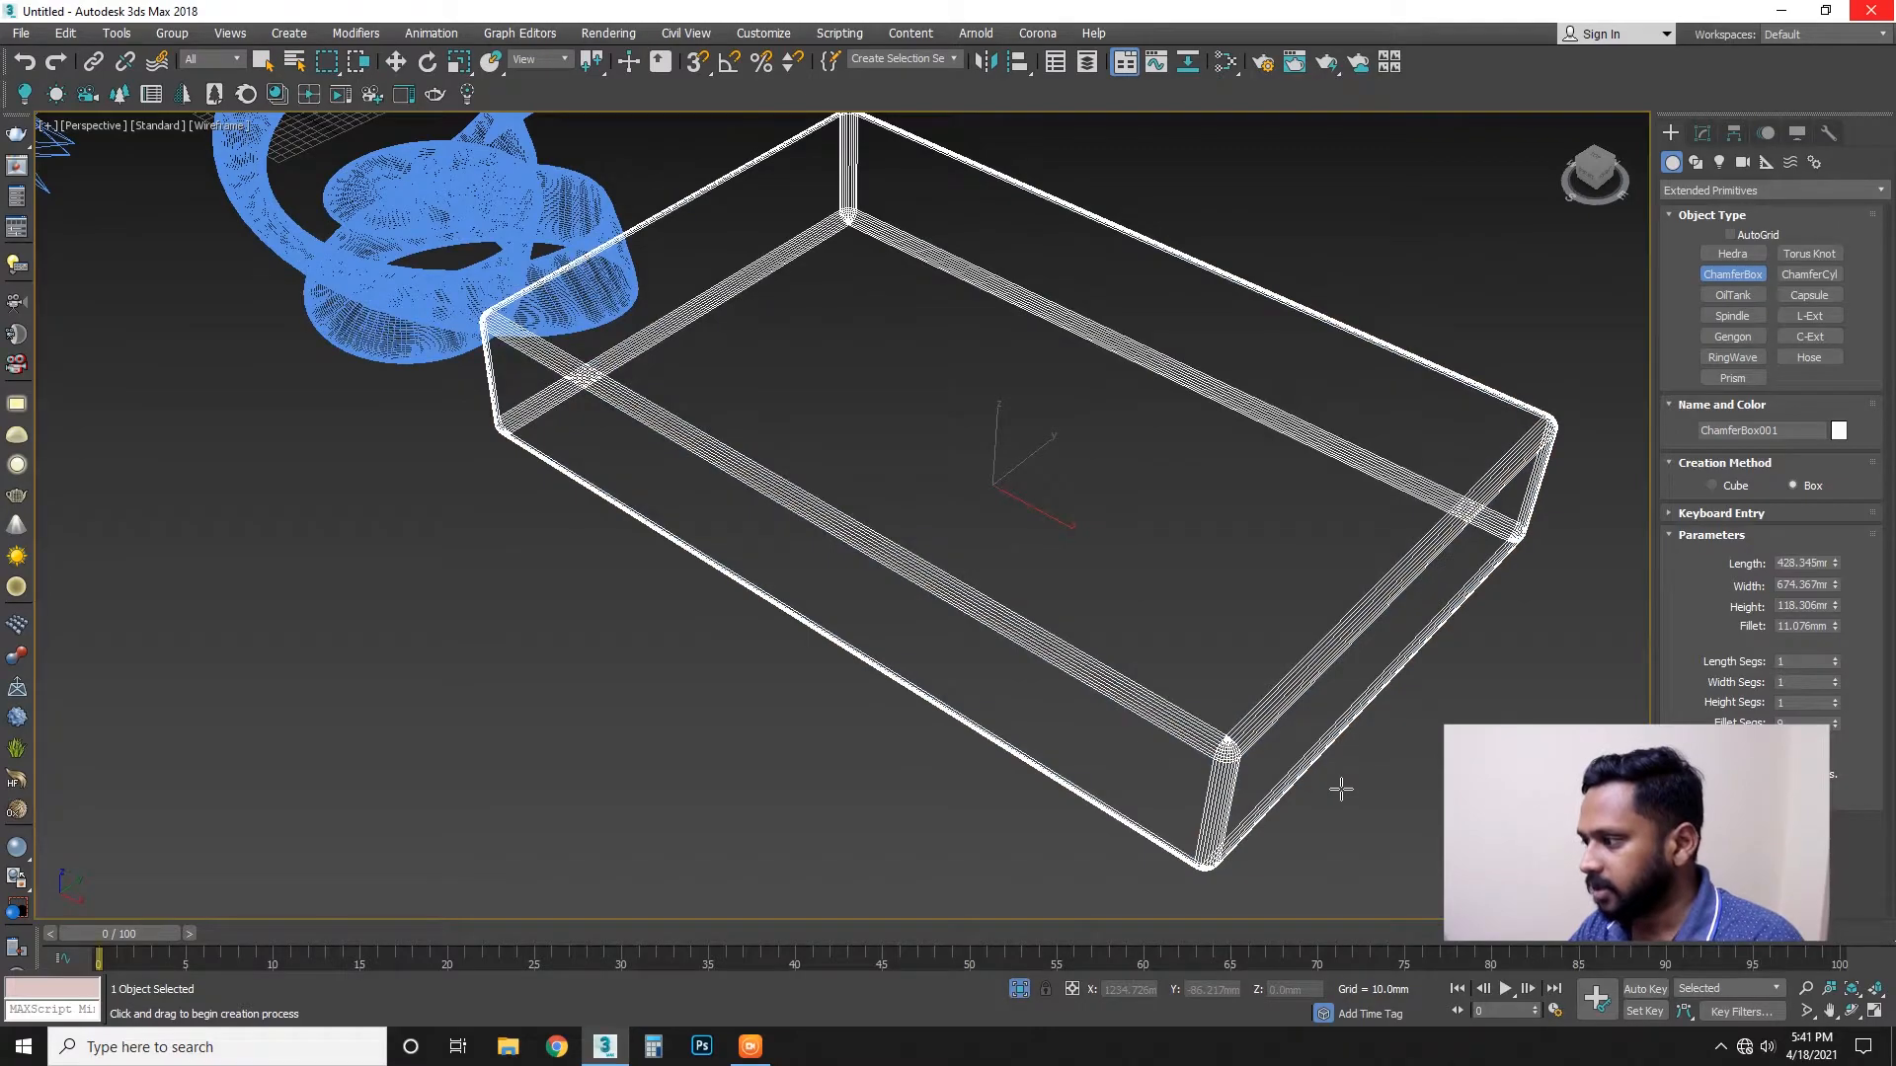
{"action": "key", "text": "F3"}
{"action": "key", "text": "F4"}
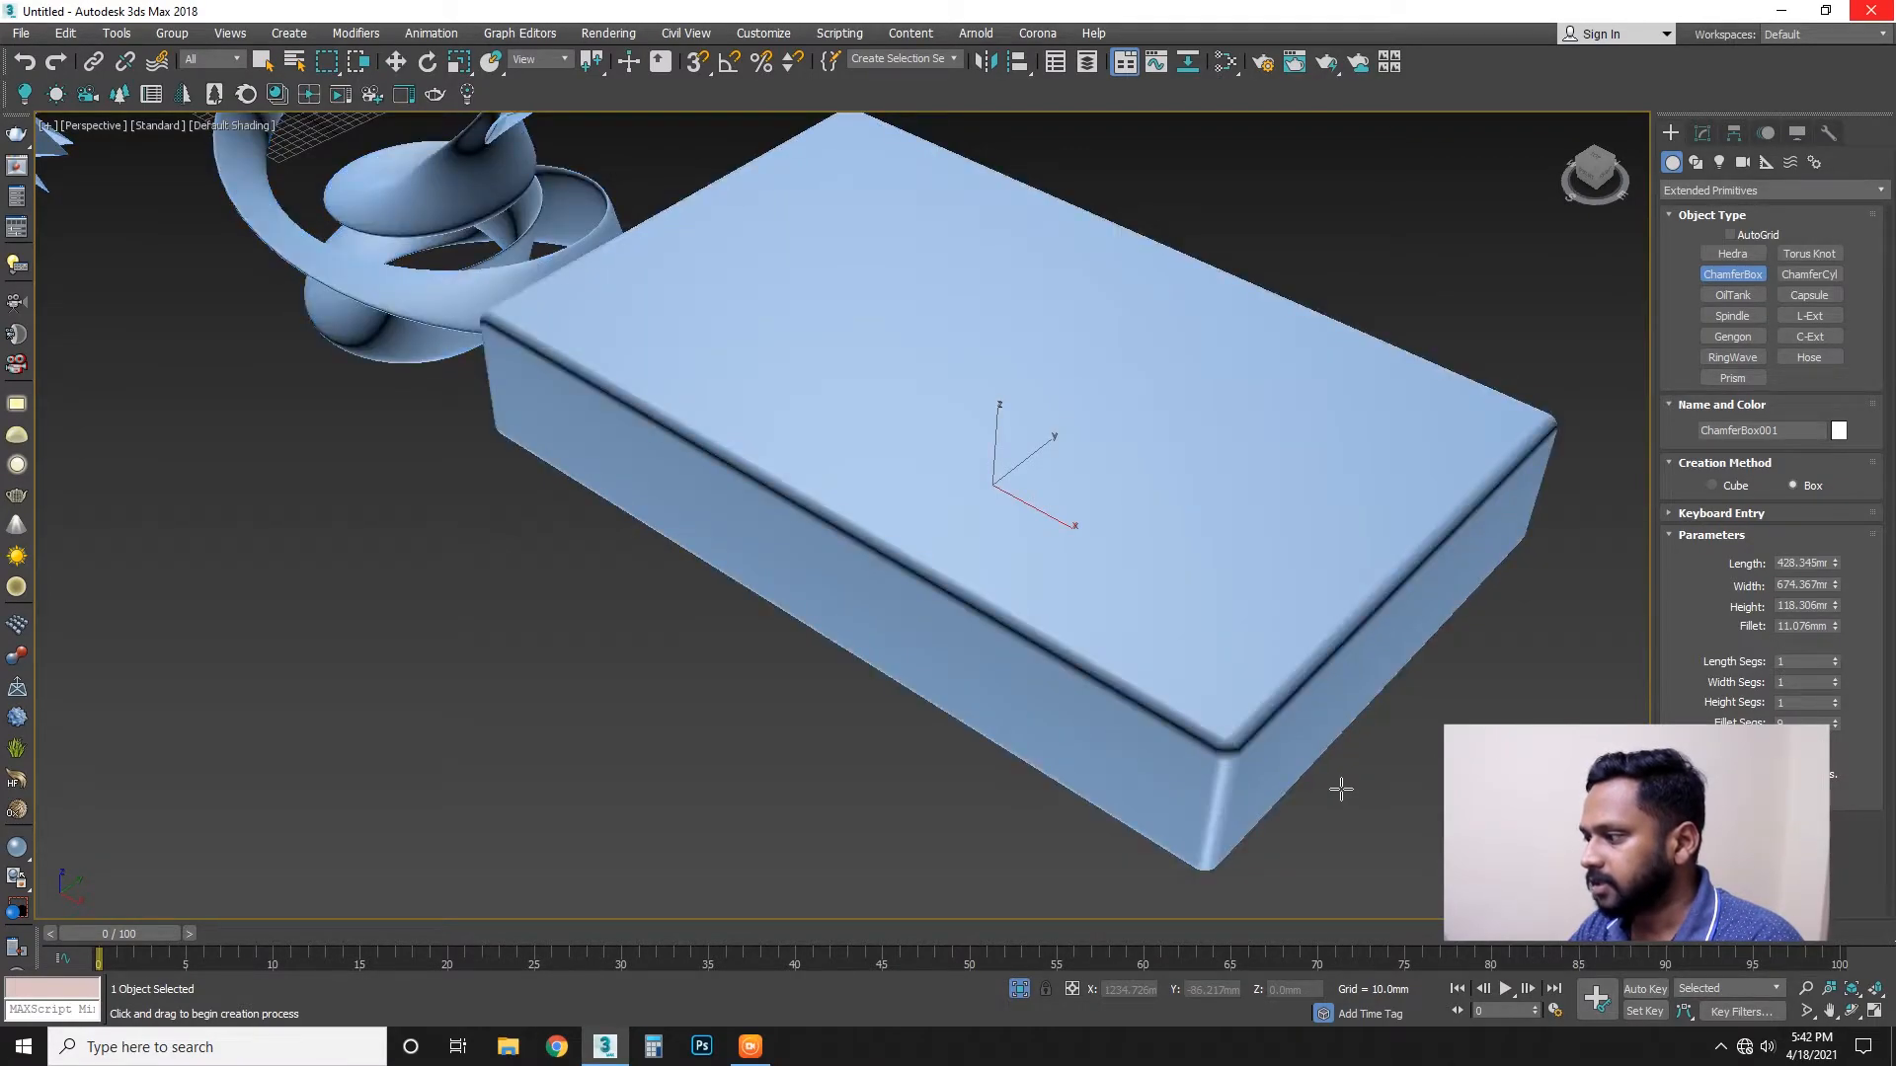
{"action": "scroll", "coordinate": [1340, 788], "scroll_direction": "down", "scroll_amount": 4}
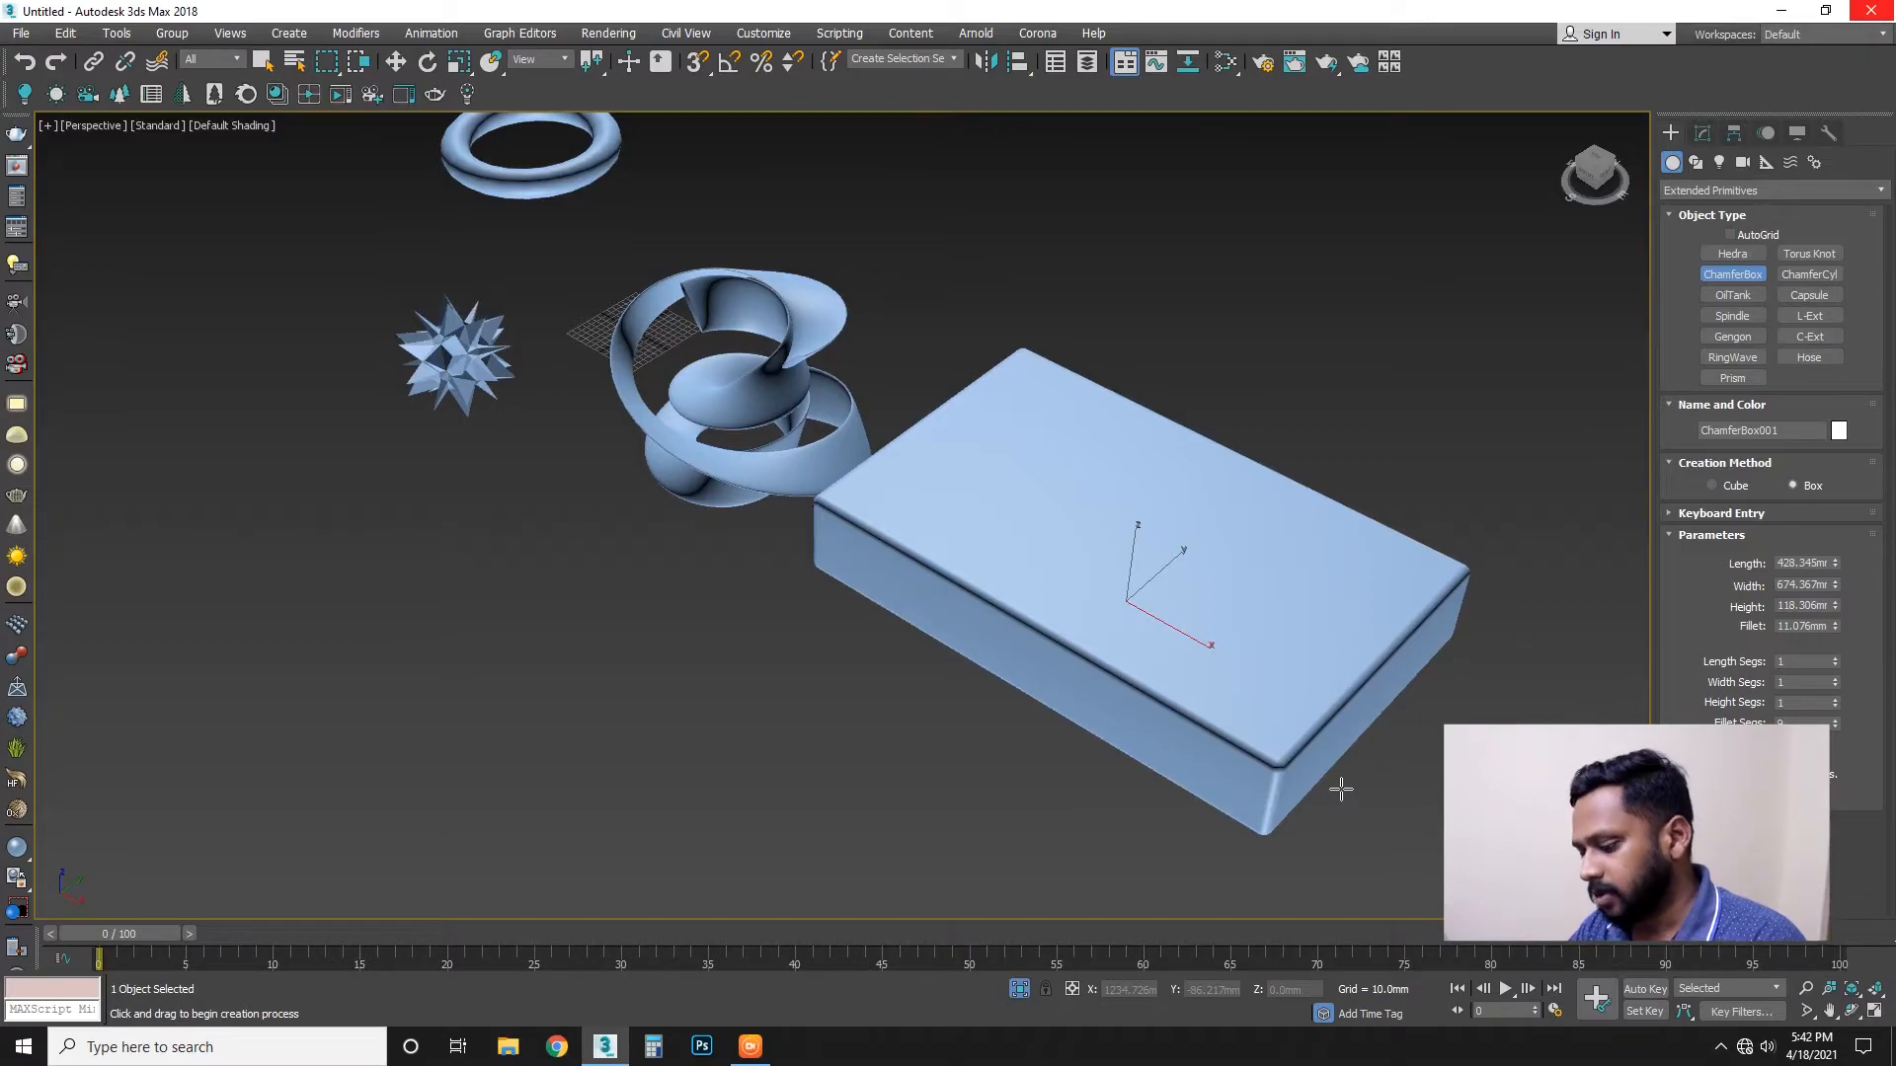
Examine the chamfer box's filleted edges in wireframe and in shaded display.
{"action": "key", "text": "F3"}
{"action": "key", "text": "F3"}
{"action": "key", "text": "F3"}
{"action": "mouse_move", "coordinate": [1341, 789]}
{"action": "middle_mouse_down", "text": "alt"}
{"action": "mouse_move", "coordinate": [1358, 745]}
{"action": "mouse_move", "coordinate": [1531, 755]}
{"action": "middle_mouse_up", "text": "alt"}
{"action": "scroll", "coordinate": [1249, 749], "scroll_direction": "down", "scroll_amount": 2}
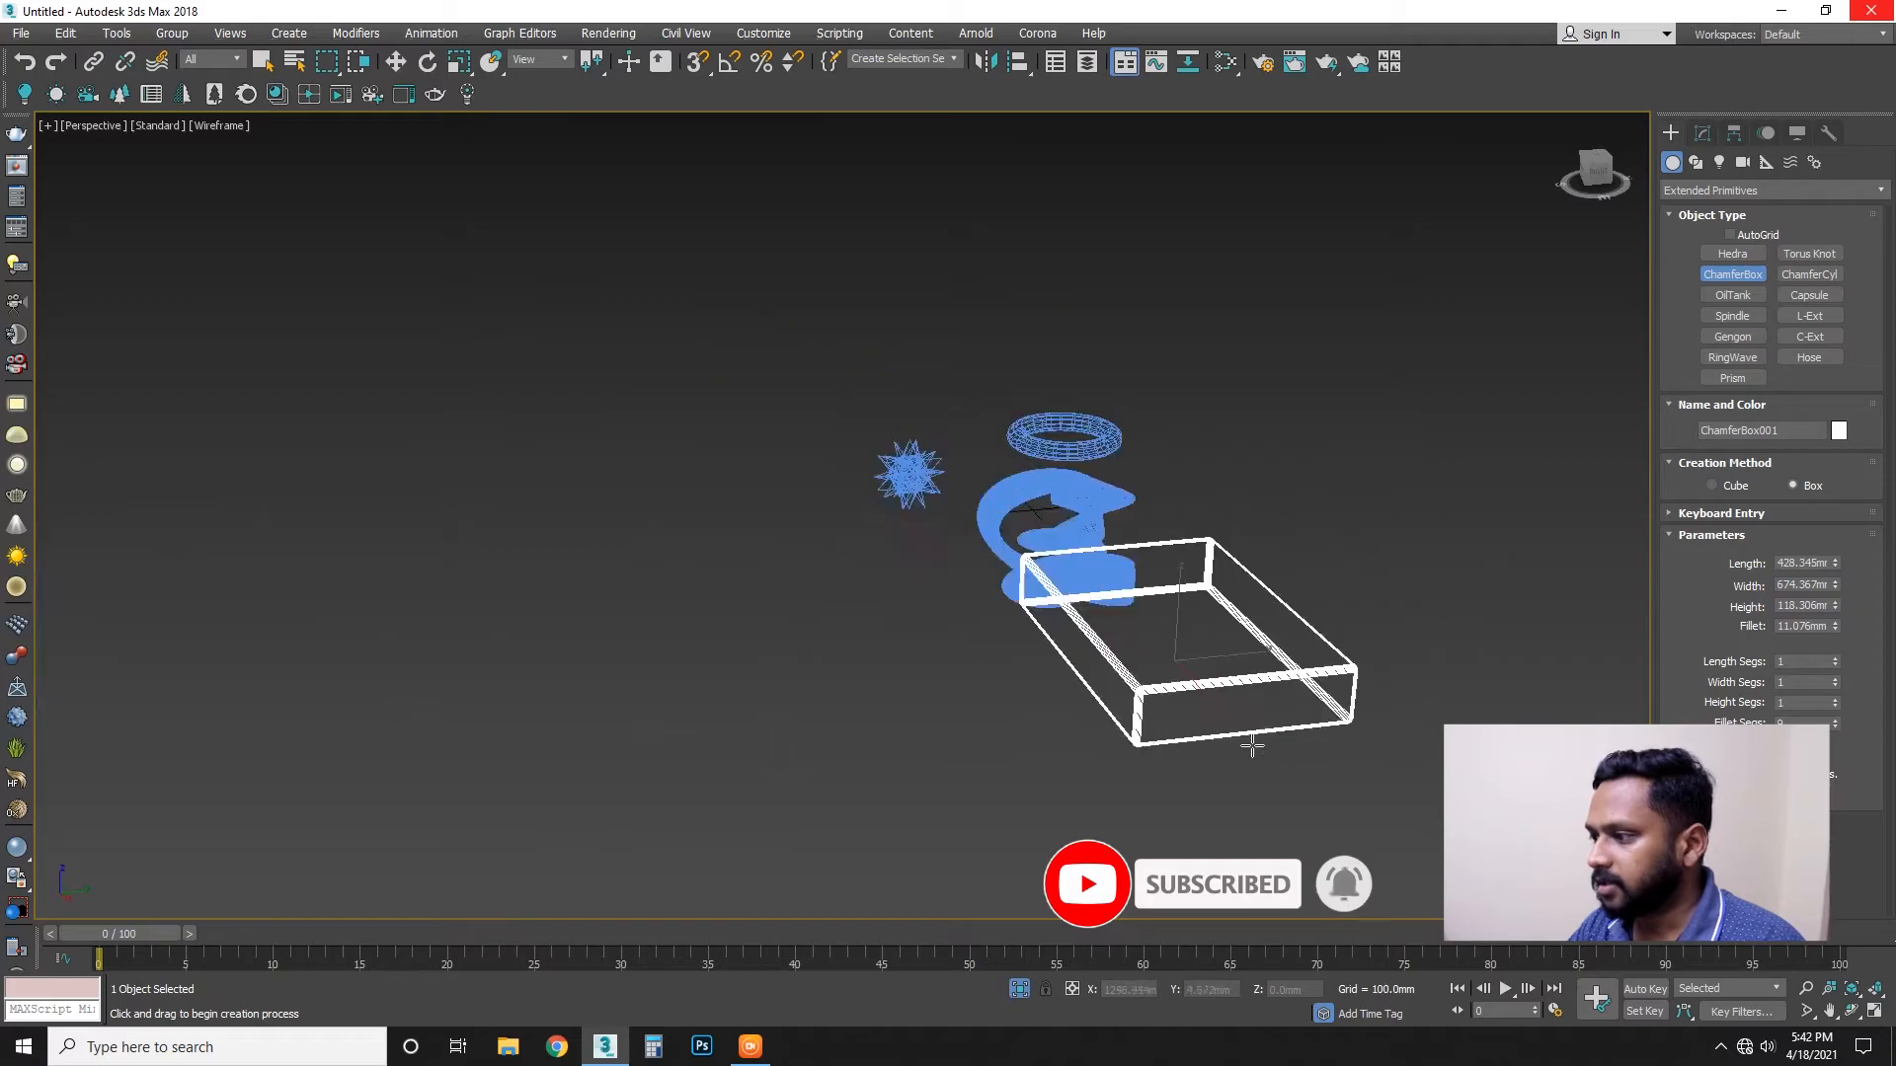
{"action": "scroll", "coordinate": [1176, 702], "scroll_direction": "up", "scroll_amount": 6}
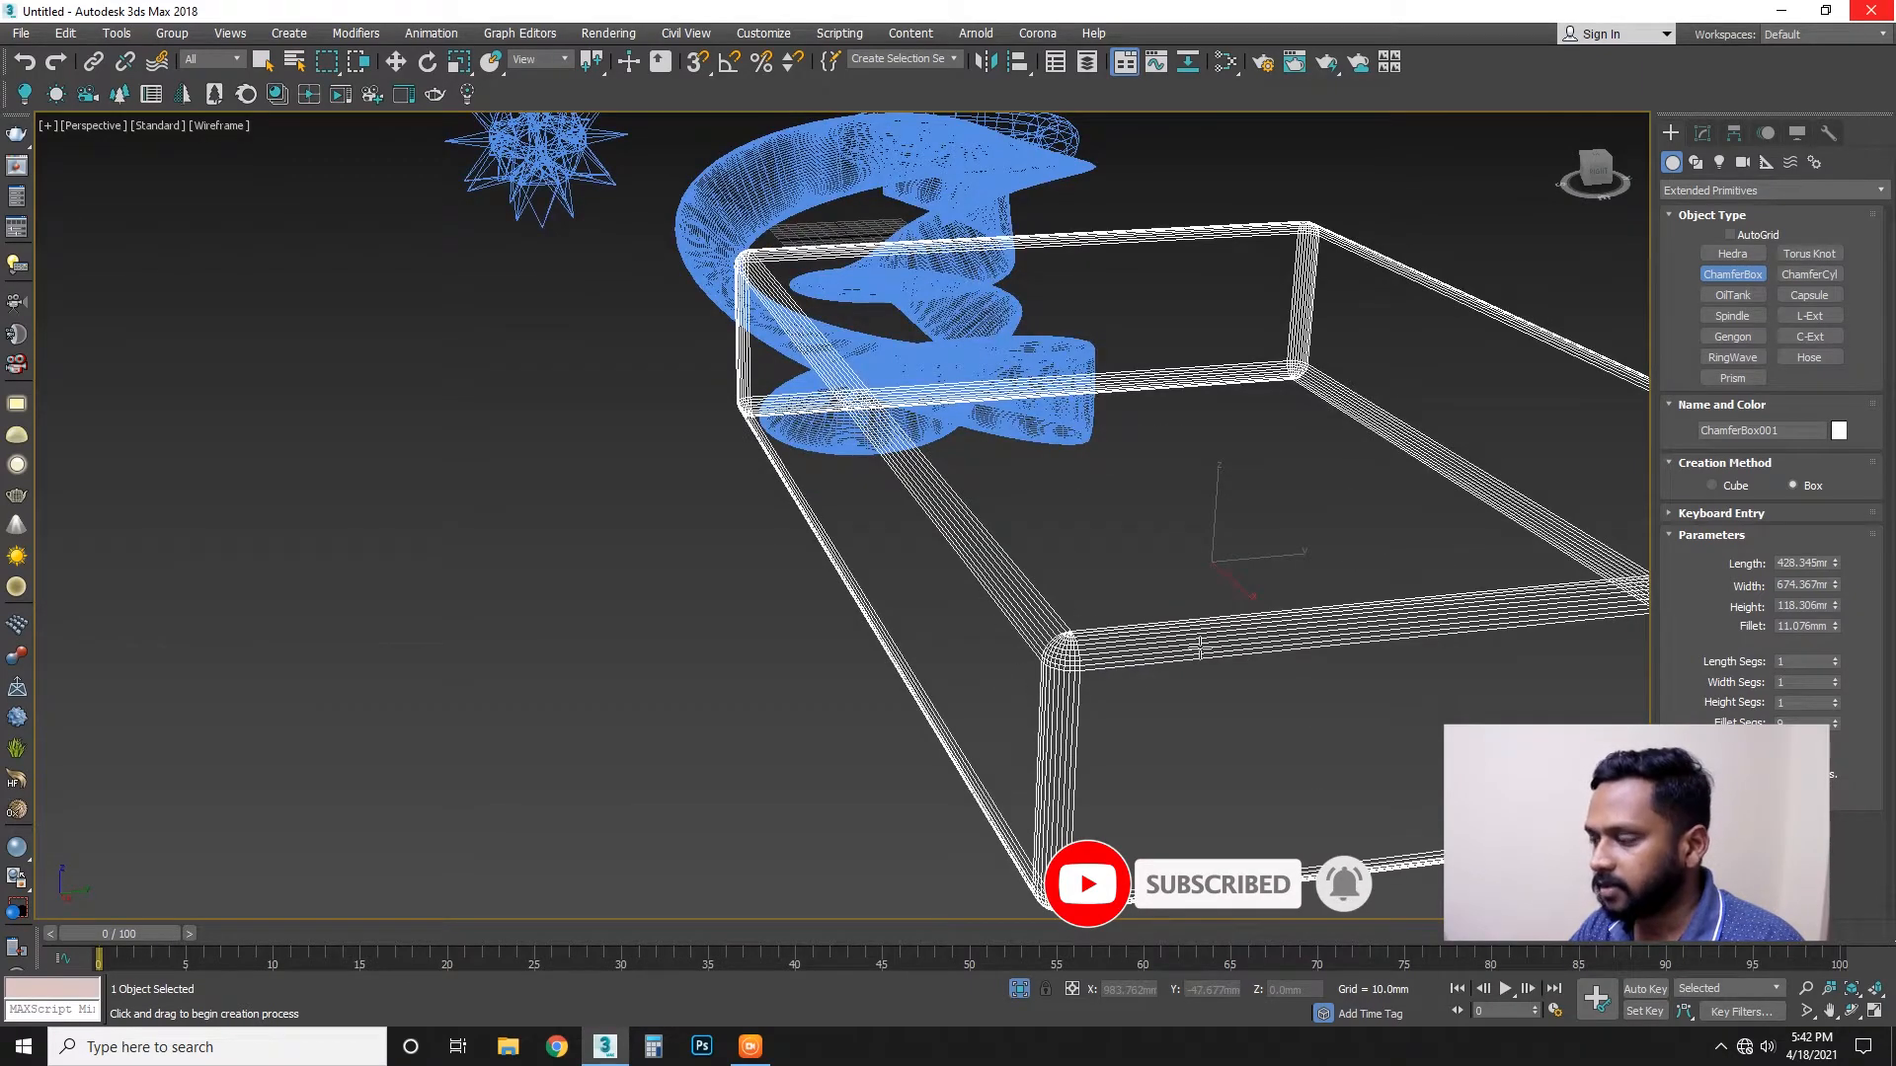
{"action": "key", "text": "F3"}
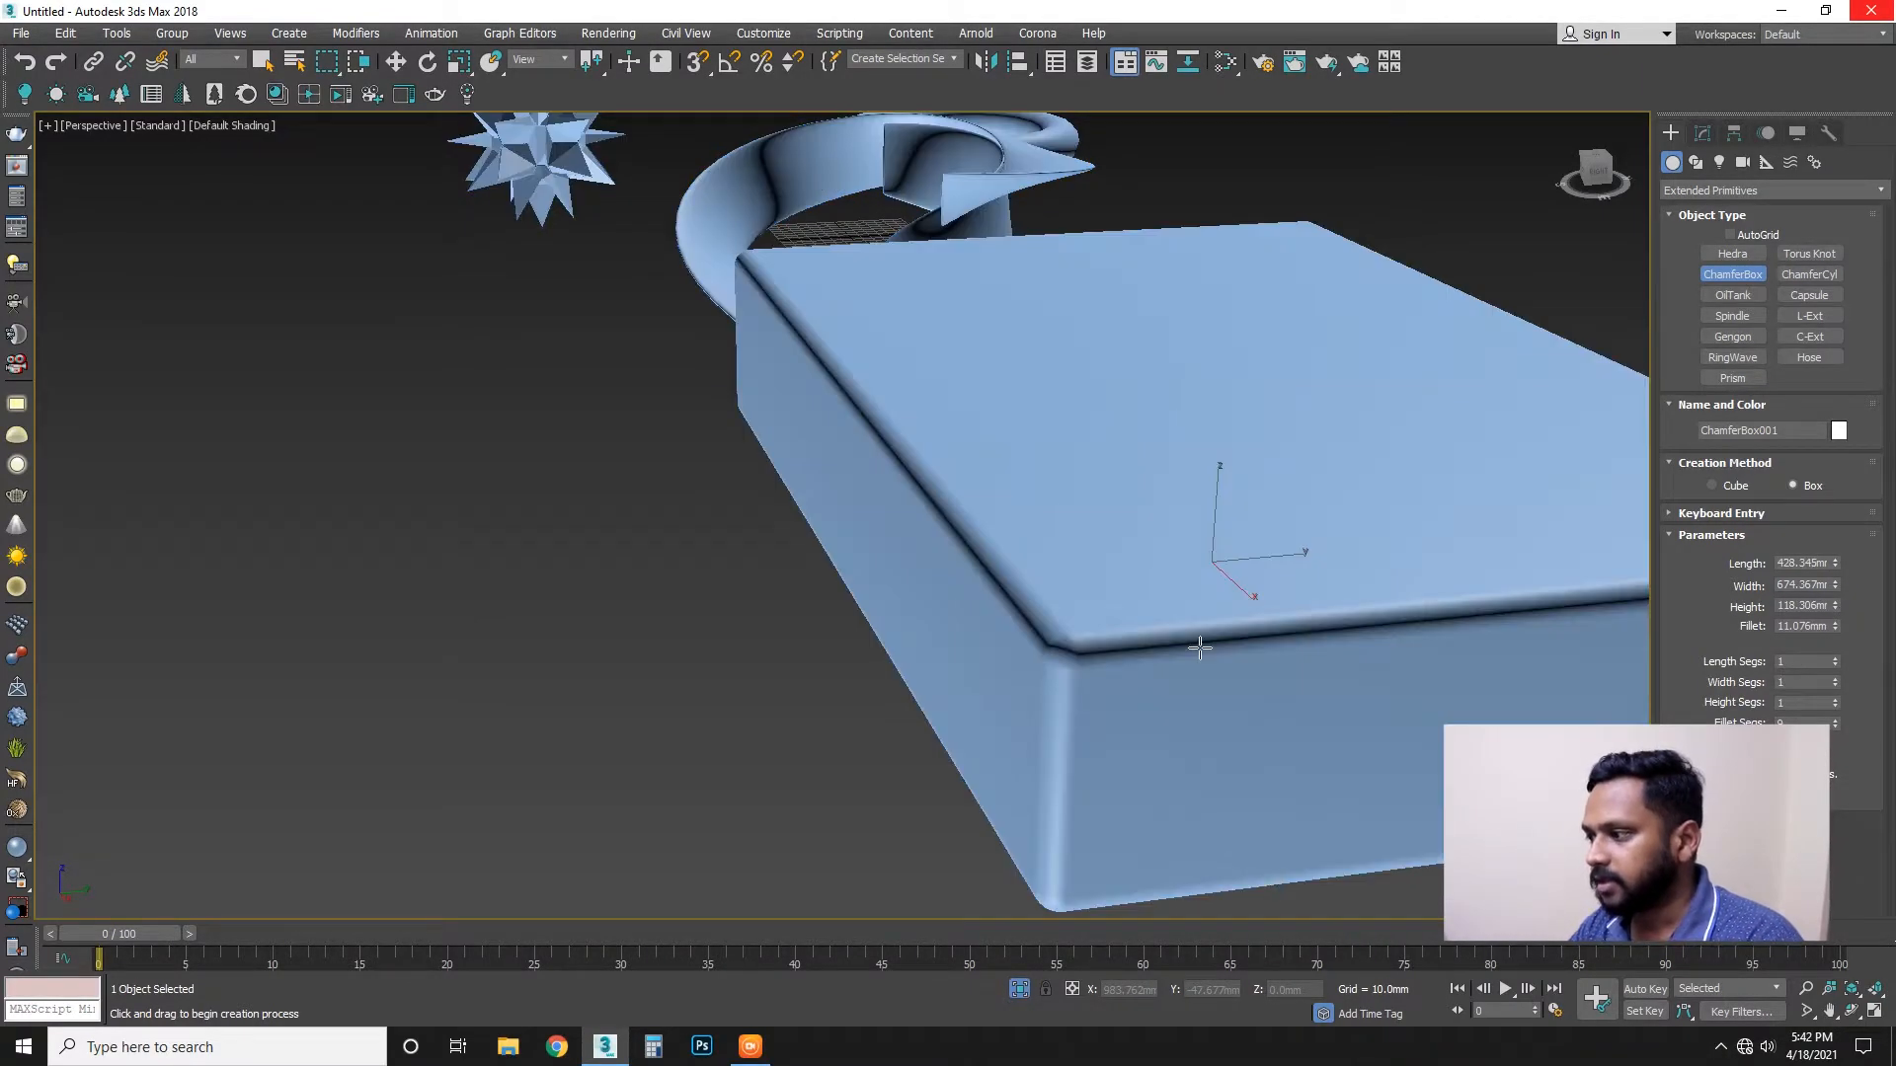
Compare the chamfer box's smooth fillets with and without edged faces in the shaded display.
{"action": "scroll", "coordinate": [1200, 648], "scroll_direction": "down", "scroll_amount": 2}
{"action": "middle_click_drag", "start_coordinate": [1182, 648], "coordinate": [1037, 626], "text": "alt"}
{"action": "key", "text": "F4"}
{"action": "scroll", "coordinate": [1055, 710], "scroll_direction": "up", "scroll_amount": 2}
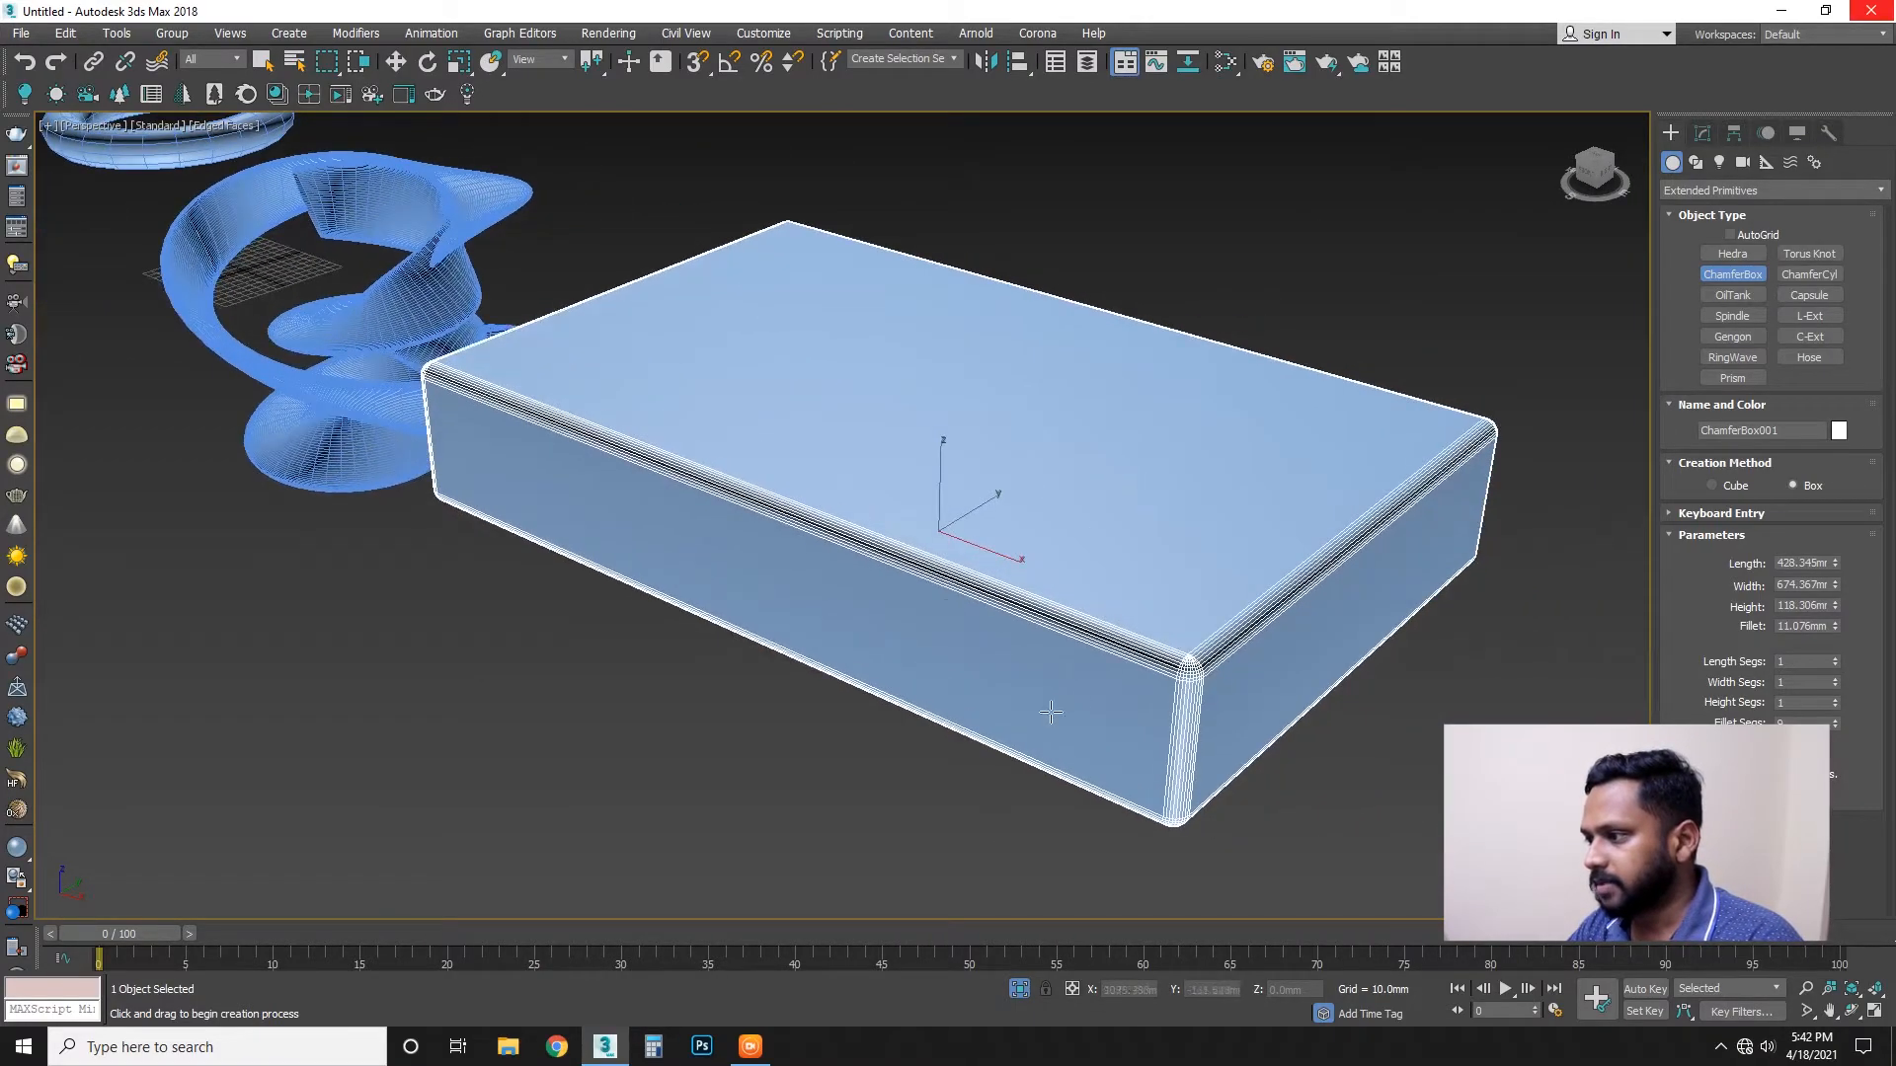
{"action": "key", "text": "F4"}
{"action": "key", "text": "F4"}
{"action": "key", "text": "F4"}
{"action": "key", "text": "F4"}
{"action": "key", "text": "F4"}
{"action": "key", "text": "F4"}
{"action": "key", "text": "F4"}
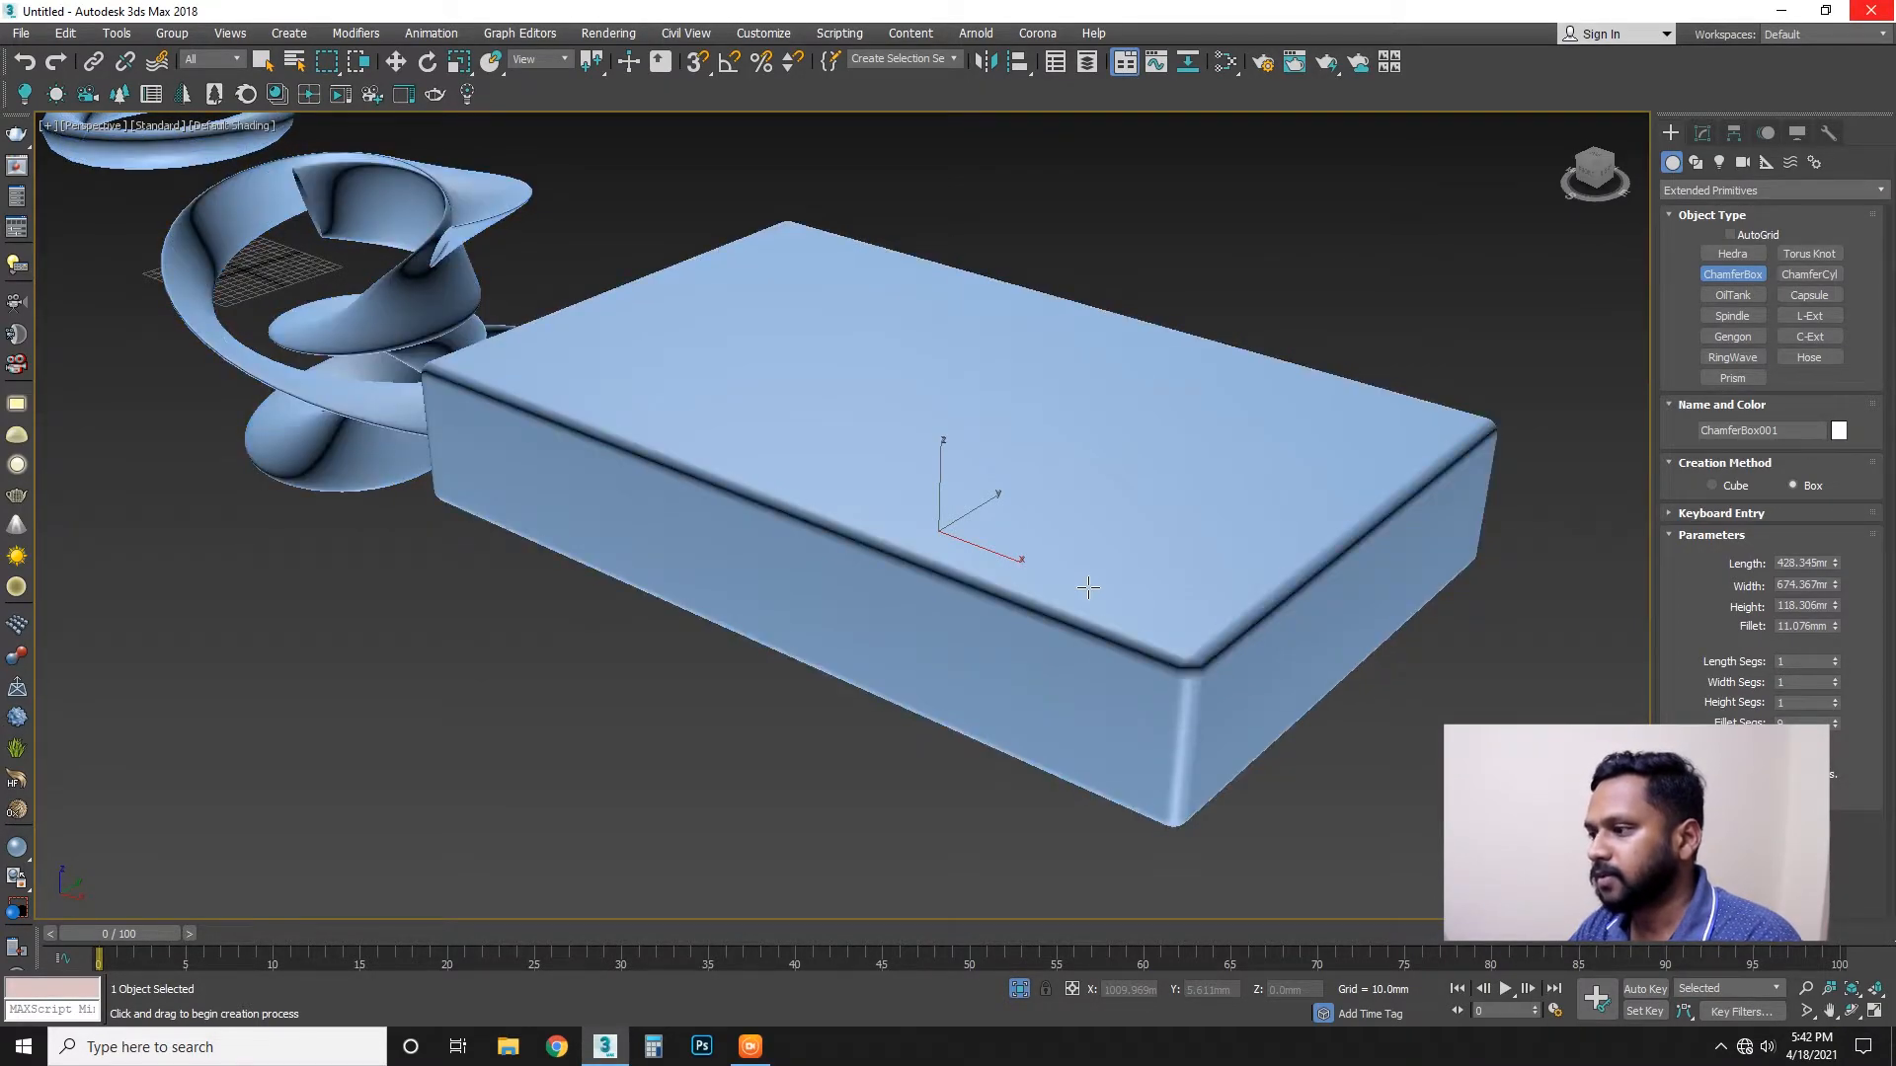
Create a chamfer cylinder beside the chamfer box, about 221 mm radius, 660 mm height and 112 mm fillet.
{"action": "scroll", "coordinate": [1097, 591], "scroll_direction": "down", "scroll_amount": 5}
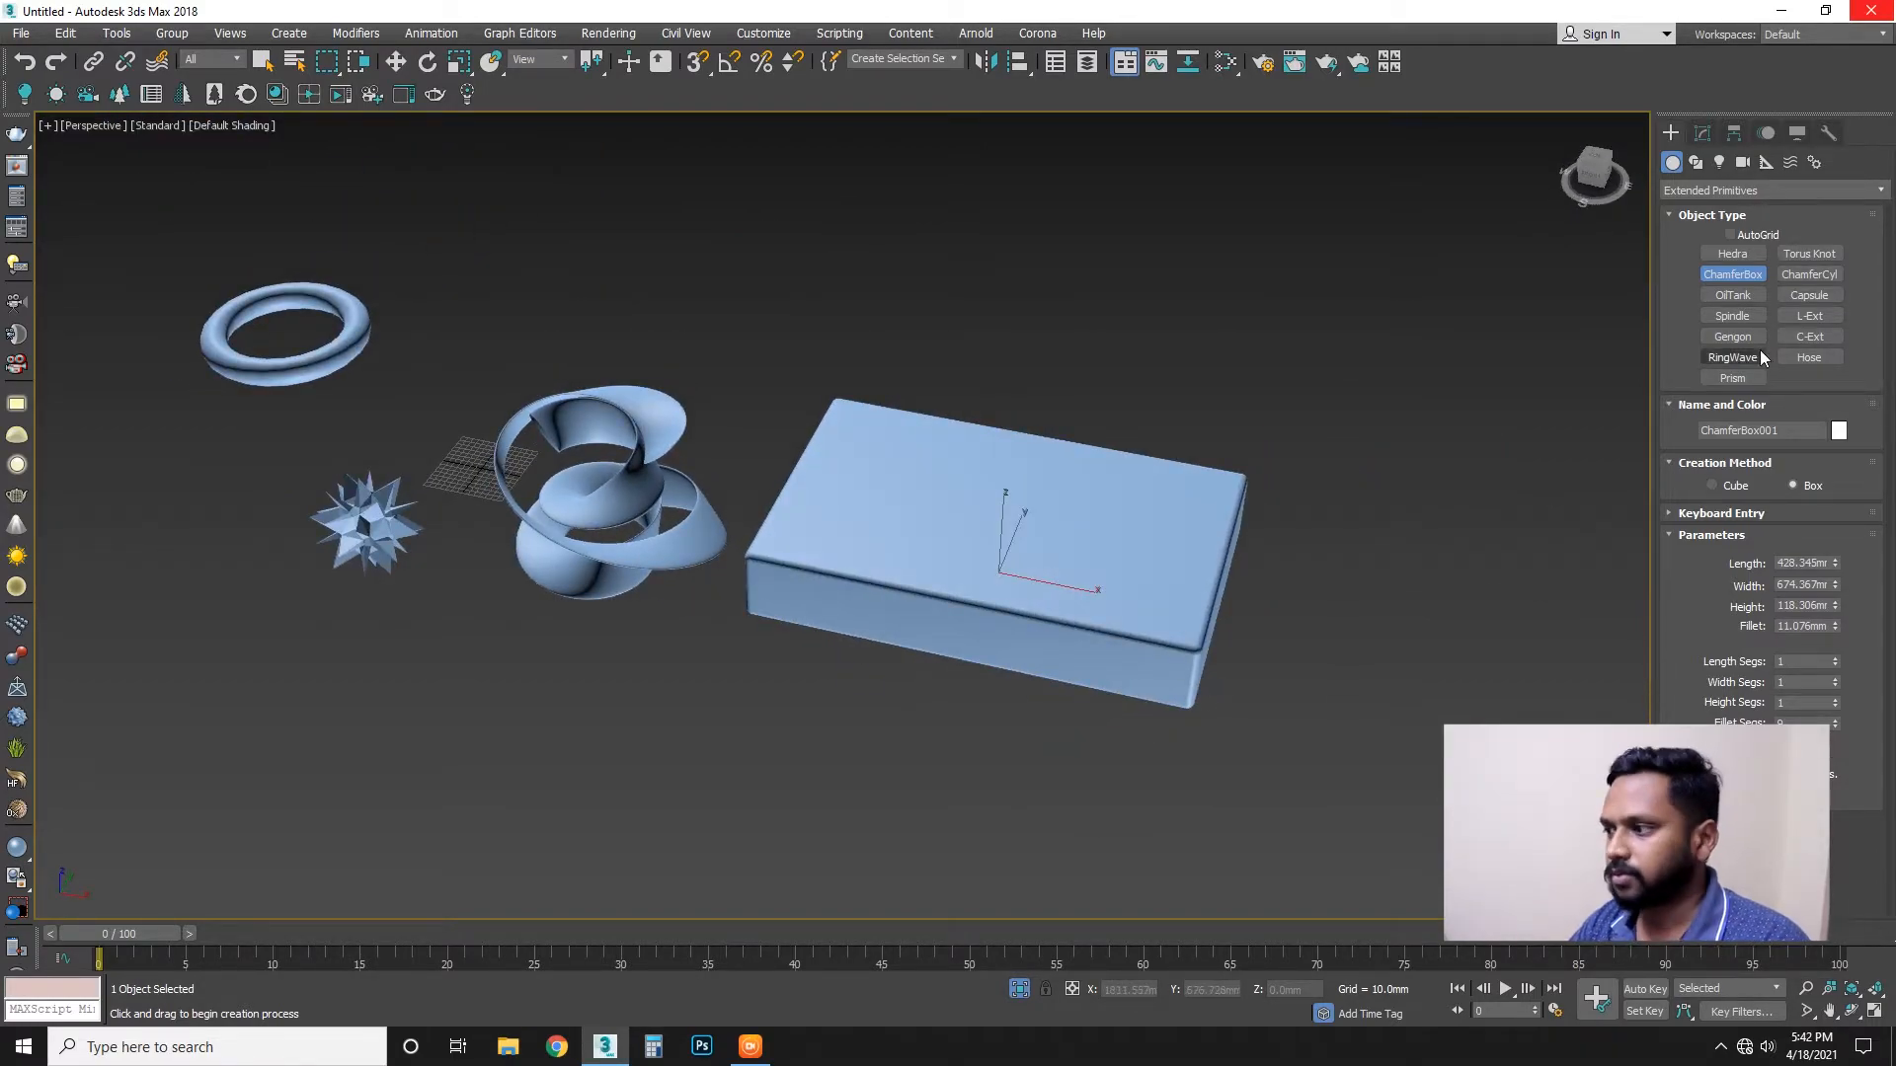
{"action": "left_click", "coordinate": [1809, 274]}
{"action": "middle_click_drag", "start_coordinate": [1323, 593], "coordinate": [1060, 607]}
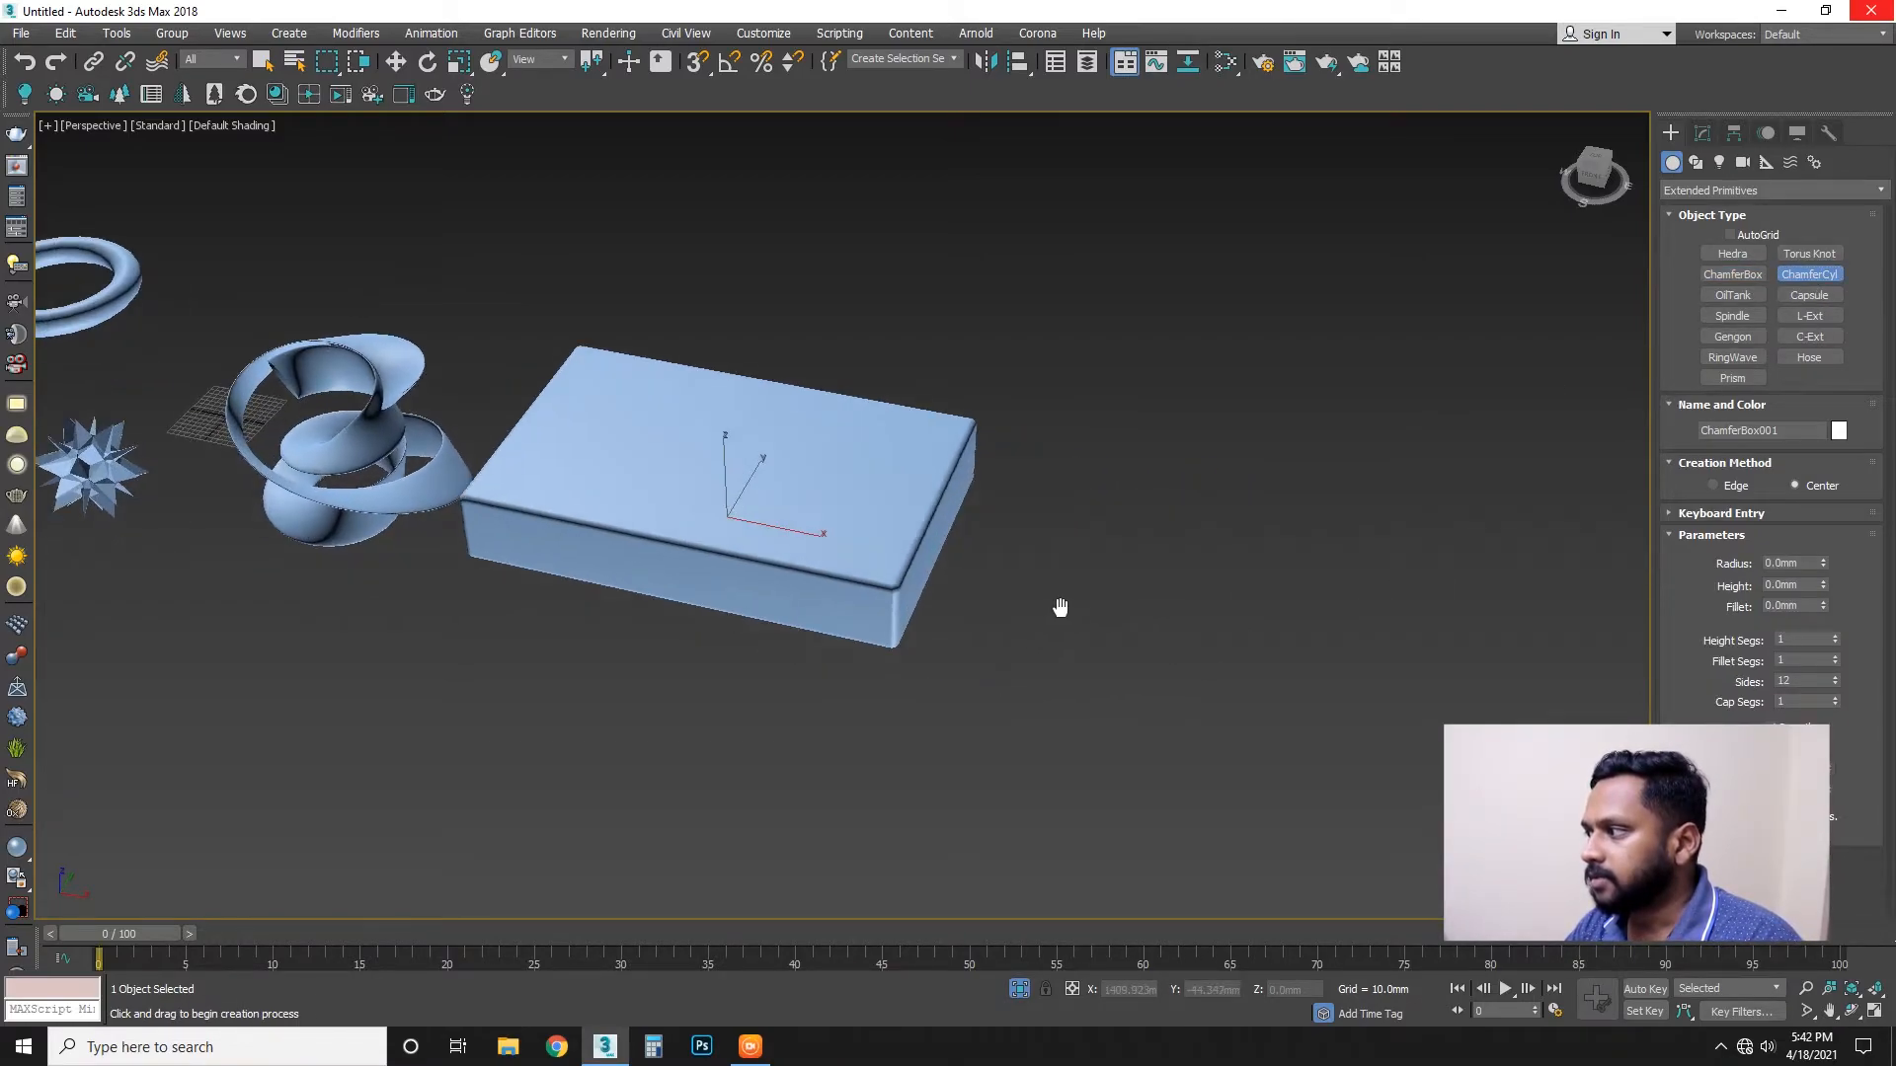
{"action": "left_click_drag", "start_coordinate": [1139, 606], "coordinate": [1284, 681]}
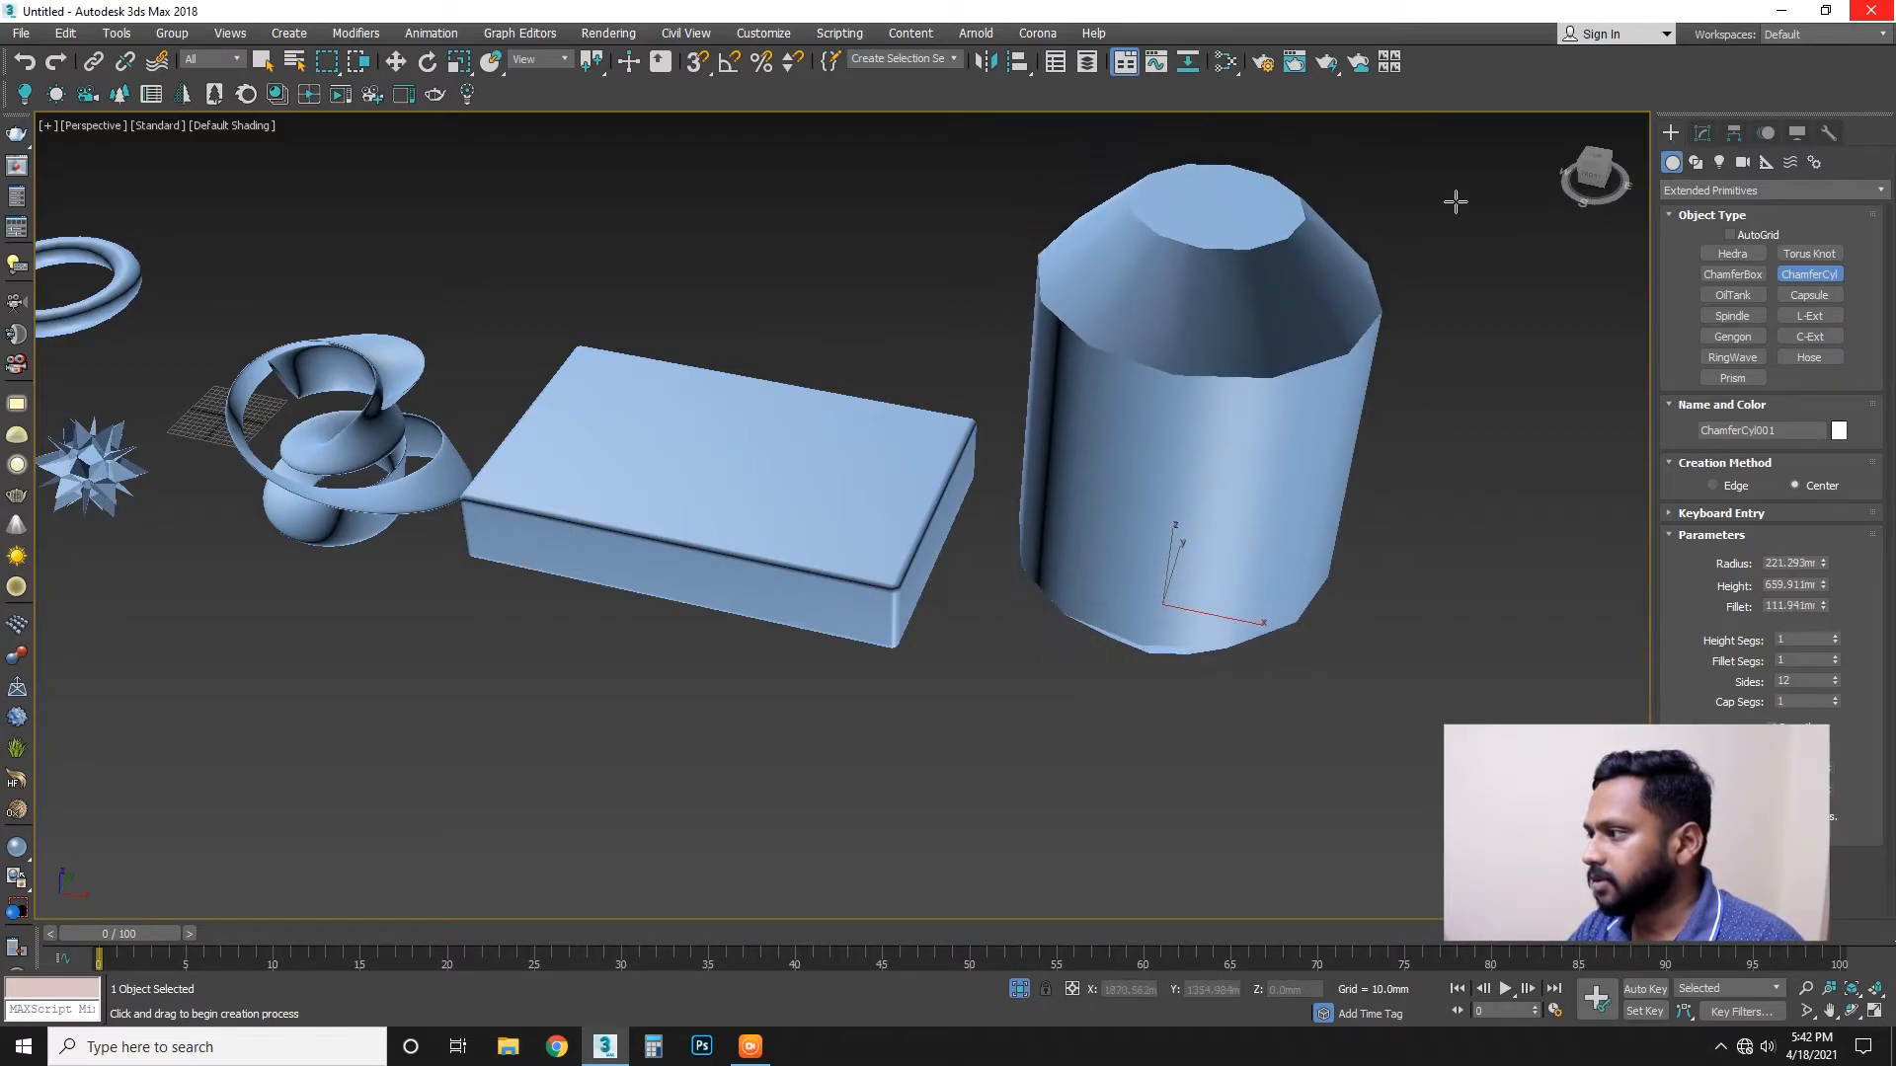
Adjust the chamfer cylinder to about 1003 mm height and 31 mm fillet, with 76 fillet segments and 87 sides.
{"action": "mouse_move", "coordinate": [1823, 585]}
{"action": "left_mouse_down"}
{"action": "mouse_move", "coordinate": [1822, 548]}
{"action": "mouse_move", "coordinate": [1822, 691]}
{"action": "mouse_move", "coordinate": [1839, 589]}
{"action": "left_mouse_up"}
{"action": "scroll", "coordinate": [1143, 808], "scroll_direction": "down", "scroll_amount": 5}
{"action": "key", "text": "z"}
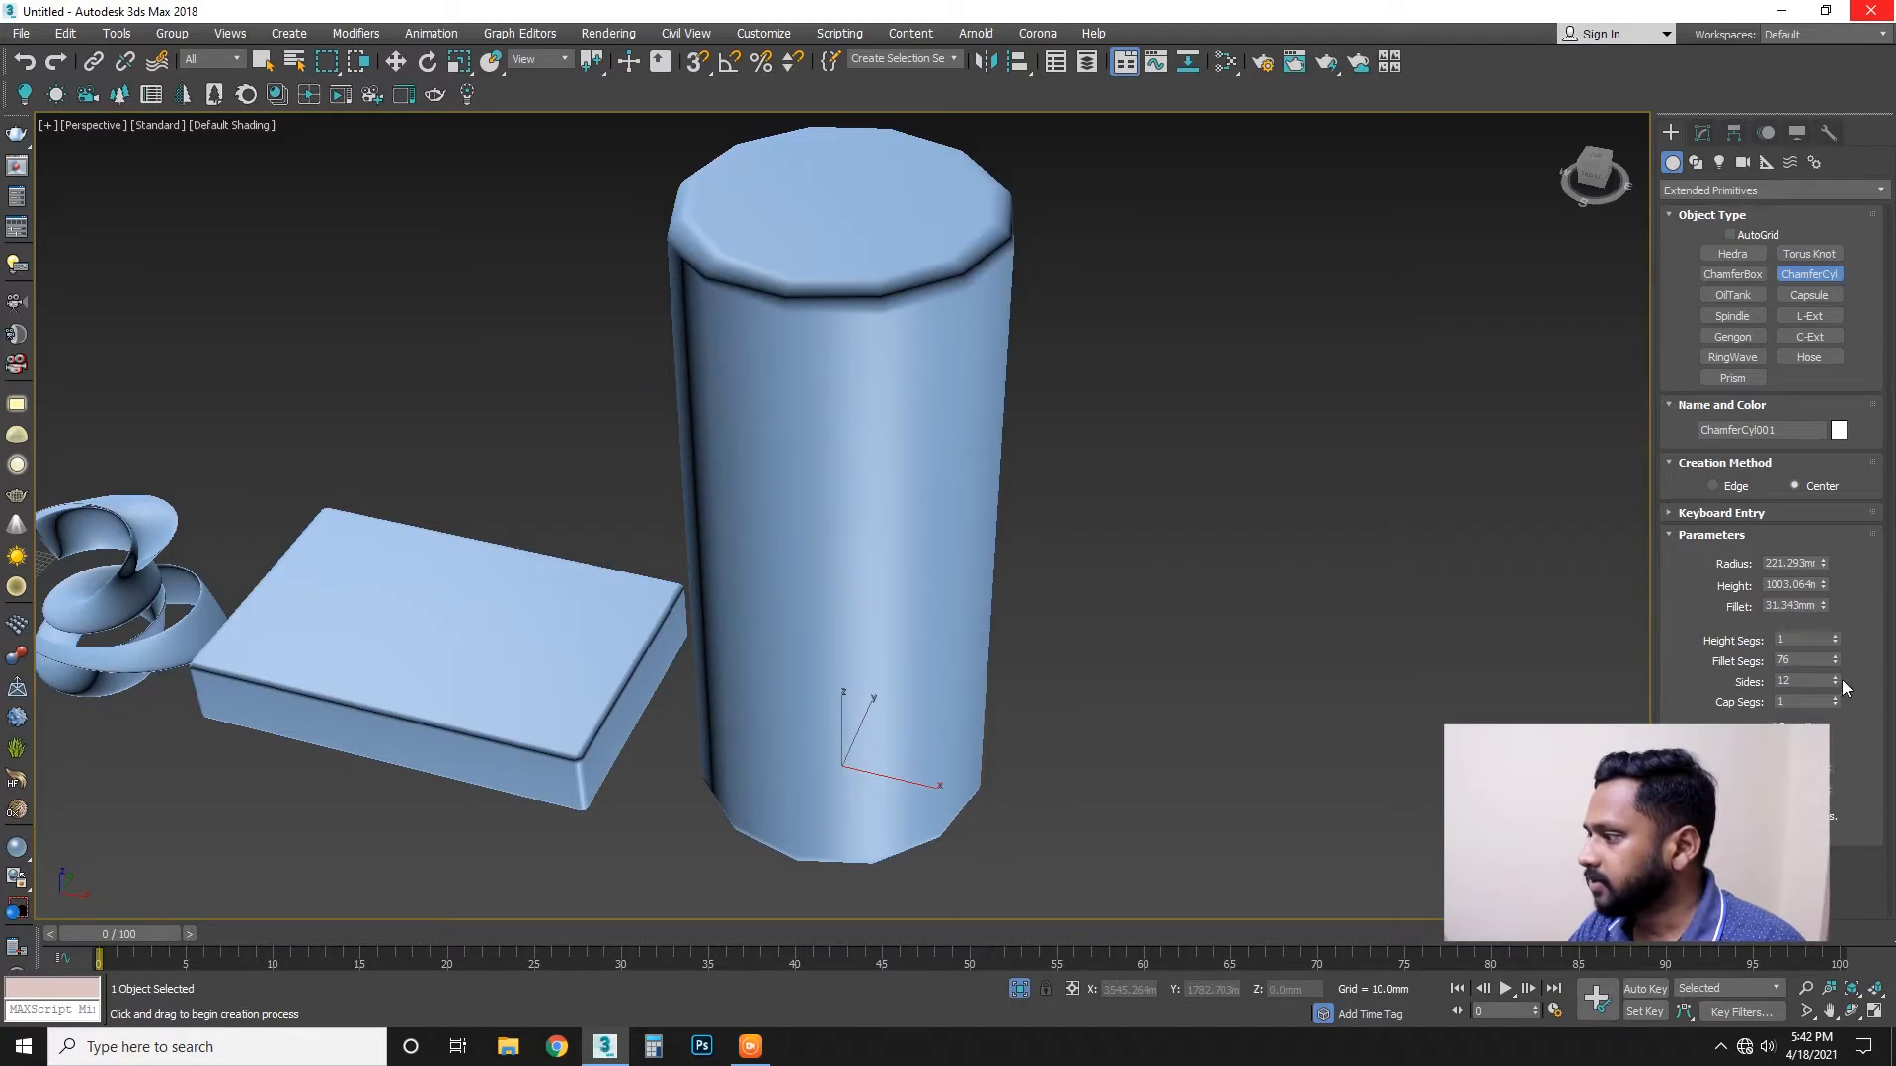
{"action": "left_click_drag", "start_coordinate": [1836, 681], "coordinate": [1836, 664]}
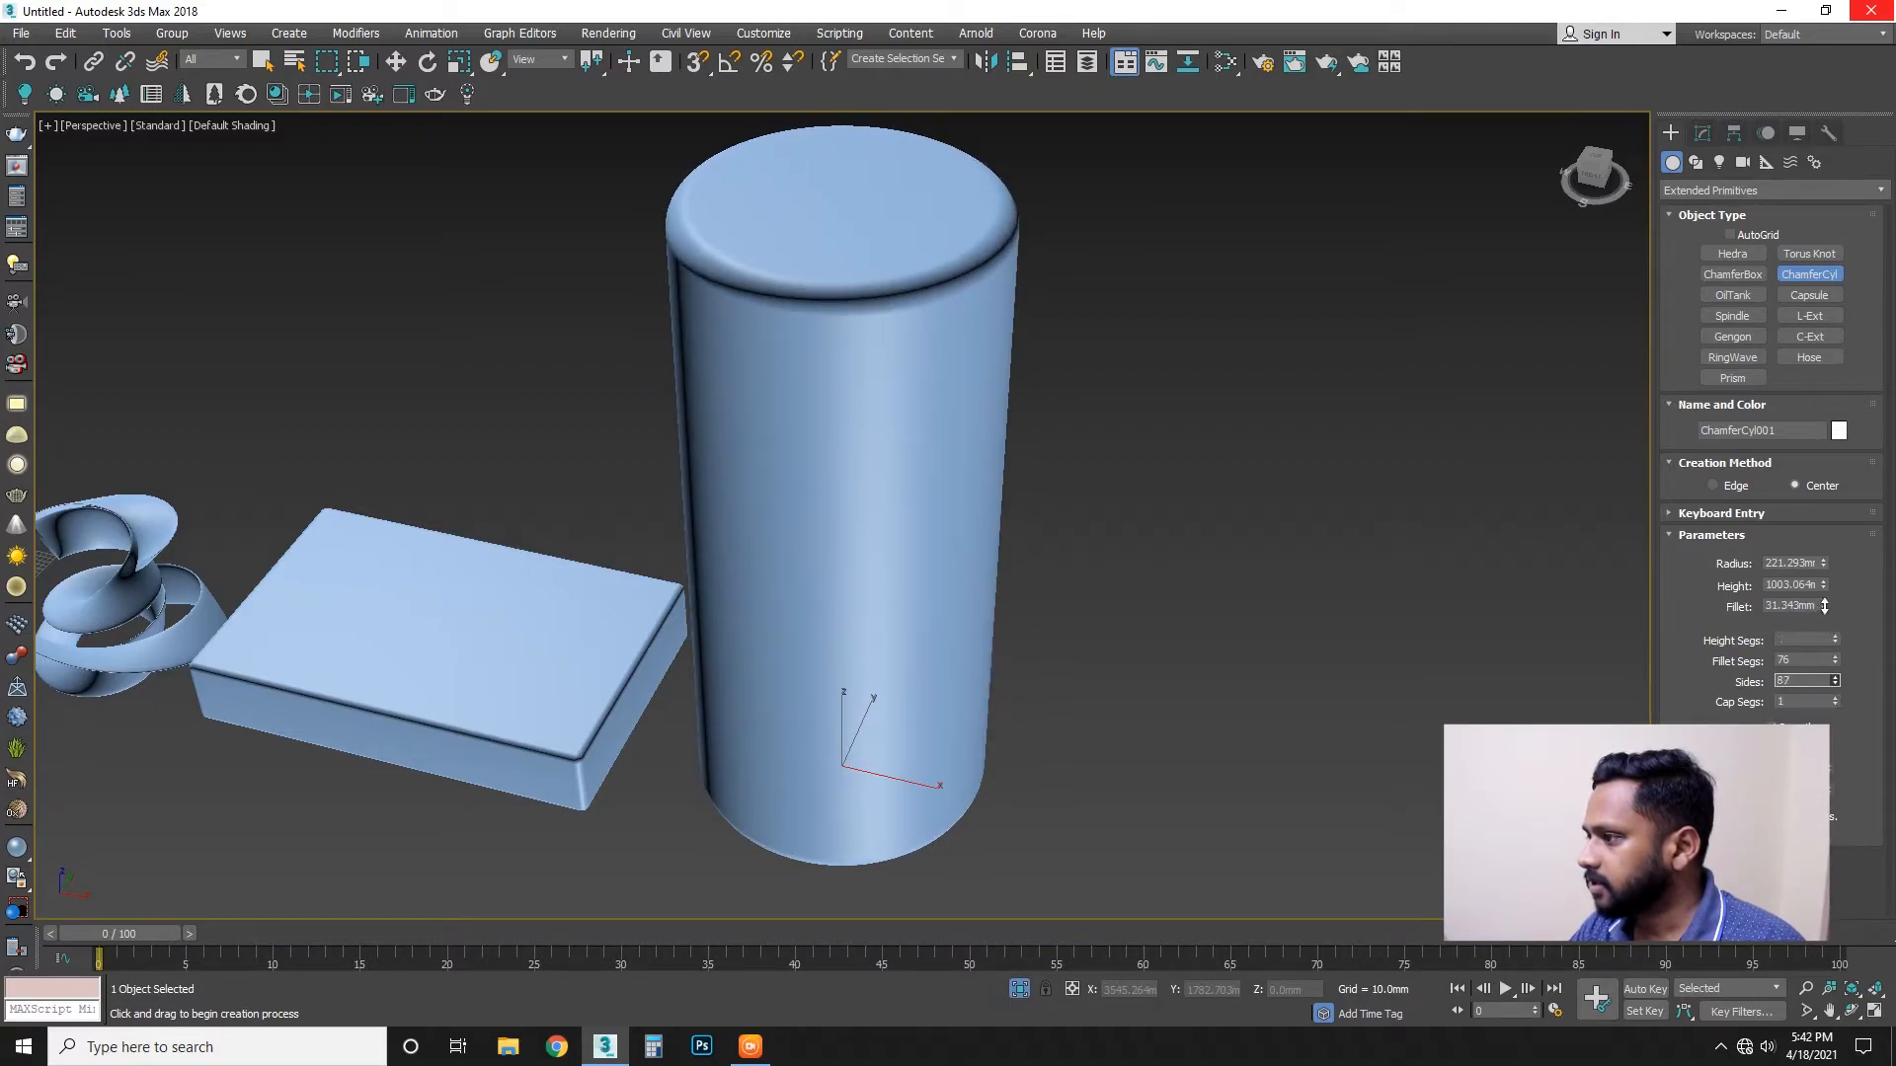
Set the chamfer cylinder's fillet segments to 39 and sides to 139, and display it shaded with edged faces.
{"action": "left_click_drag", "start_coordinate": [1839, 662], "coordinate": [1838, 704]}
{"action": "key", "text": "F3"}
{"action": "mouse_move", "coordinate": [1836, 672]}
{"action": "left_mouse_down"}
{"action": "mouse_move", "coordinate": [1828, 703]}
{"action": "mouse_move", "coordinate": [1817, 667]}
{"action": "mouse_move", "coordinate": [1834, 659]}
{"action": "mouse_move", "coordinate": [1832, 817]}
{"action": "mouse_move", "coordinate": [1839, 655]}
{"action": "left_mouse_up"}
{"action": "key", "text": "F3"}
{"action": "key", "text": "F4"}
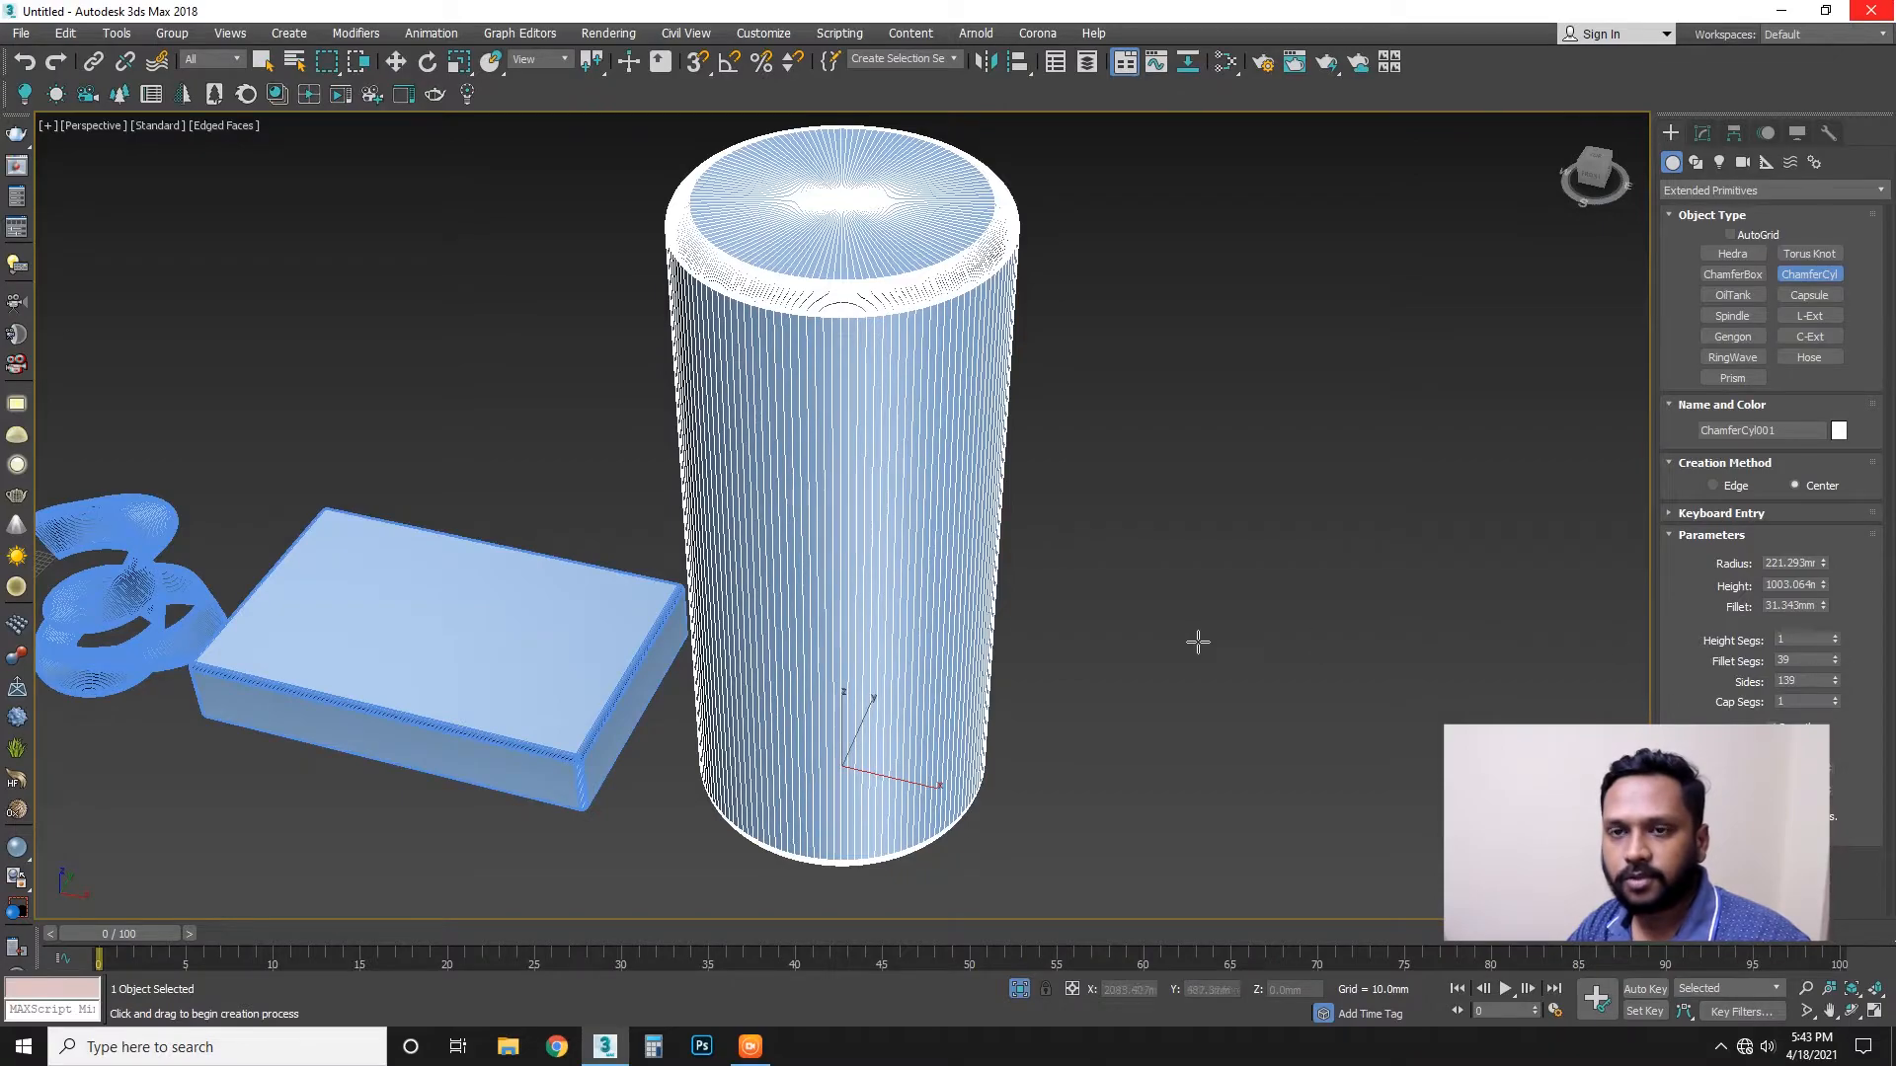
Create a tall capsule of about 146 mm radius and 1589 mm height, and a second, wider capsule of about 228 mm radius.
{"action": "left_click_drag", "start_coordinate": [678, 760], "coordinate": [728, 710]}
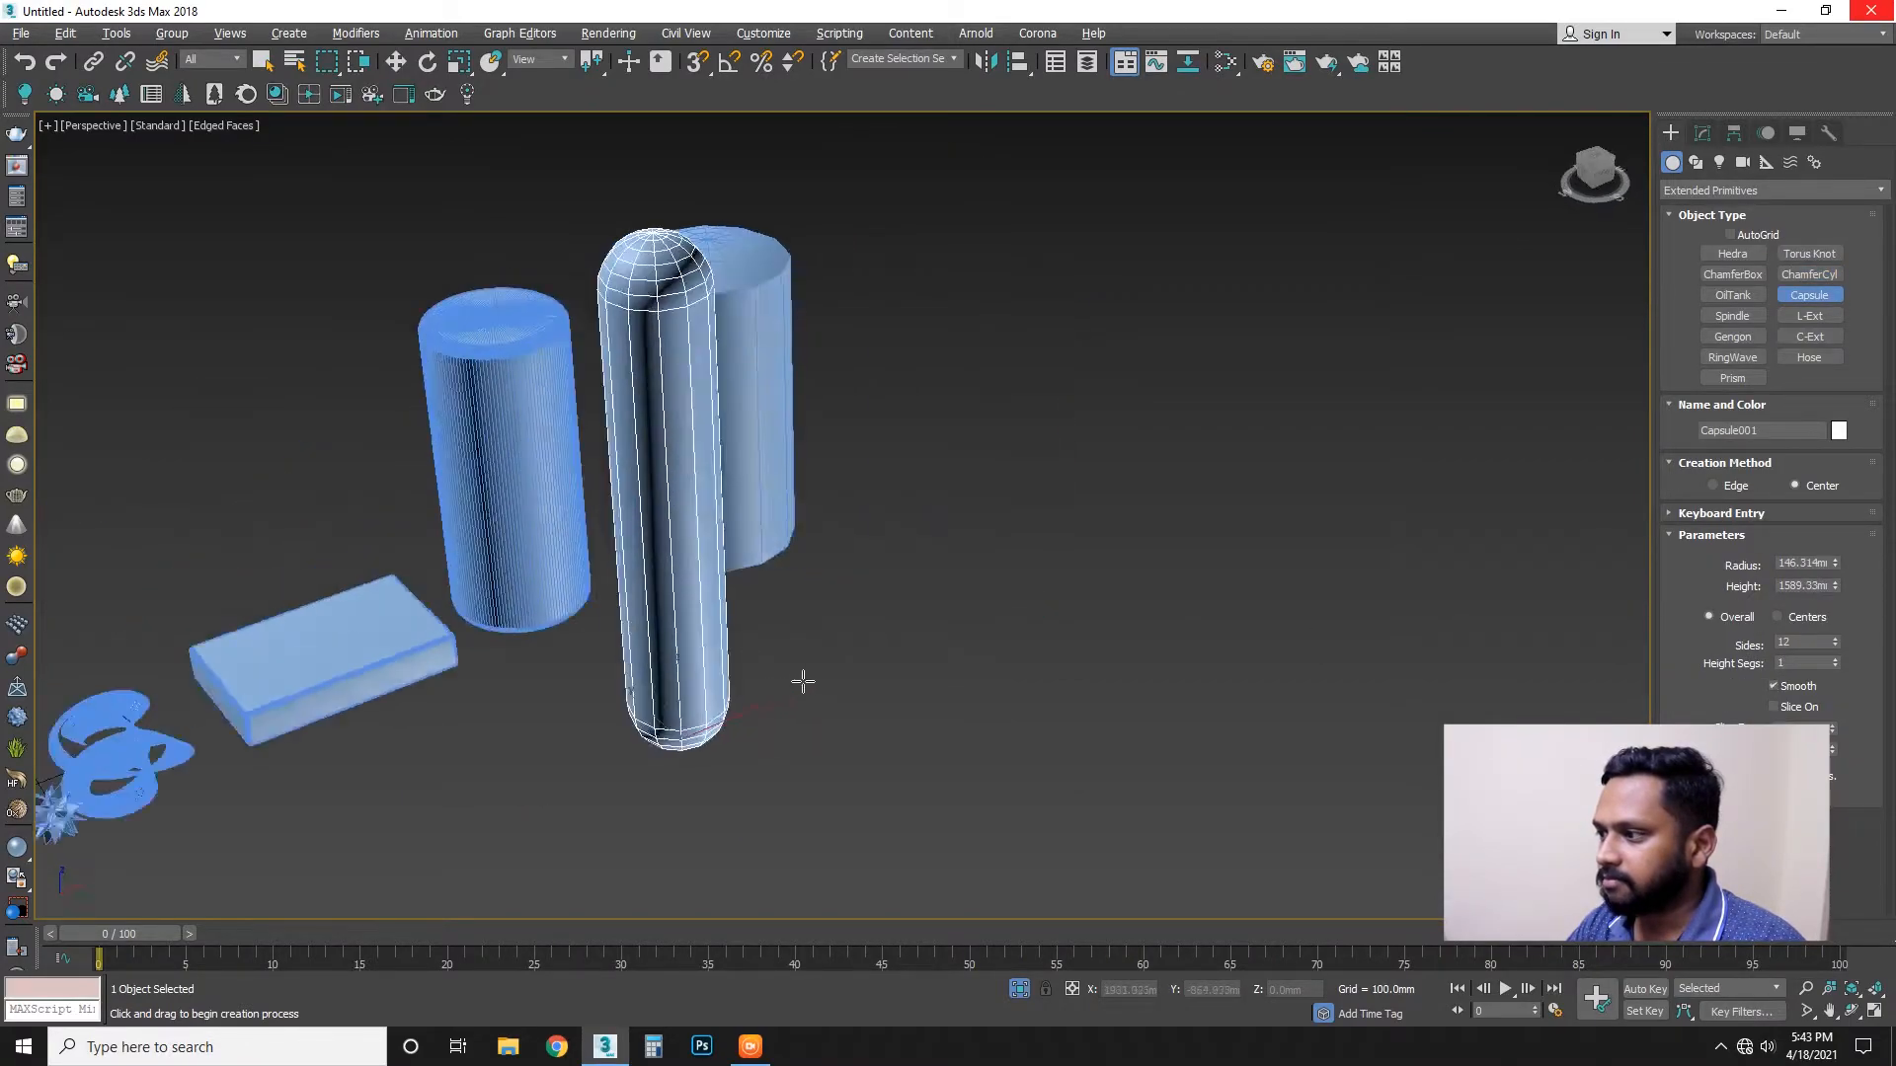
{"action": "mouse_move", "coordinate": [803, 681]}
{"action": "middle_mouse_down", "text": "alt"}
{"action": "mouse_move", "coordinate": [829, 673]}
{"action": "mouse_move", "coordinate": [790, 674]}
{"action": "middle_mouse_up", "text": "alt"}
{"action": "left_click_drag", "start_coordinate": [1045, 643], "coordinate": [1016, 673]}
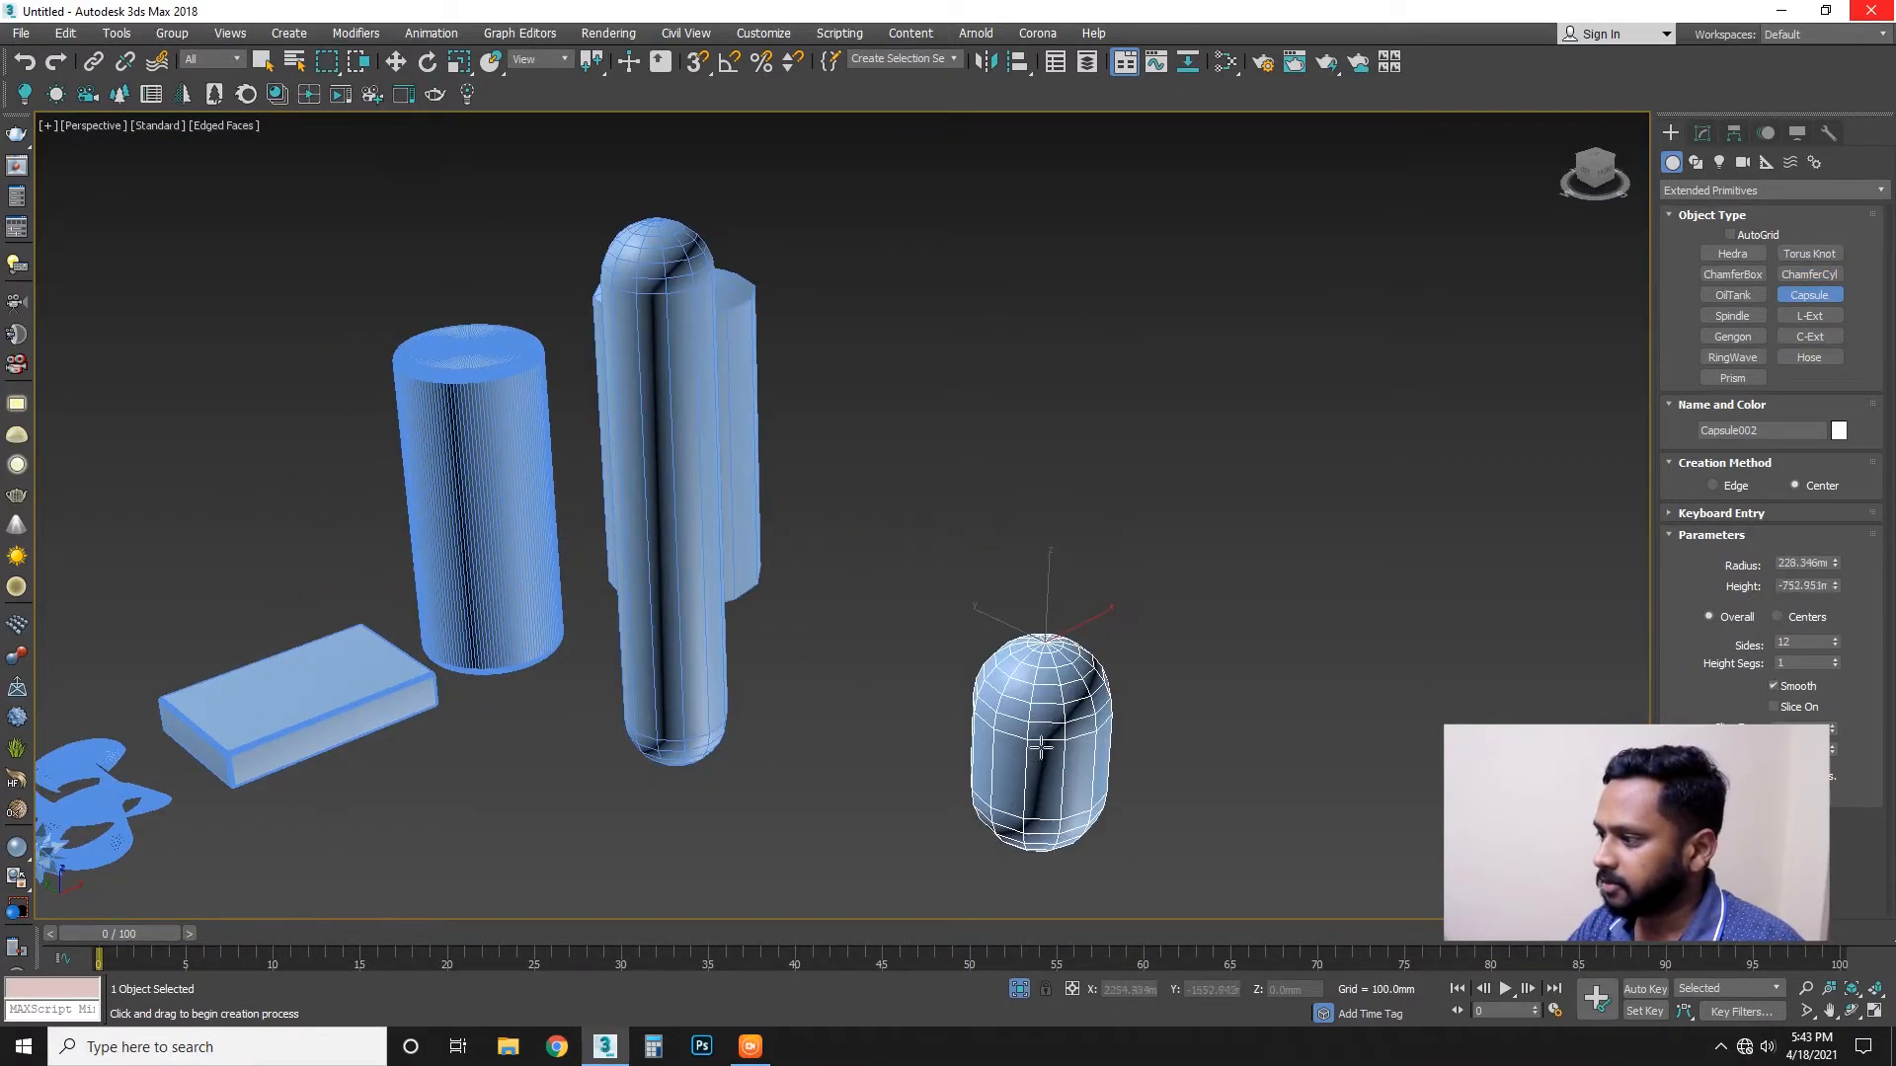
{"action": "left_click", "coordinate": [1499, 486]}
Create a spindle in front of the capsules, about 434 mm radius, 1714 mm height and 487 mm cap height.
{"action": "scroll", "coordinate": [1261, 652], "scroll_direction": "down", "scroll_amount": 3}
{"action": "left_click", "coordinate": [1732, 315]}
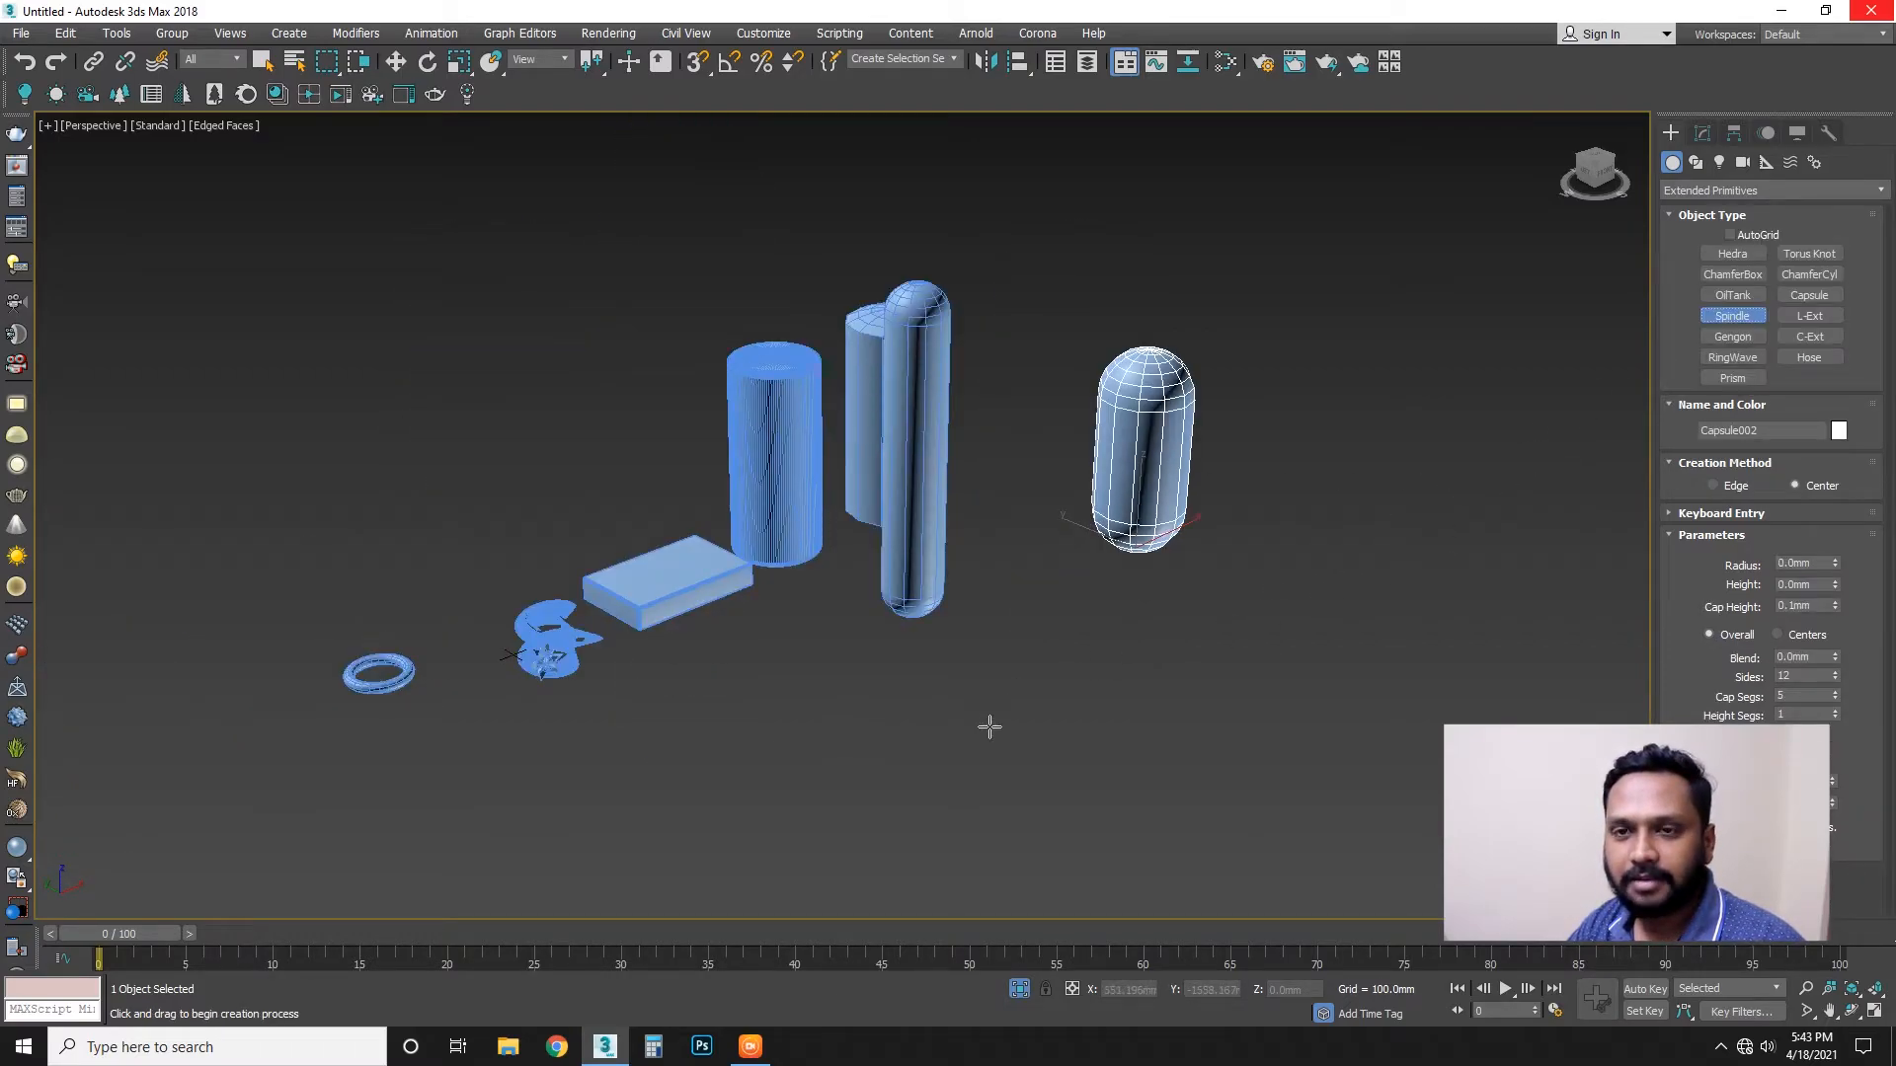
{"action": "left_click_drag", "start_coordinate": [1014, 719], "coordinate": [1003, 778]}
{"action": "left_click", "coordinate": [1183, 343]}
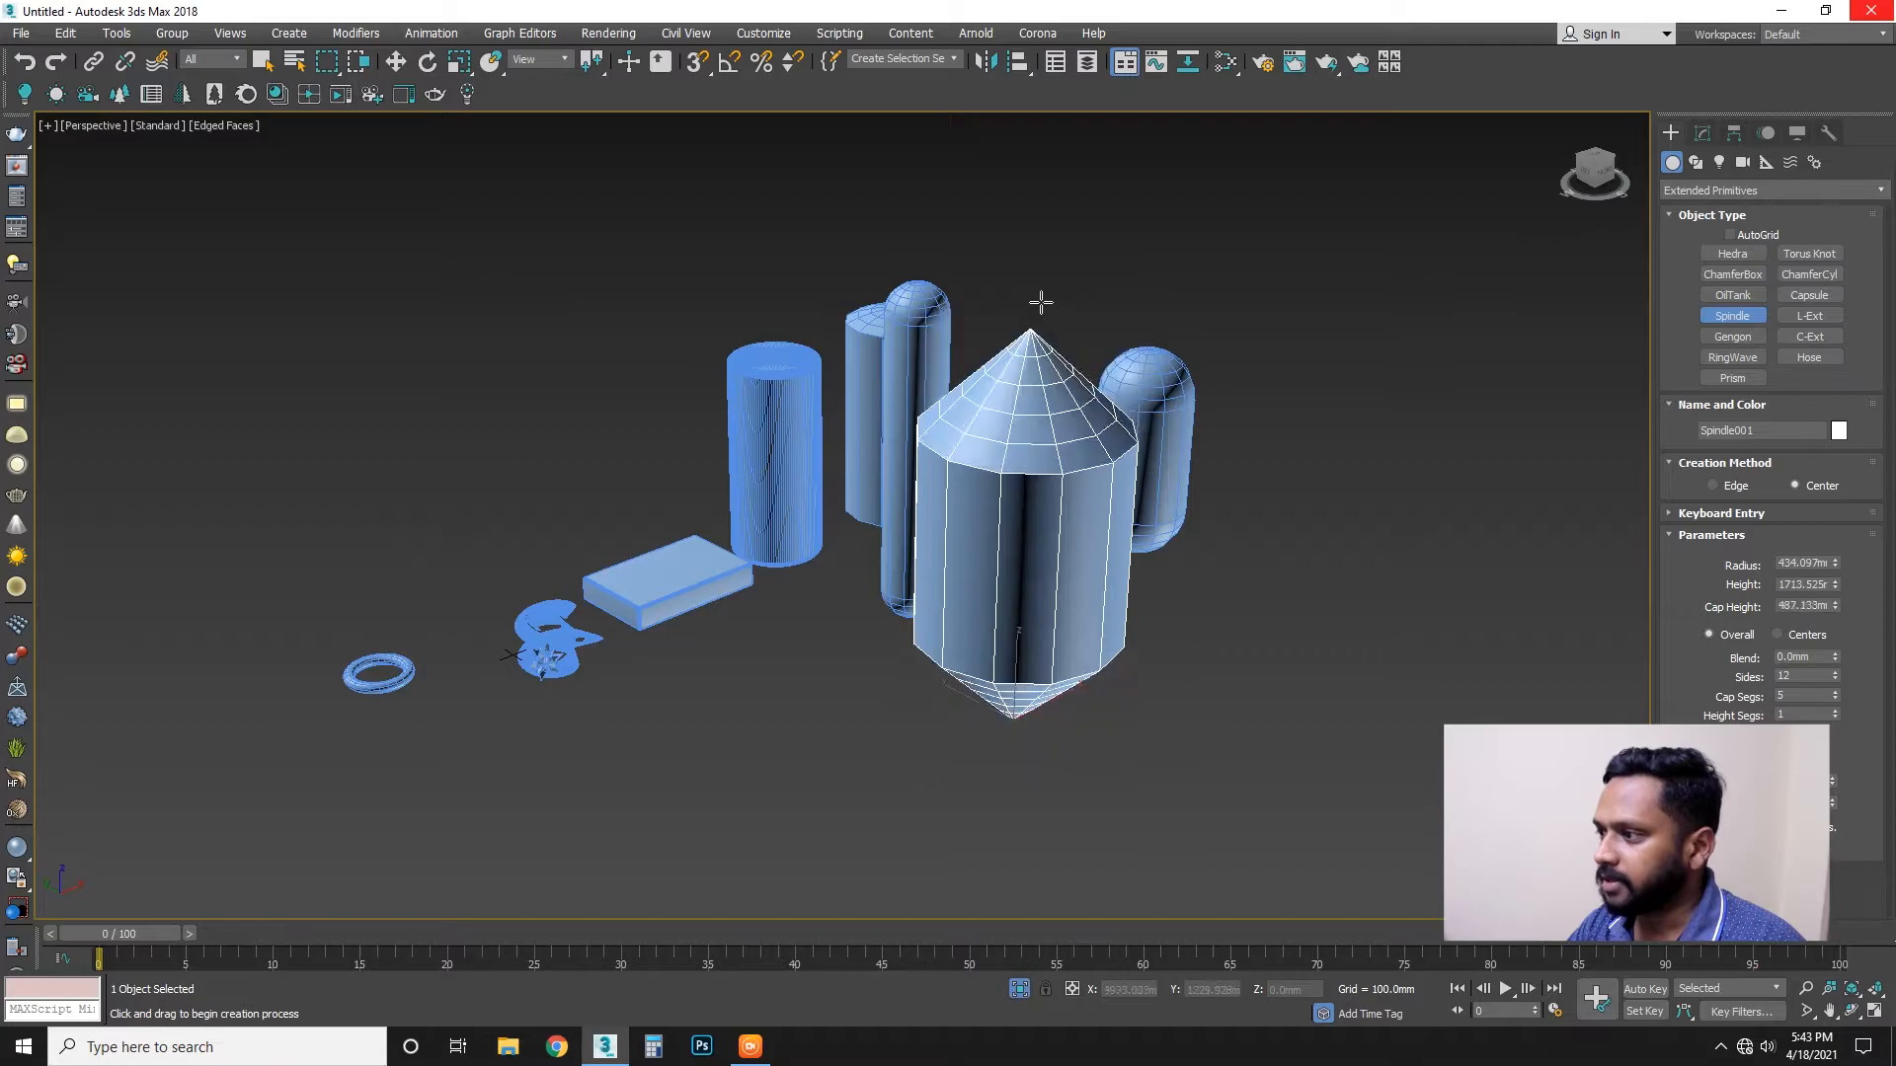
Create an L-Ext wall with sides about 2615 and 2397 mm long, 281 mm wide and 3655 mm high.
{"action": "left_click", "coordinate": [1809, 315]}
{"action": "scroll", "coordinate": [766, 521], "scroll_direction": "down", "scroll_amount": 3}
{"action": "left_click_drag", "start_coordinate": [544, 597], "coordinate": [481, 829]}
{"action": "left_click", "coordinate": [536, 312]}
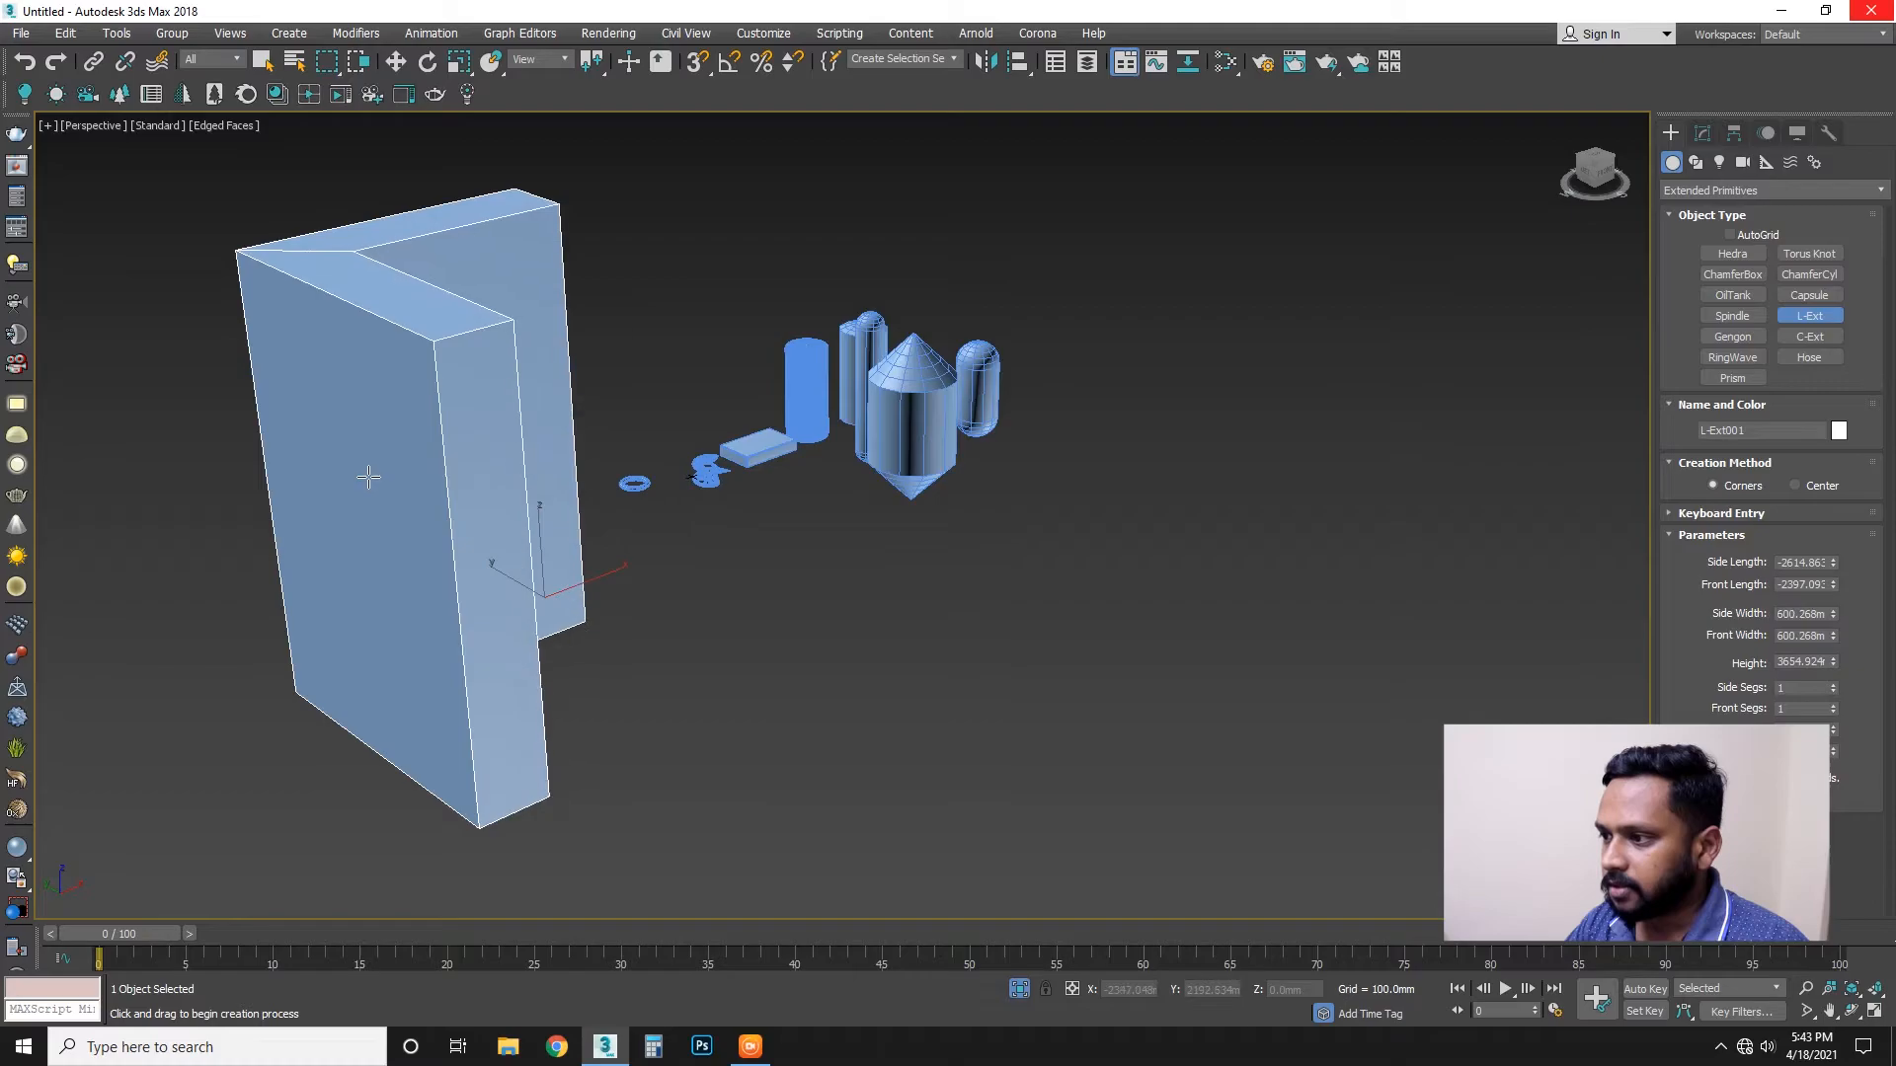
{"action": "middle_click_drag", "start_coordinate": [673, 705], "coordinate": [834, 689], "text": "alt"}
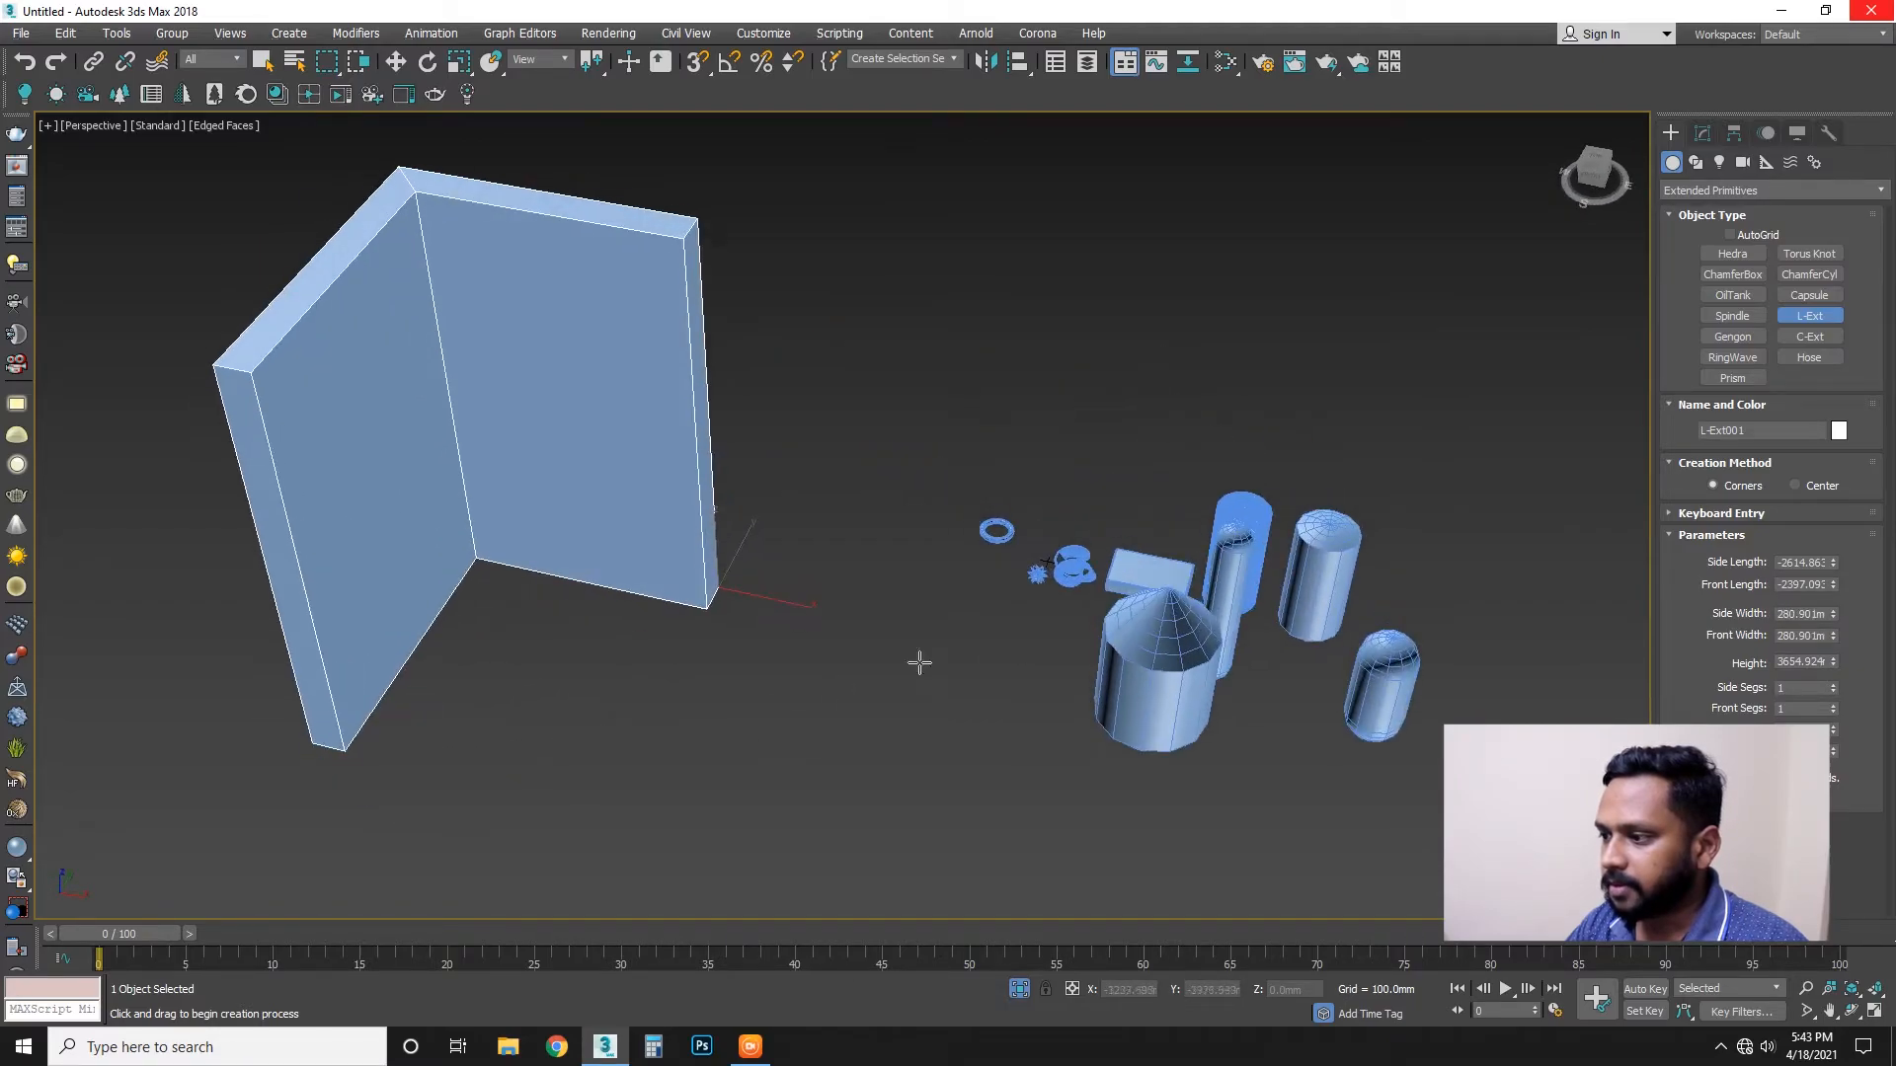
Create a C-Ext wall with back and front about 3537 mm long, side about 4802 mm and height about 4721 mm.
{"action": "left_click", "coordinate": [1809, 338]}
{"action": "scroll", "coordinate": [816, 425], "scroll_direction": "down", "scroll_amount": 4}
{"action": "middle_click_drag", "start_coordinate": [773, 593], "coordinate": [786, 547]}
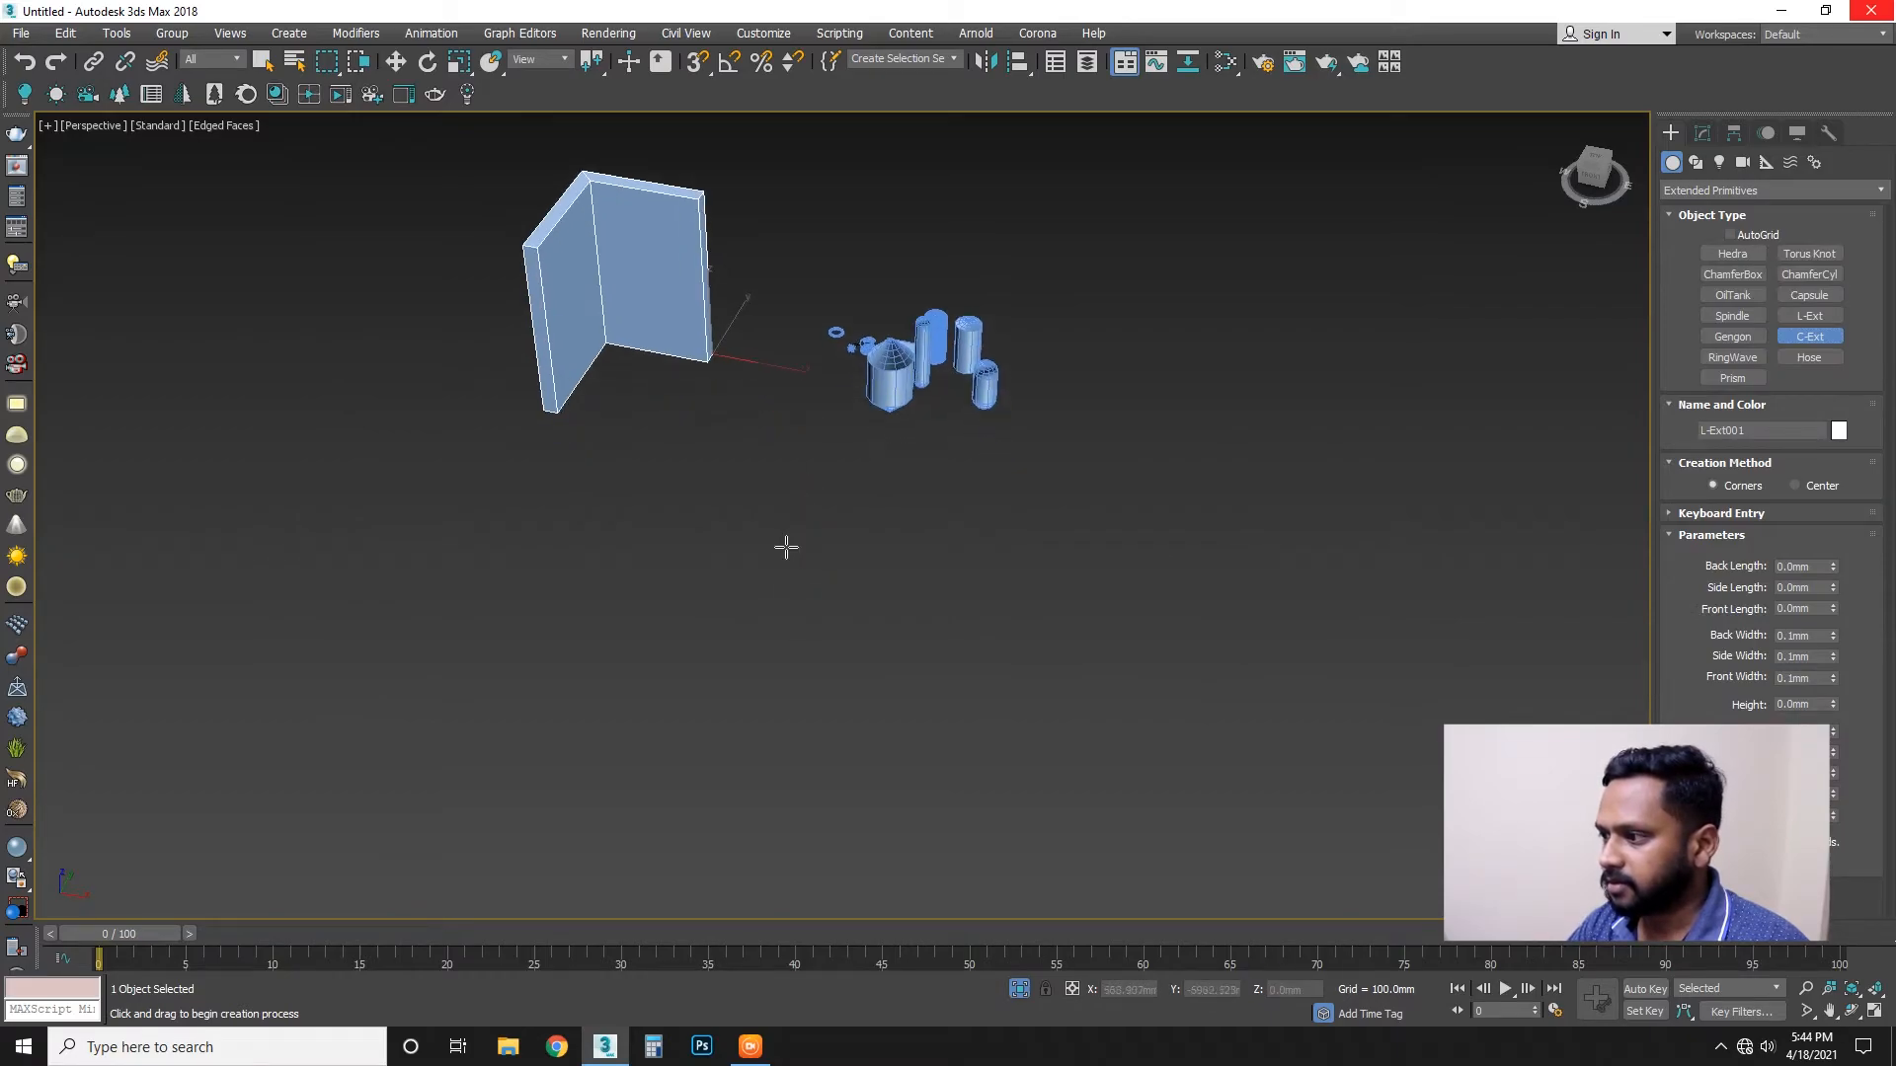
{"action": "left_click_drag", "start_coordinate": [732, 543], "coordinate": [755, 726]}
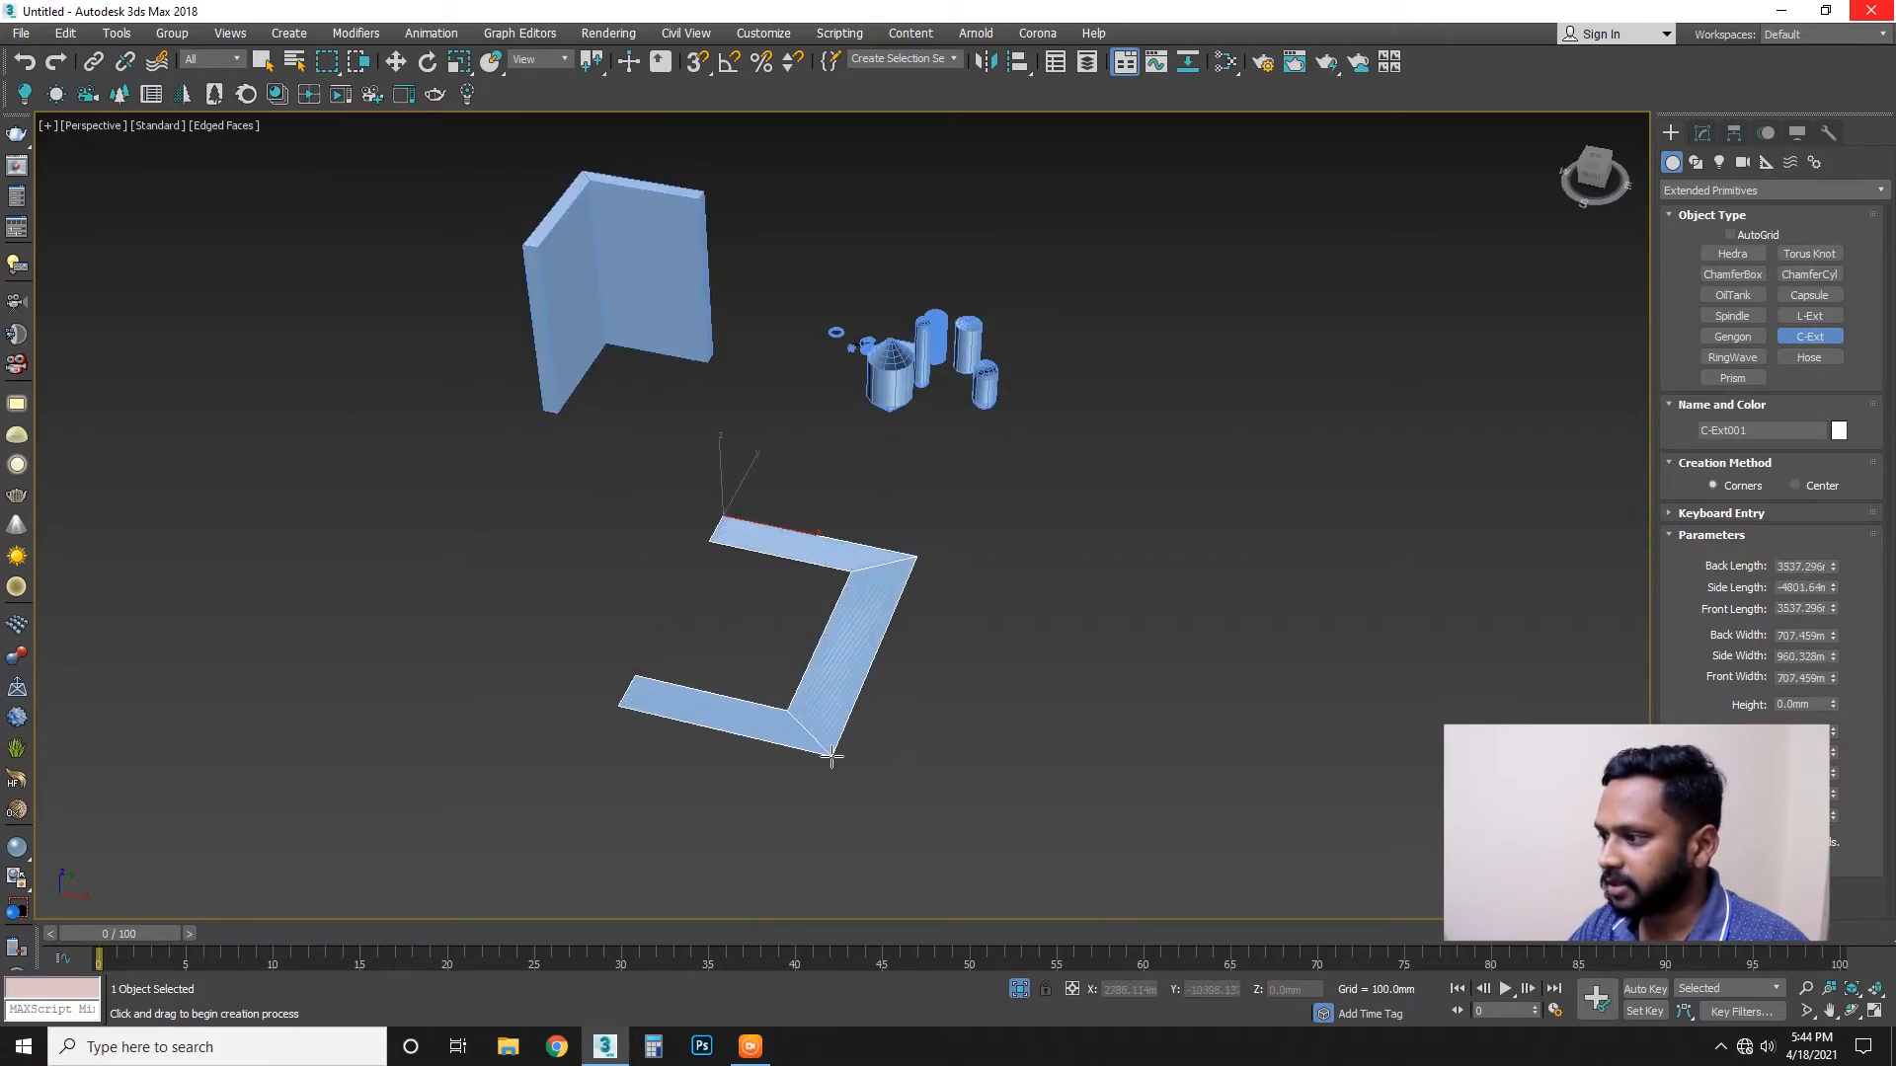
{"action": "left_click", "coordinate": [830, 767]}
{"action": "left_click", "coordinate": [978, 446]}
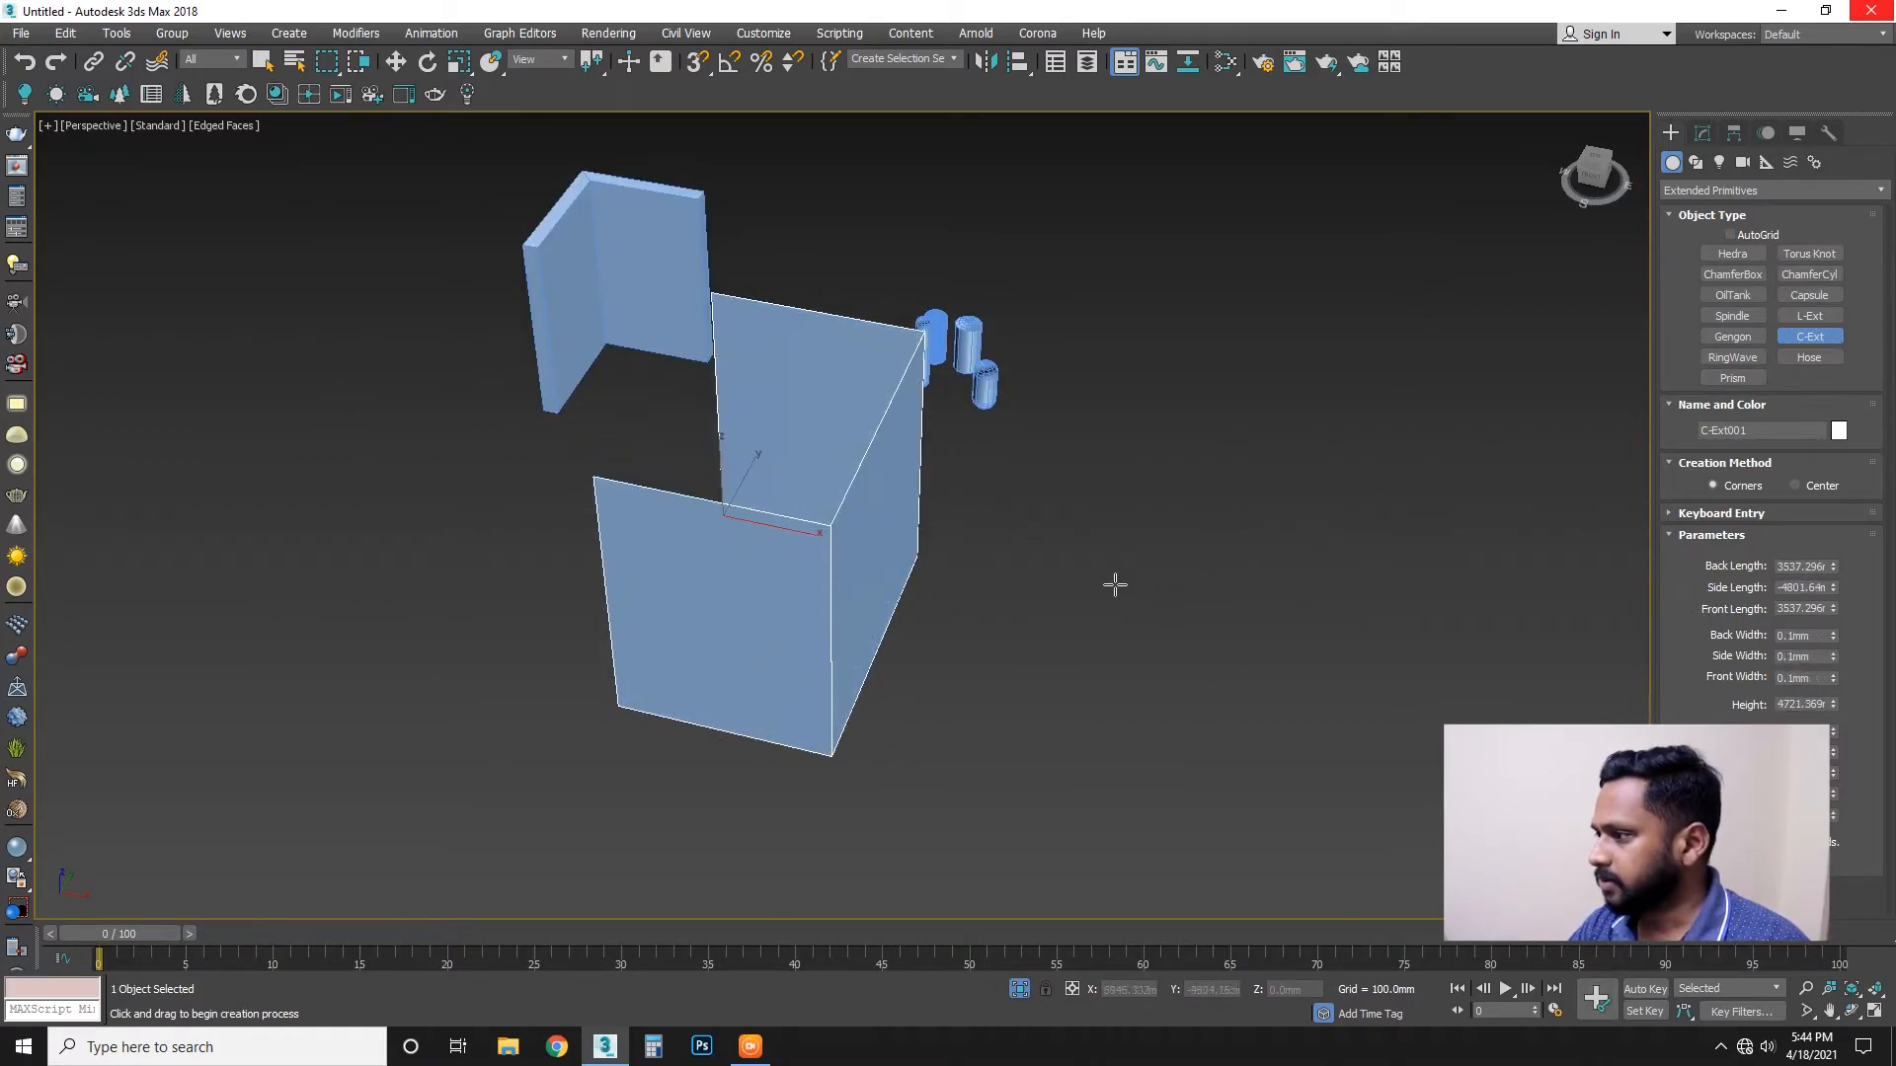
{"action": "middle_click_drag", "start_coordinate": [1054, 598], "coordinate": [1257, 584], "text": "alt"}
Create a gengon of about 1830 mm radius and 4324 mm height, with 14 sides and a fillet of about 156 mm.
{"action": "left_click", "coordinate": [1736, 338]}
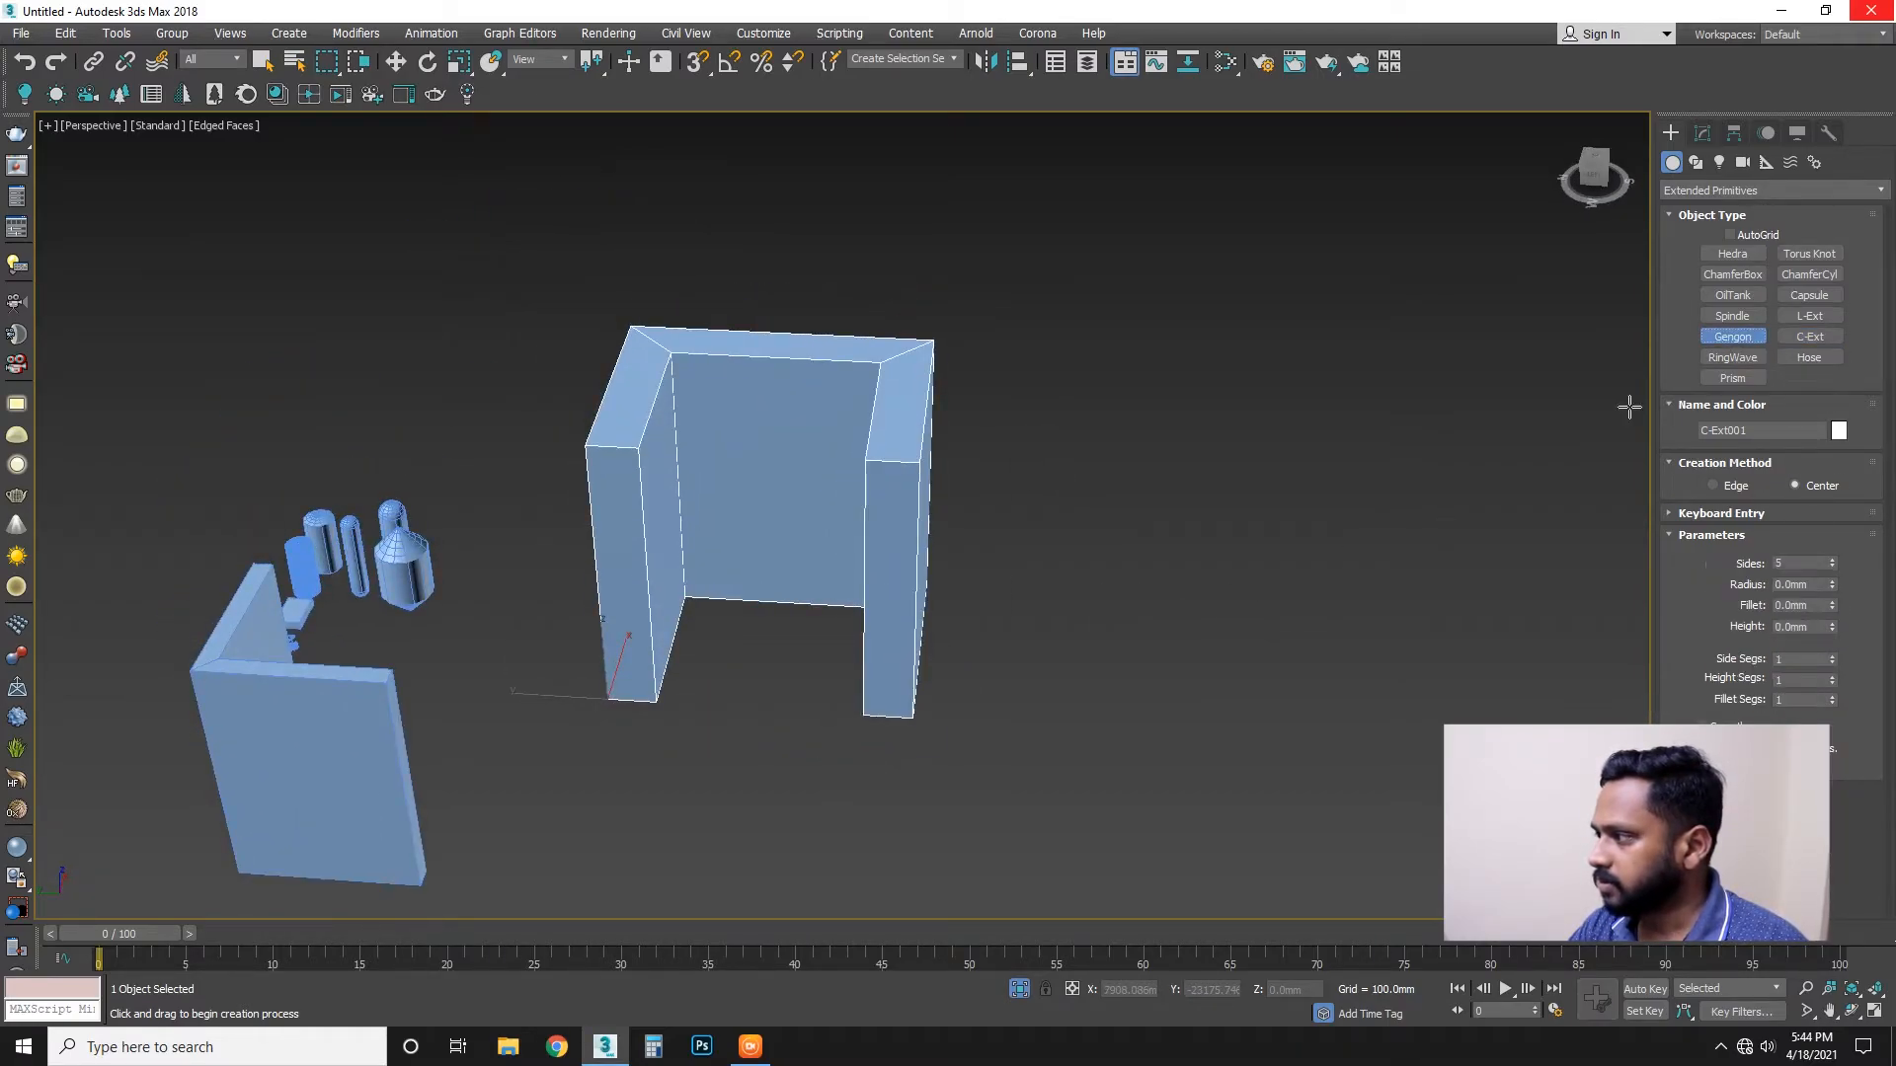
{"action": "middle_click_drag", "start_coordinate": [1041, 671], "coordinate": [1132, 529]}
{"action": "left_click_drag", "start_coordinate": [815, 663], "coordinate": [825, 740]}
{"action": "left_click", "coordinate": [884, 571]}
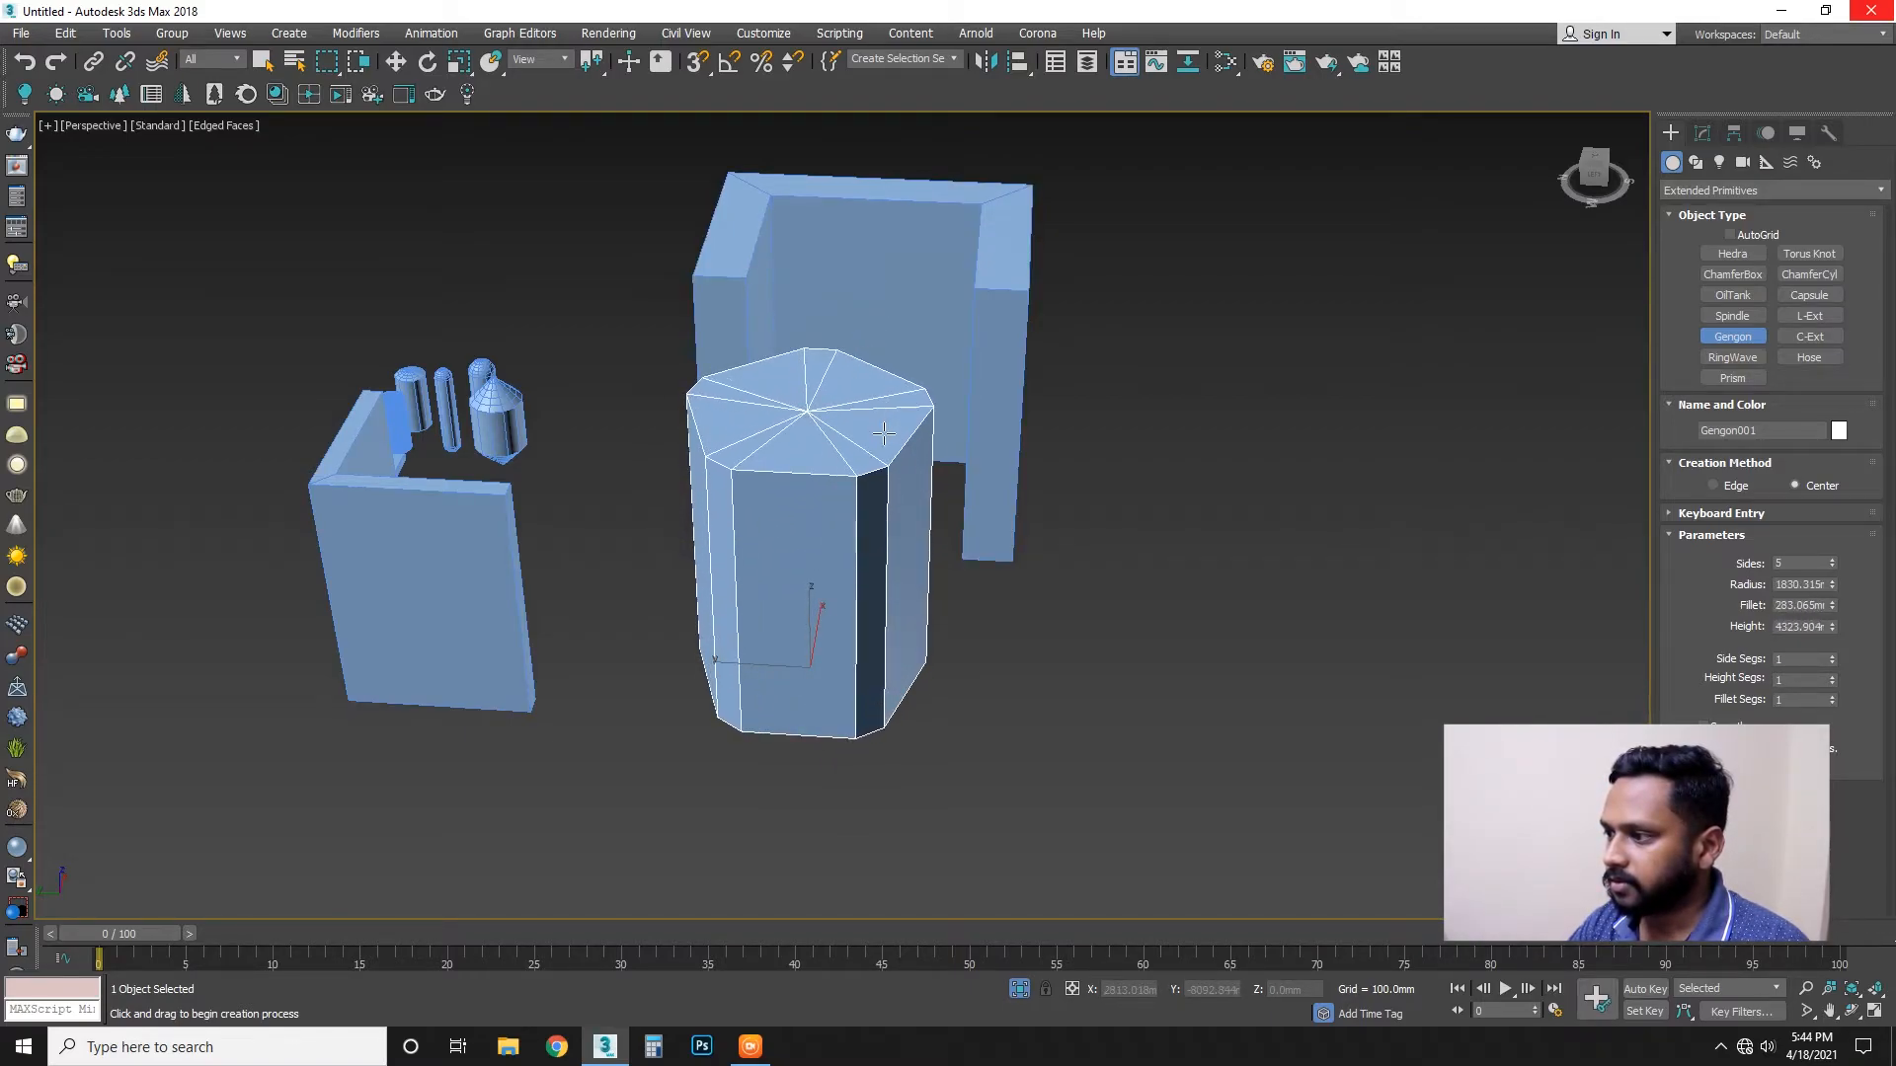
{"action": "left_click_drag", "start_coordinate": [1832, 606], "coordinate": [1775, 660]}
{"action": "mouse_move", "coordinate": [1834, 565]}
{"action": "left_mouse_down"}
{"action": "mouse_move", "coordinate": [1831, 533]}
{"action": "mouse_move", "coordinate": [1830, 570]}
{"action": "mouse_move", "coordinate": [1832, 553]}
{"action": "left_mouse_up"}
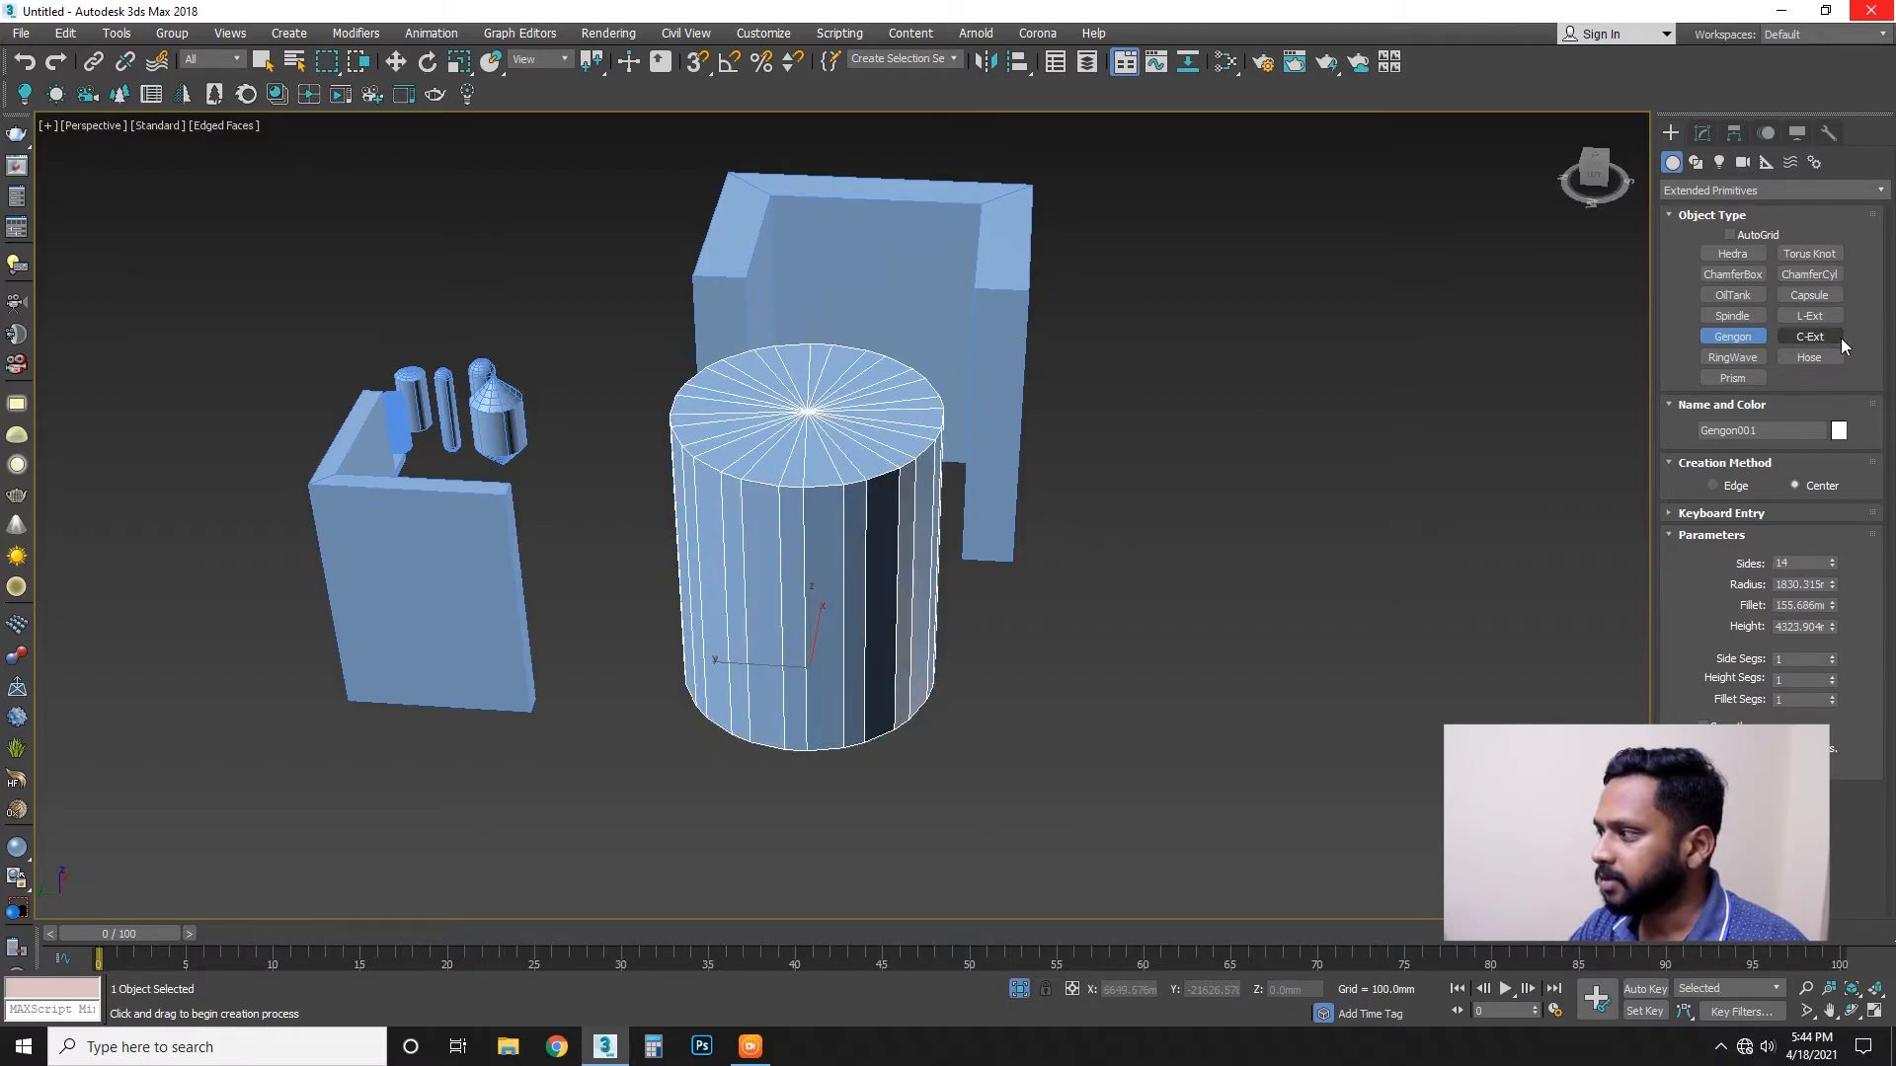
Create a RingWave beside the gengon with a radius of about 4279 mm and a ring width of about 1001 mm.
{"action": "left_click", "coordinate": [1750, 364]}
{"action": "scroll", "coordinate": [1129, 554], "scroll_direction": "down", "scroll_amount": 3}
{"action": "left_click_drag", "start_coordinate": [1025, 639], "coordinate": [1096, 770]}
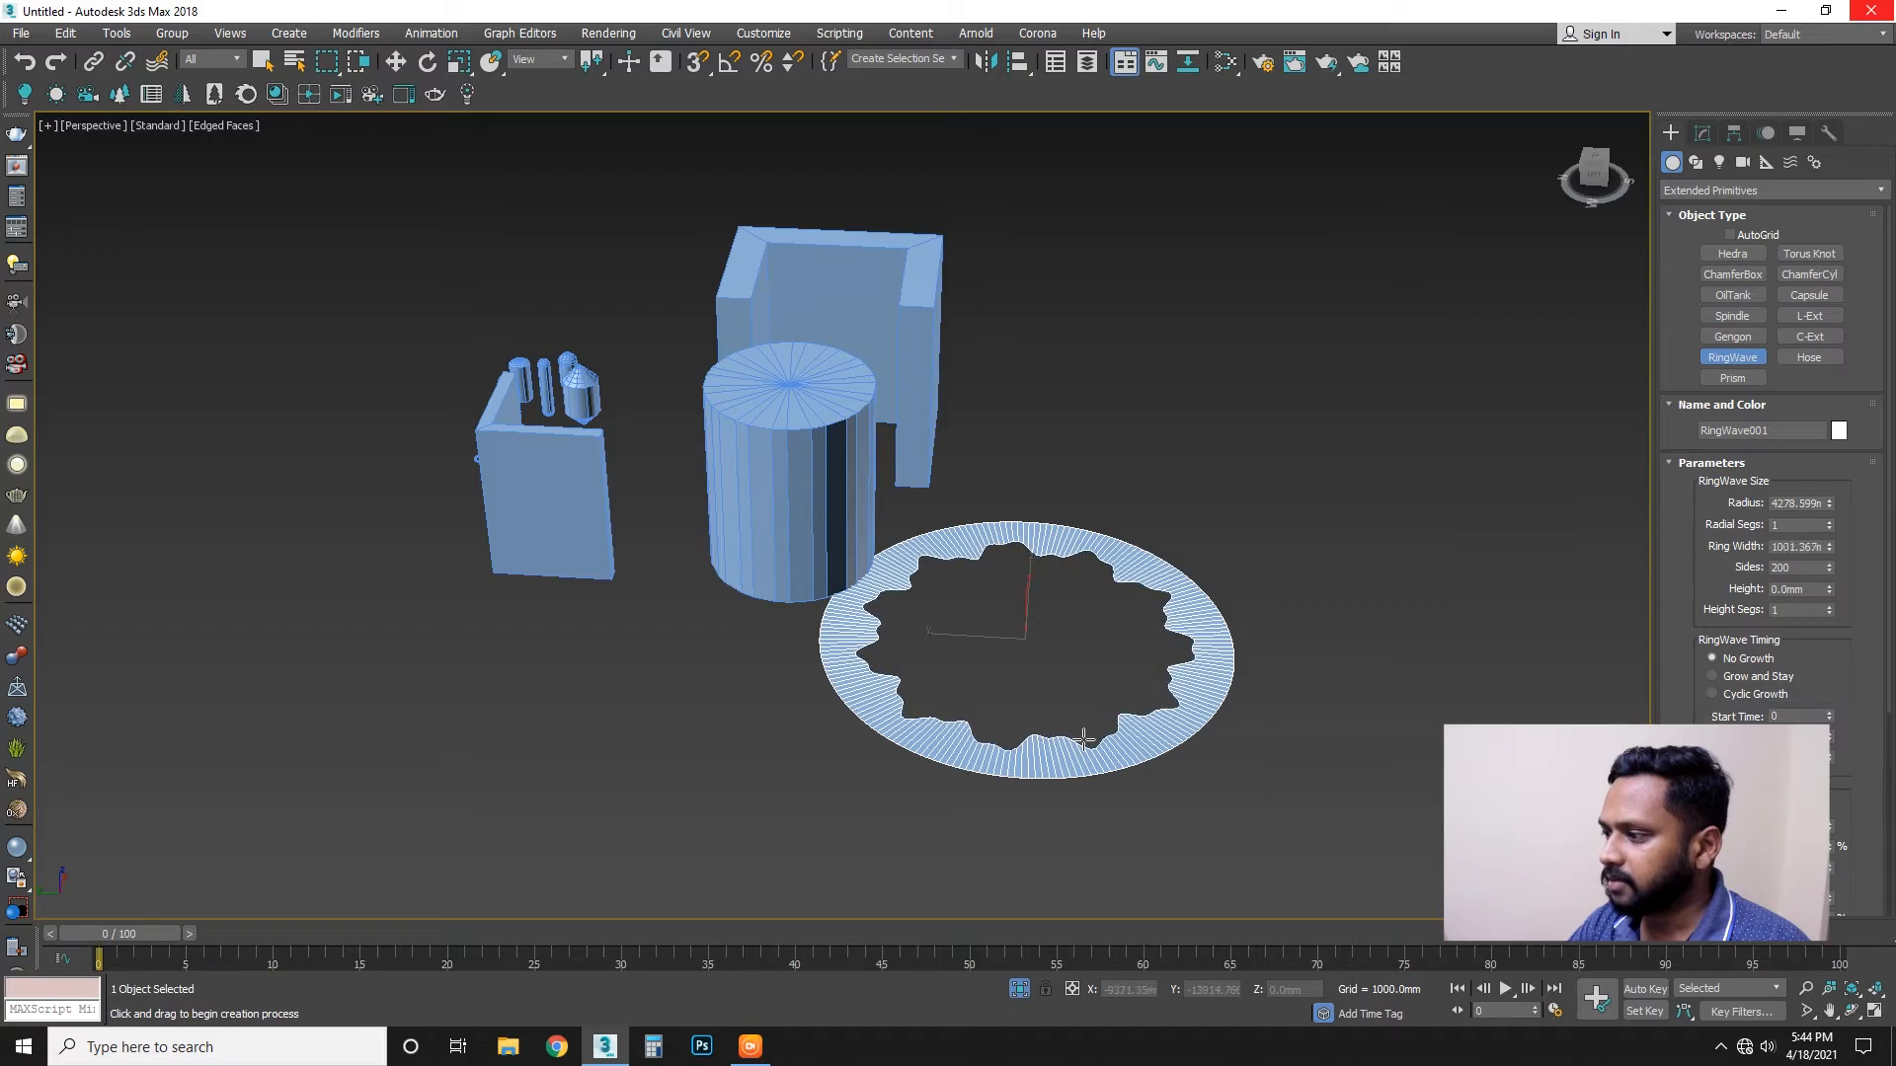
{"action": "scroll", "coordinate": [876, 690], "scroll_direction": "up", "scroll_amount": 5}
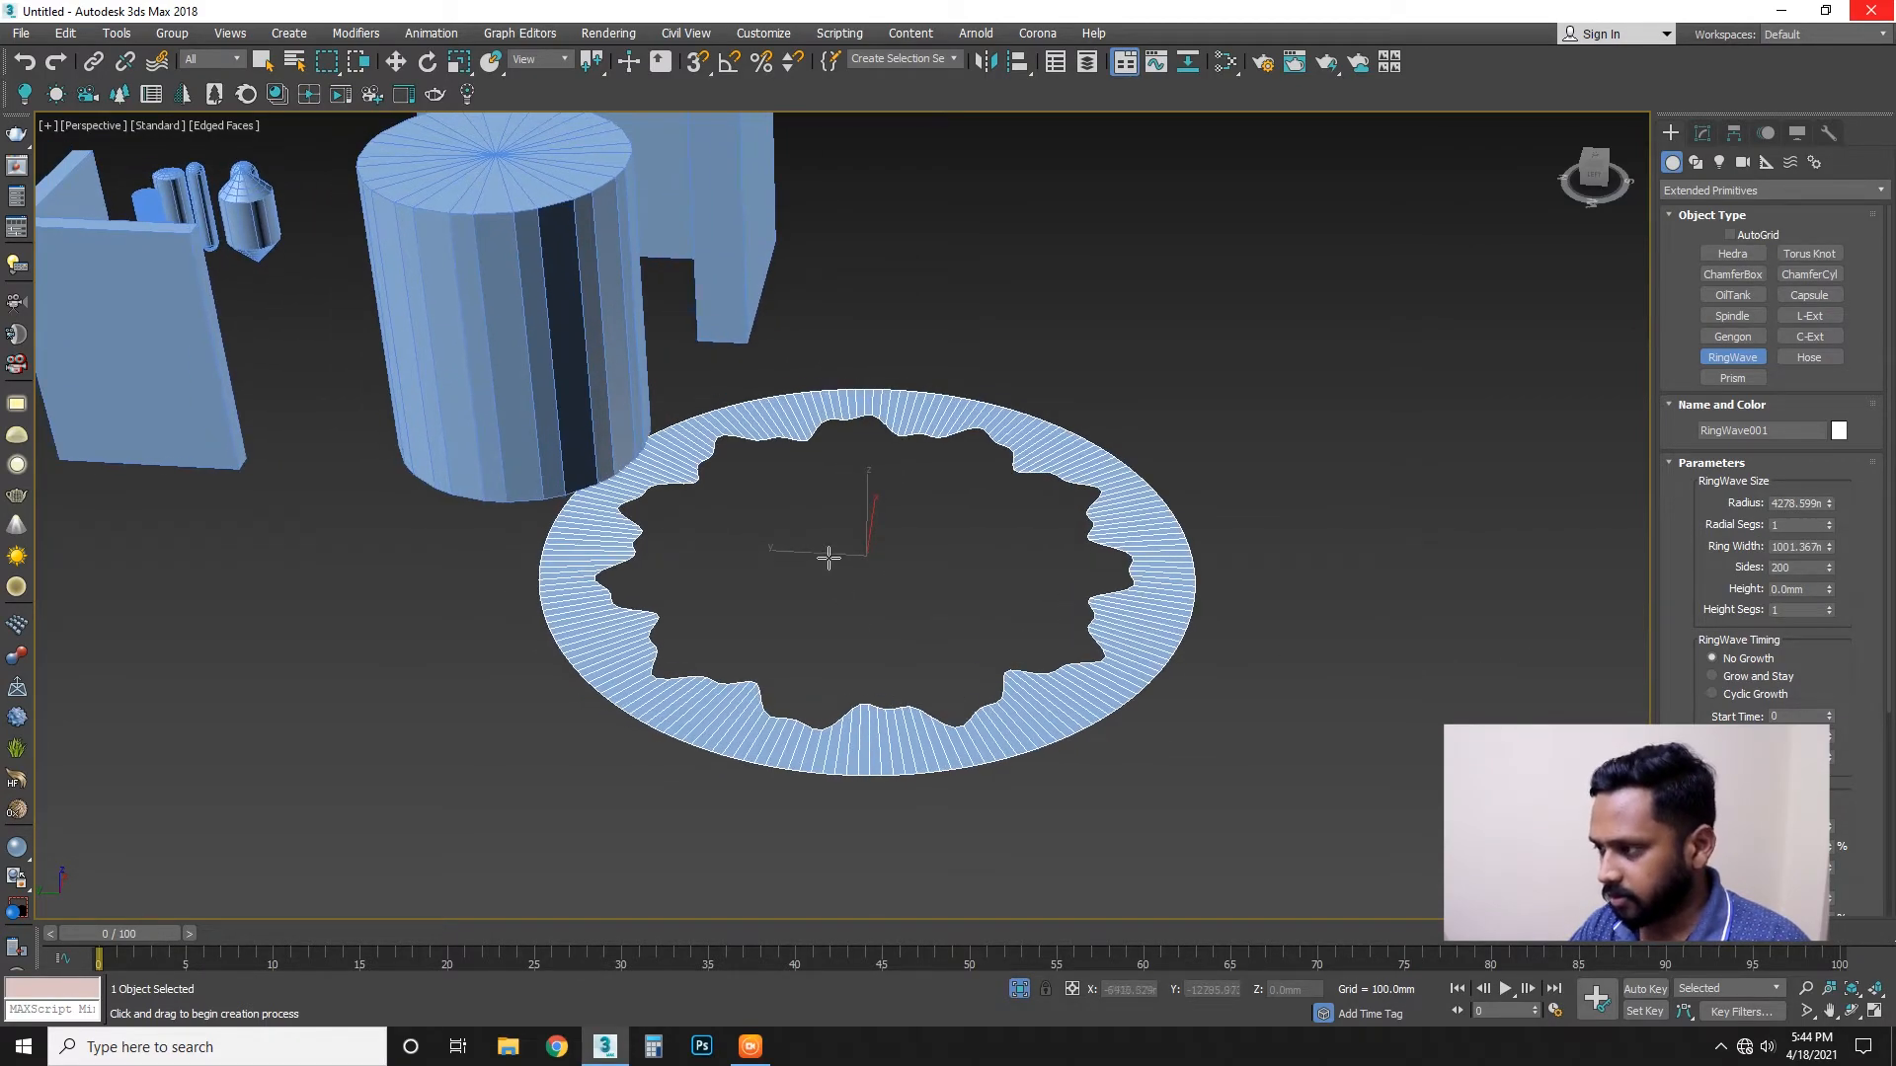
Move the ring wave away from the gengon and scrub the timeline to preview its animation.
{"action": "key", "text": "w"}
{"action": "left_click_drag", "start_coordinate": [817, 553], "coordinate": [970, 583]}
{"action": "middle_click_drag", "start_coordinate": [1042, 732], "coordinate": [999, 753], "text": "alt"}
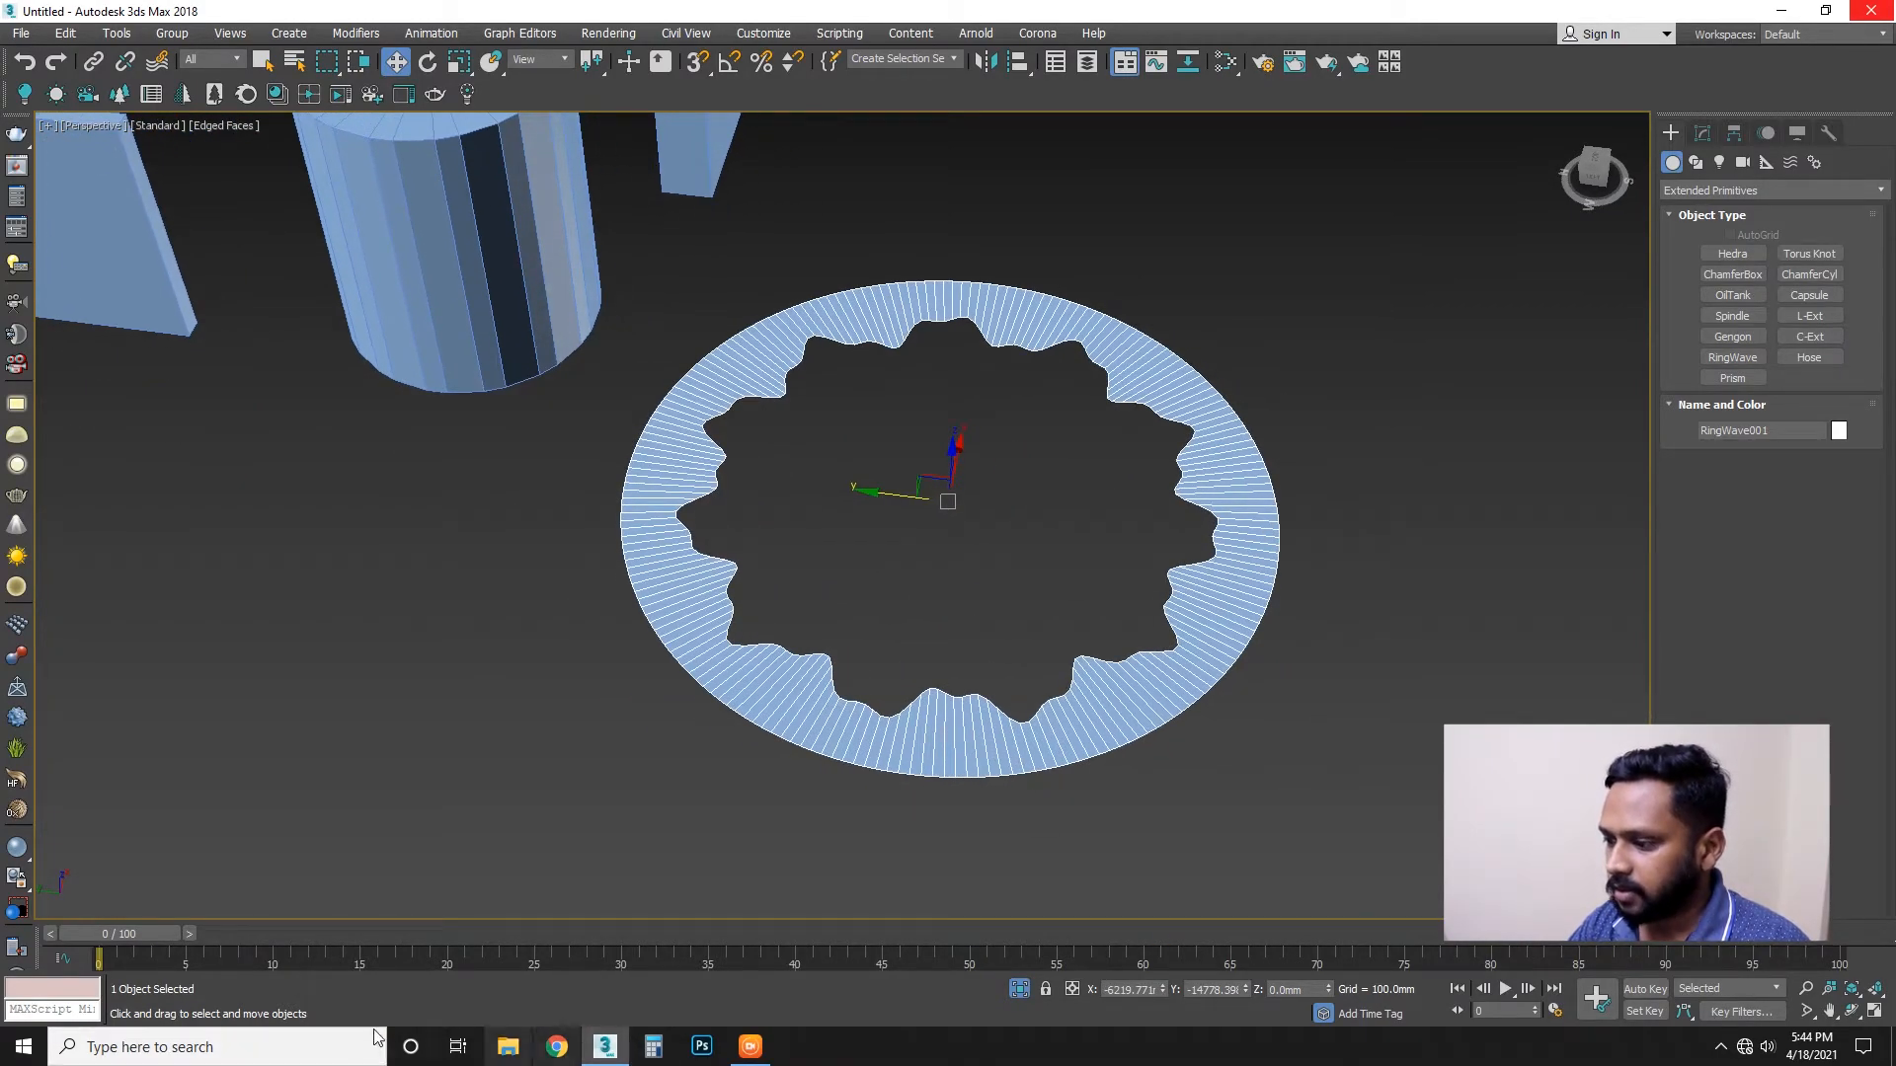
{"action": "mouse_move", "coordinate": [135, 942]}
{"action": "left_mouse_down"}
{"action": "mouse_move", "coordinate": [1665, 954]}
{"action": "mouse_move", "coordinate": [98, 954]}
{"action": "left_mouse_up"}
{"action": "key", "text": "w"}
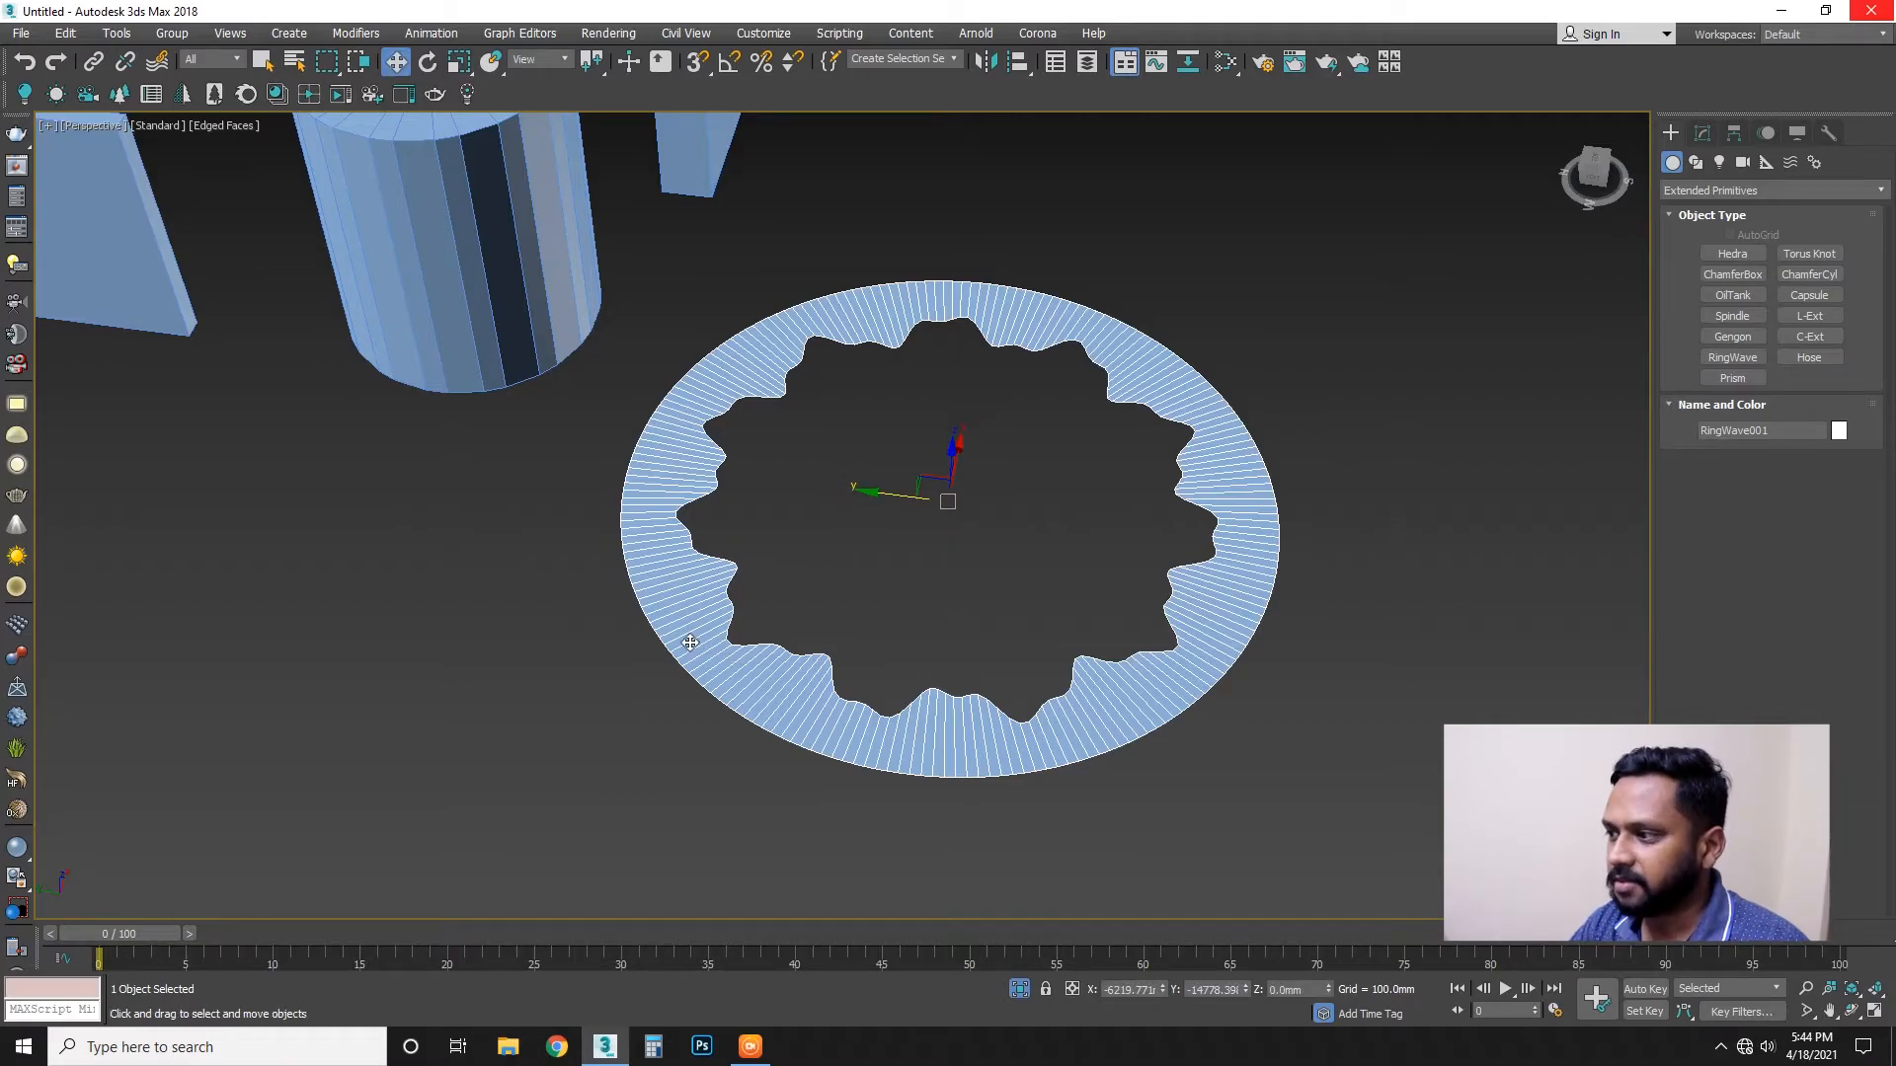
Create a free hose about 5048 mm high next to the ring wave.
{"action": "left_click", "coordinate": [1809, 357]}
{"action": "middle_click_drag", "start_coordinate": [1381, 432], "coordinate": [968, 601]}
{"action": "scroll", "coordinate": [969, 602], "scroll_direction": "down", "scroll_amount": 3}
{"action": "left_click_drag", "start_coordinate": [845, 485], "coordinate": [865, 506]}
{"action": "left_click", "coordinate": [889, 278]}
{"action": "middle_click_drag", "start_coordinate": [910, 516], "coordinate": [861, 459], "text": "alt"}
{"action": "scroll", "coordinate": [861, 459], "scroll_direction": "up", "scroll_amount": 3}
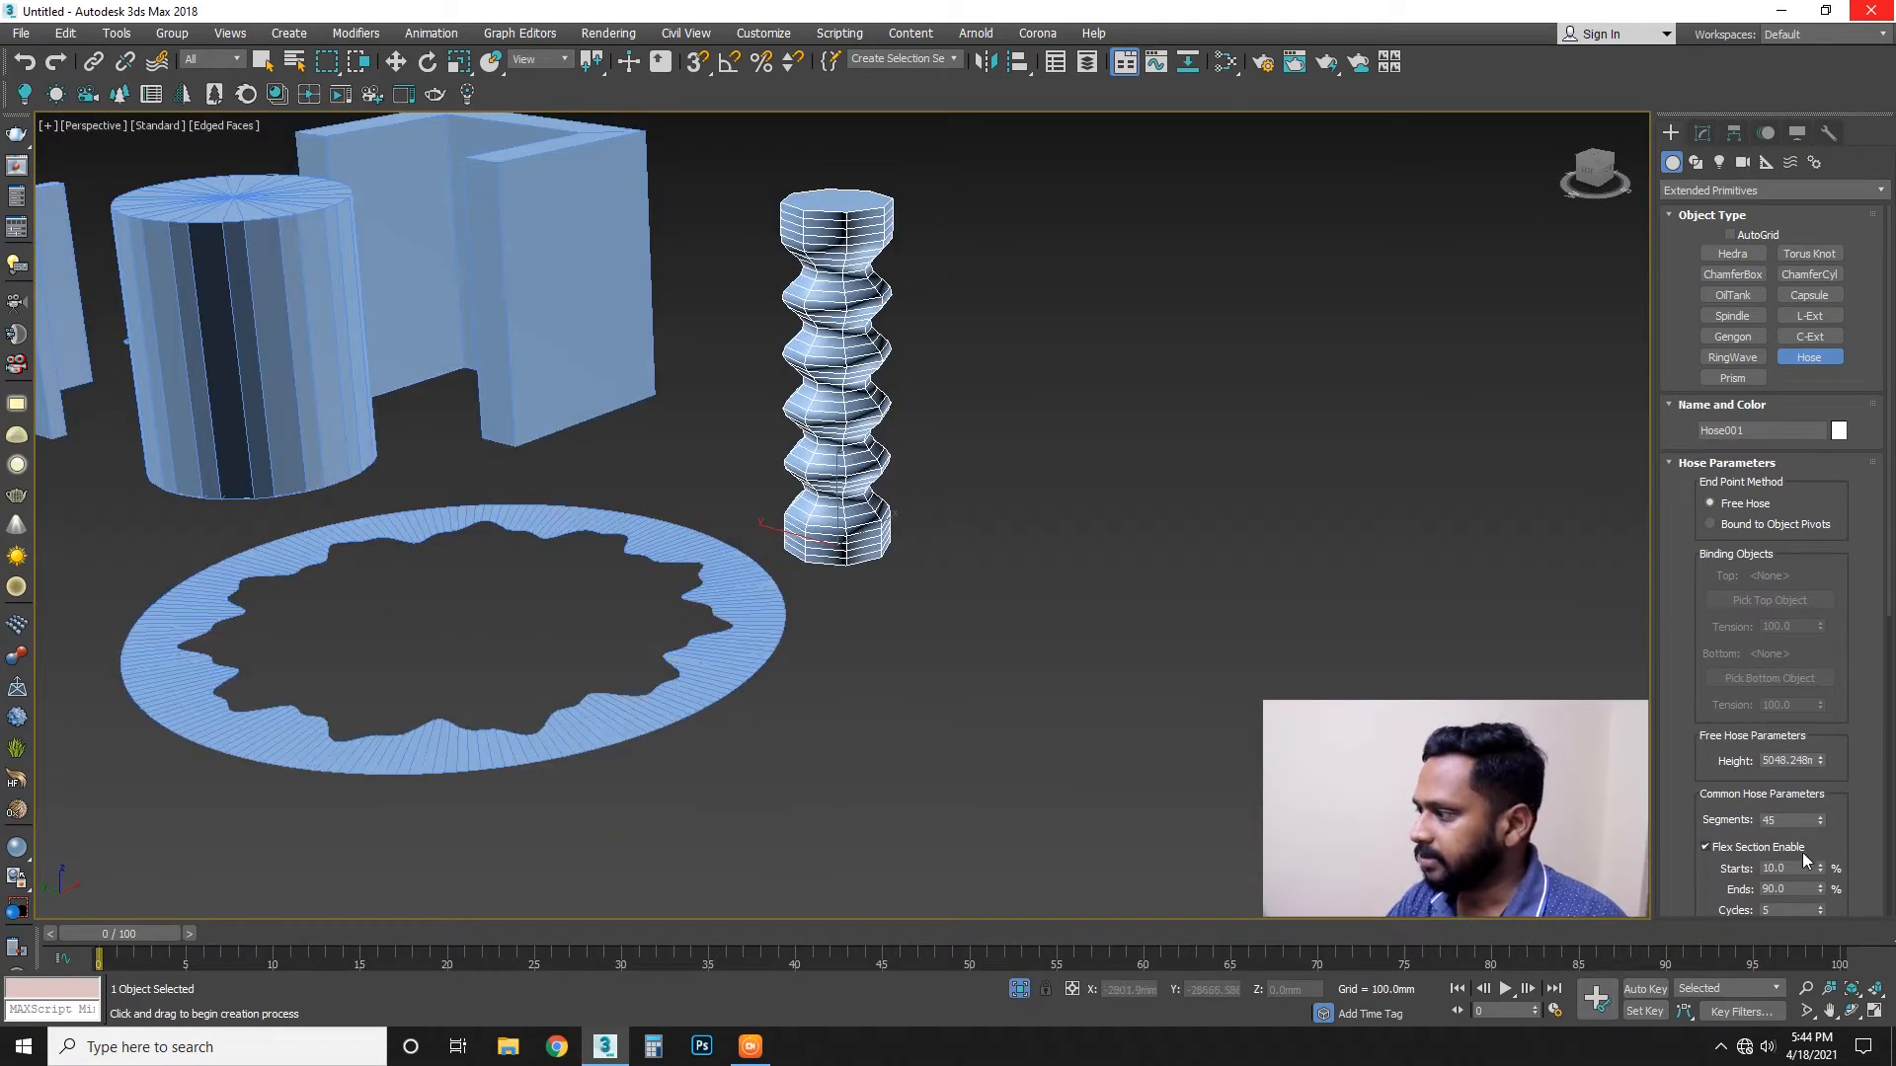
Set the hose to 87 segments with its flex section from 33% to 64%, and turn off edged faces.
{"action": "left_click_drag", "start_coordinate": [1820, 821], "coordinate": [1833, 778]}
{"action": "left_click", "coordinate": [1820, 870]}
{"action": "left_click_drag", "start_coordinate": [1821, 866], "coordinate": [1815, 918]}
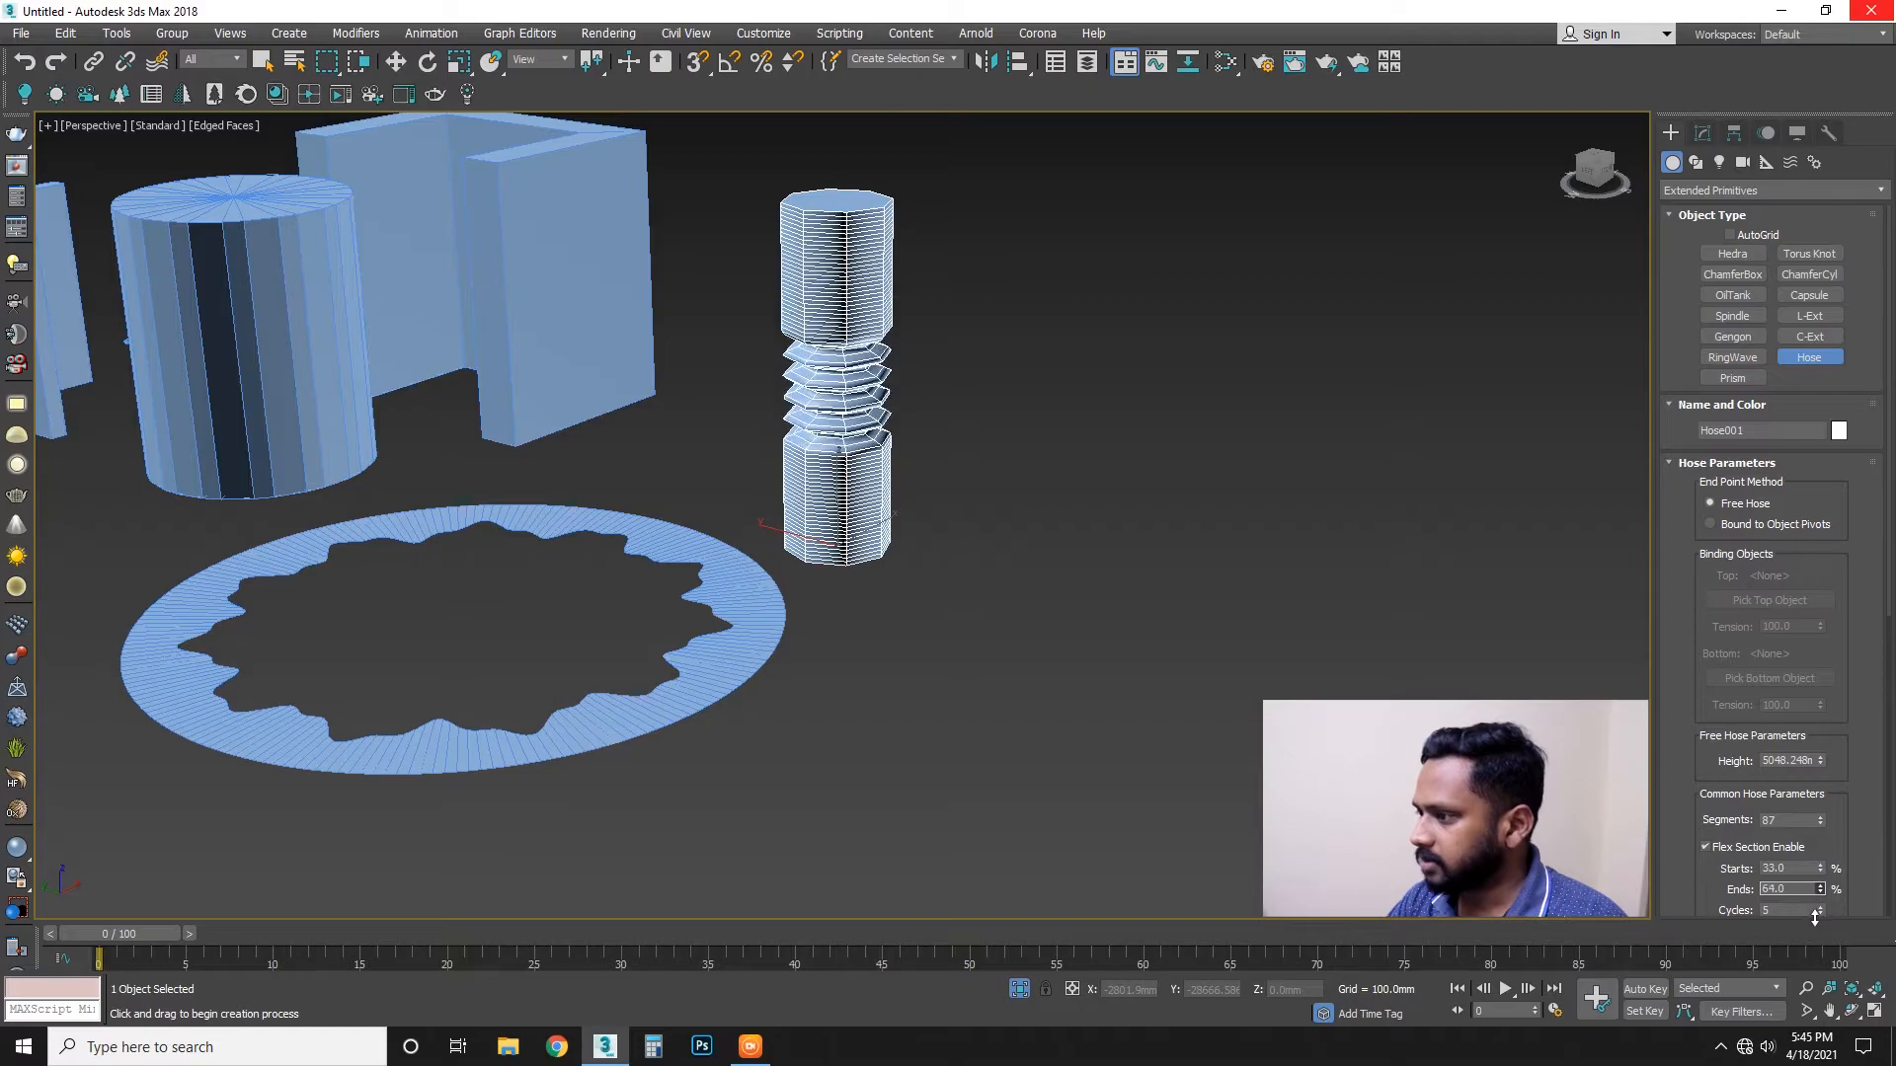
{"action": "scroll", "coordinate": [1832, 894], "scroll_direction": "down", "scroll_amount": 2}
{"action": "key", "text": "F3"}
{"action": "key", "text": "F3"}
{"action": "key", "text": "F4"}
{"action": "scroll", "coordinate": [1835, 844], "scroll_direction": "down", "scroll_amount": 2}
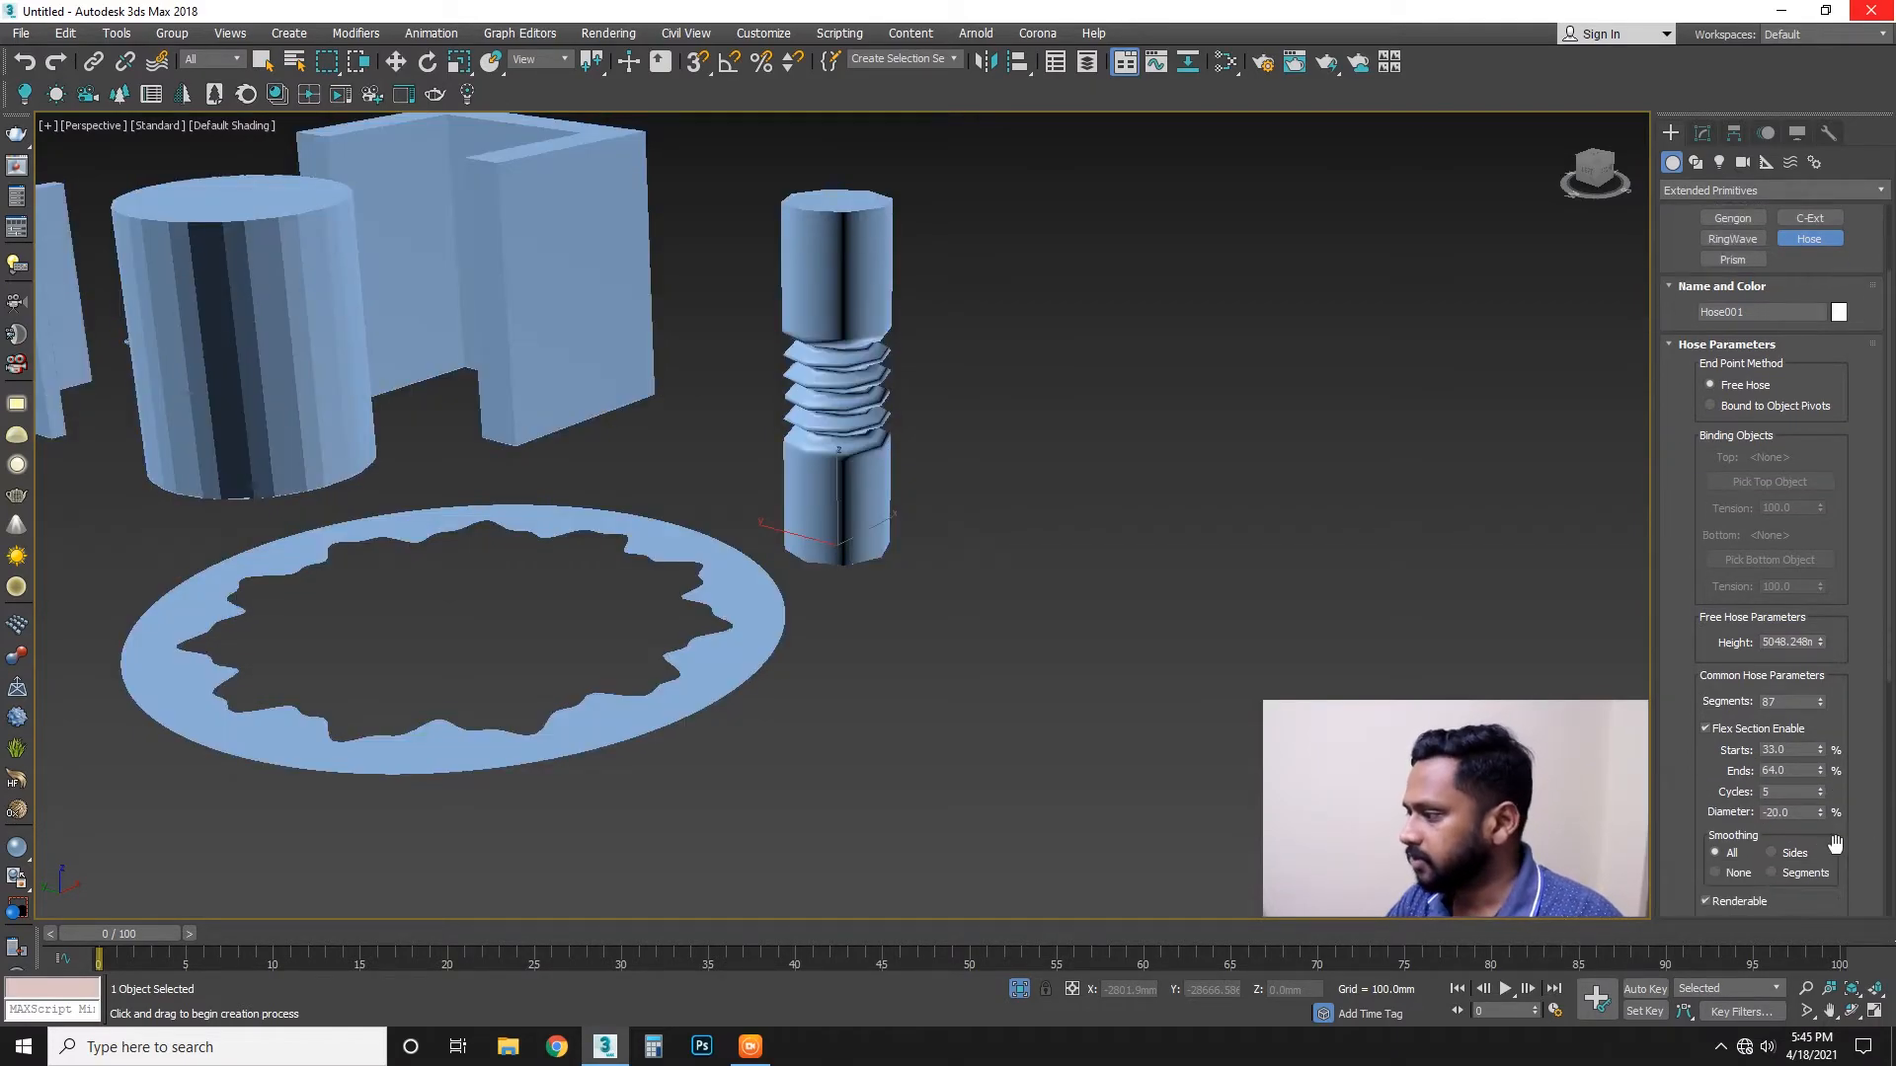
Set the hose's flex cycles to 121, flex diameter to -24% and flex section end to 86%.
{"action": "left_click_drag", "start_coordinate": [1822, 792], "coordinate": [1823, 677]}
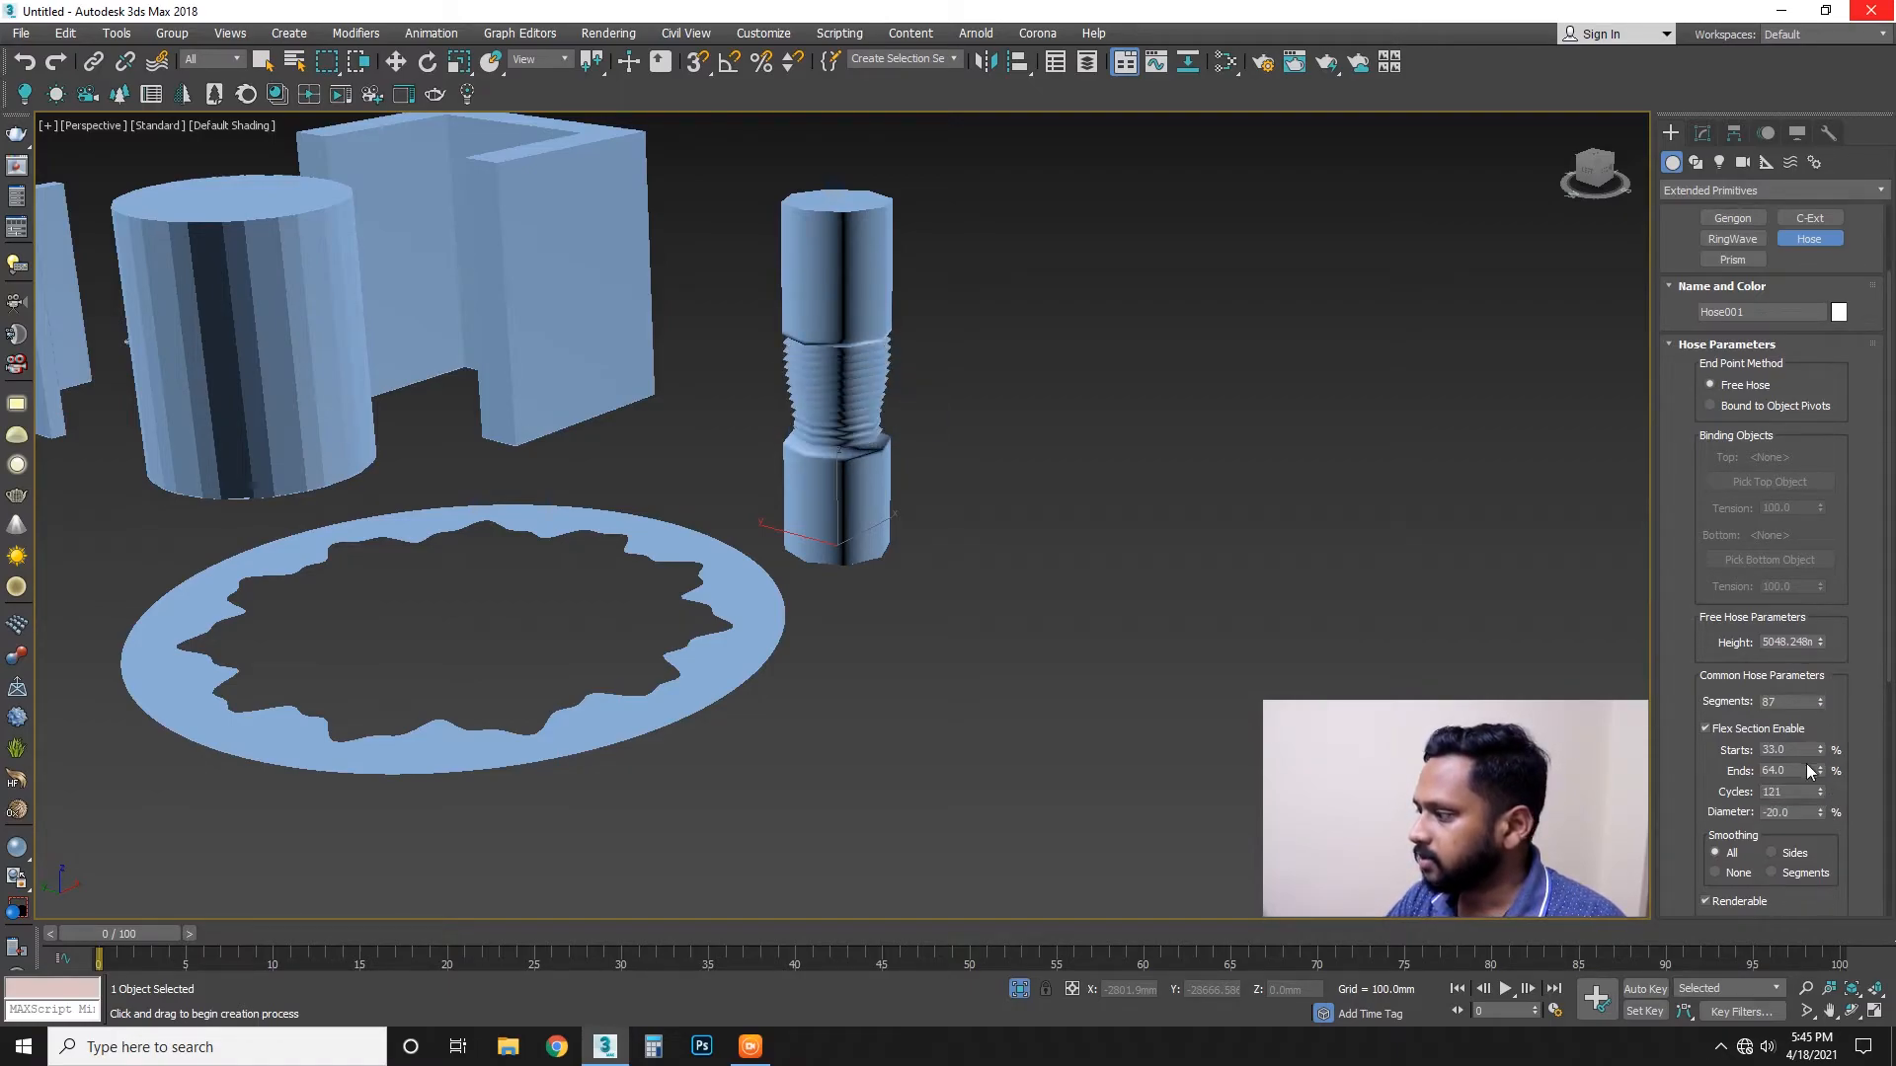
{"action": "left_click_drag", "start_coordinate": [1825, 813], "coordinate": [1798, 862]}
{"action": "middle_click_drag", "start_coordinate": [864, 555], "coordinate": [997, 495], "text": "alt"}
{"action": "scroll", "coordinate": [860, 390], "scroll_direction": "up", "scroll_amount": 5}
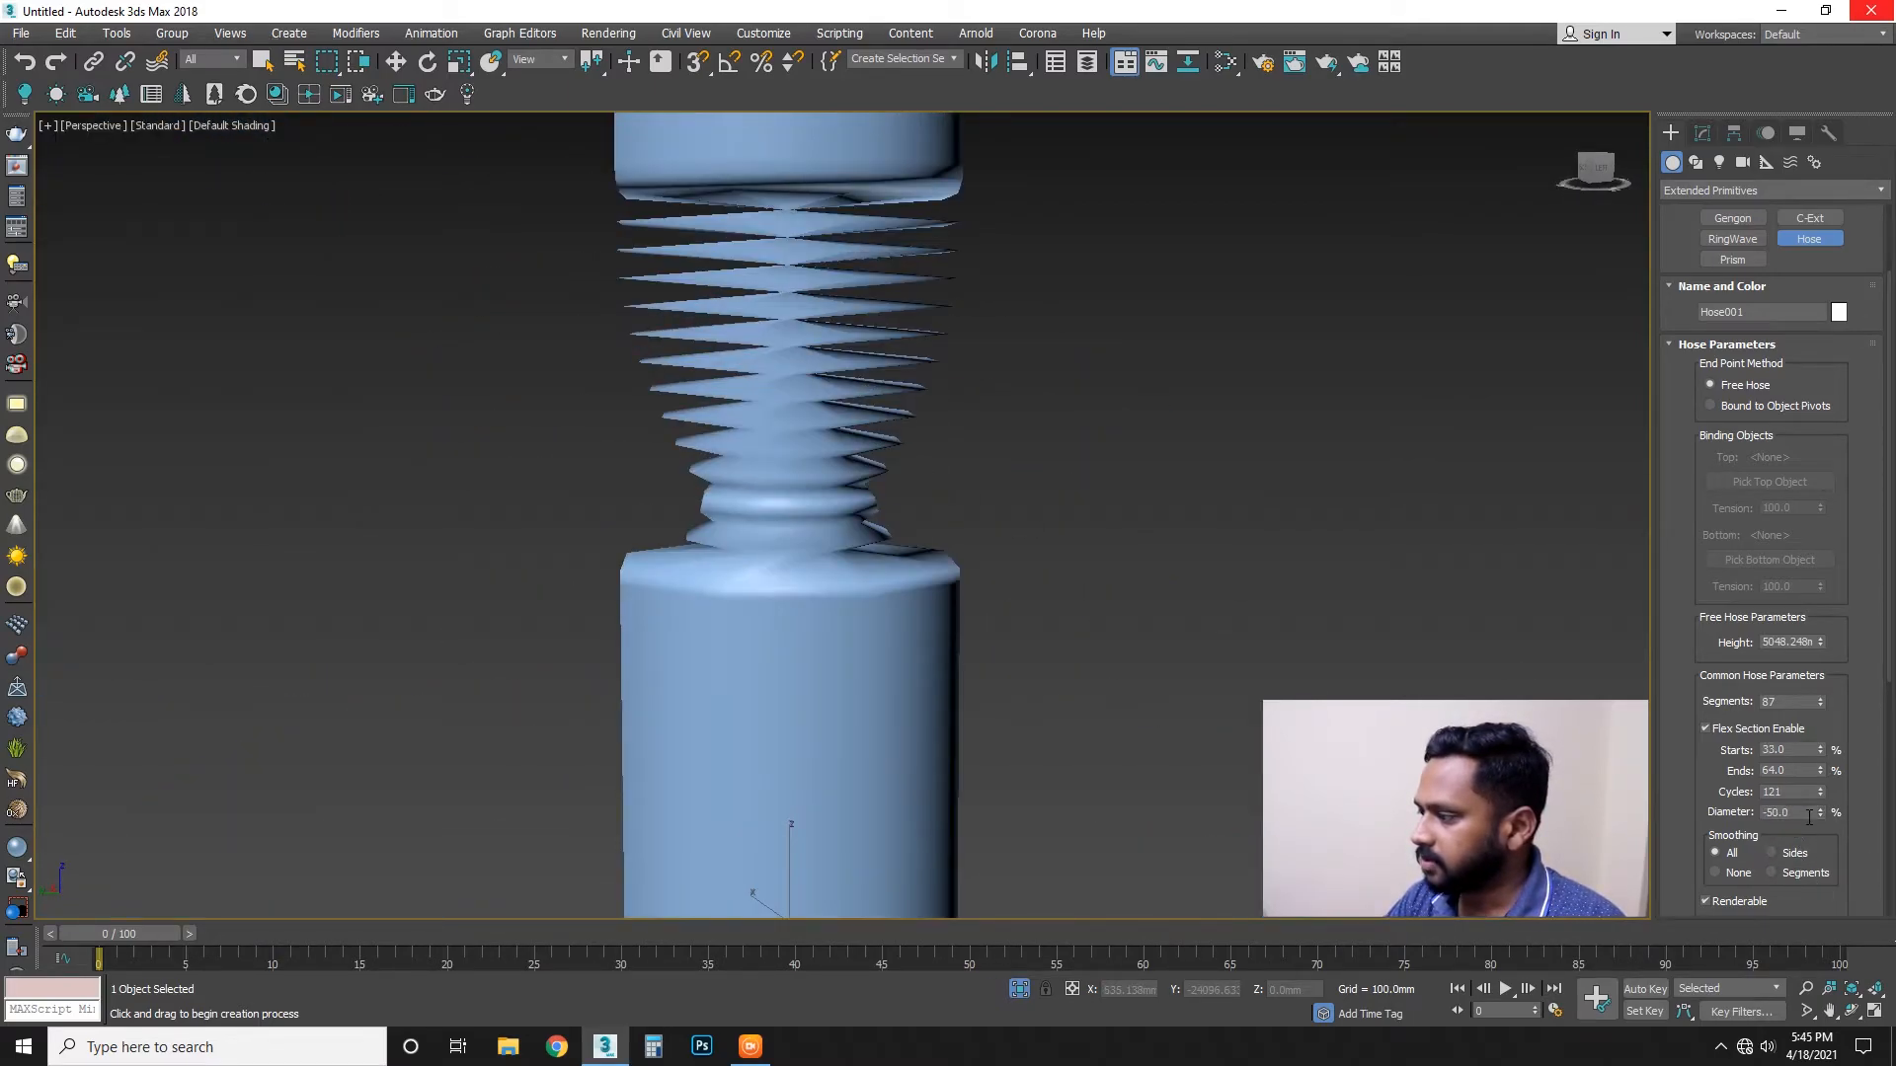
{"action": "left_click_drag", "start_coordinate": [1822, 810], "coordinate": [1818, 749]}
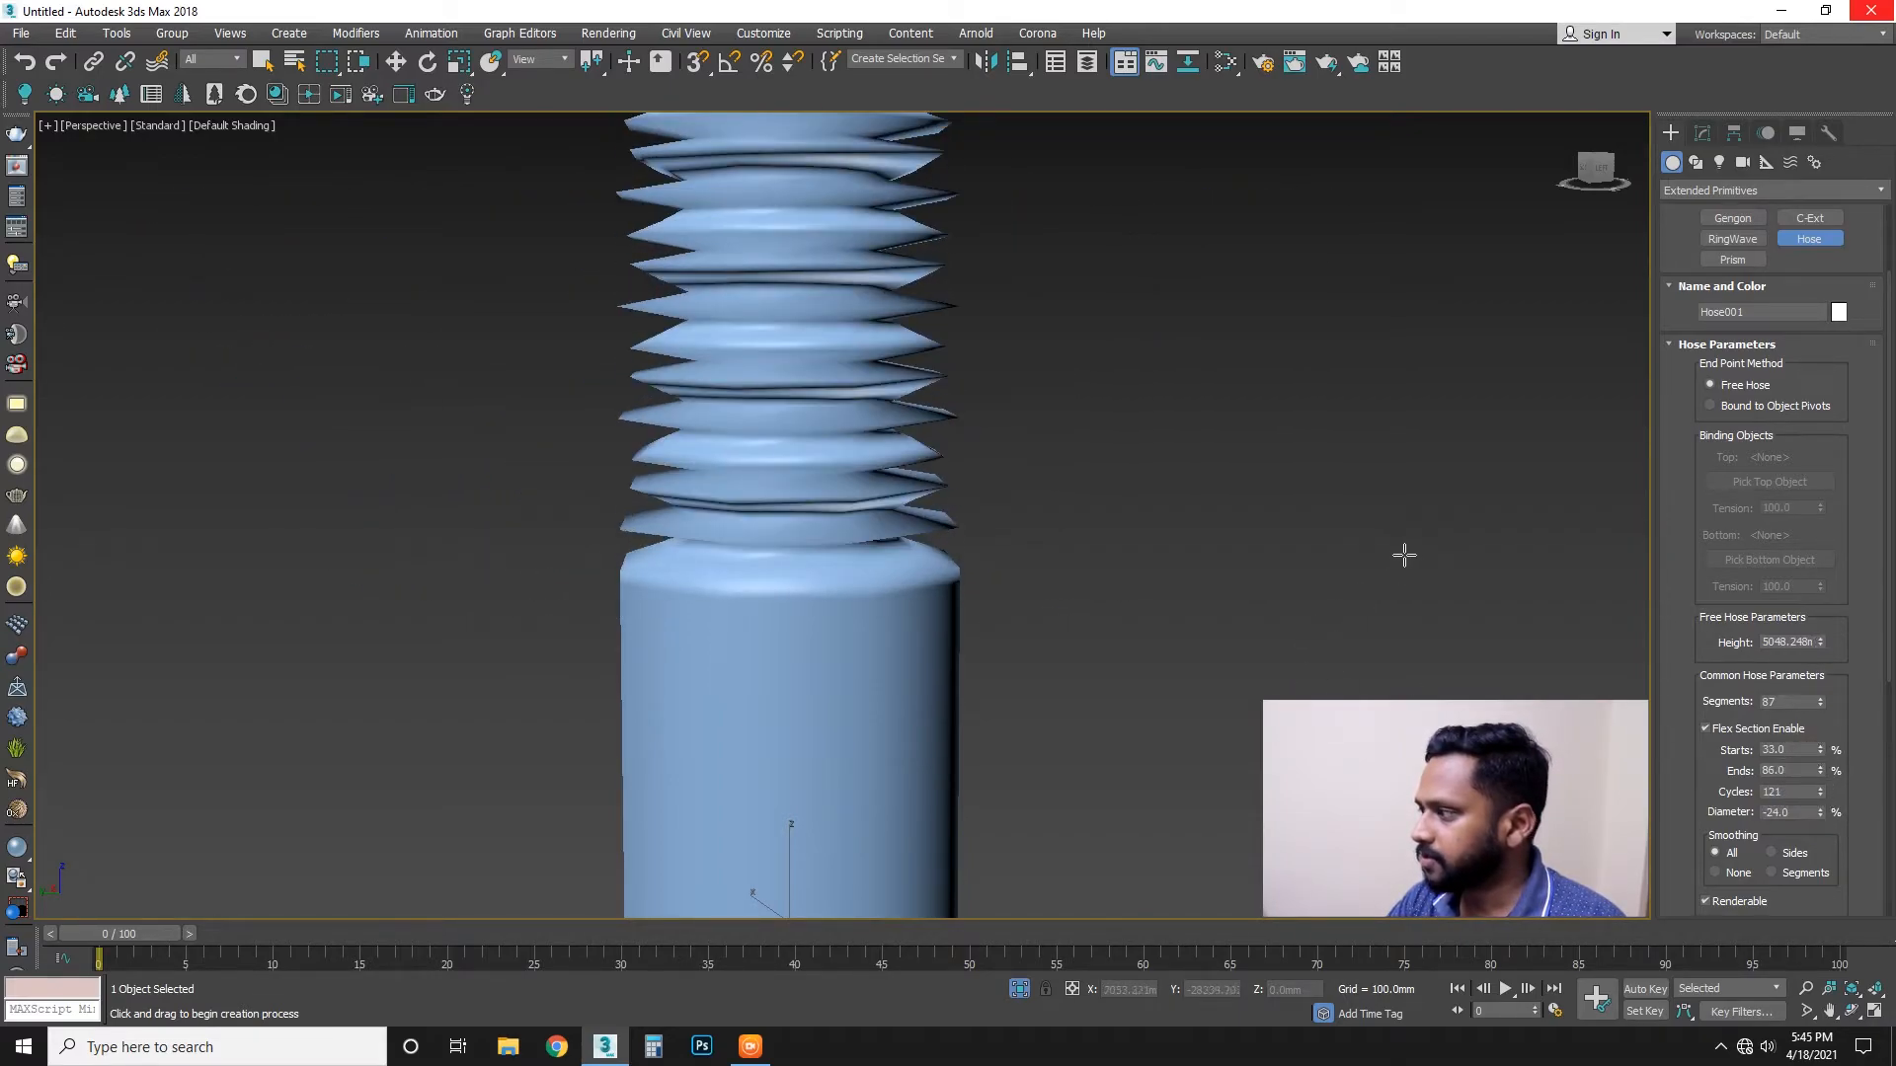
Create a tall, slanted prism beside the hose in the perspective view.
{"action": "scroll", "coordinate": [1405, 555], "scroll_direction": "down", "scroll_amount": 8}
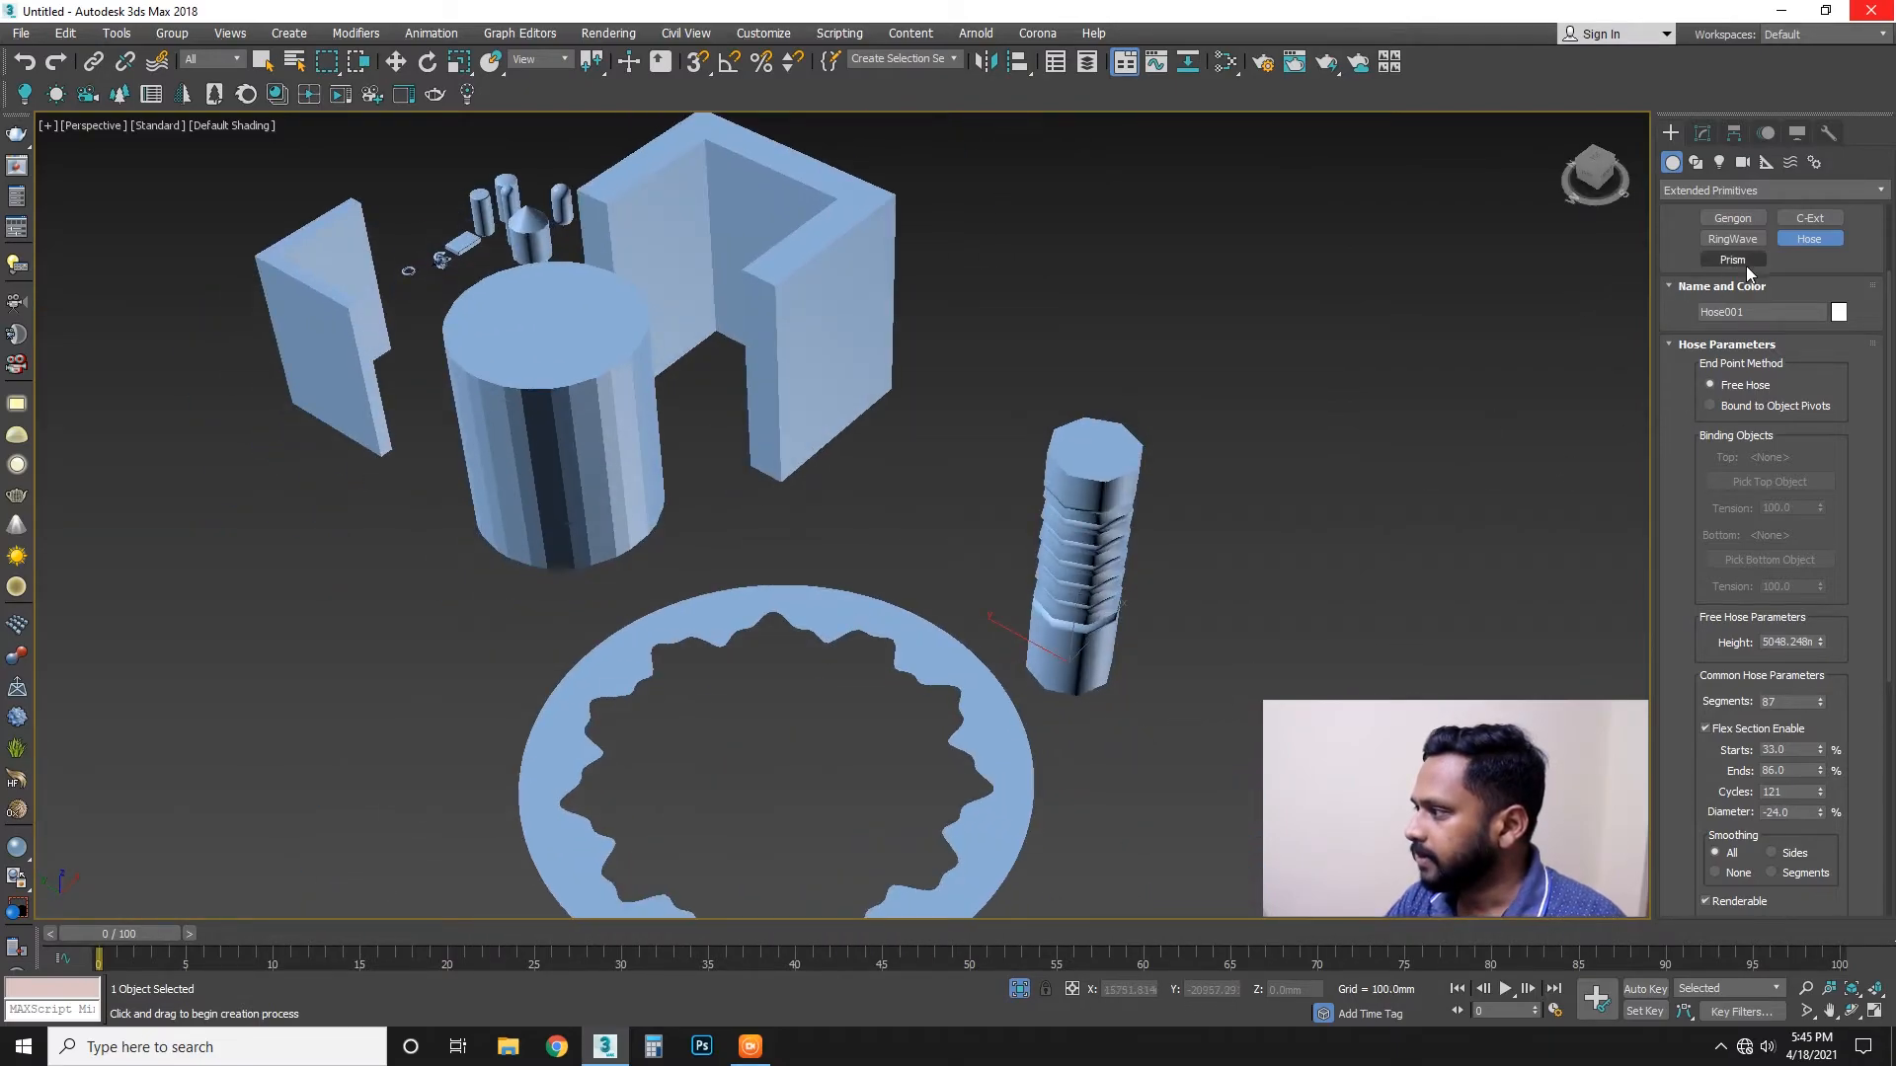
{"action": "left_click", "coordinate": [1745, 263]}
{"action": "middle_click_drag", "start_coordinate": [1352, 623], "coordinate": [1174, 614]}
{"action": "left_click_drag", "start_coordinate": [1197, 600], "coordinate": [1184, 705]}
{"action": "left_click", "coordinate": [1237, 542]}
{"action": "left_click", "coordinate": [1323, 295]}
{"action": "middle_click_drag", "start_coordinate": [1228, 585], "coordinate": [1186, 592], "text": "alt"}
Show all four viewports and create a prism in the Top view, sides about 319, 250 and 245 mm, height about 472 mm.
{"action": "left_click_drag", "start_coordinate": [1001, 659], "coordinate": [1008, 695]}
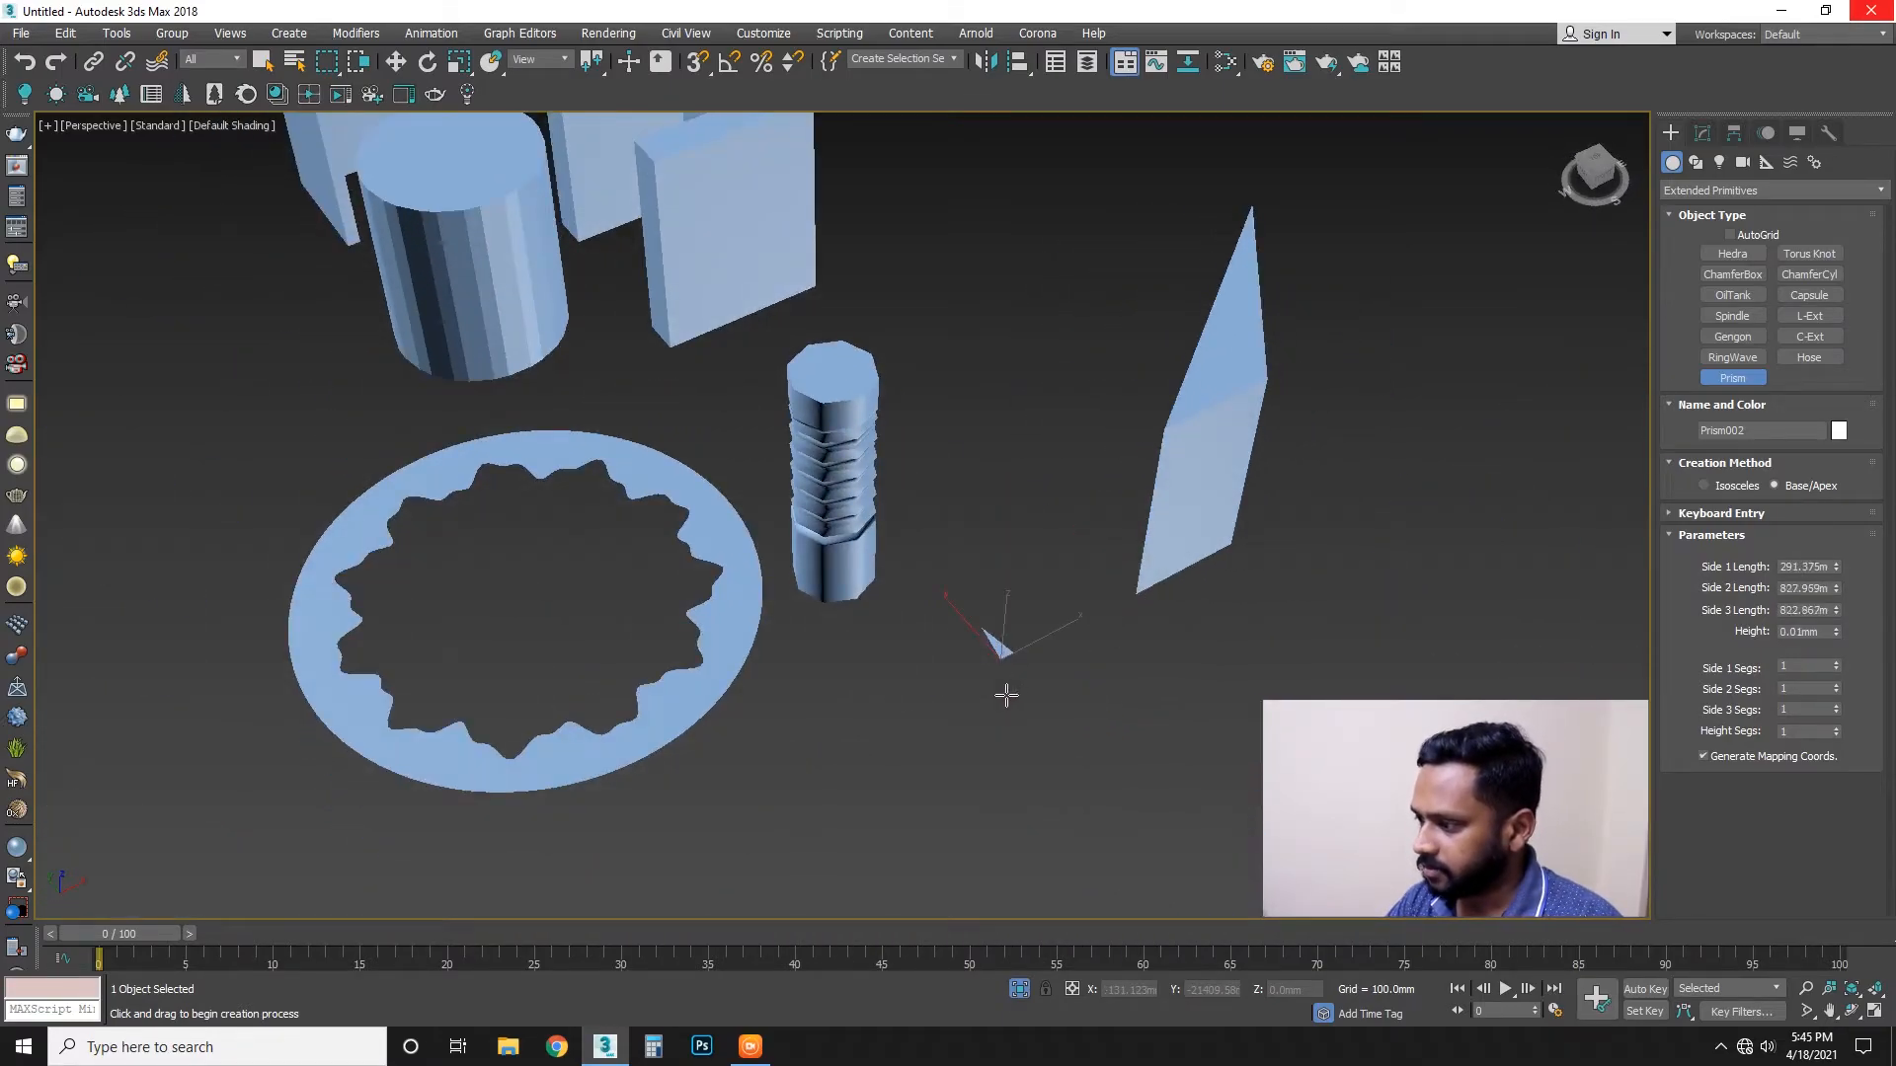
{"action": "right_click", "coordinate": [1072, 702]}
{"action": "key", "text": "alt+w"}
{"action": "scroll", "coordinate": [720, 457], "scroll_direction": "down", "scroll_amount": 6}
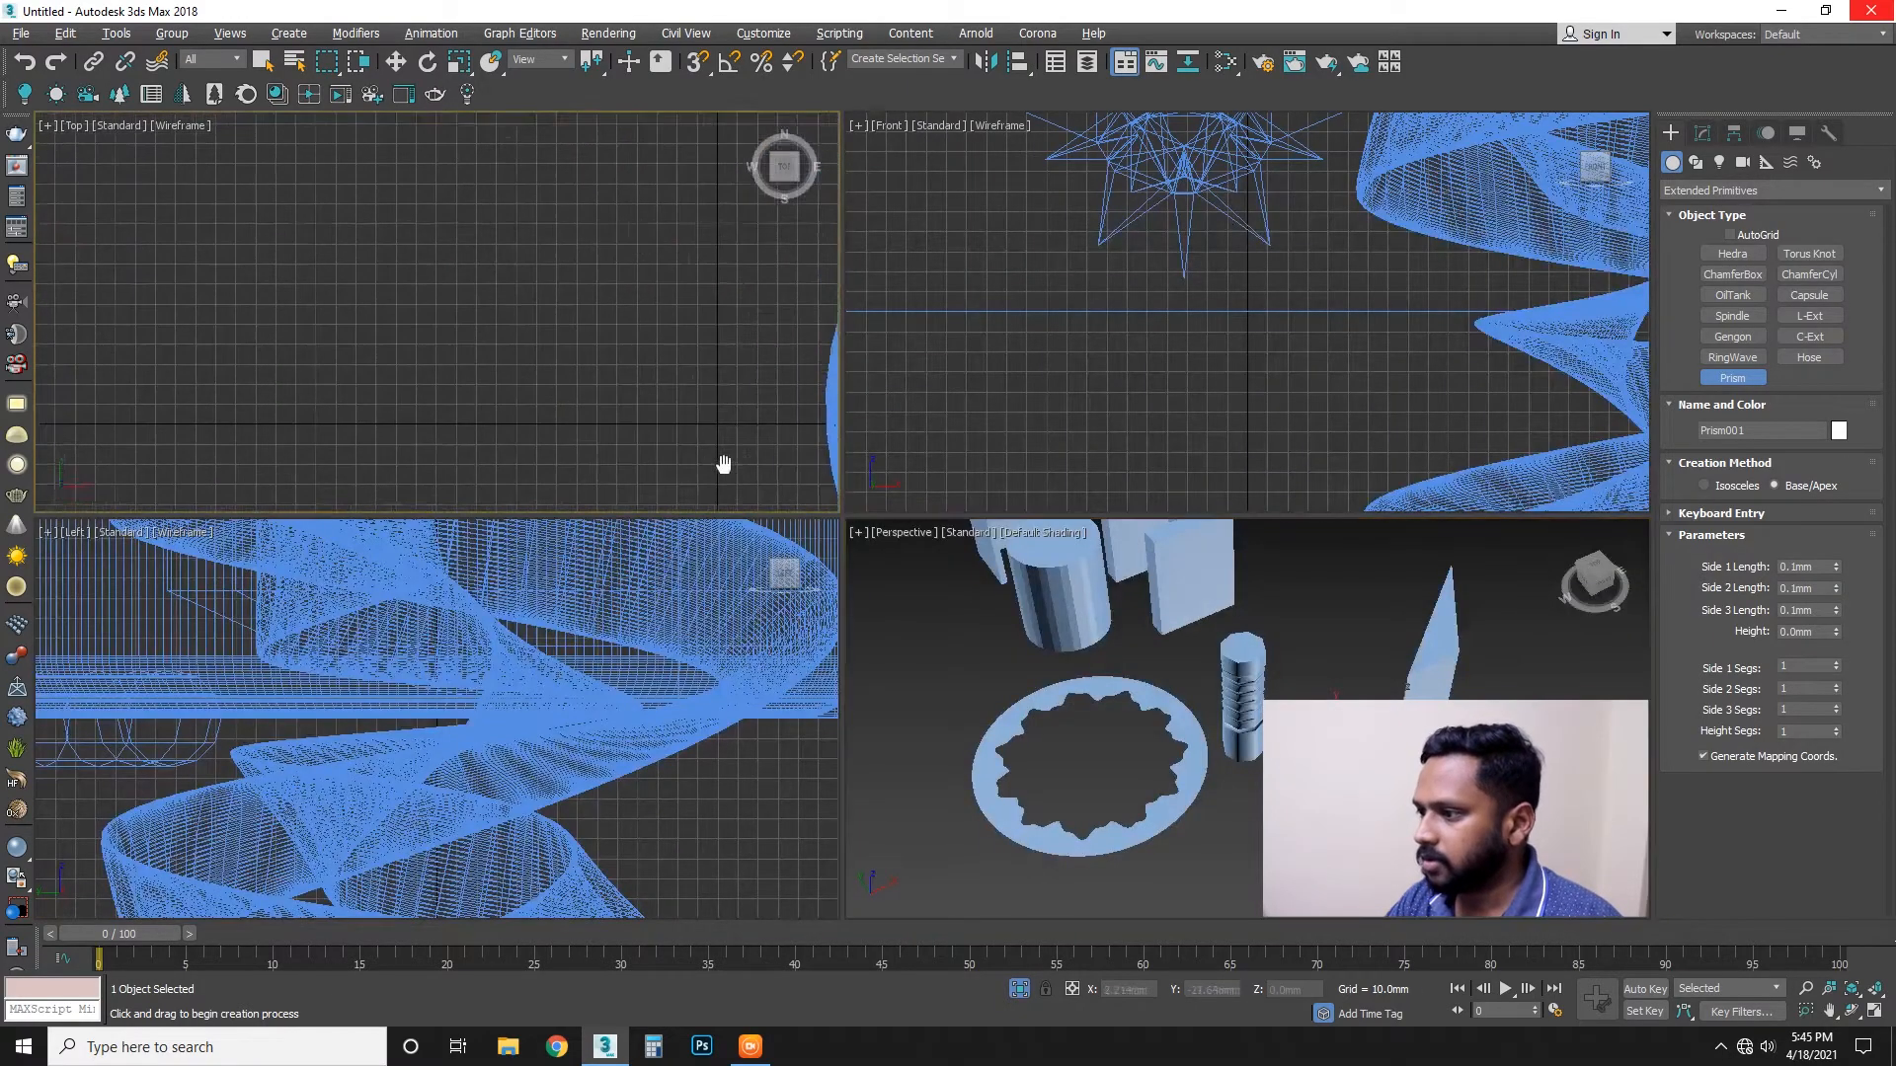
{"action": "left_click_drag", "start_coordinate": [573, 225], "coordinate": [652, 227]}
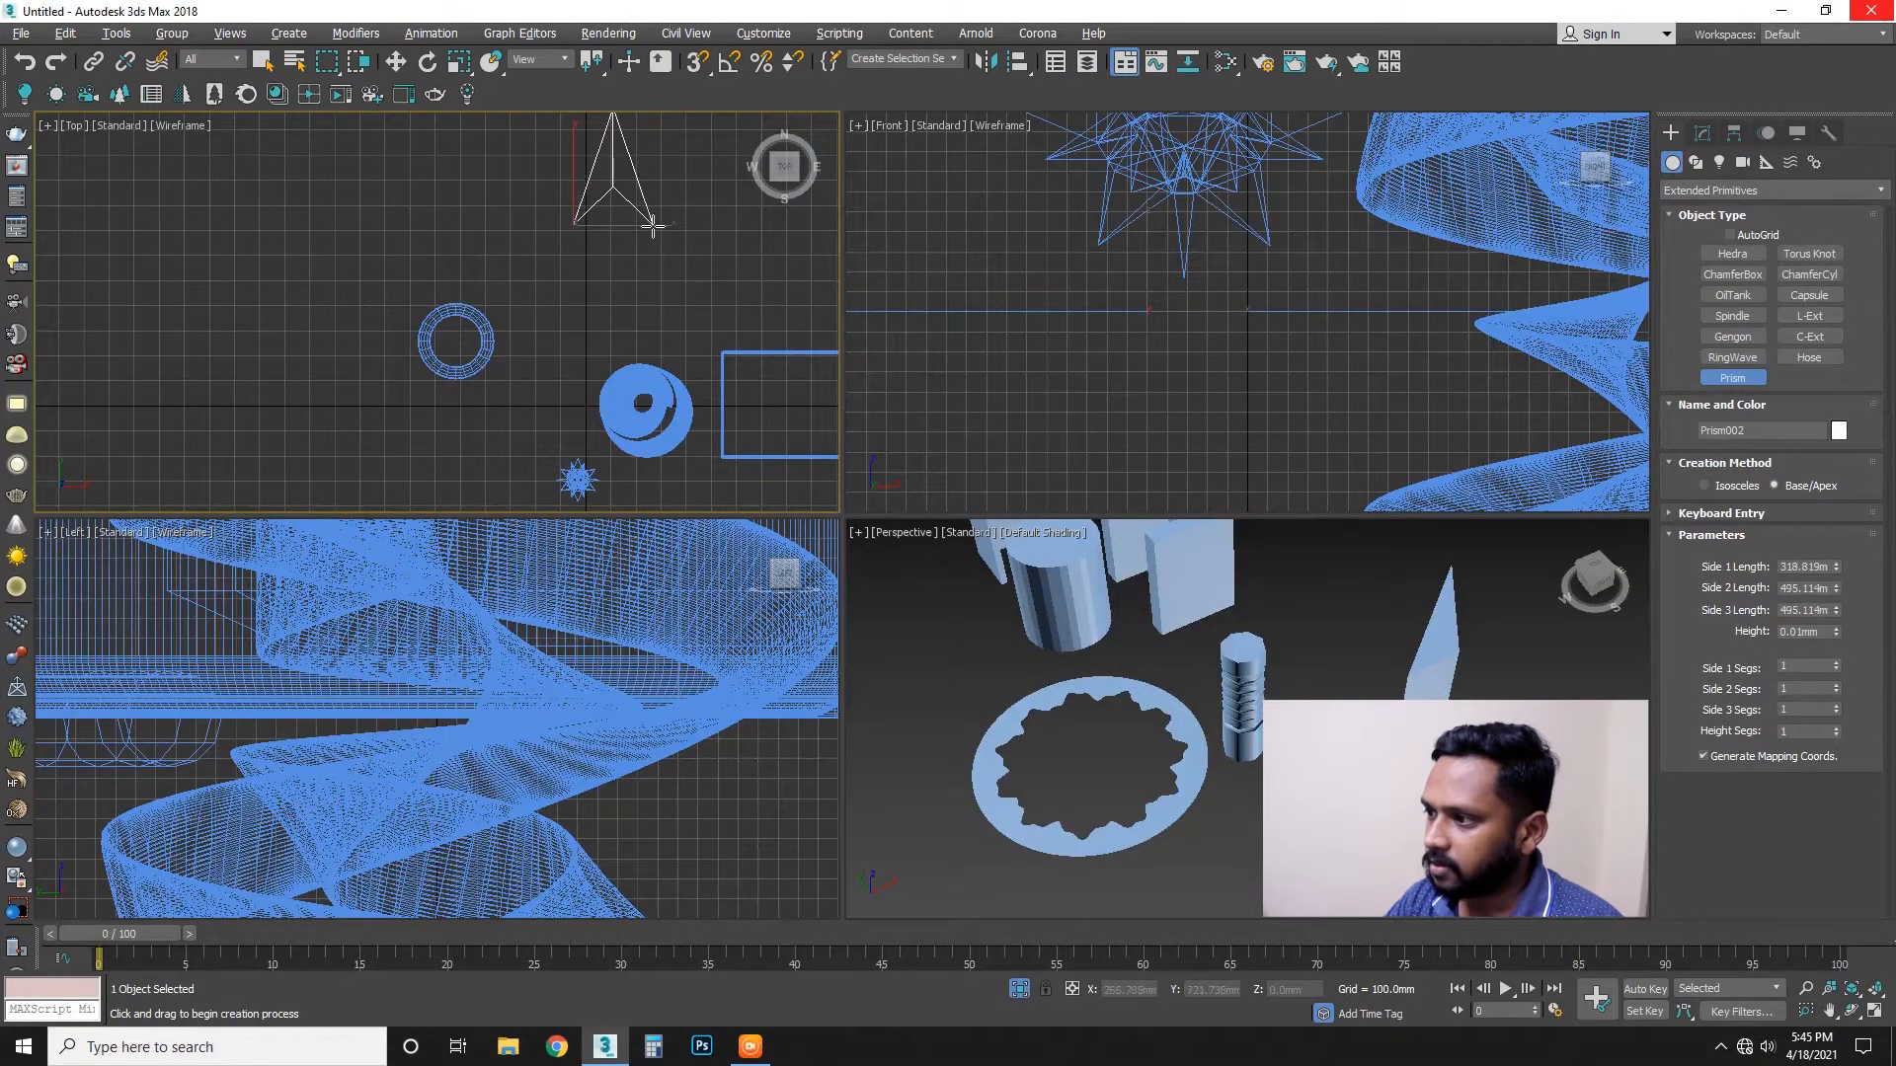
{"action": "left_click", "coordinate": [653, 294]}
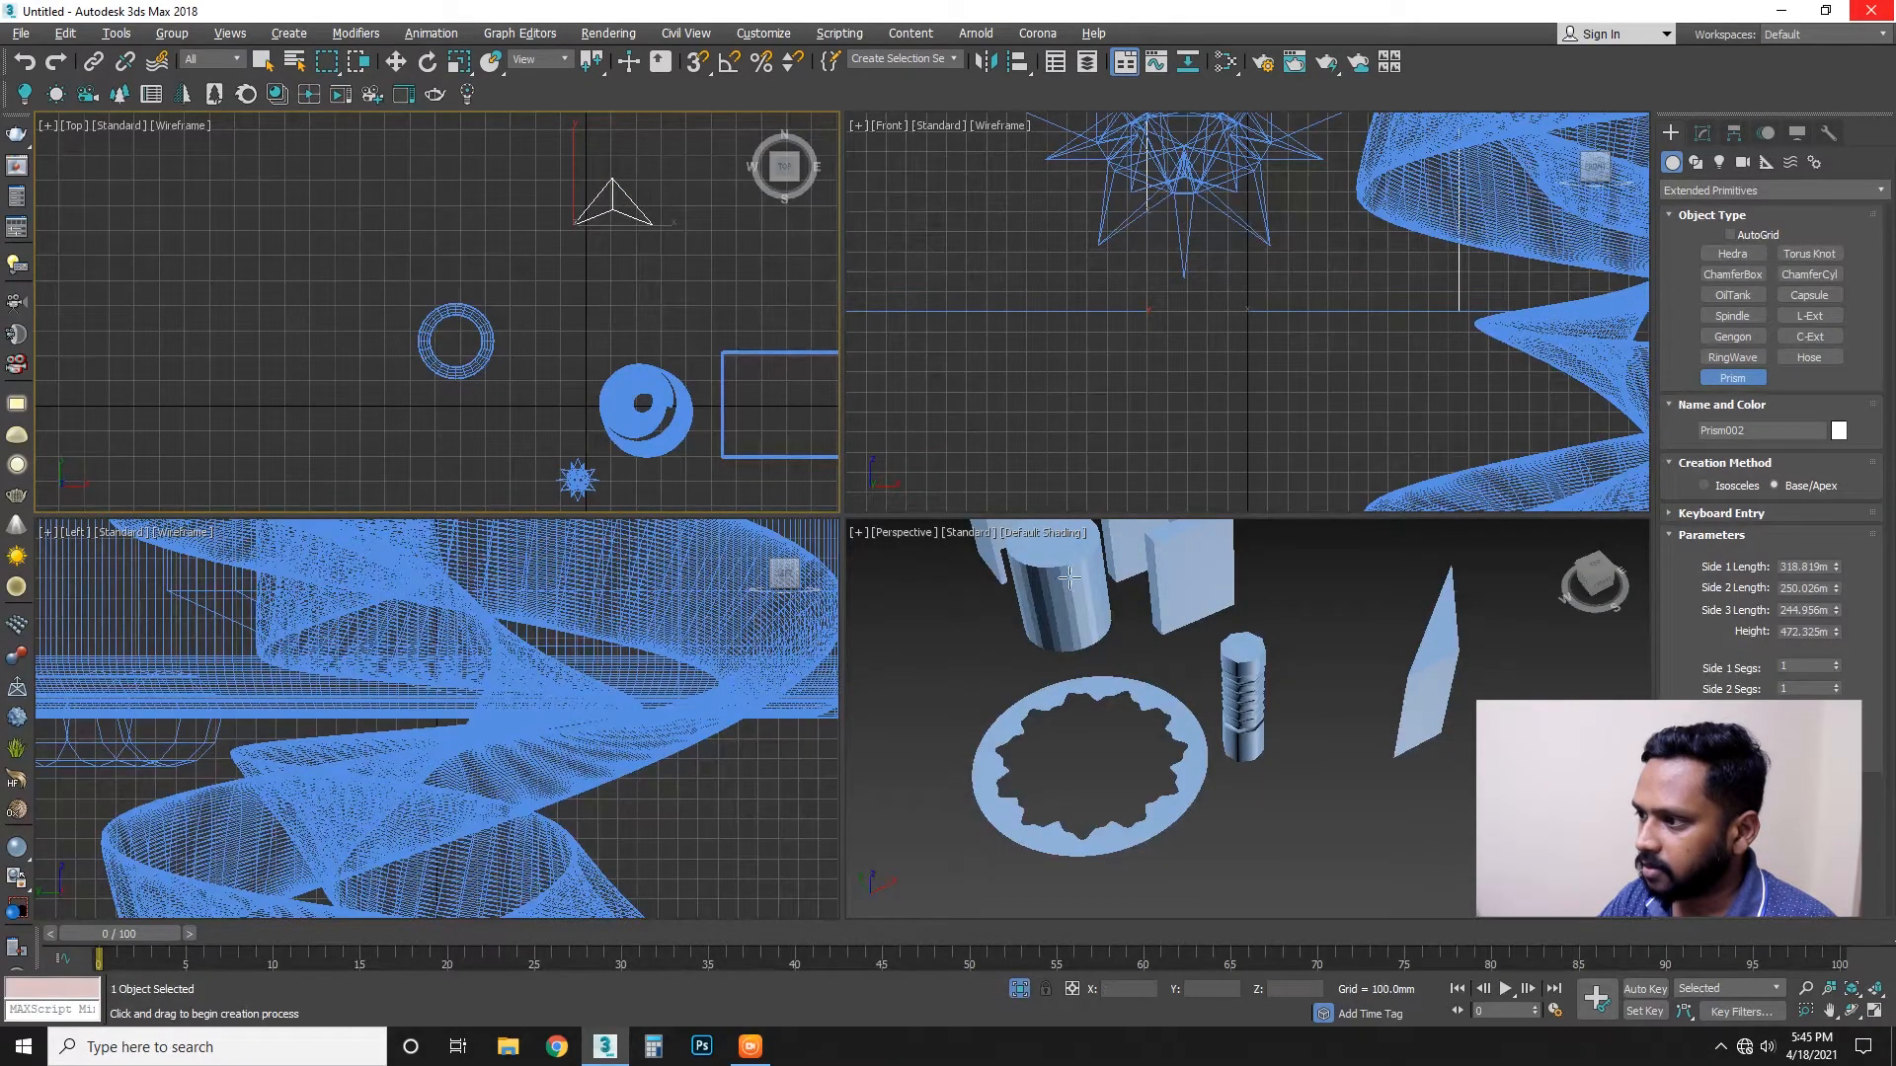
Set the second prism's height to about 80 mm, side 1 length to about 325 mm, and side segments to 19 and 24, displayed in wireframe.
{"action": "scroll", "coordinate": [1364, 803], "scroll_direction": "down", "scroll_amount": 6}
{"action": "key", "text": "z"}
{"action": "middle_click_drag", "start_coordinate": [1224, 724], "coordinate": [1343, 691], "text": "alt"}
{"action": "left_click_drag", "start_coordinate": [1837, 634], "coordinate": [1840, 679]}
{"action": "key", "text": "F3"}
{"action": "left_click_drag", "start_coordinate": [1837, 708], "coordinate": [1835, 663]}
{"action": "mouse_move", "coordinate": [1836, 567]}
{"action": "left_mouse_down"}
{"action": "mouse_move", "coordinate": [1838, 540]}
{"action": "mouse_move", "coordinate": [1843, 574]}
{"action": "left_mouse_up"}
{"action": "scroll", "coordinate": [1027, 683], "scroll_direction": "down", "scroll_amount": 8}
{"action": "scroll", "coordinate": [1074, 743], "scroll_direction": "down", "scroll_amount": 4}
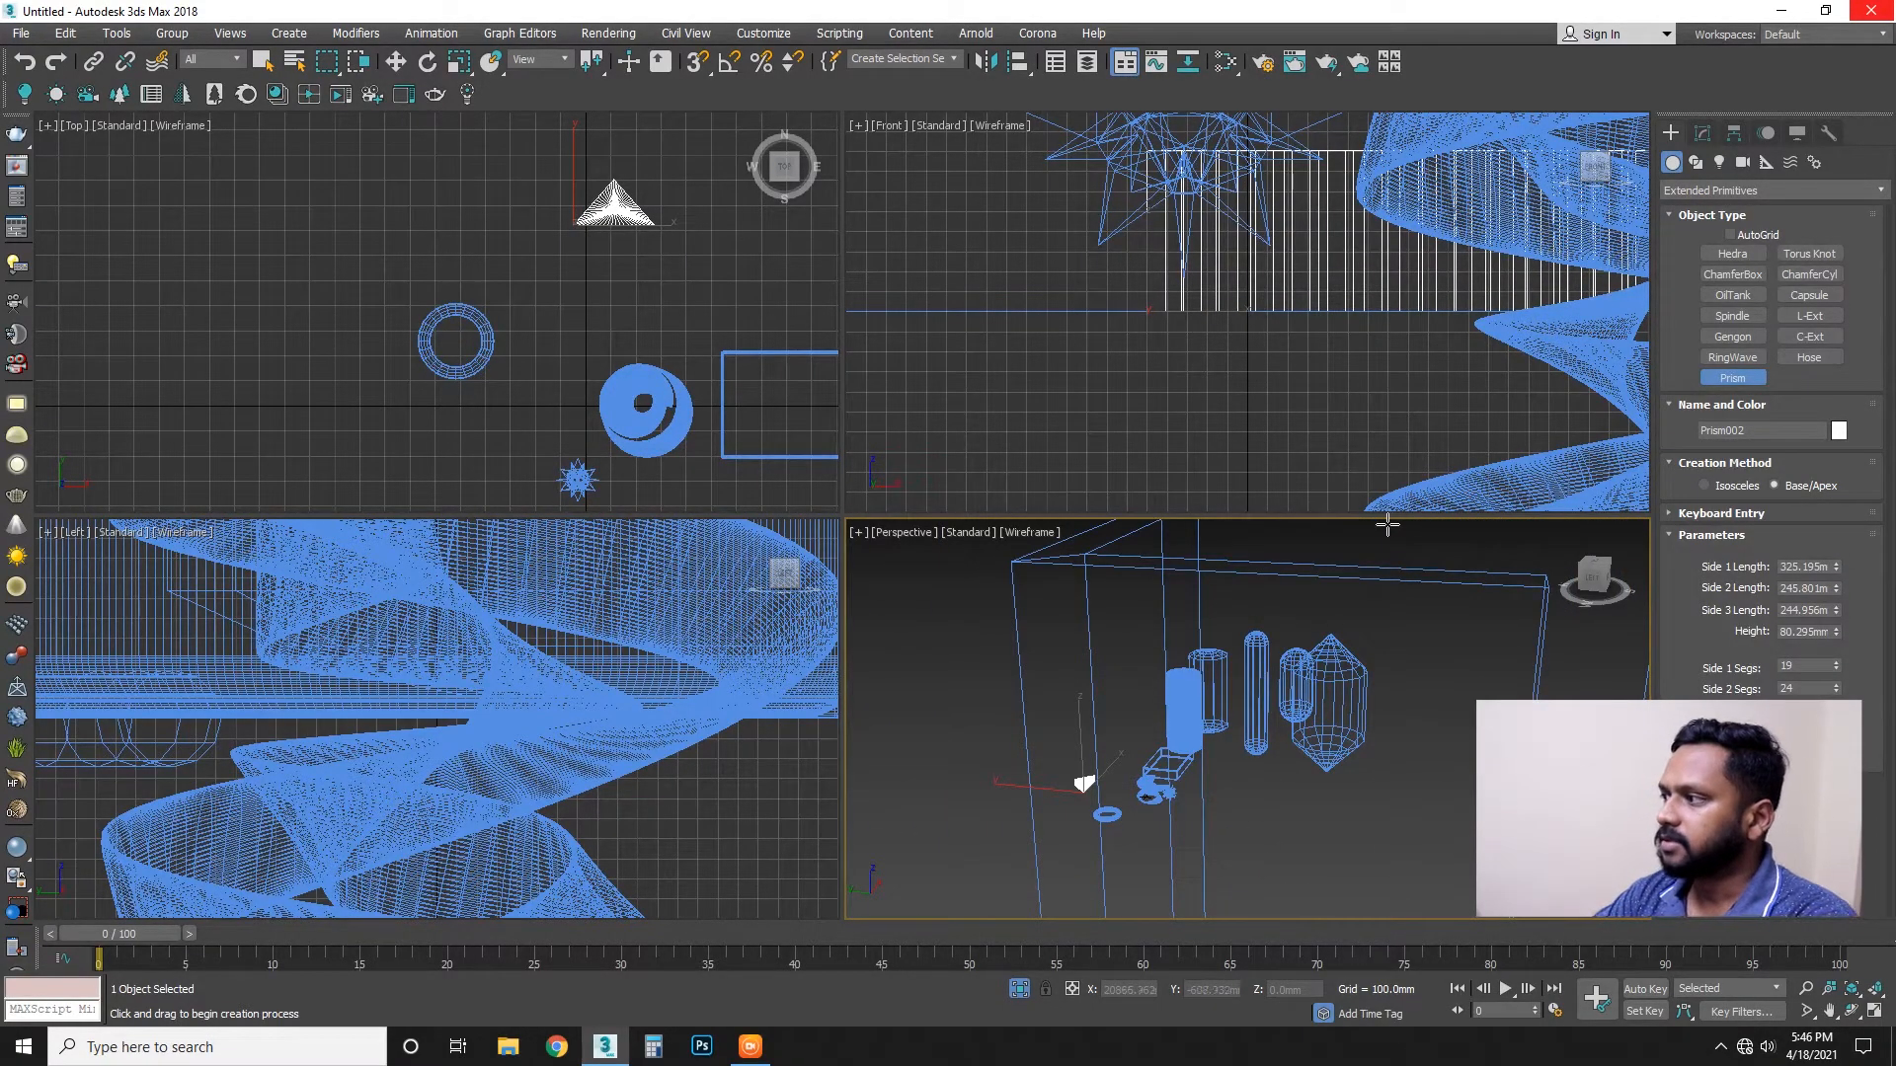
{"action": "scroll", "coordinate": [1404, 736], "scroll_direction": "up", "scroll_amount": 1}
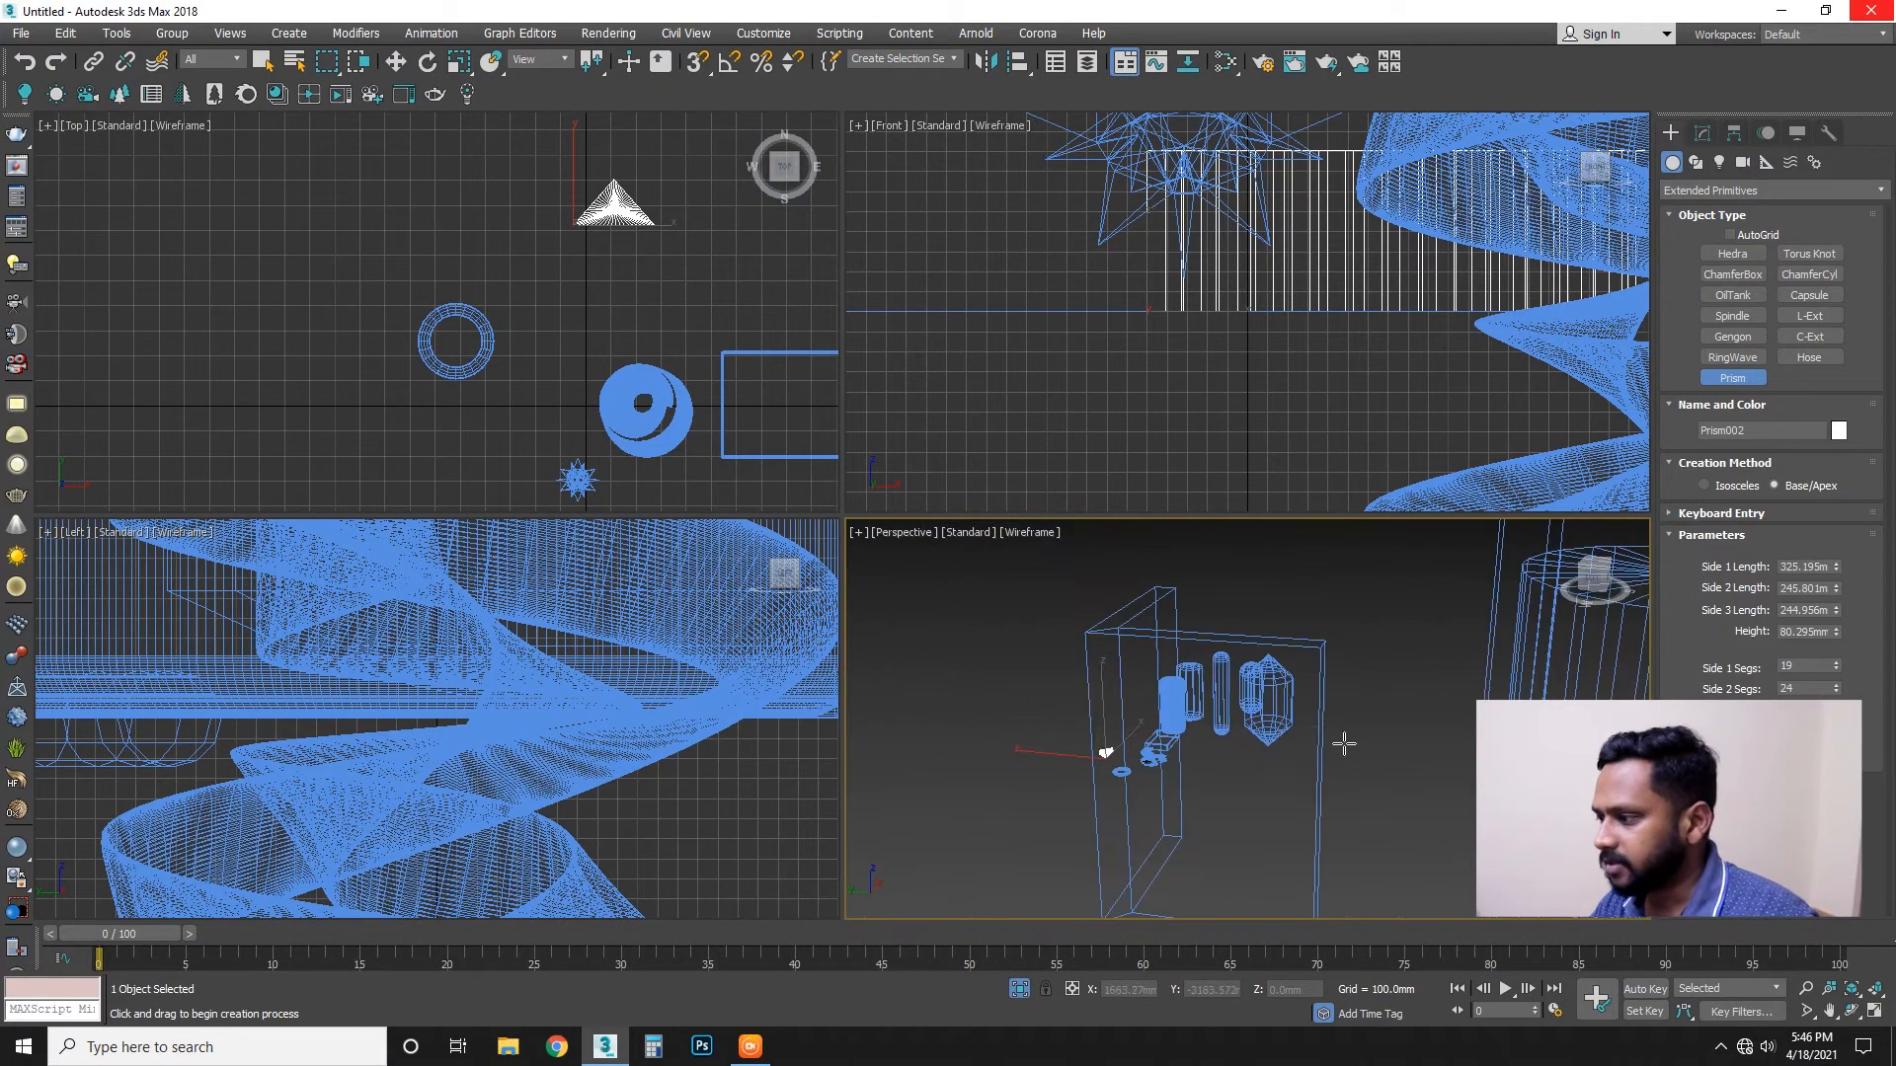
Maximize the perspective view with default shading, then select the star-shaped hedra and frame it.
{"action": "key", "text": "alt+w"}
{"action": "key", "text": "F3"}
{"action": "scroll", "coordinate": [1340, 742], "scroll_direction": "down", "scroll_amount": 4}
{"action": "middle_click_drag", "start_coordinate": [1341, 742], "coordinate": [1205, 805], "text": "alt"}
{"action": "middle_click_drag", "start_coordinate": [1204, 805], "coordinate": [1435, 685]}
{"action": "scroll", "coordinate": [1412, 683], "scroll_direction": "down", "scroll_amount": 3}
{"action": "key", "text": "w"}
{"action": "middle_click_drag", "start_coordinate": [1217, 700], "coordinate": [1142, 757]}
{"action": "scroll", "coordinate": [1308, 568], "scroll_direction": "up", "scroll_amount": 6}
{"action": "left_click", "coordinate": [1225, 589]}
{"action": "key", "text": "z"}
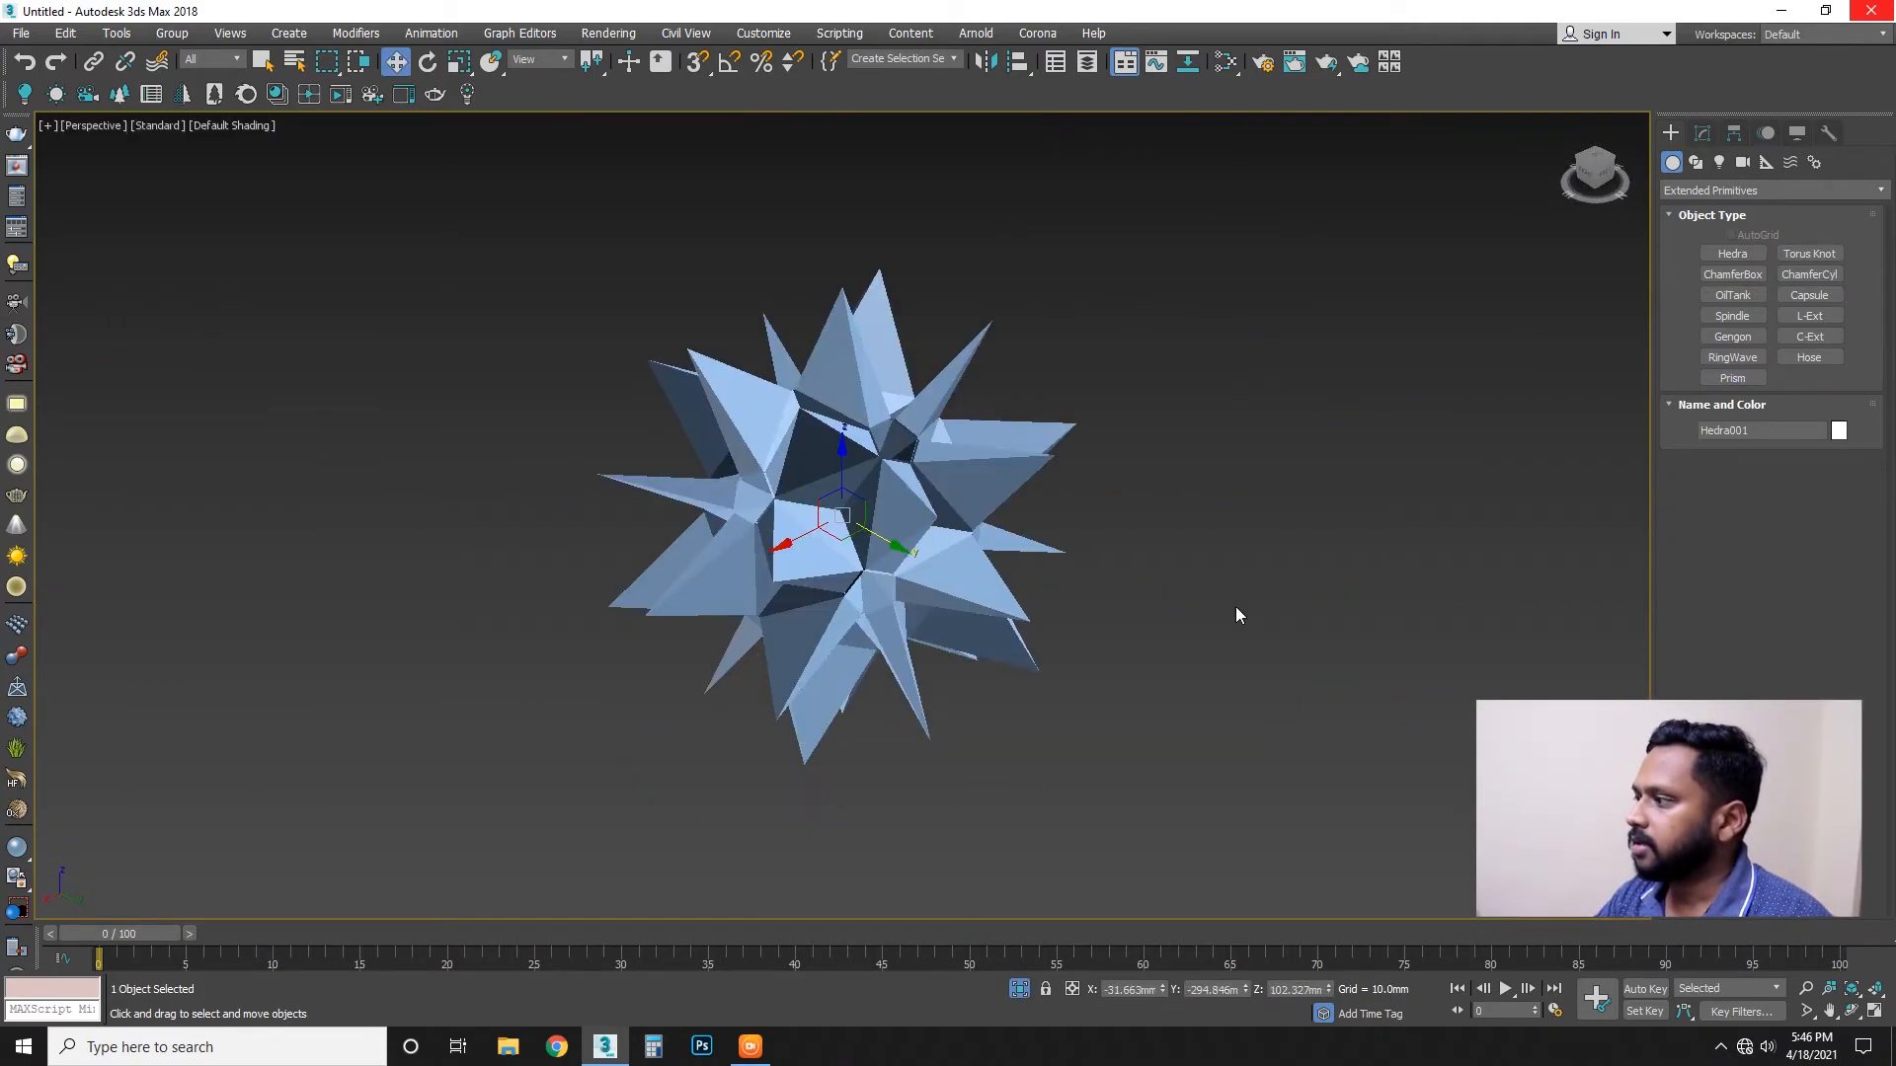
Try the Cube/Octa and Tetra families on the selected hedra and return it to Star2.
{"action": "left_click", "coordinate": [1702, 135]}
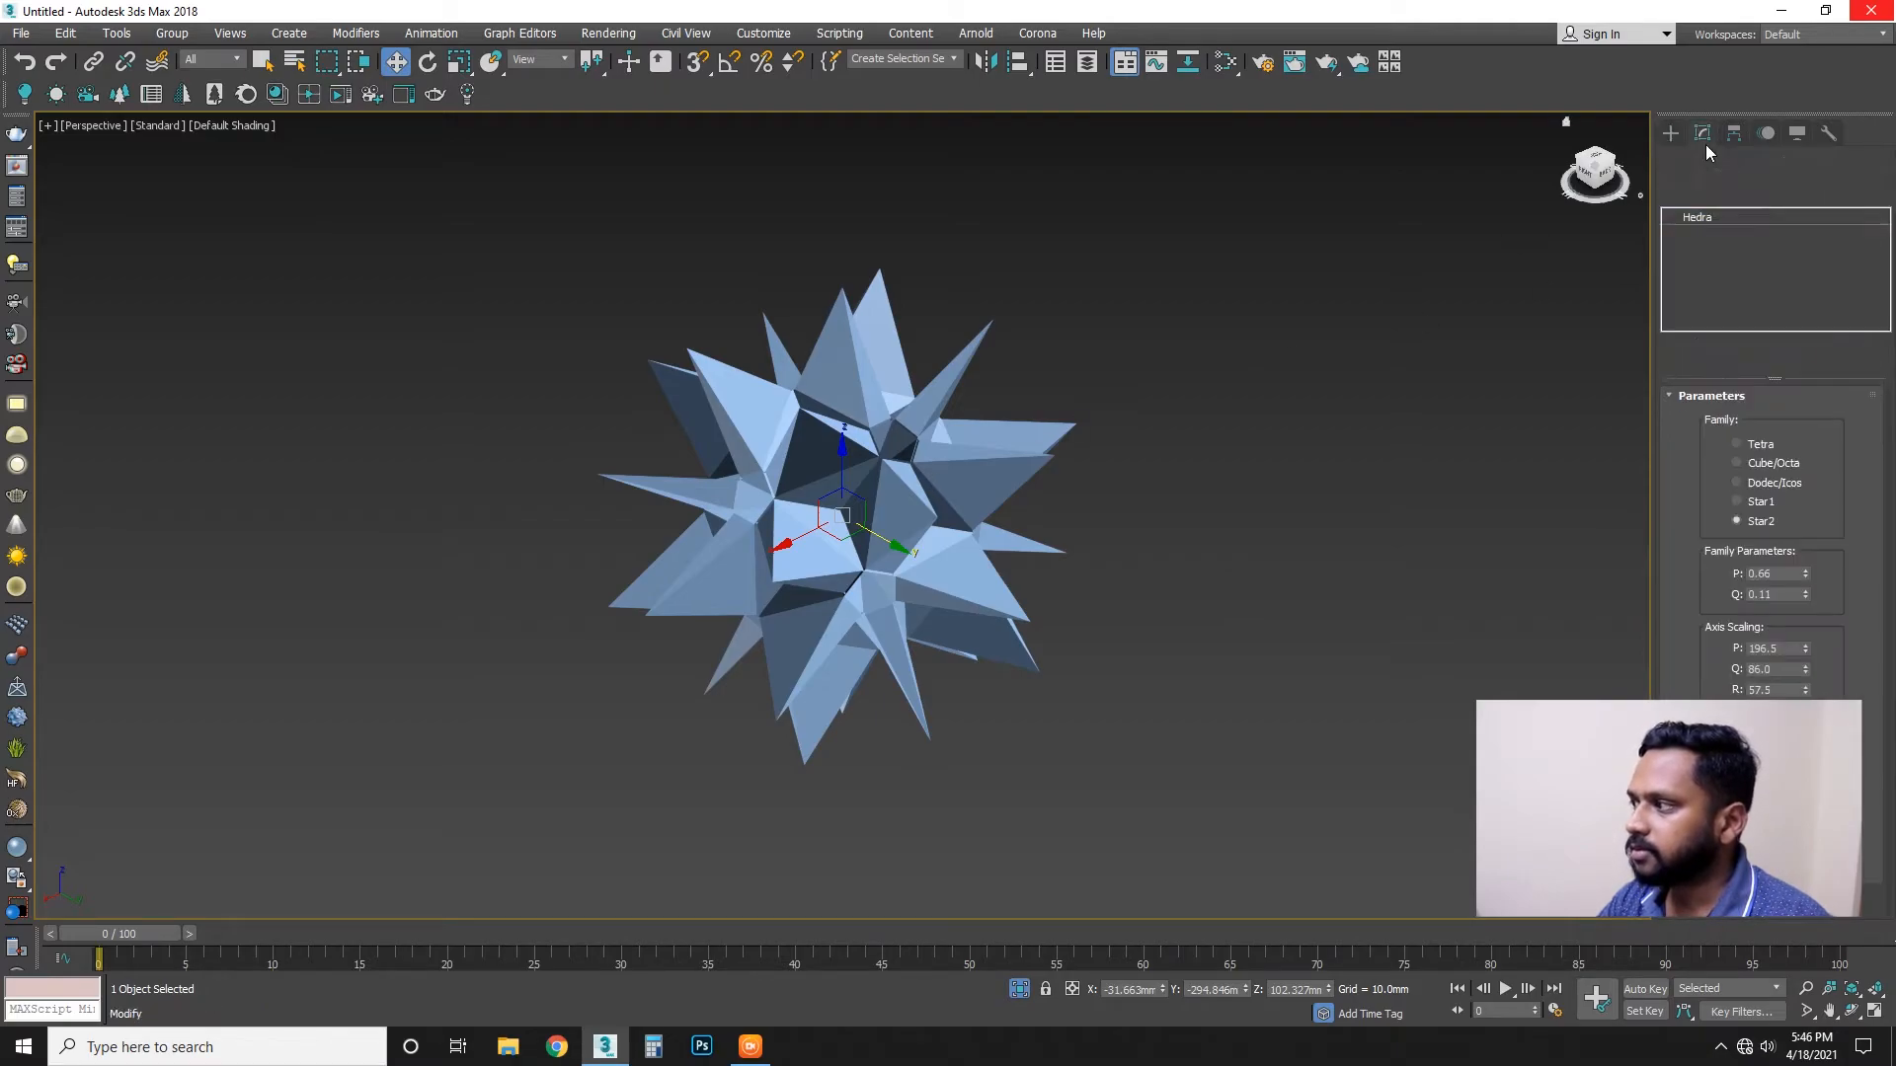
{"action": "left_click", "coordinate": [1768, 464]}
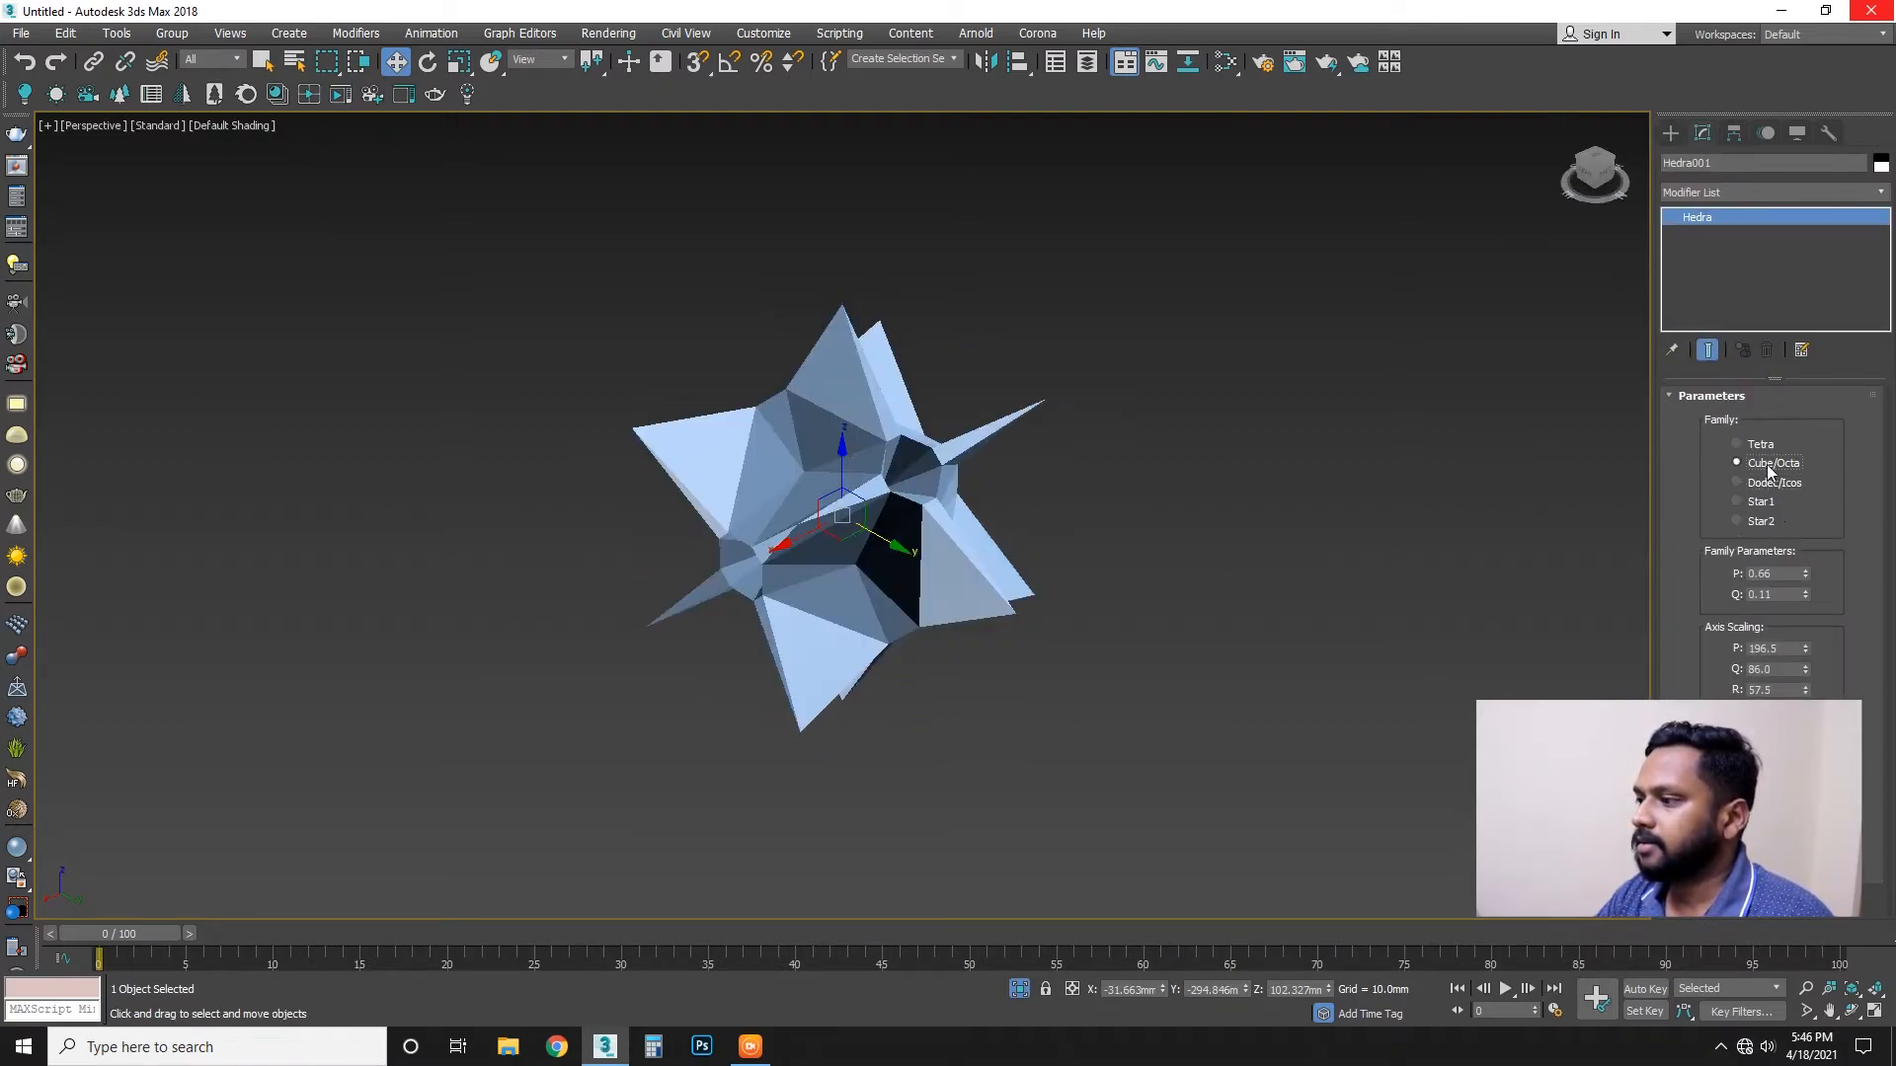
{"action": "left_click", "coordinate": [1760, 445]}
{"action": "scroll", "coordinate": [1201, 508], "scroll_direction": "down", "scroll_amount": 5}
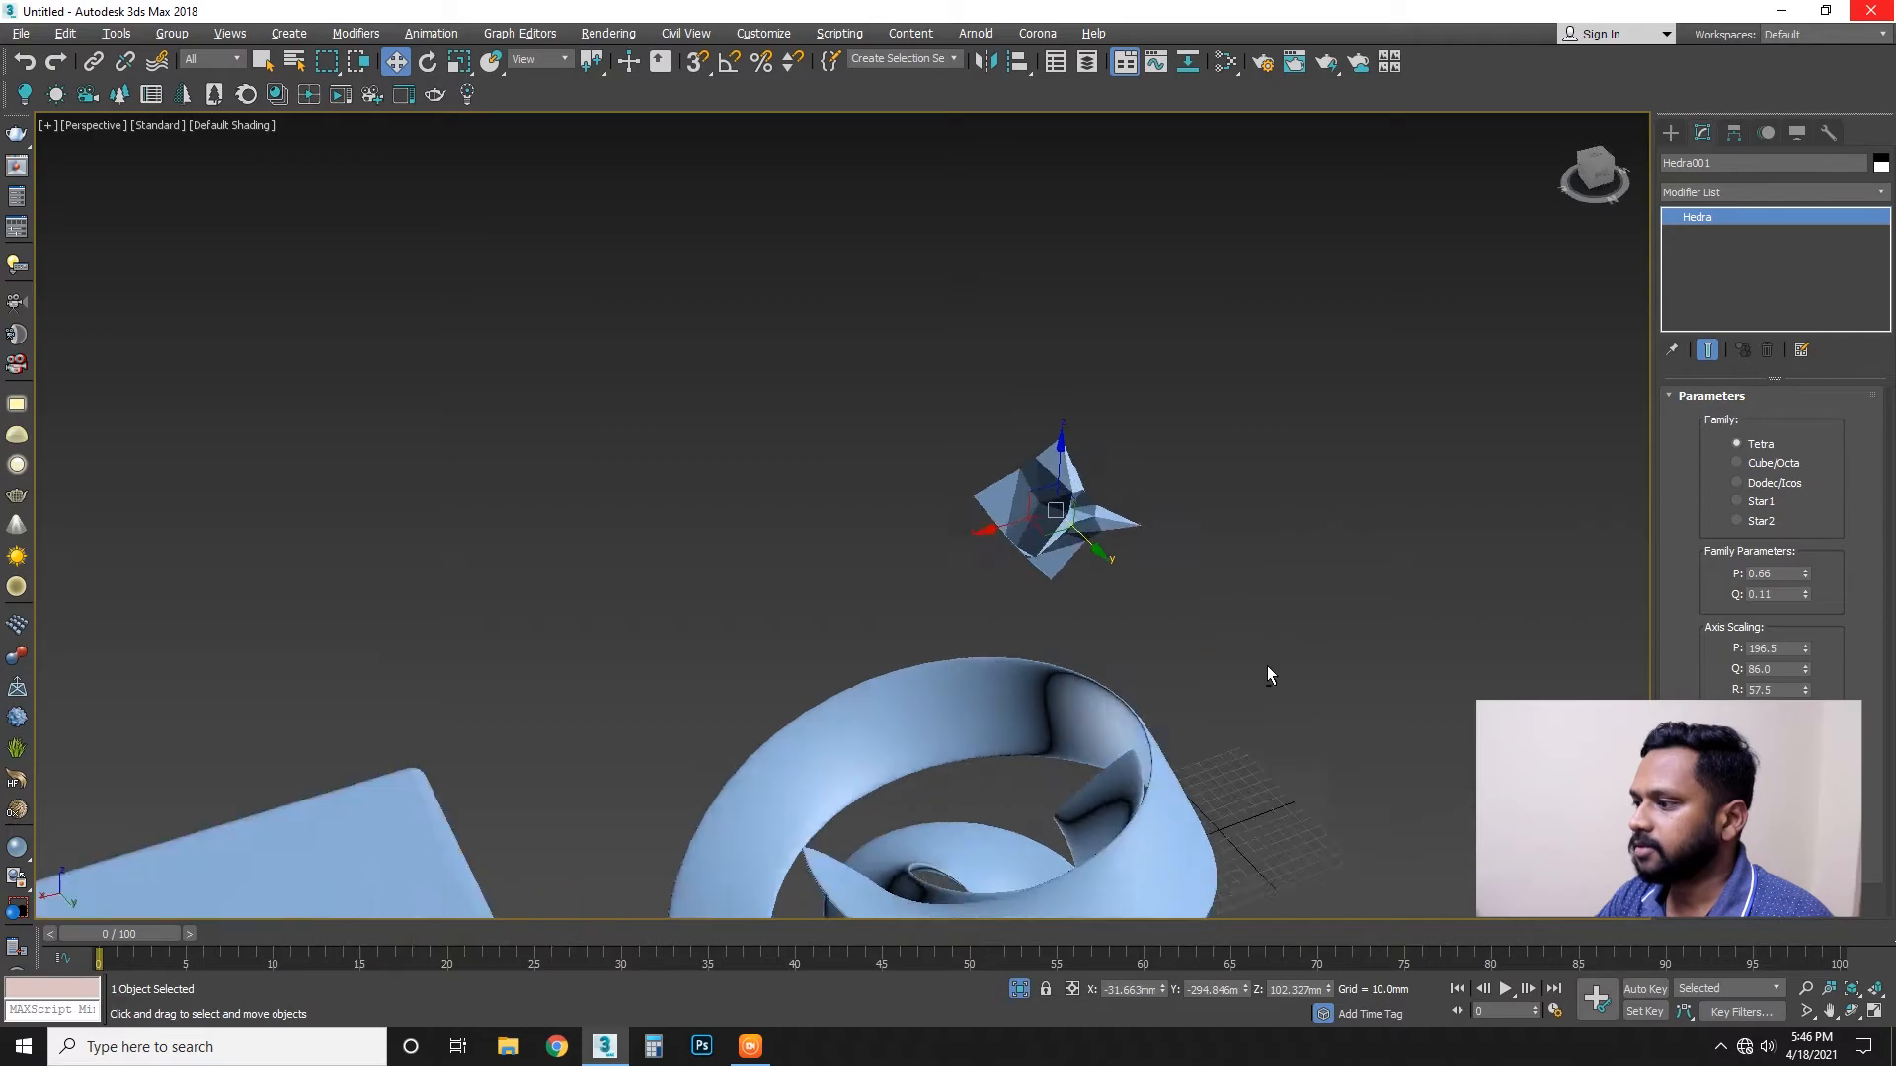
{"action": "left_click", "coordinate": [1761, 521]}
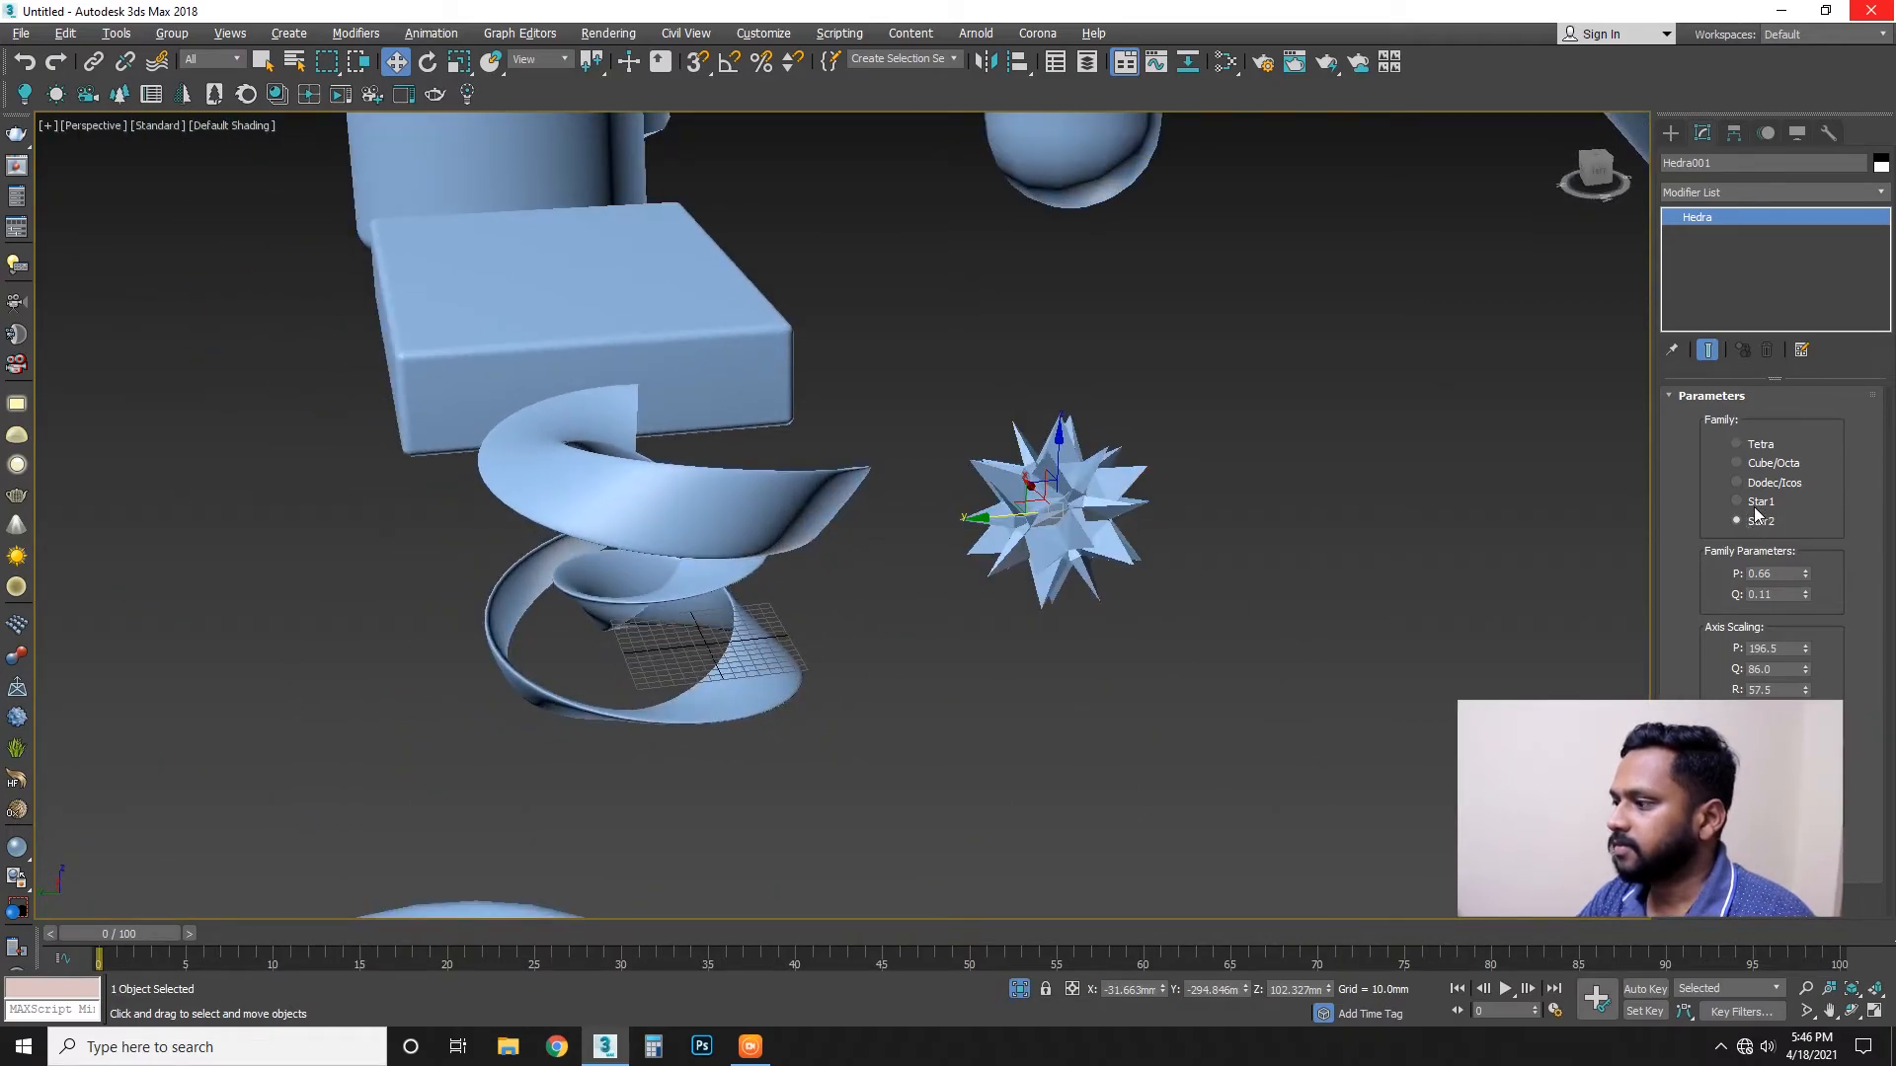
Look over all the created extended primitives in the perspective view and the list of other geometry categories.
{"action": "scroll", "coordinate": [1338, 572], "scroll_direction": "down", "scroll_amount": 4}
{"action": "scroll", "coordinate": [1370, 624], "scroll_direction": "down", "scroll_amount": 6}
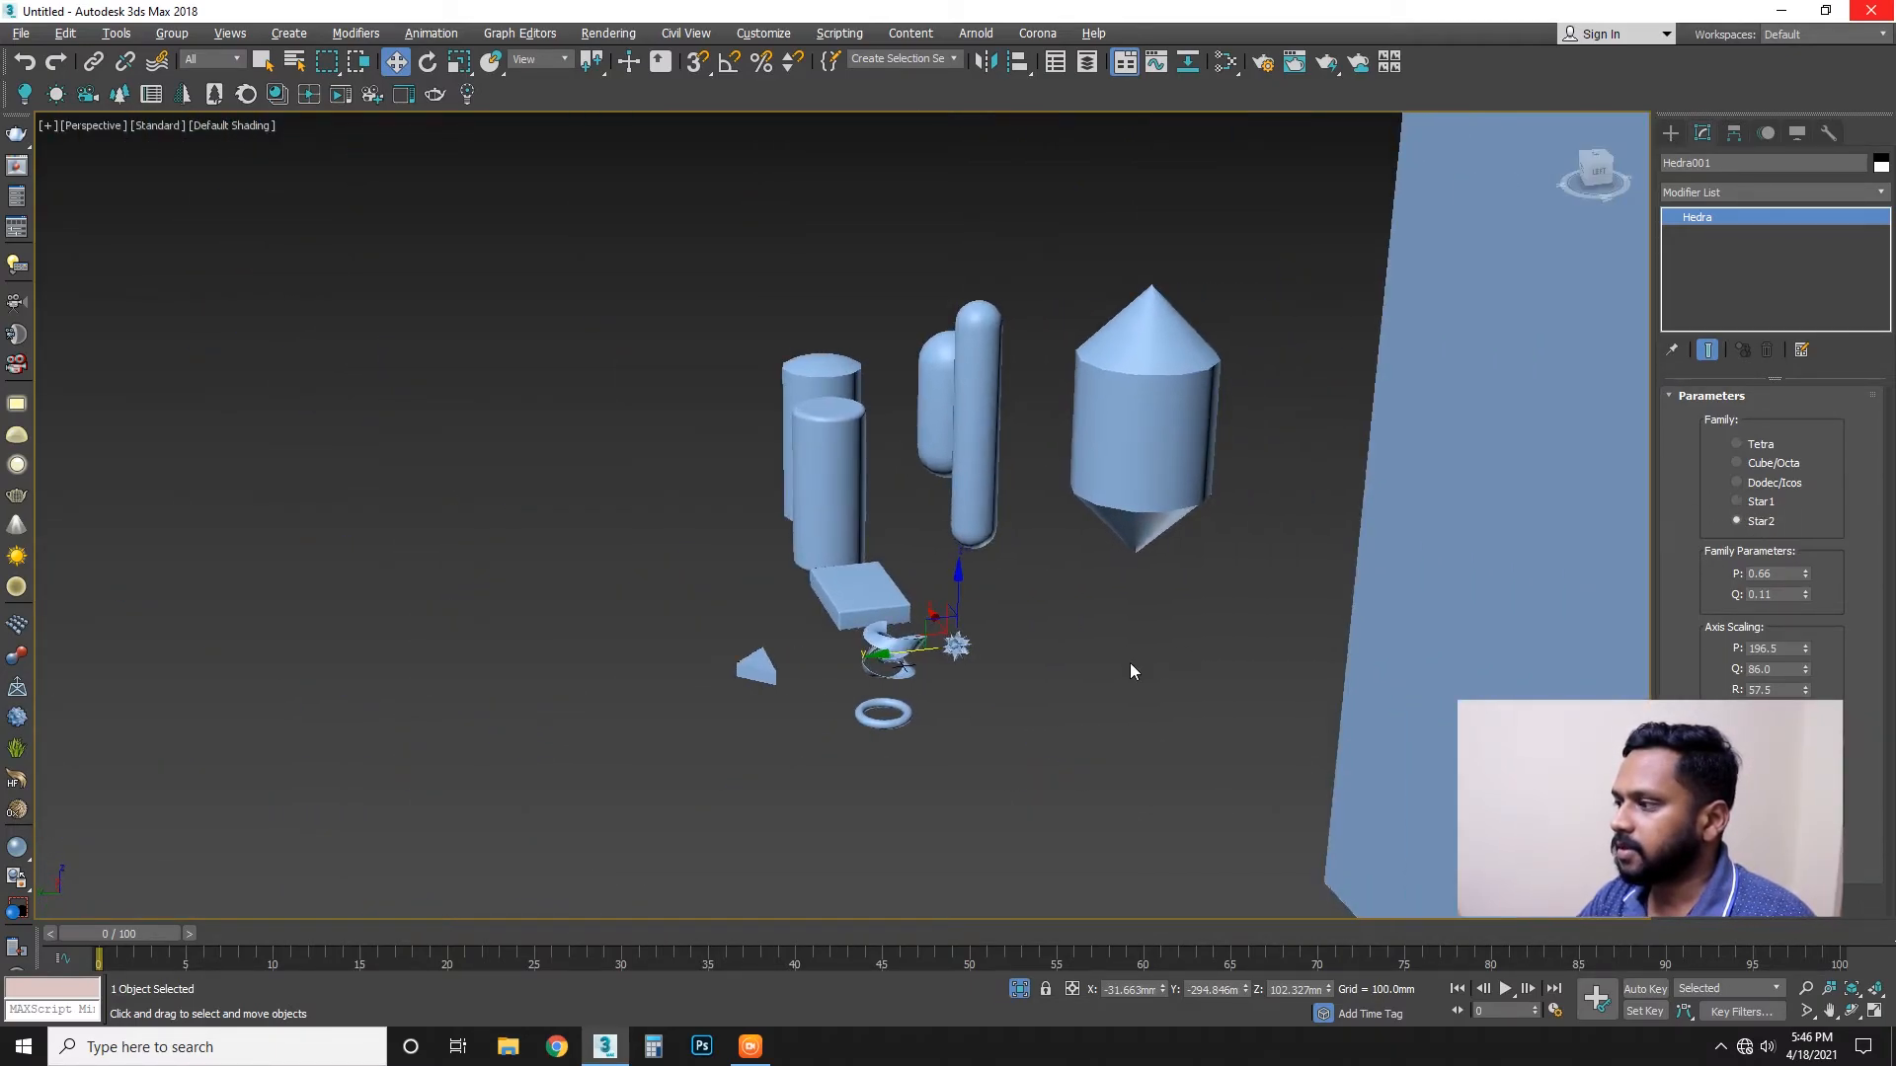
{"action": "scroll", "coordinate": [1185, 670], "scroll_direction": "down", "scroll_amount": 7}
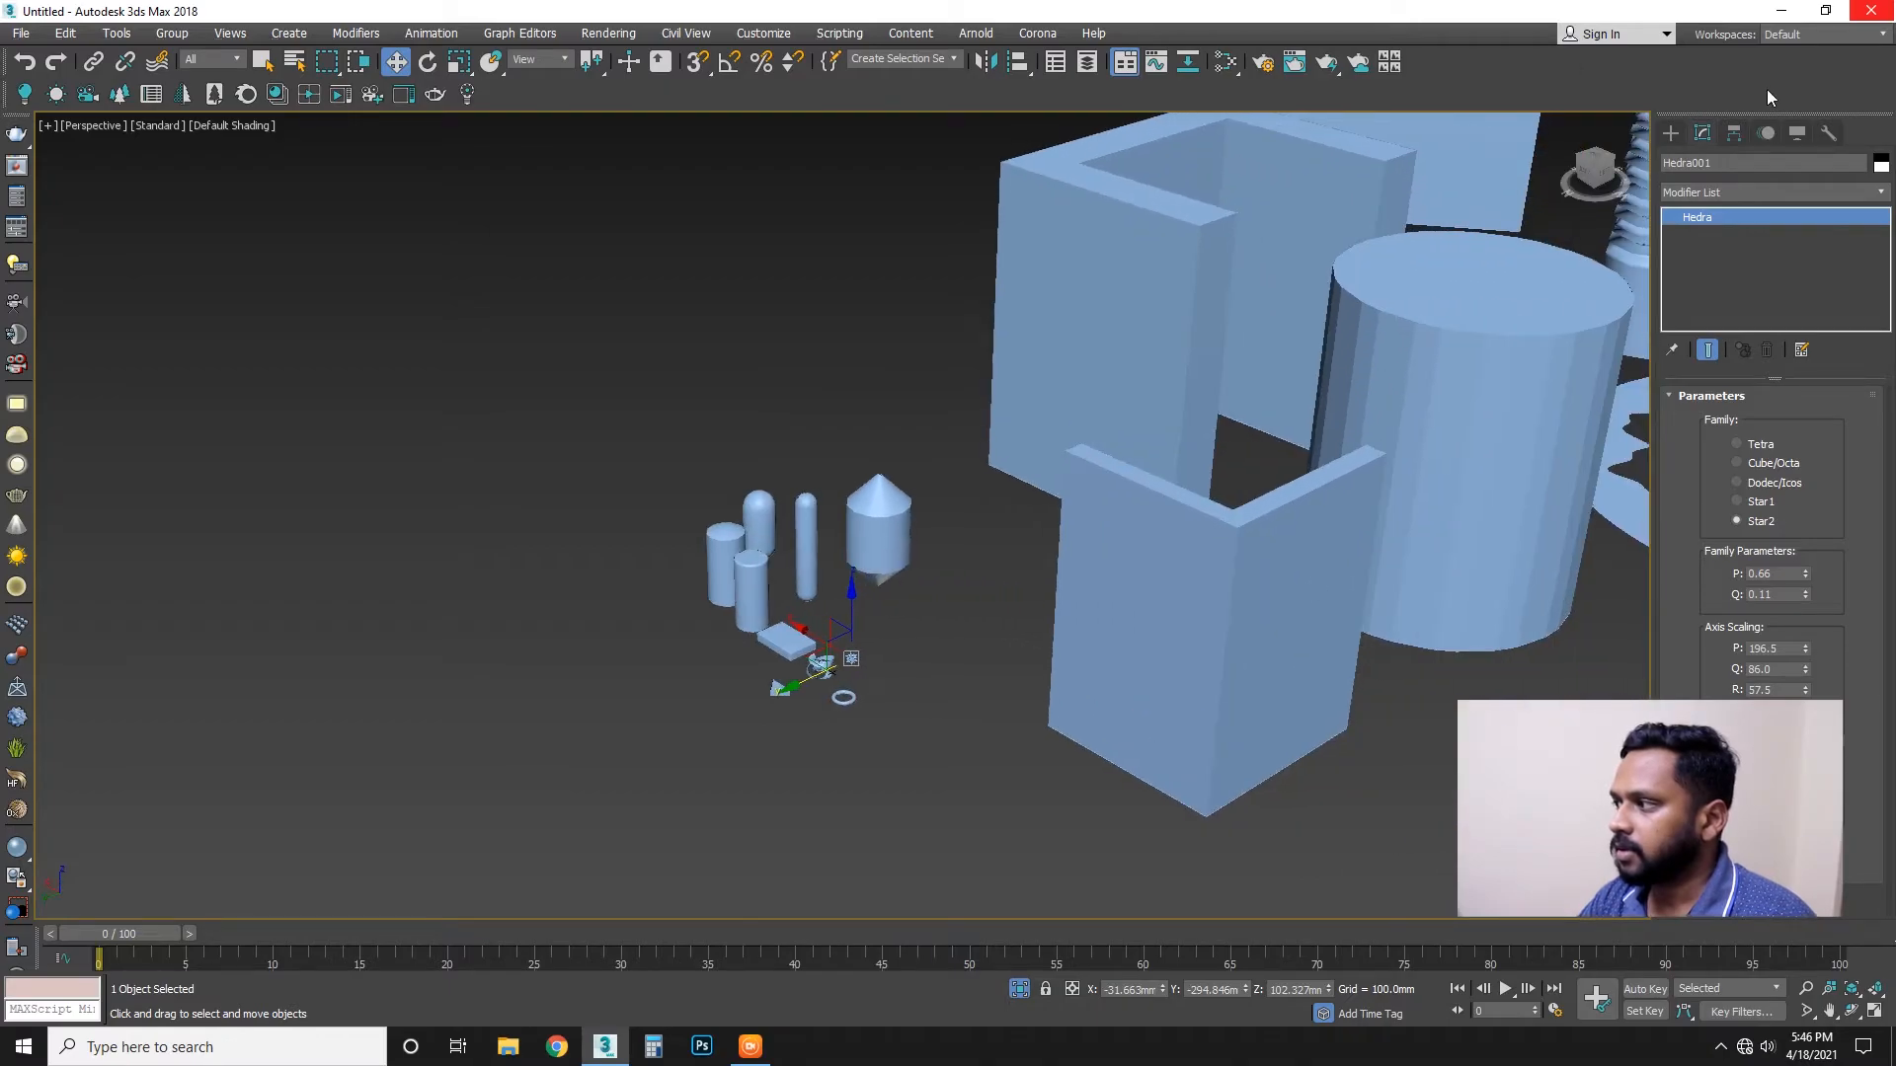
{"action": "left_click", "coordinate": [1684, 131]}
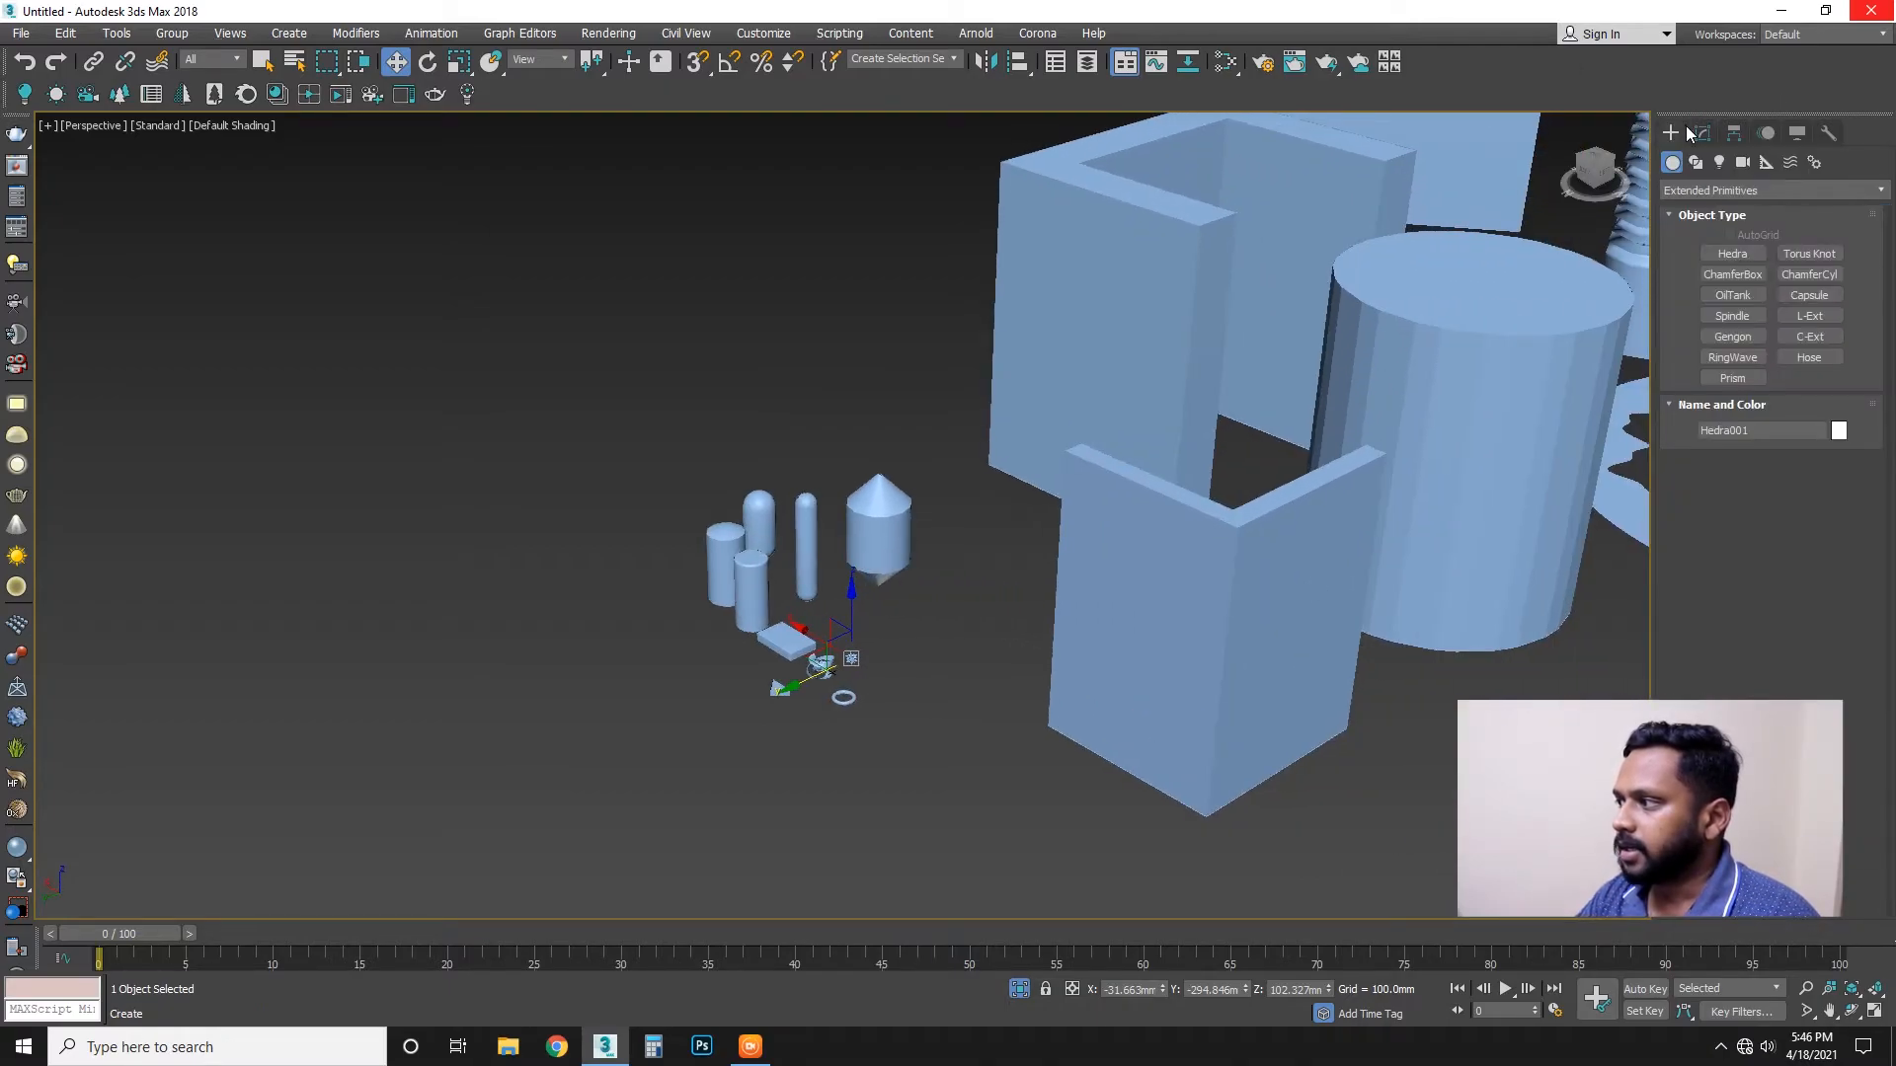
{"action": "left_click", "coordinate": [1704, 191]}
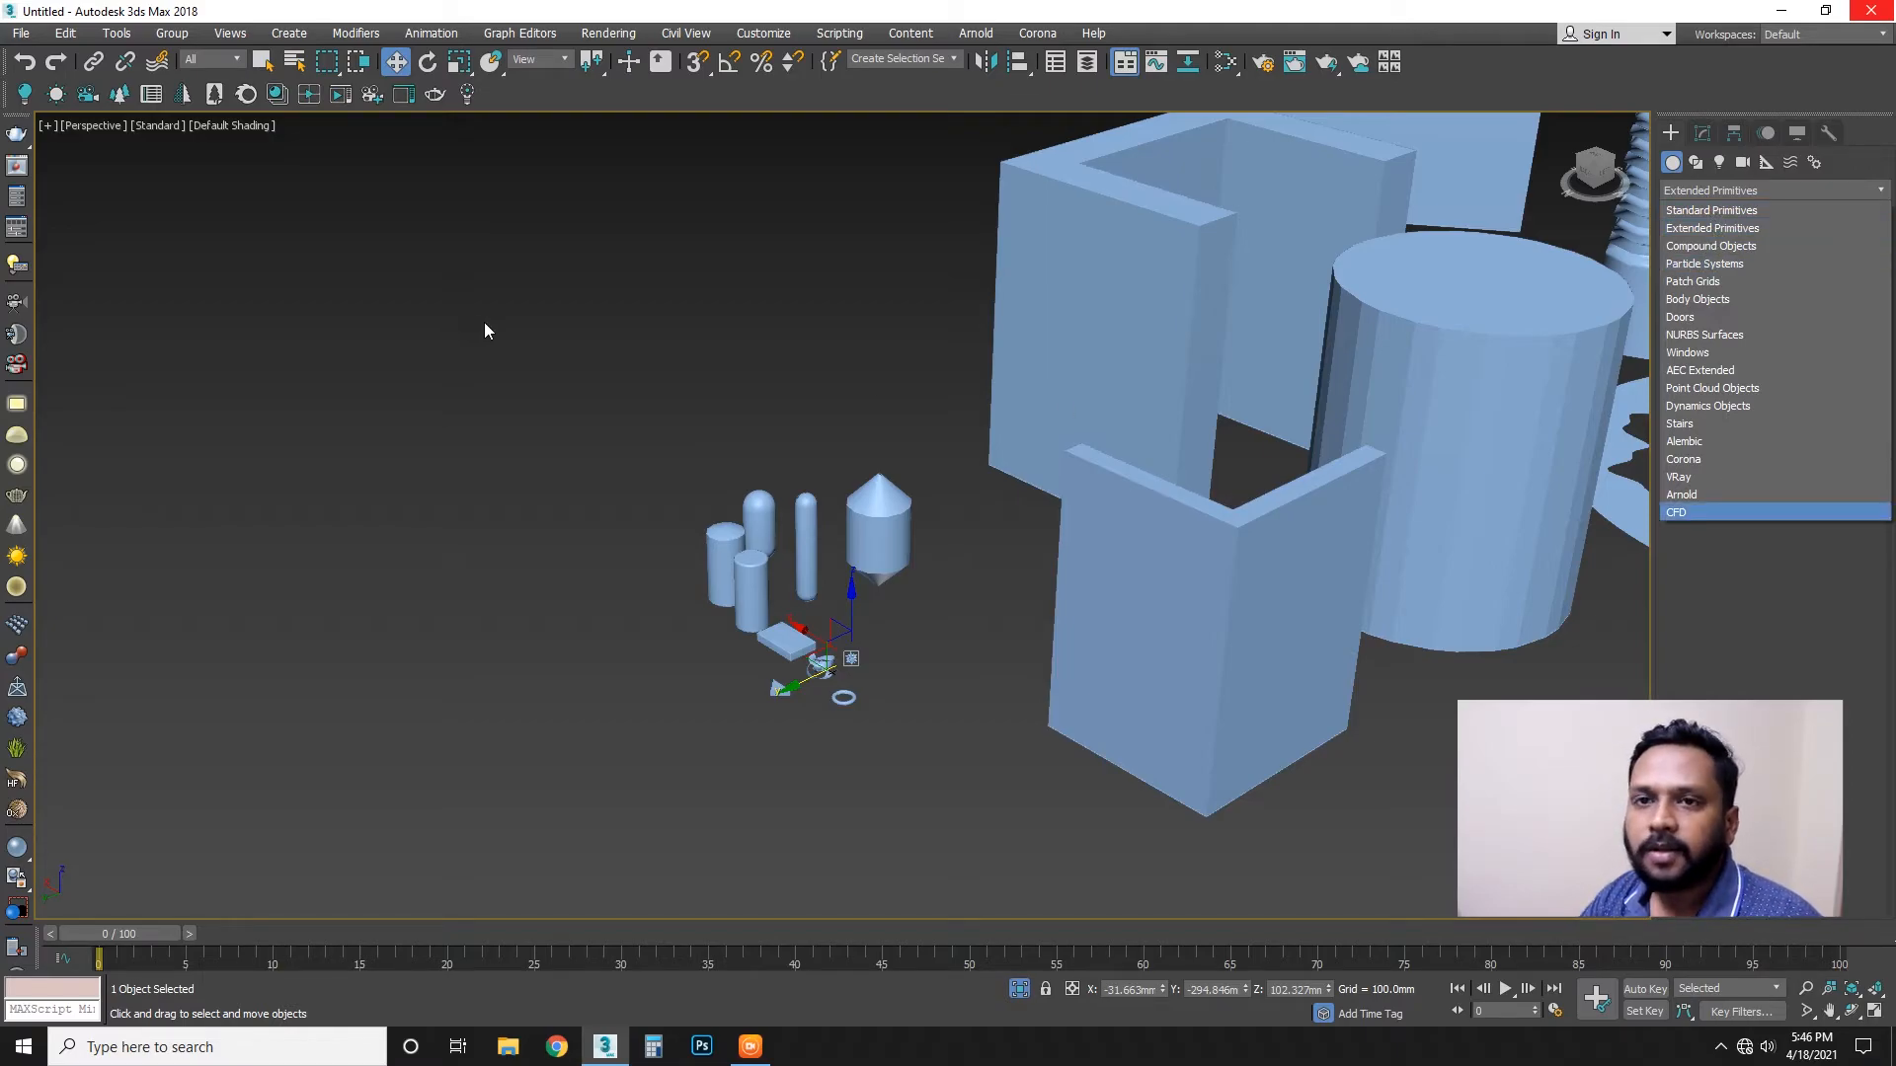
{"action": "scroll", "coordinate": [581, 395], "scroll_direction": "down", "scroll_amount": 6}
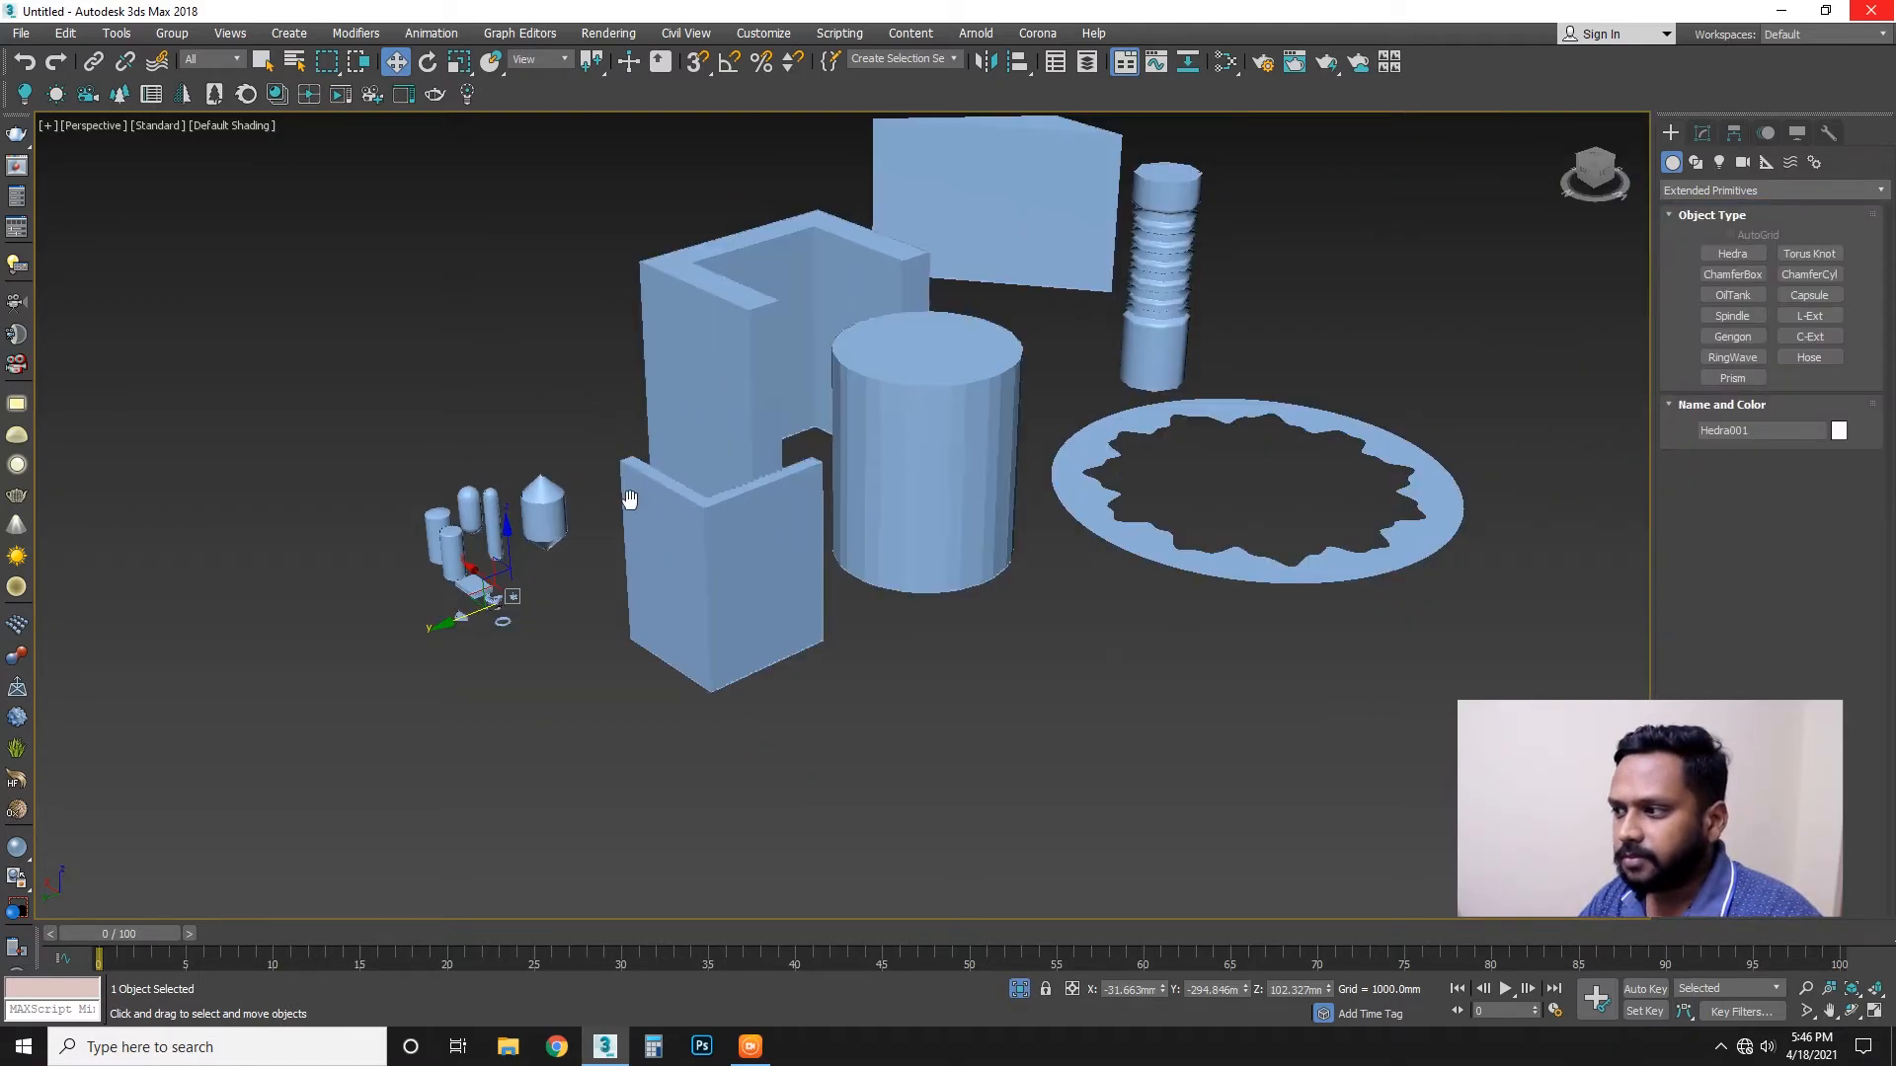
{"action": "middle_click_drag", "start_coordinate": [489, 568], "coordinate": [651, 595]}
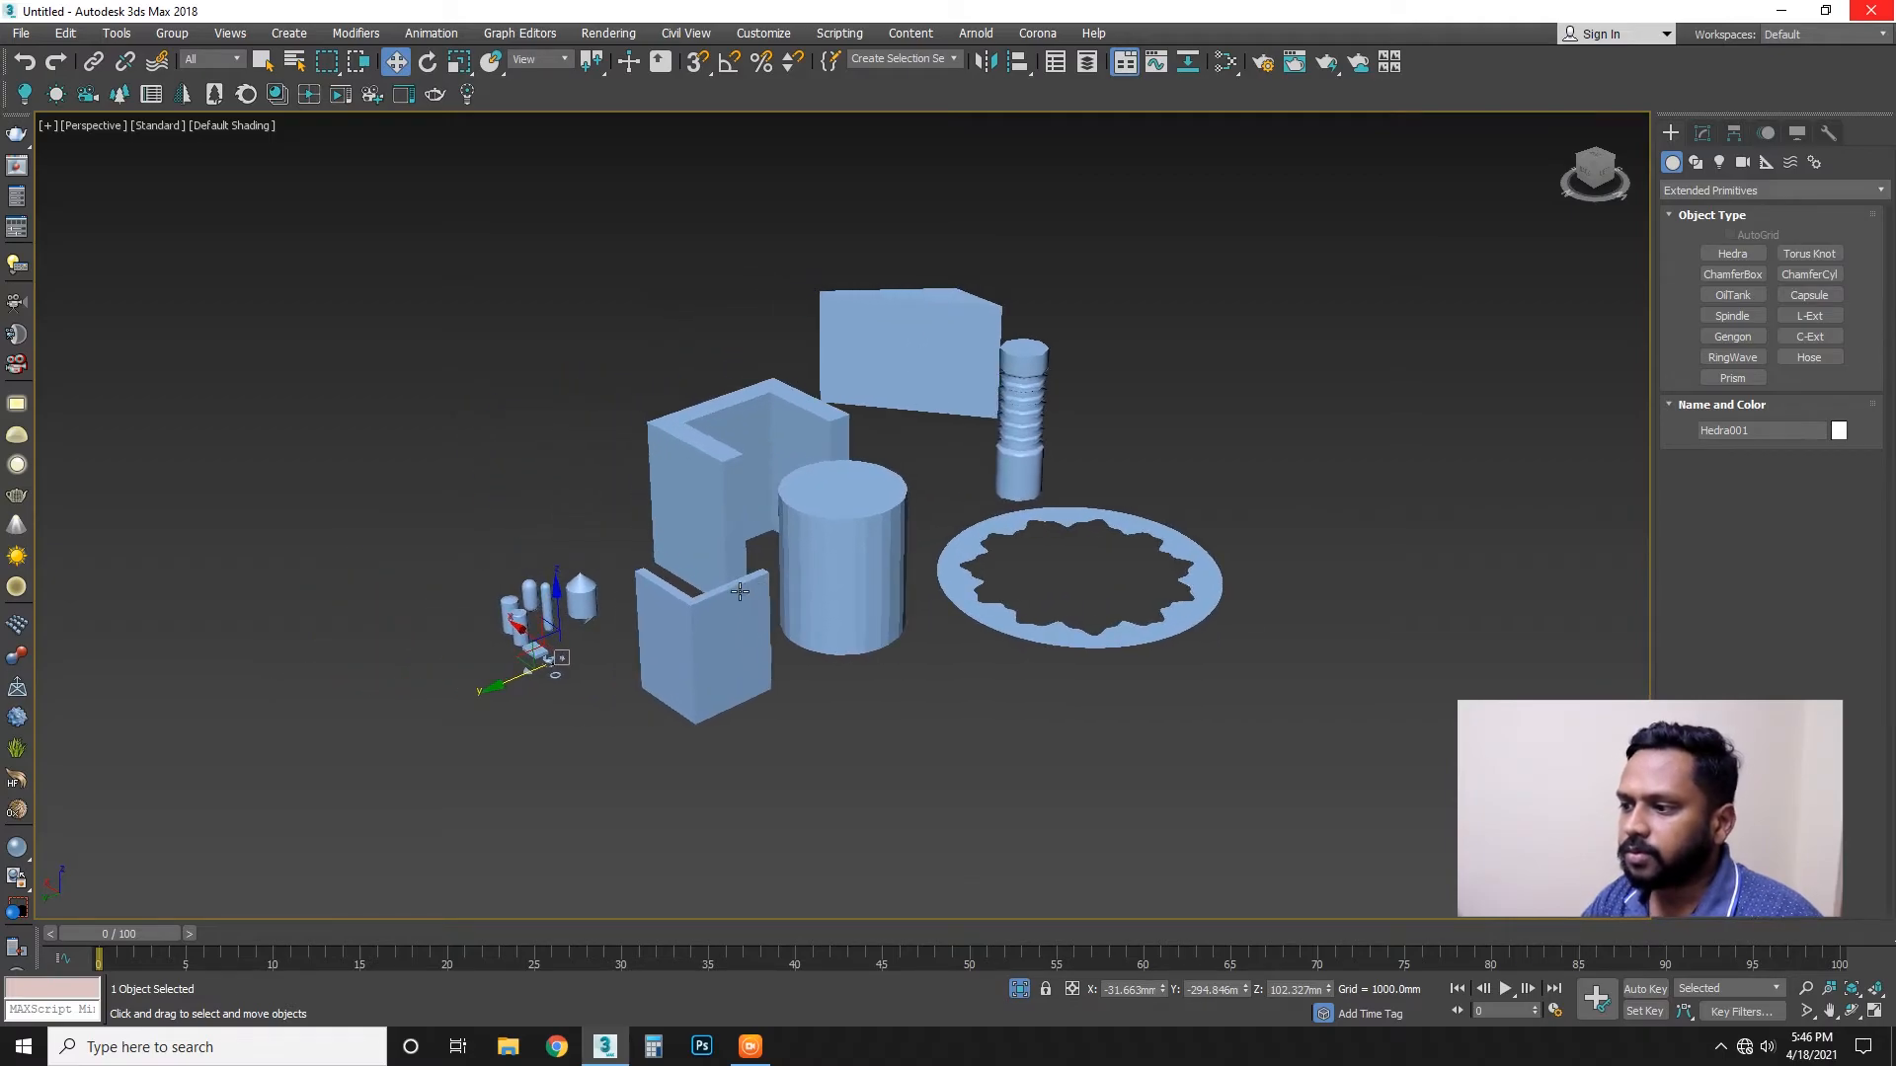
{"action": "scroll", "coordinate": [430, 675], "scroll_direction": "up", "scroll_amount": 4}
{"action": "middle_click_drag", "start_coordinate": [784, 584], "coordinate": [630, 711]}
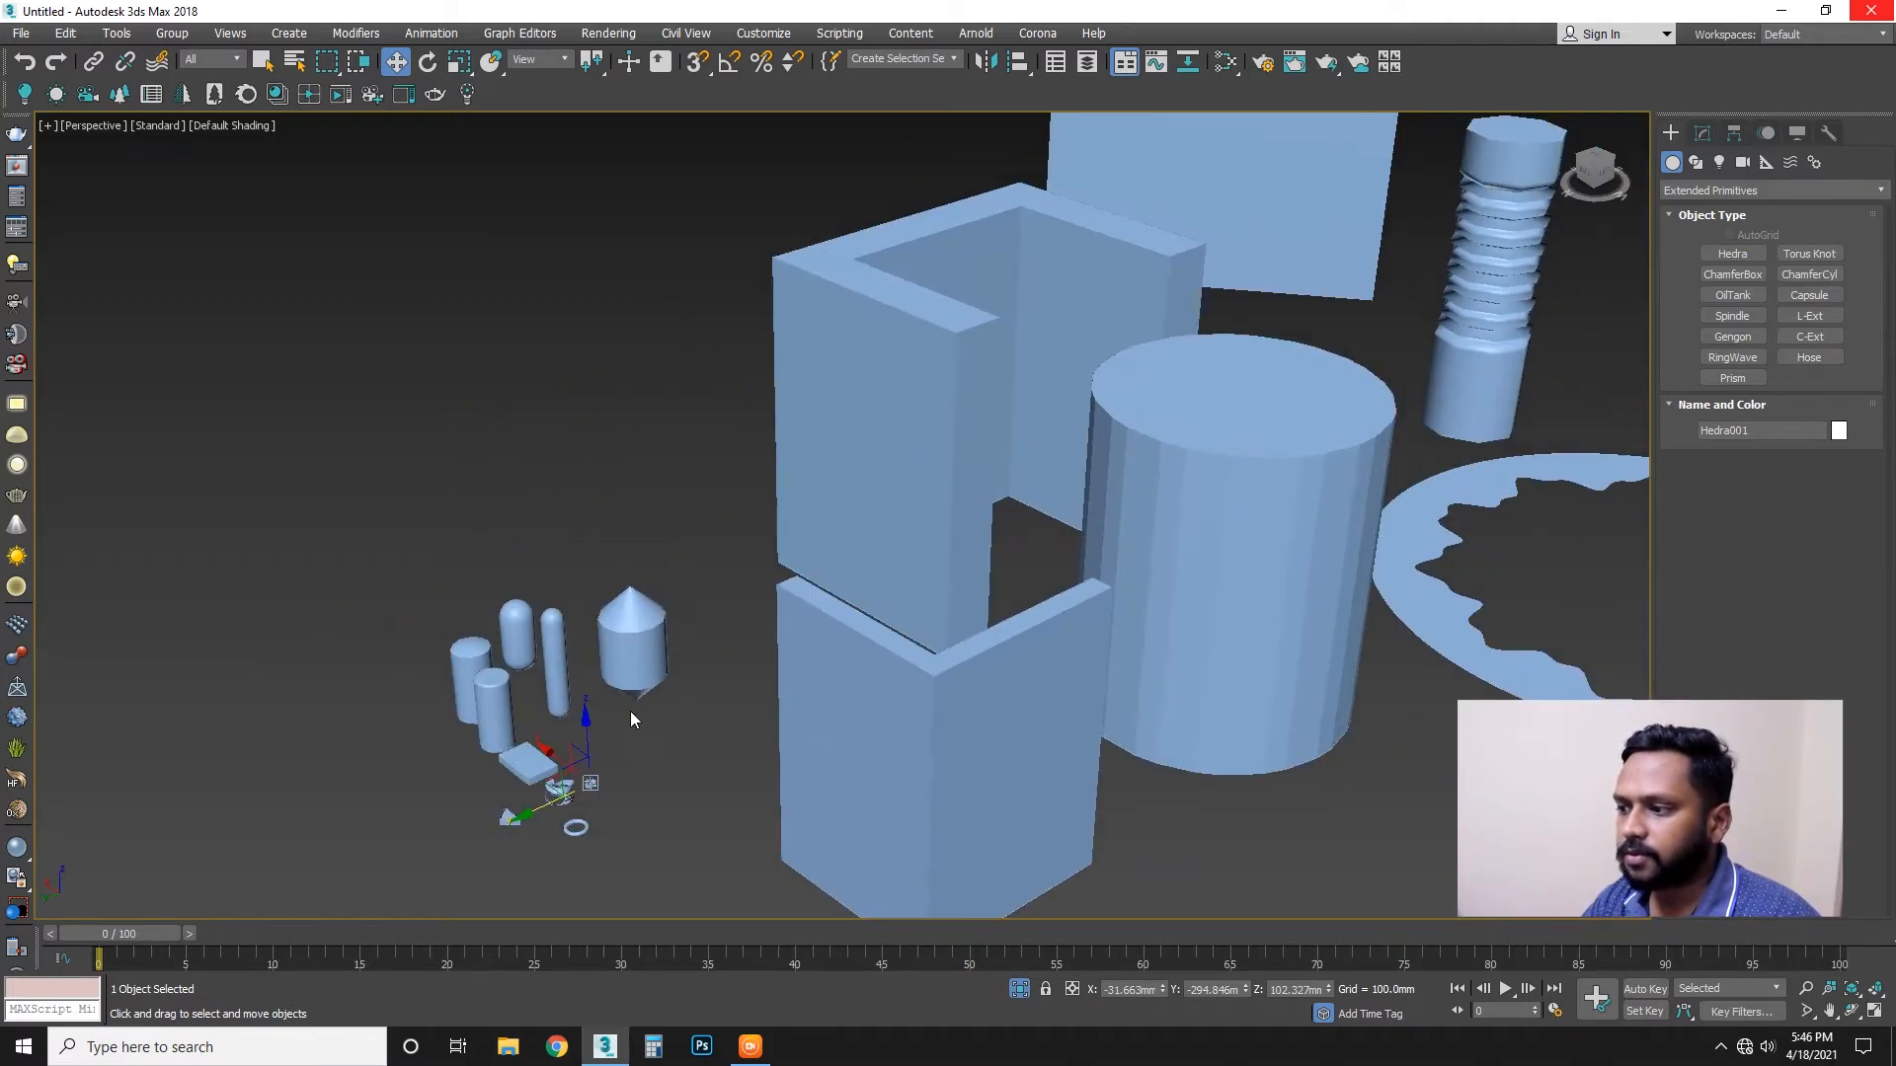
{"action": "scroll", "coordinate": [630, 711], "scroll_direction": "down", "scroll_amount": 2}
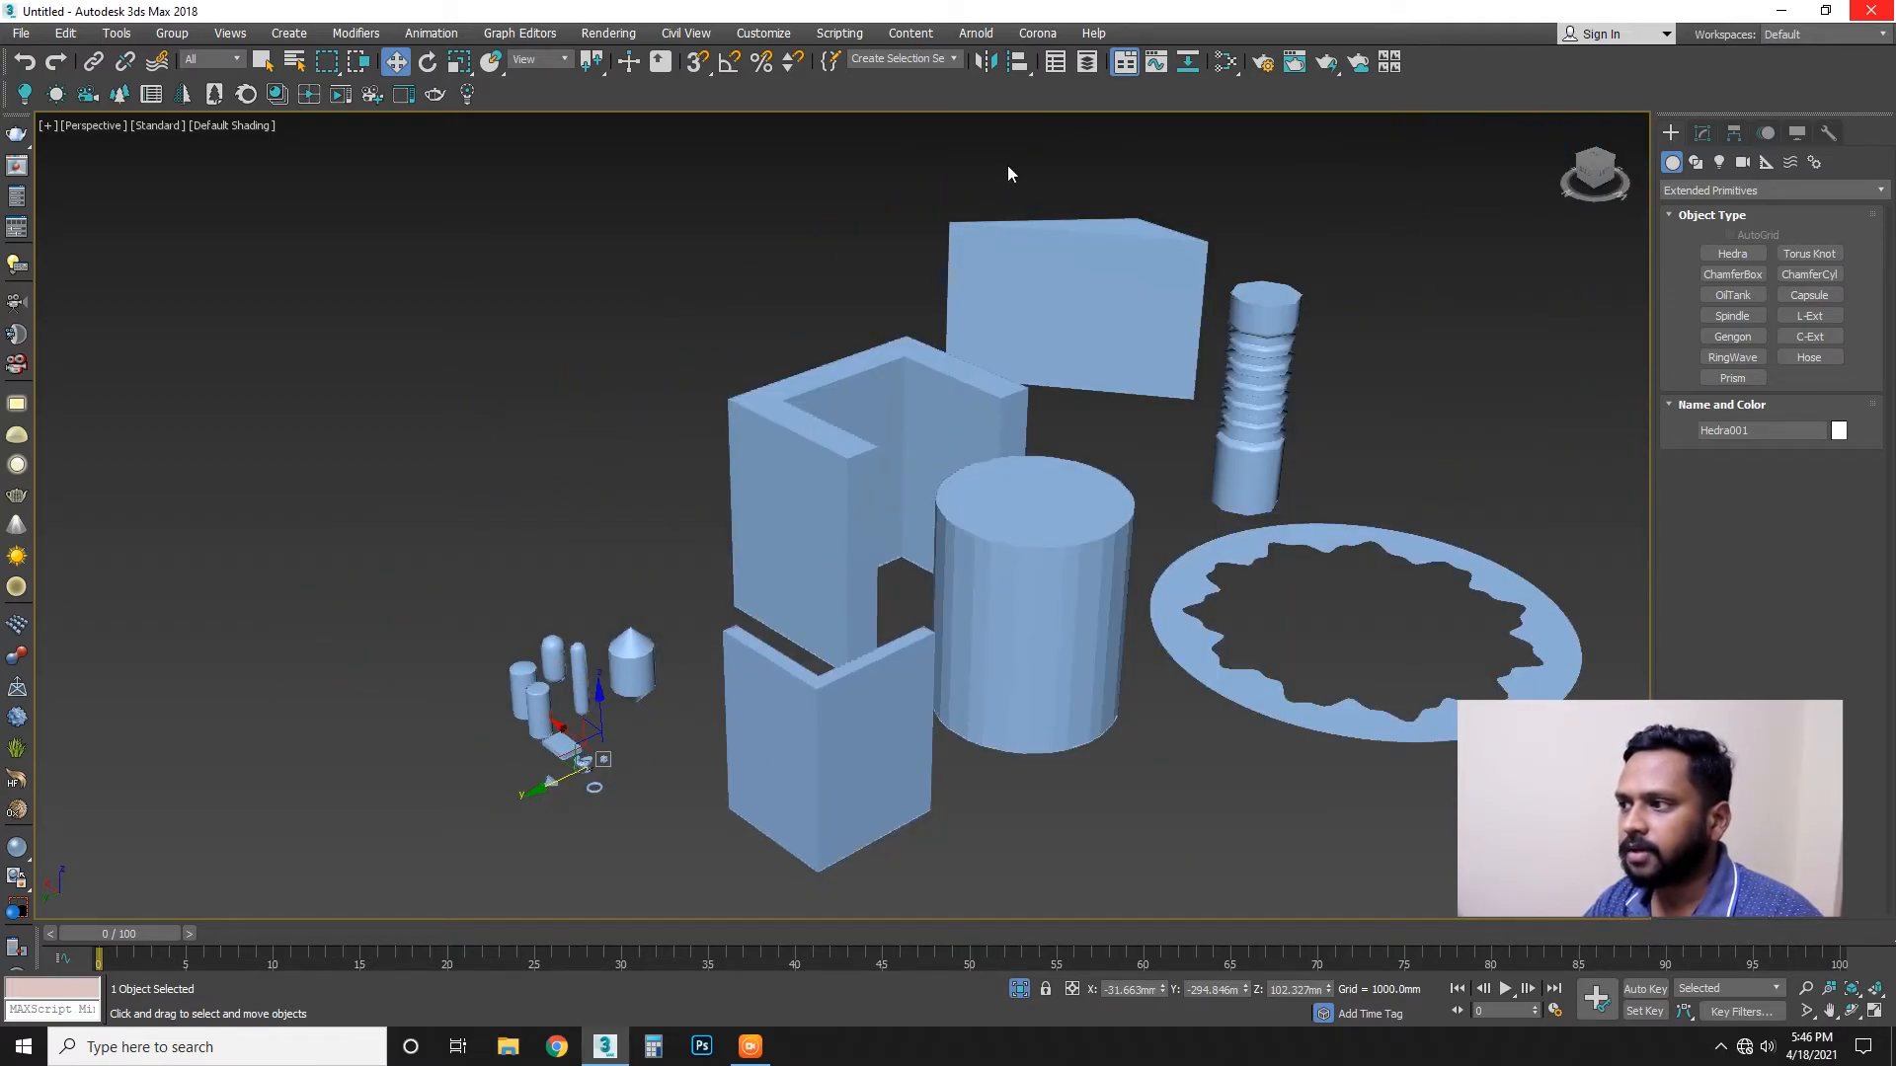
Open Units Setup and accept a system unit scale of 1 unit = 1.0 Millimeters.
{"action": "left_click", "coordinate": [779, 36]}
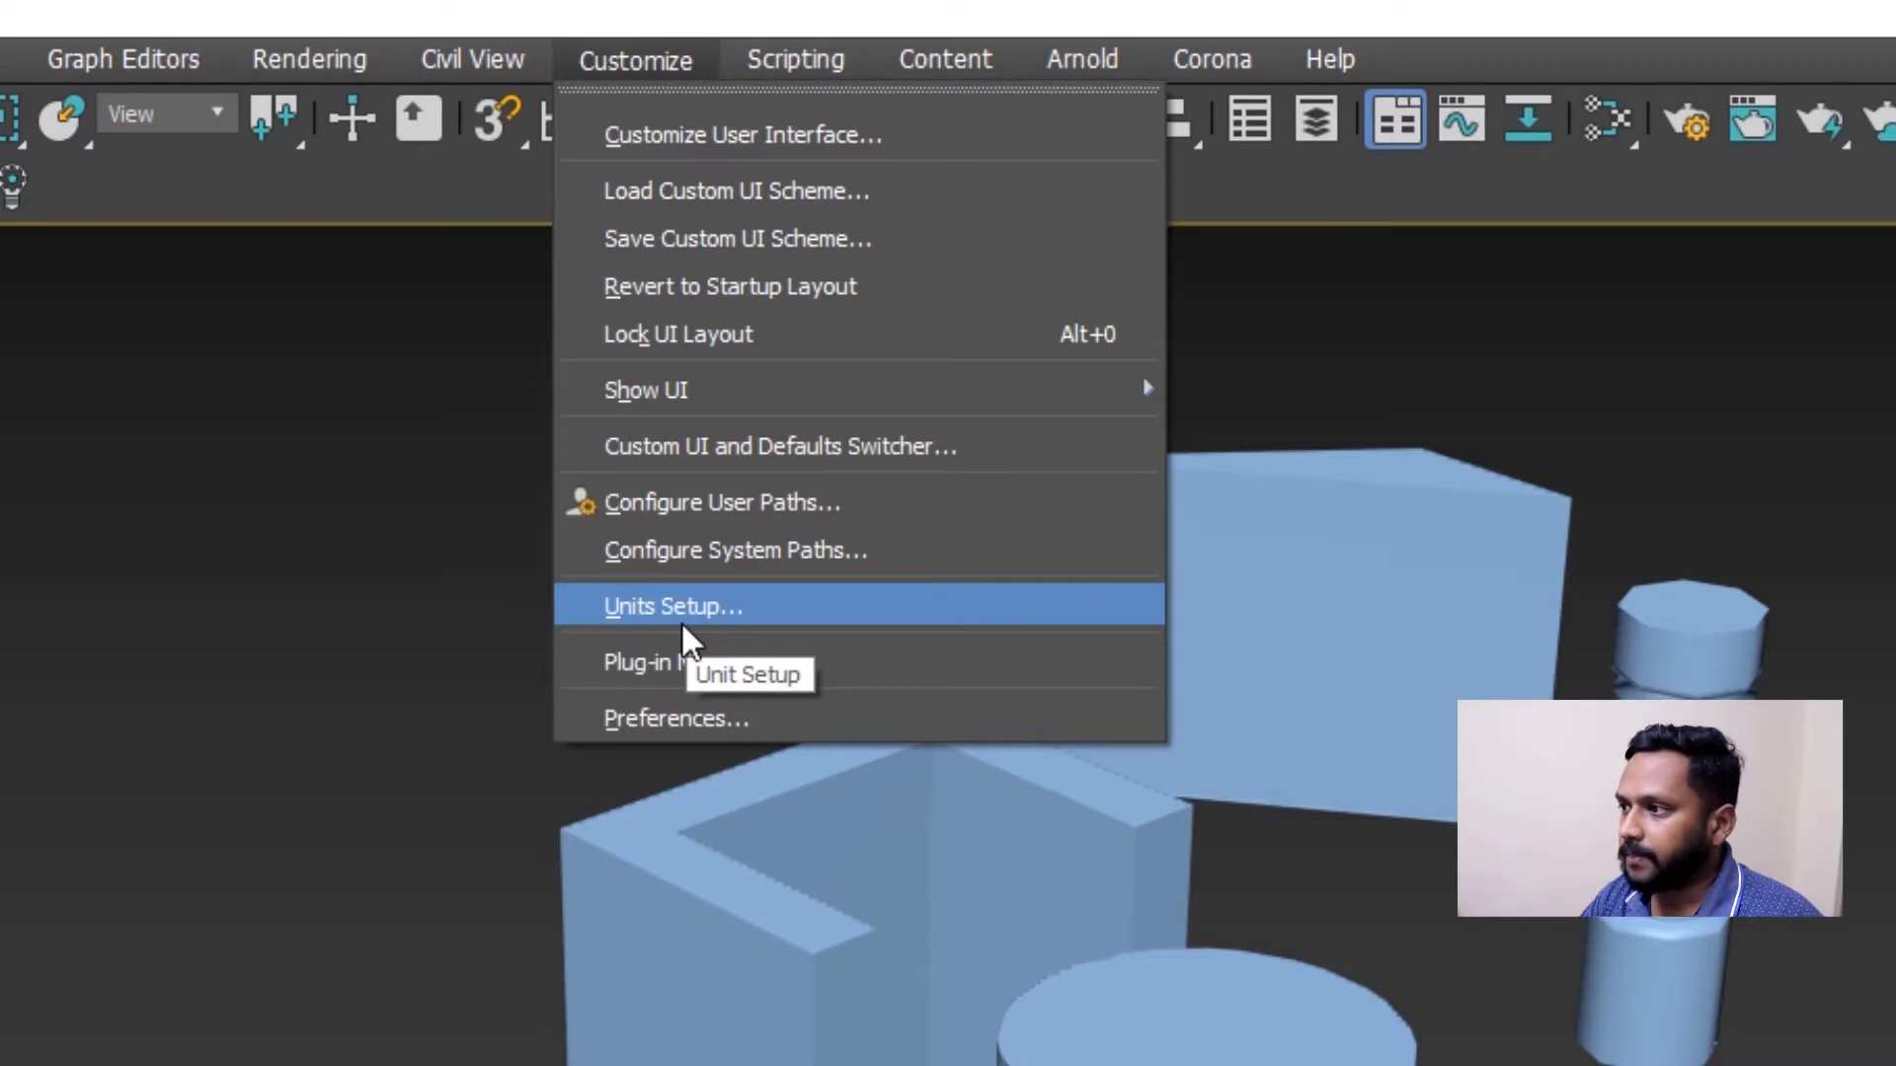
{"action": "left_click", "coordinate": [677, 619]}
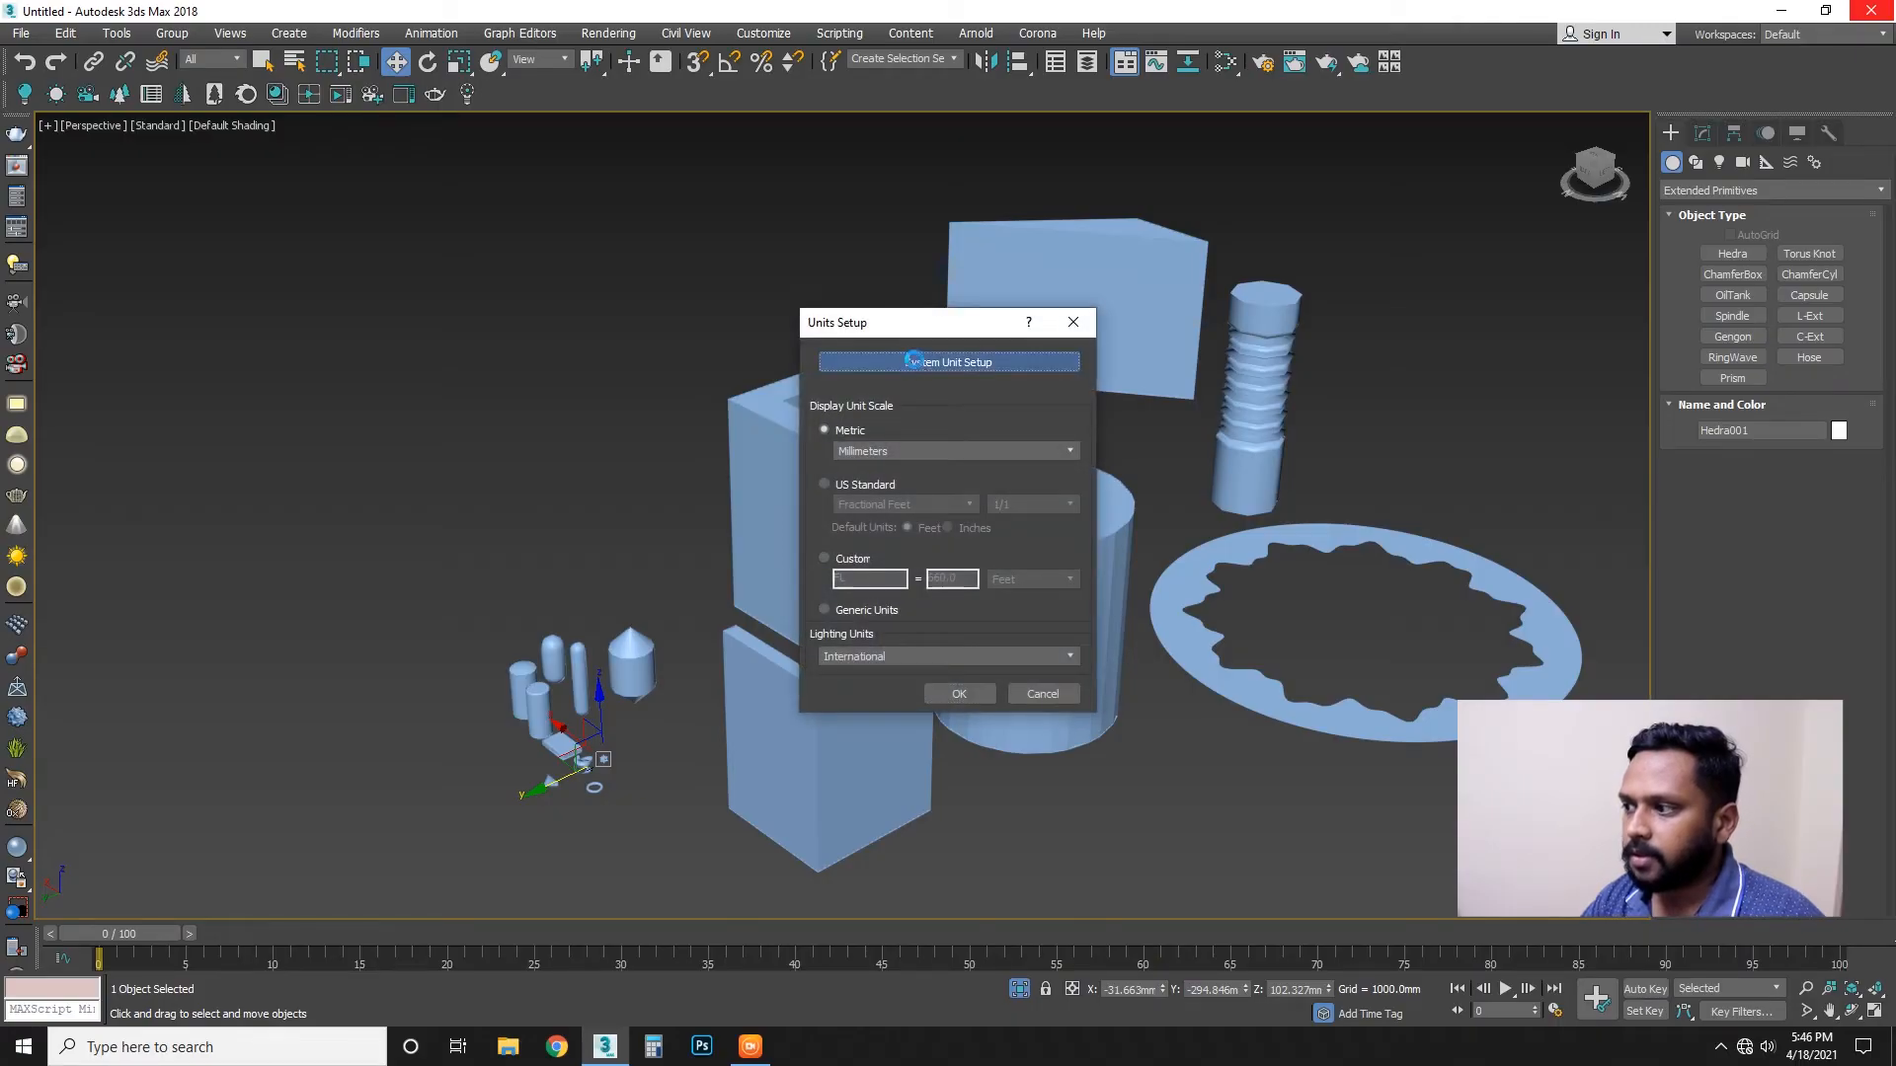
{"action": "left_click", "coordinate": [915, 365]}
{"action": "left_click_drag", "start_coordinate": [936, 399], "coordinate": [1299, 347]}
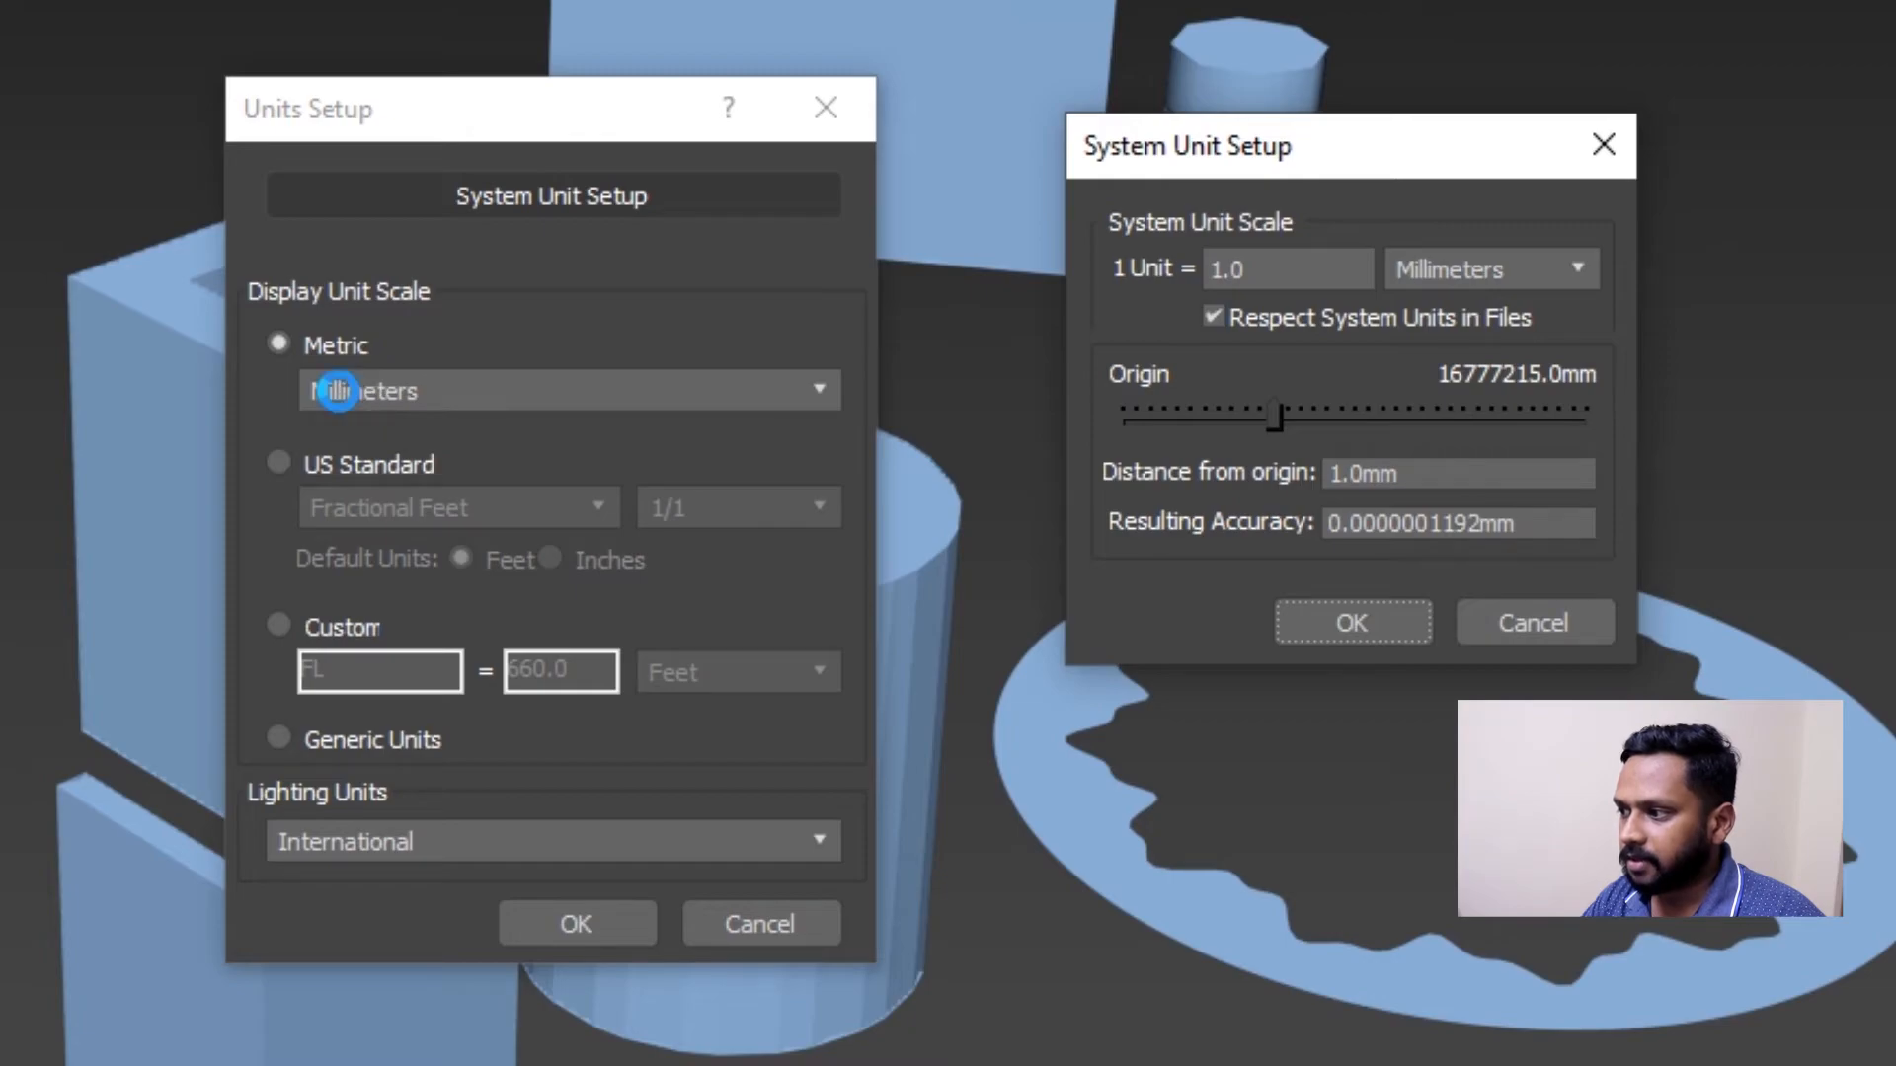
{"action": "left_click", "coordinate": [1343, 604]}
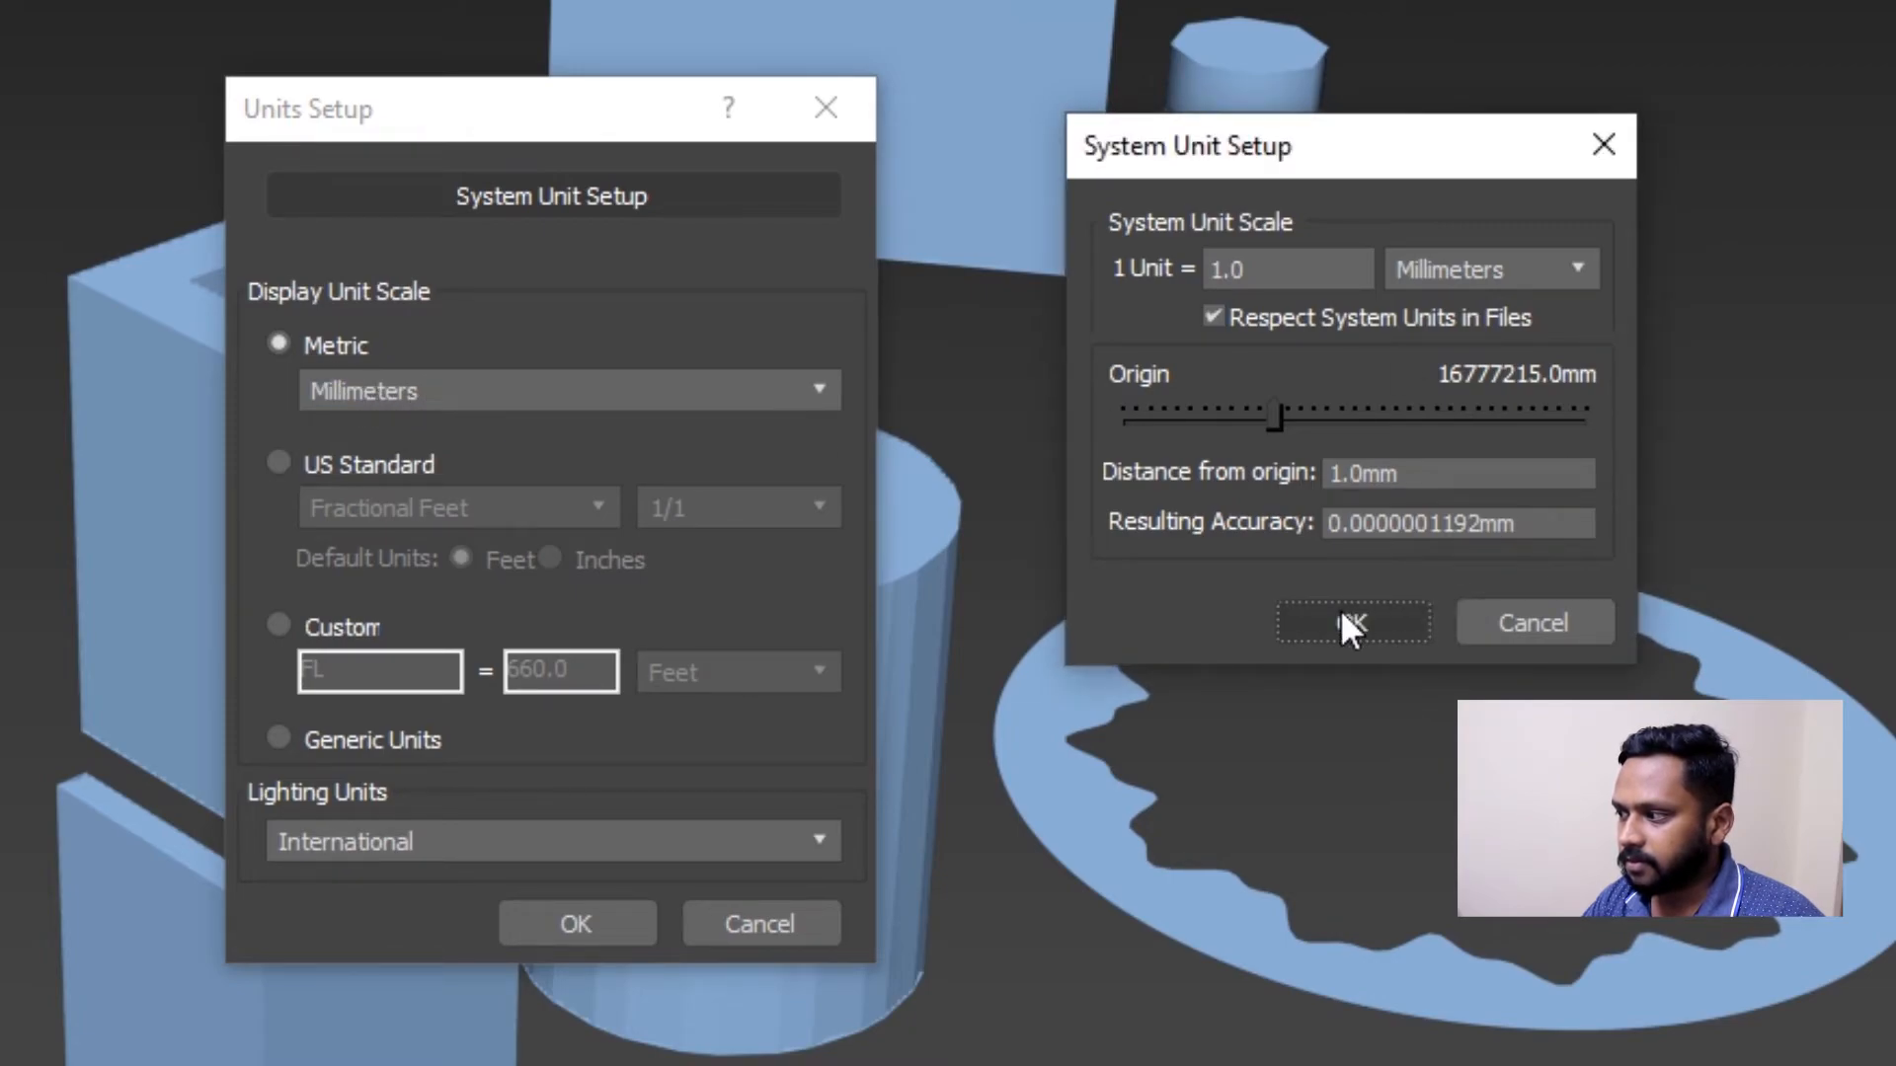
Explore the Metric and US Standard display unit options and return the display unit scale to Metric Millimeters.
{"action": "left_click", "coordinate": [390, 396]}
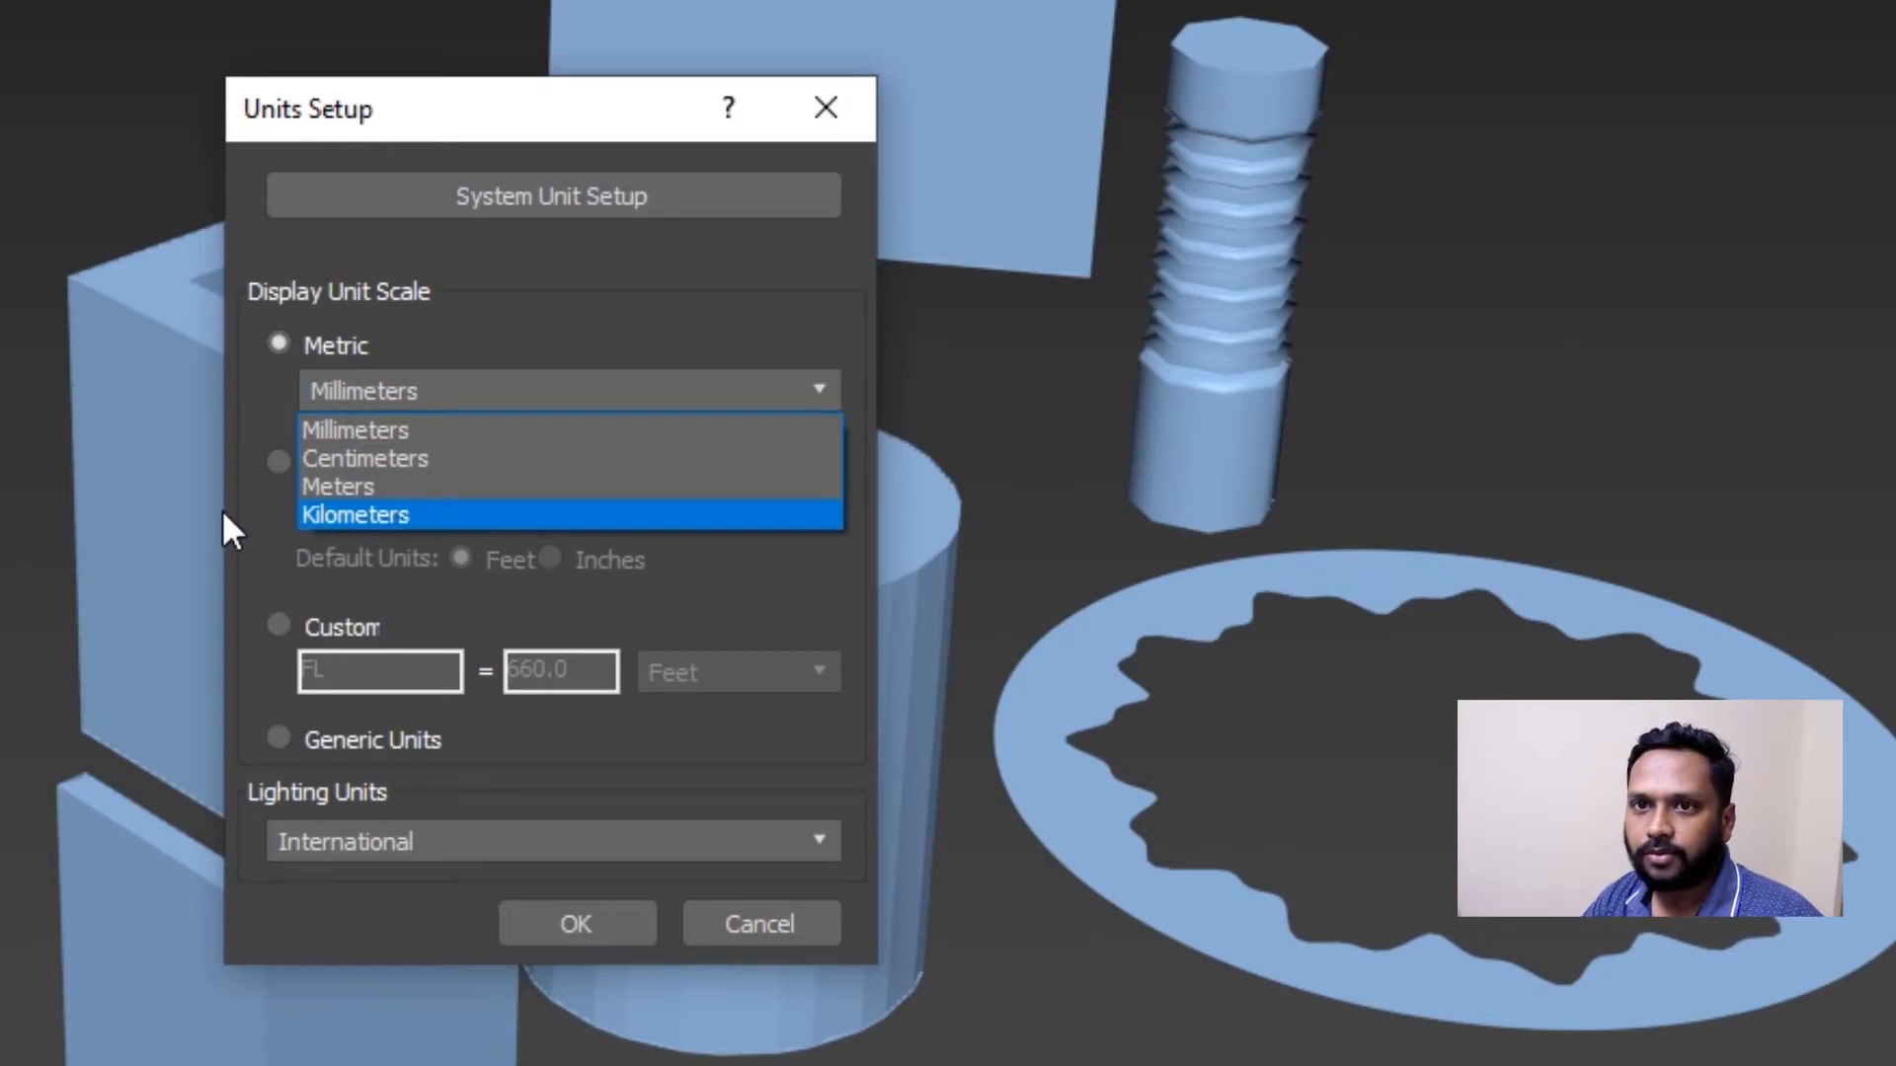
{"action": "left_click", "coordinate": [251, 464]}
{"action": "left_click", "coordinate": [278, 464]}
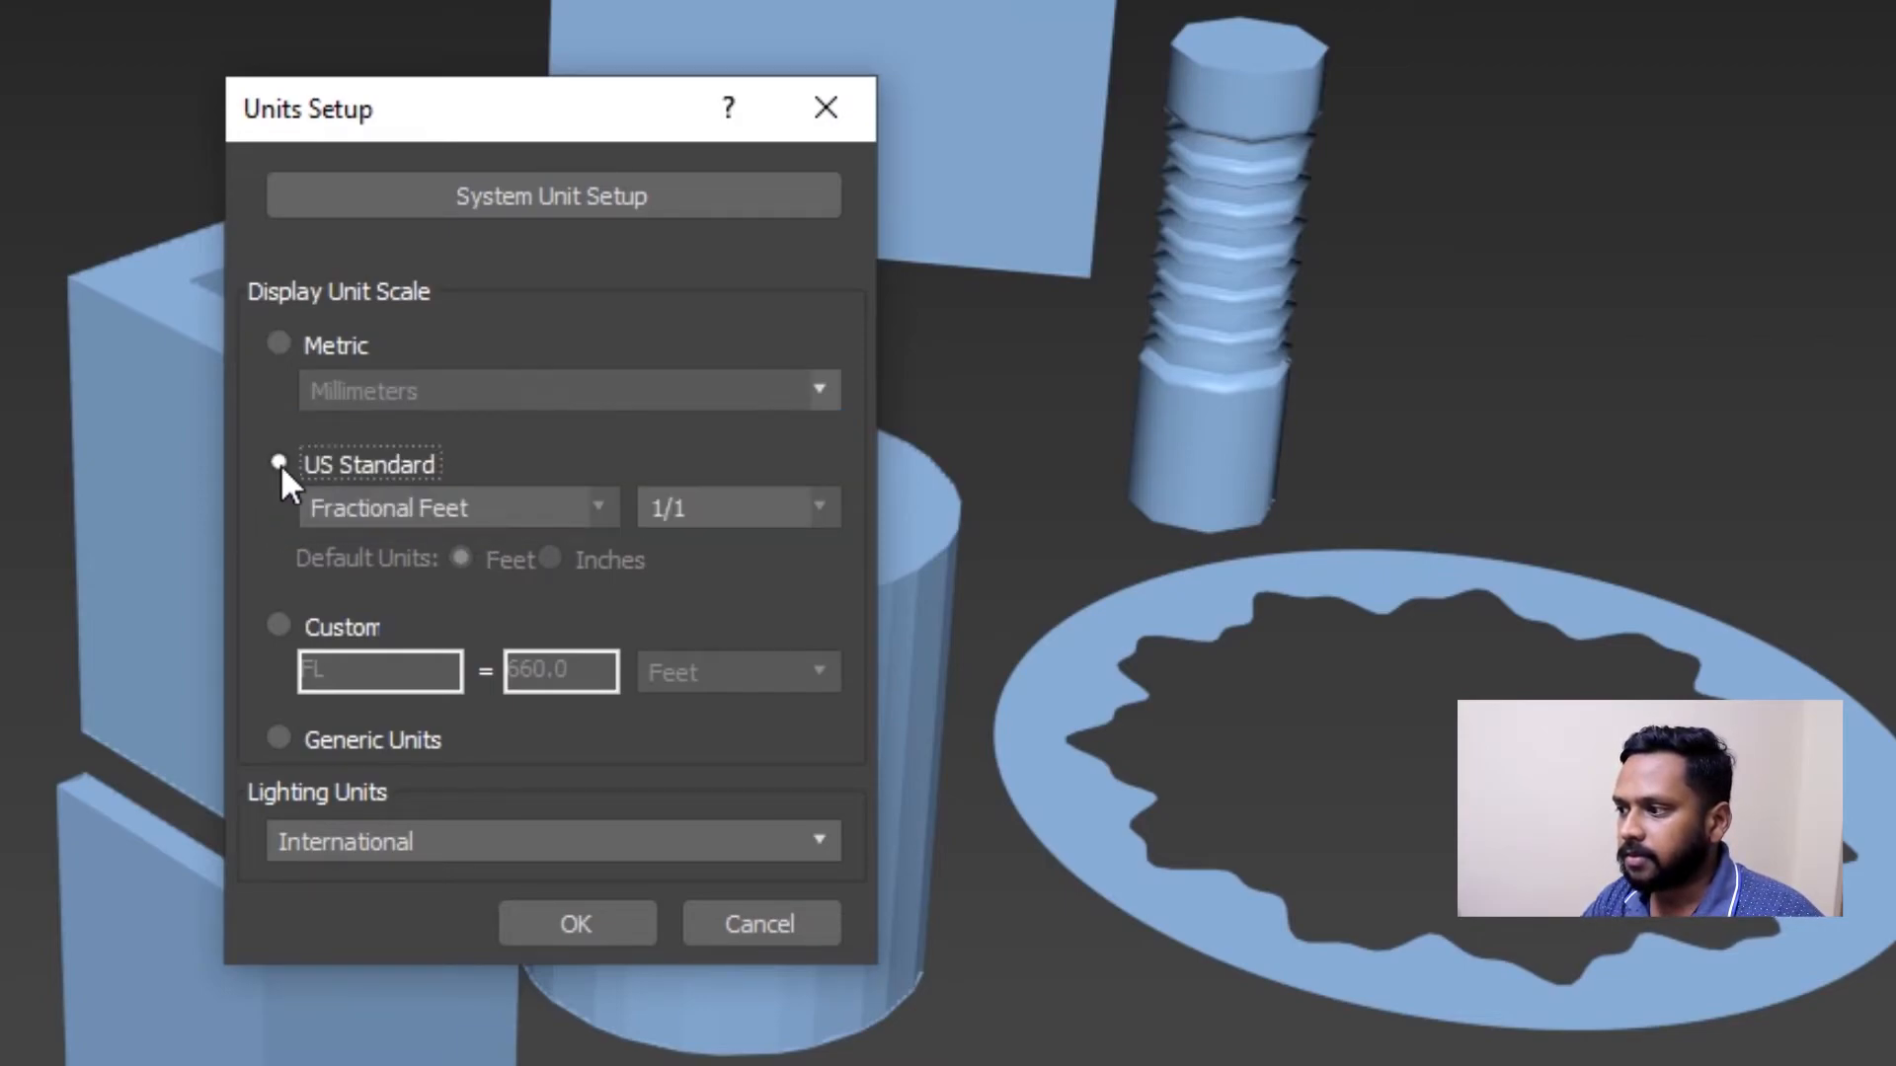
{"action": "left_click", "coordinate": [413, 510]}
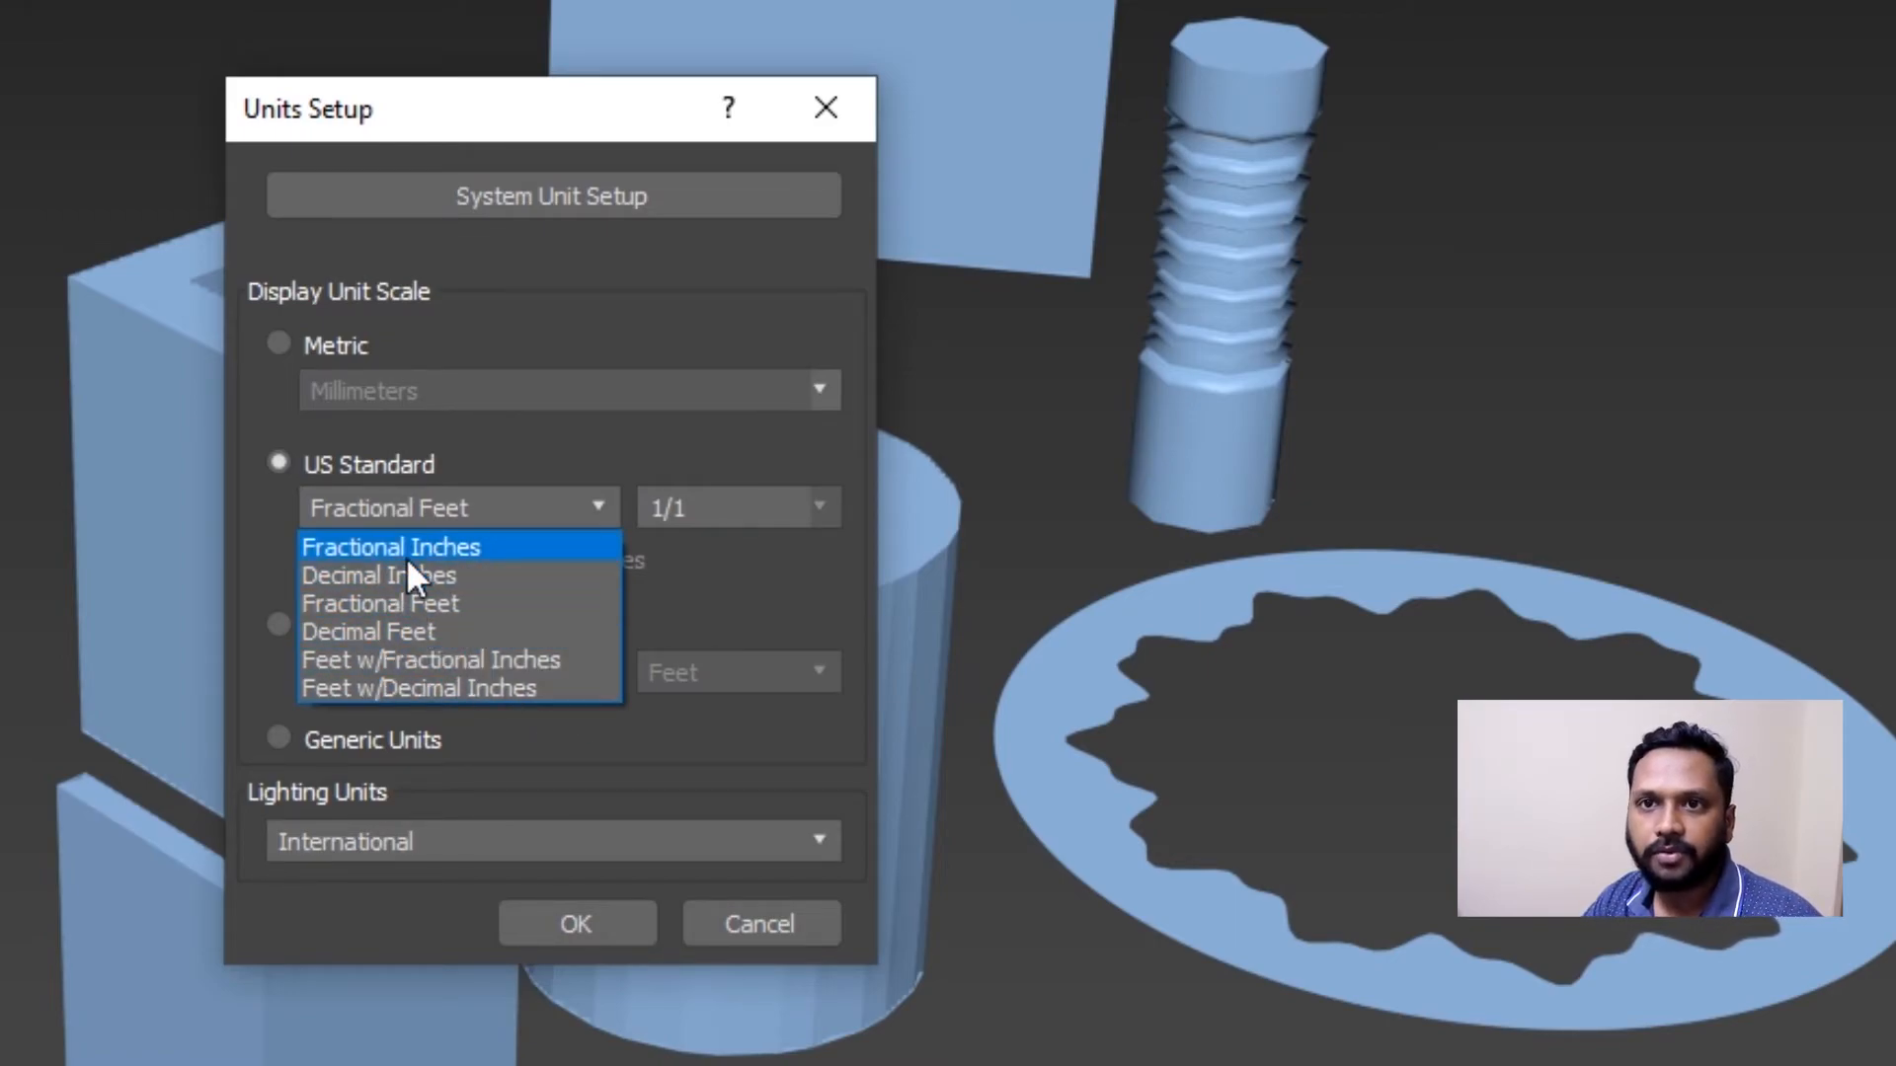
{"action": "left_click", "coordinate": [311, 341]}
{"action": "left_click", "coordinate": [311, 342]}
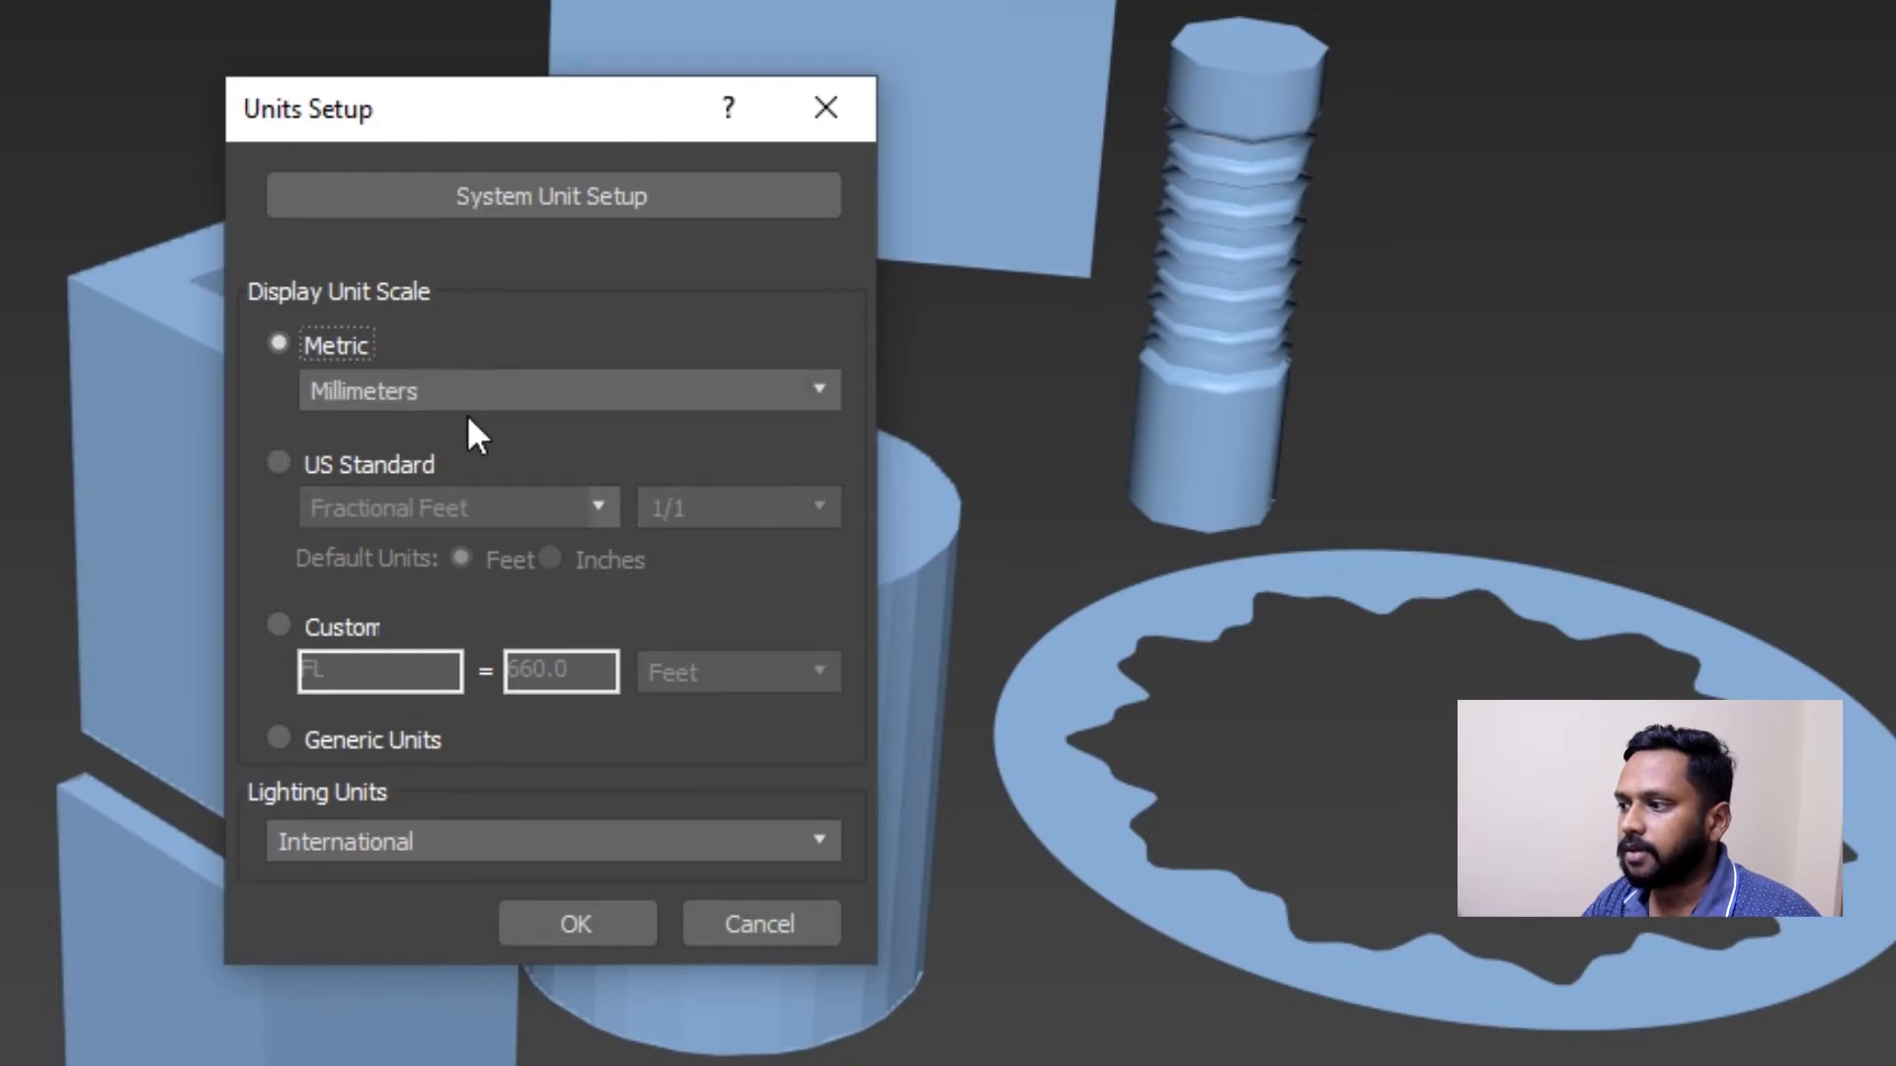
{"action": "left_click", "coordinate": [411, 395]}
{"action": "left_click", "coordinate": [333, 417]}
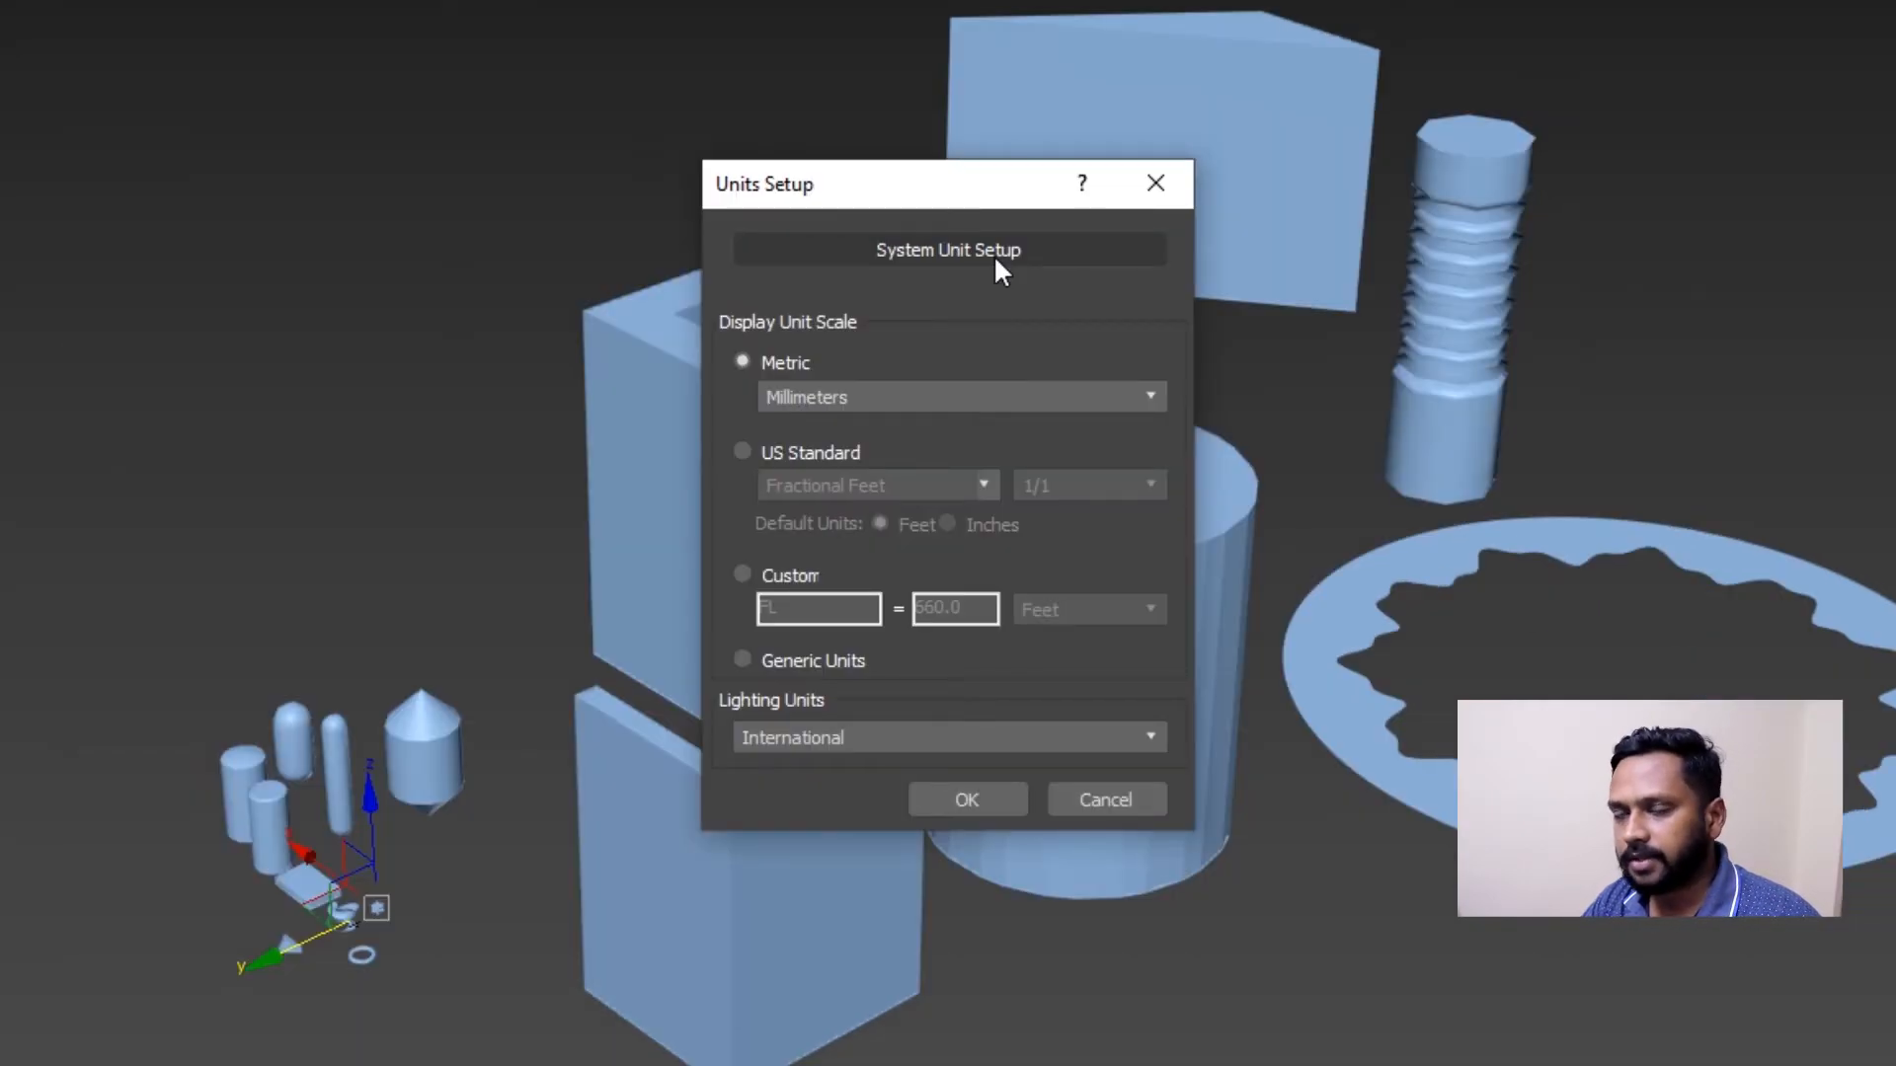
Recheck the system unit scale and apply the units setup with Metric Millimeters as display units.
{"action": "left_click", "coordinate": [994, 255]}
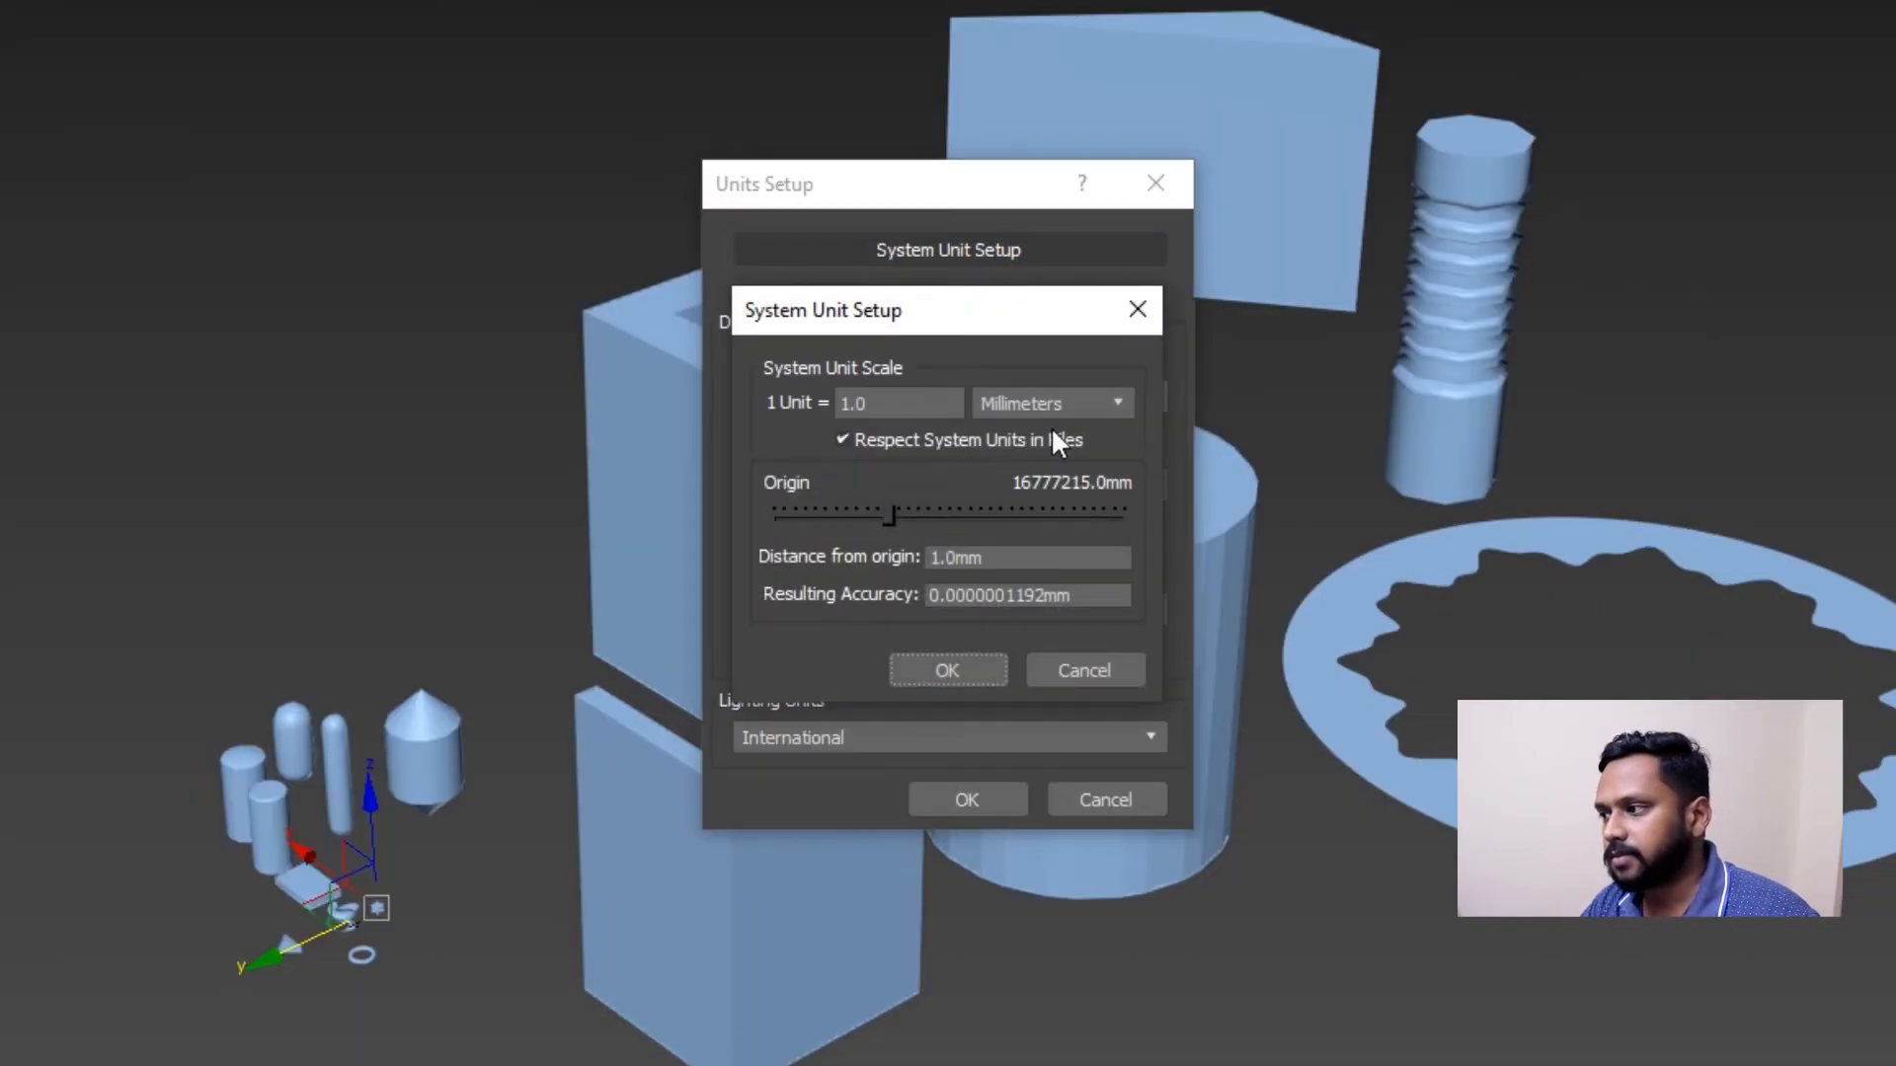
{"action": "left_click", "coordinate": [968, 662]}
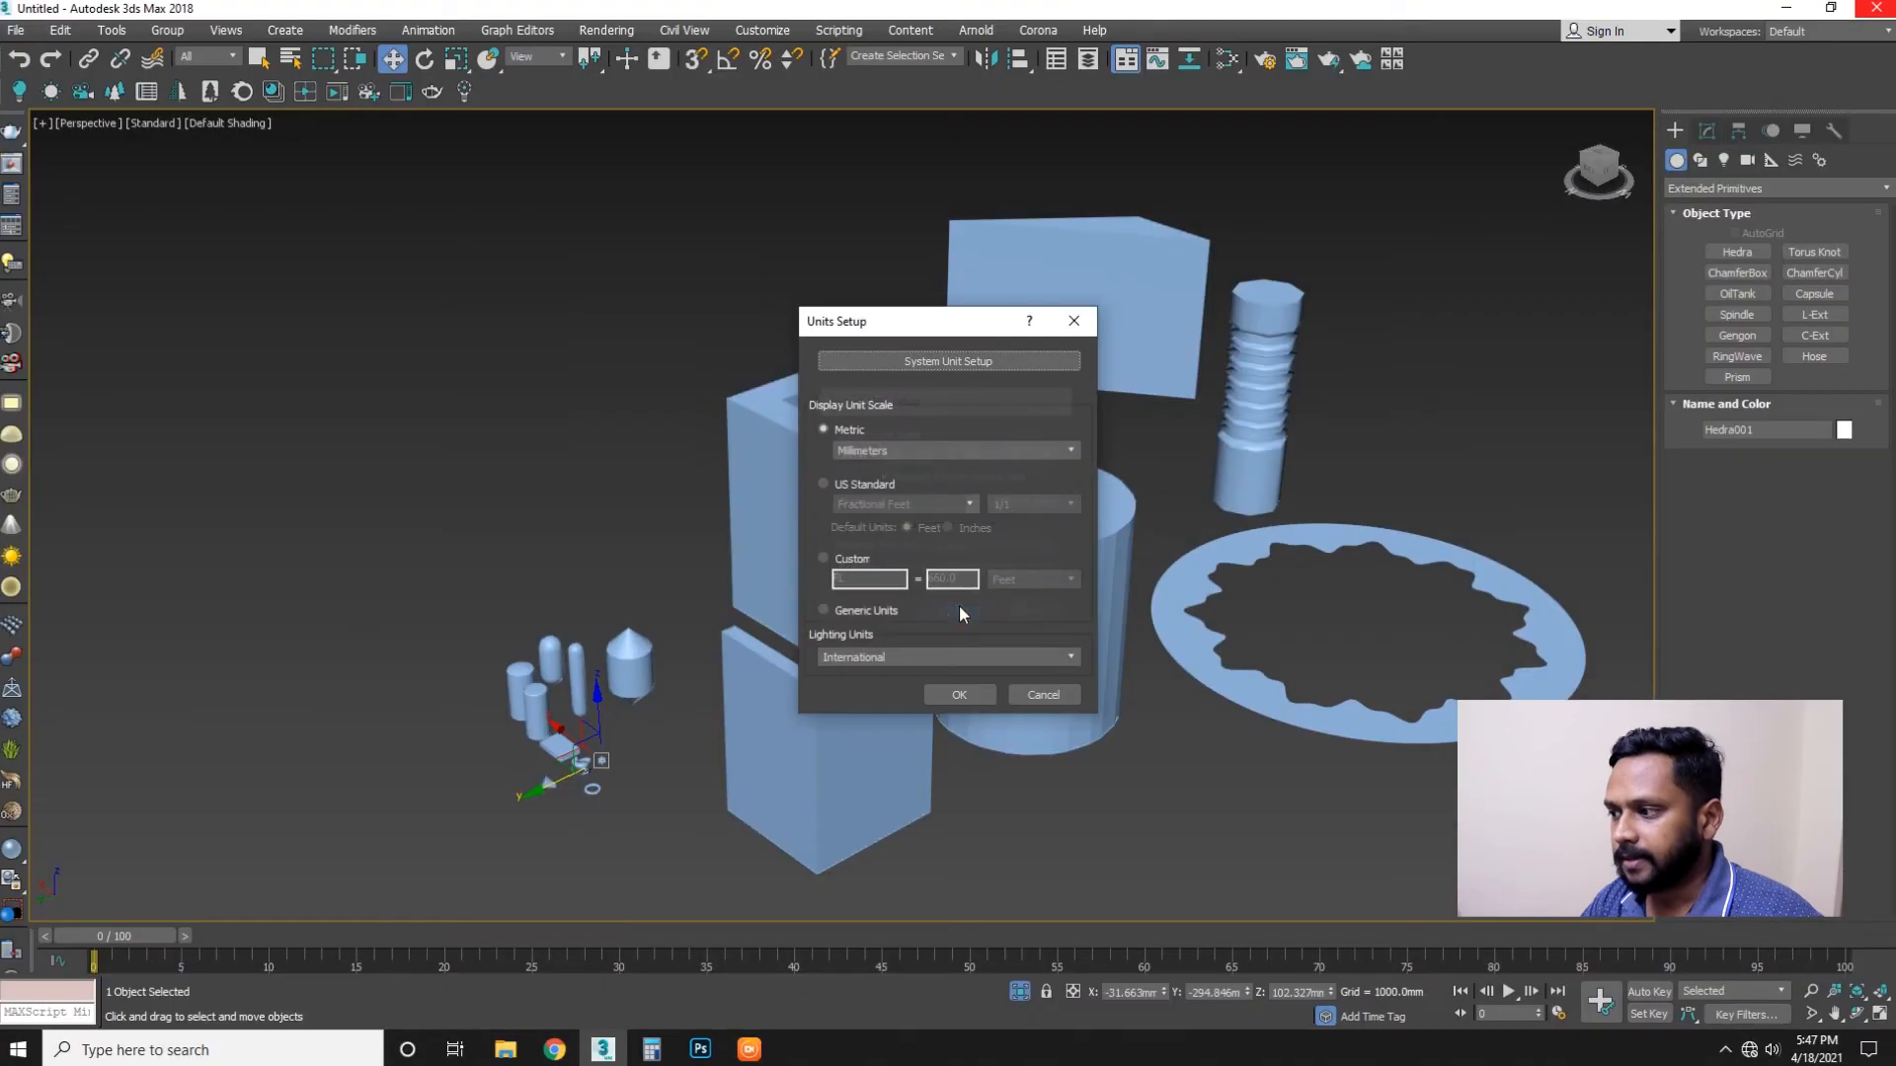
{"action": "left_click", "coordinate": [959, 694]}
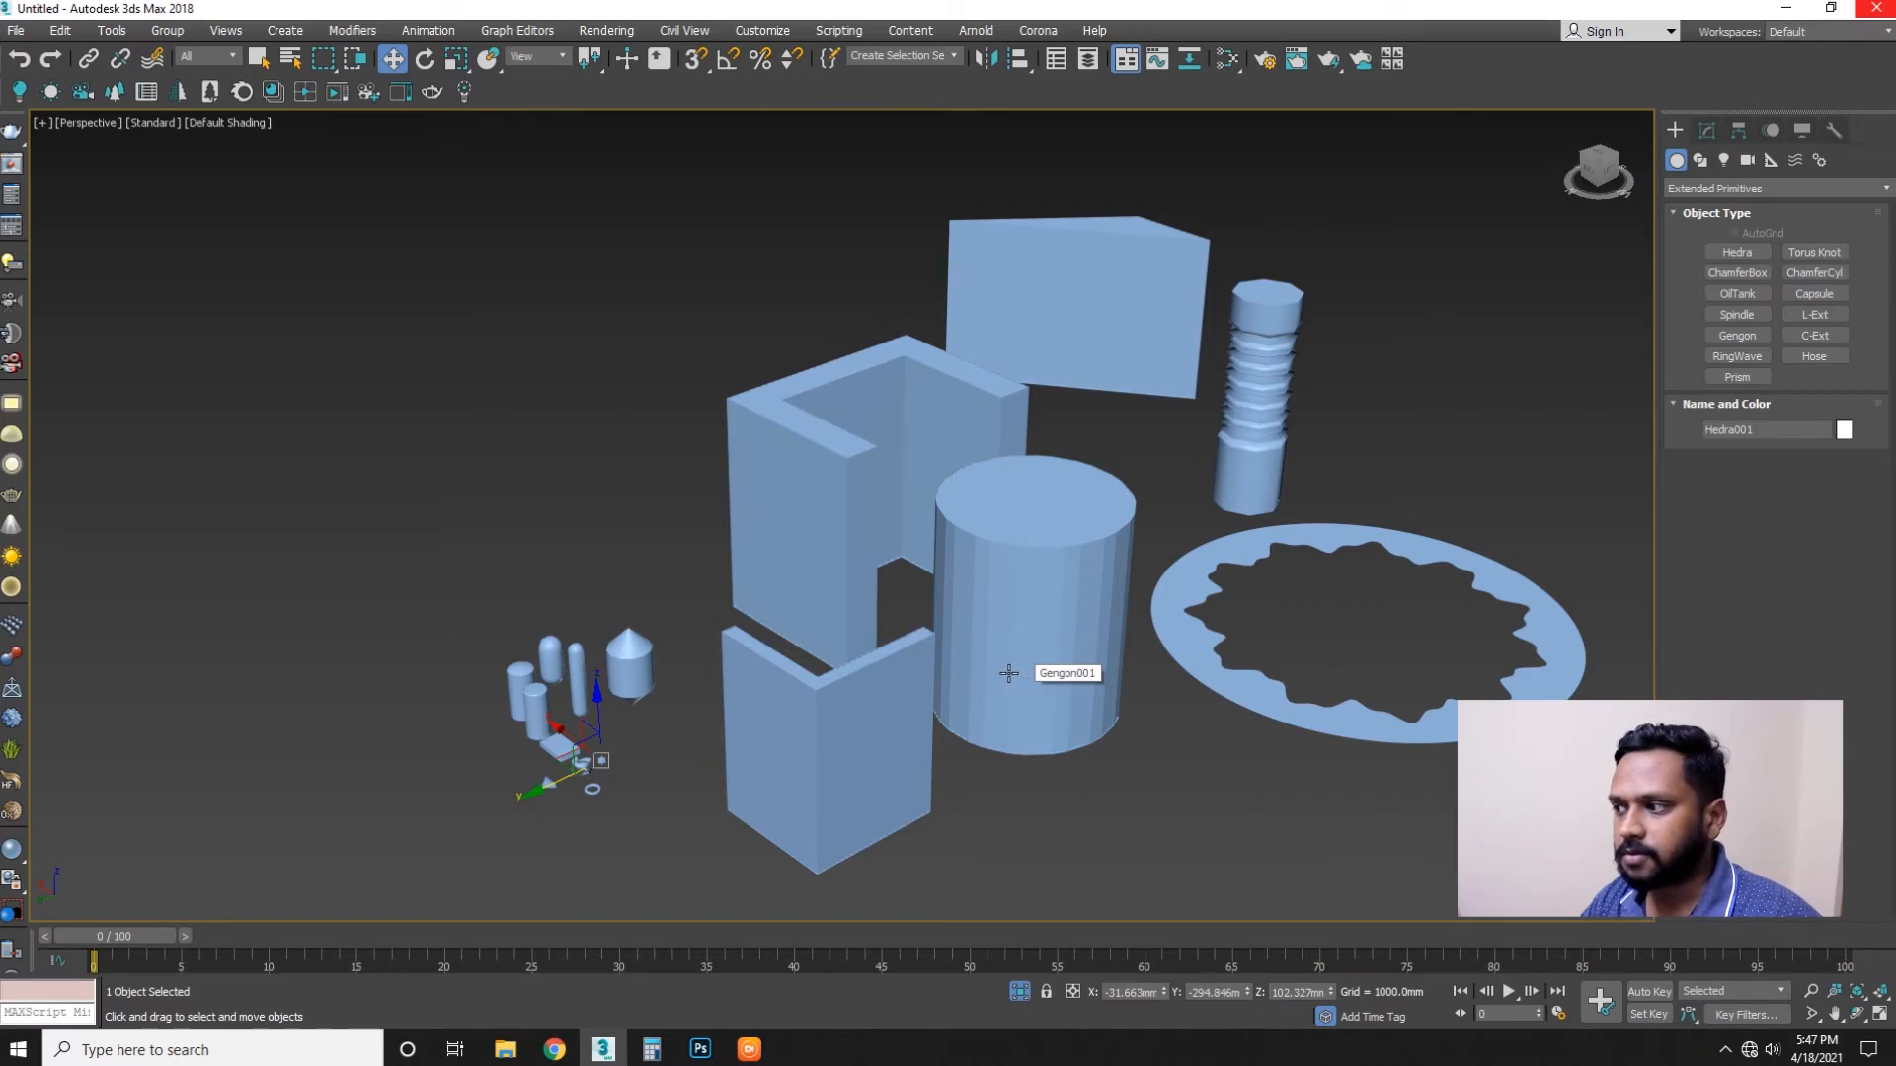
{"action": "scroll", "coordinate": [905, 630], "scroll_direction": "down", "scroll_amount": 3}
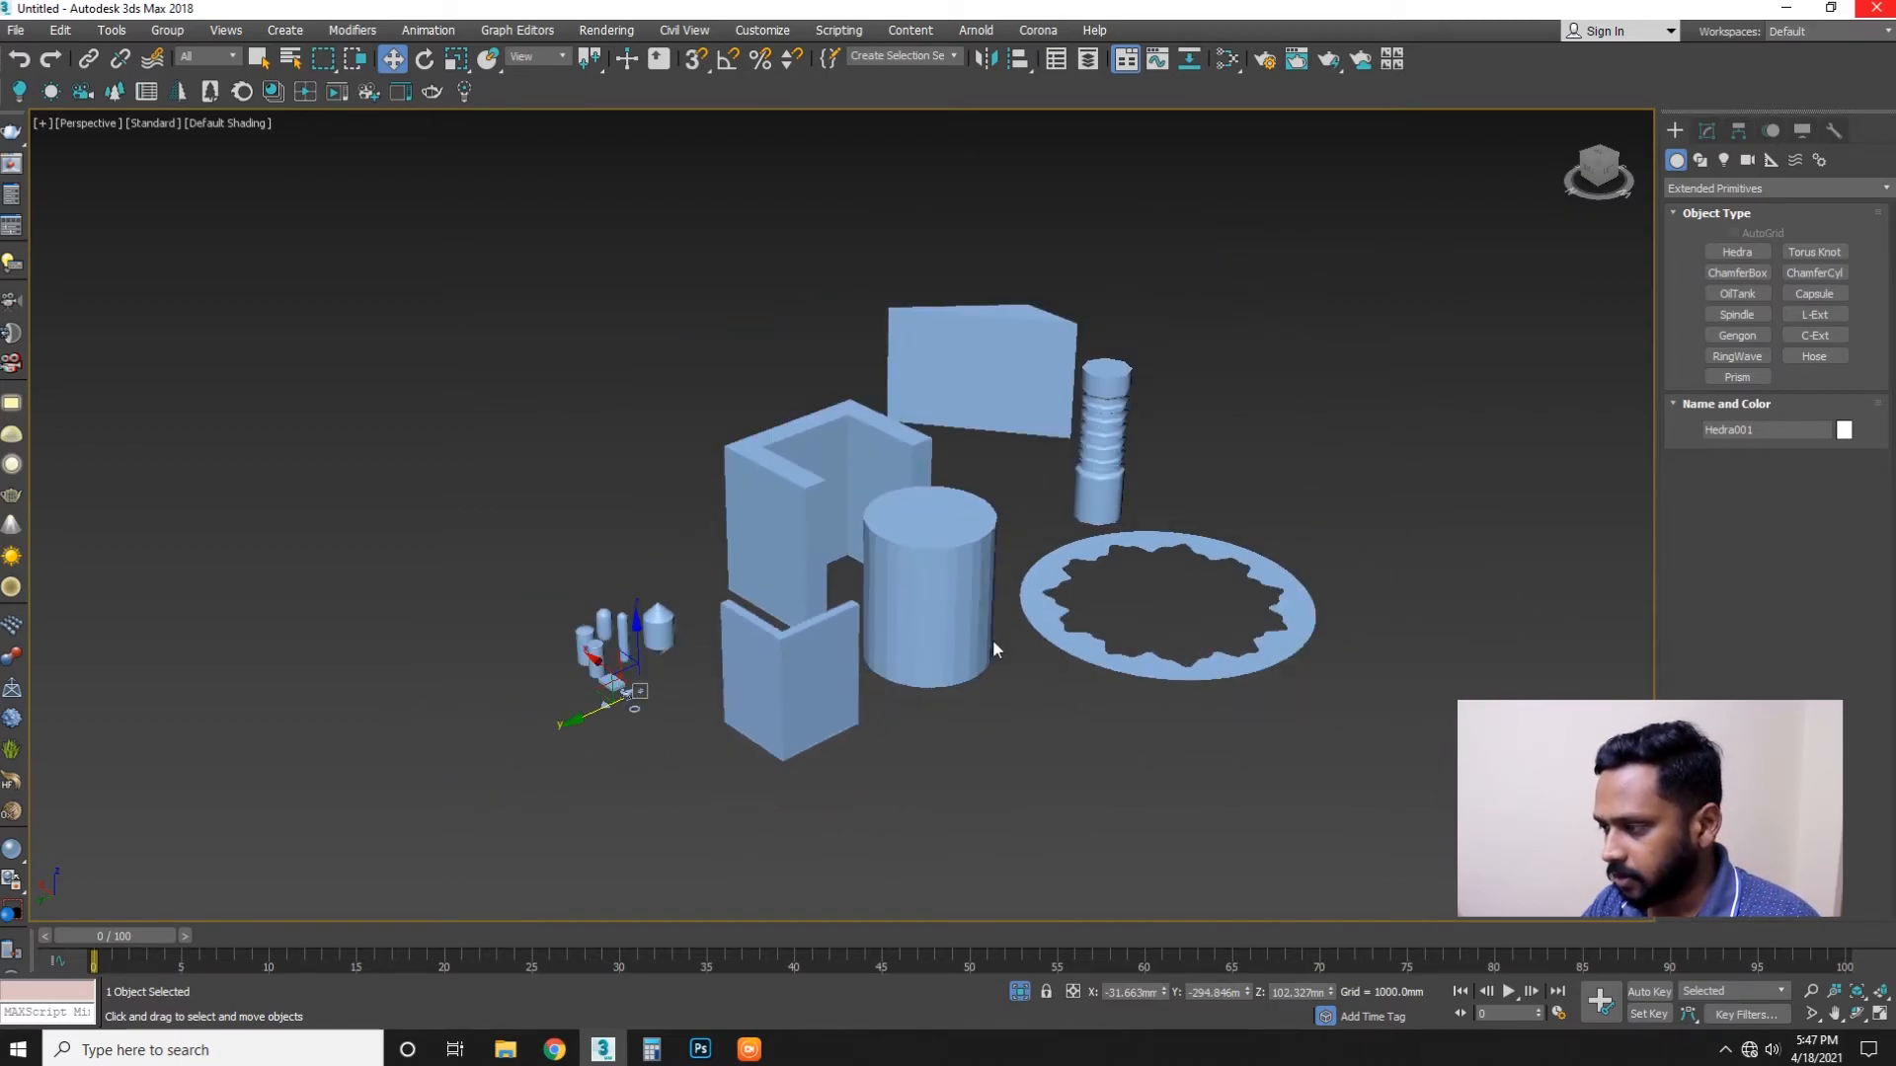